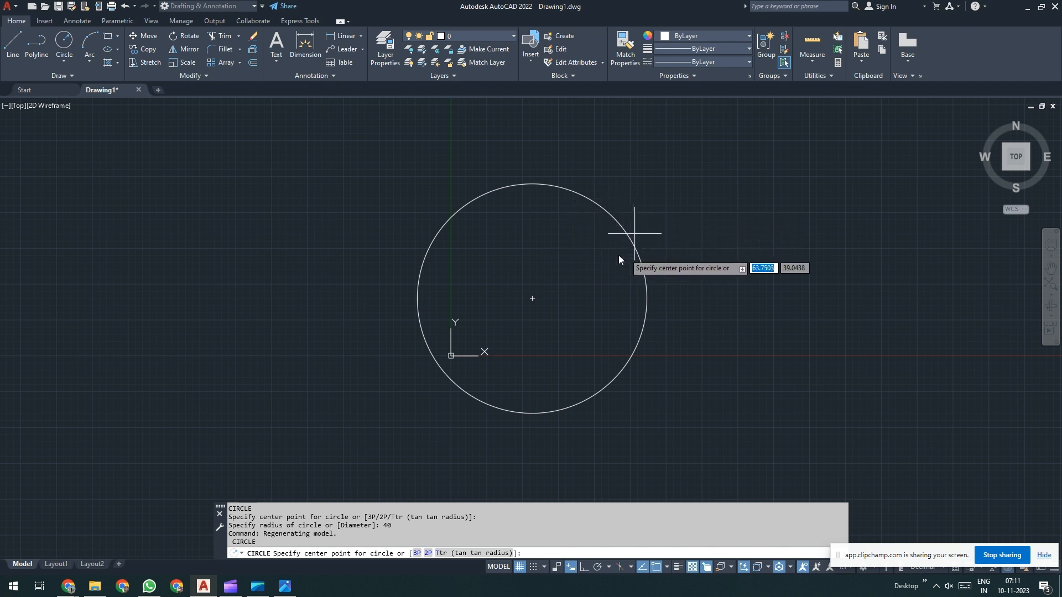
Step: Draw a circle of radius 80 concentric with the existing radius 40 circle
click(532, 299)
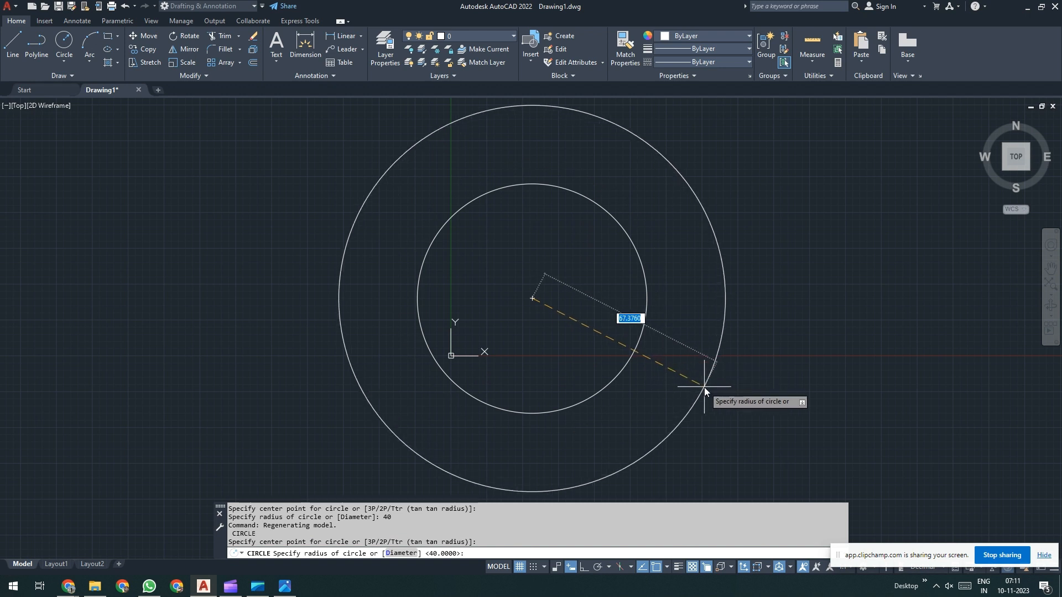
text(80)
key(Return)
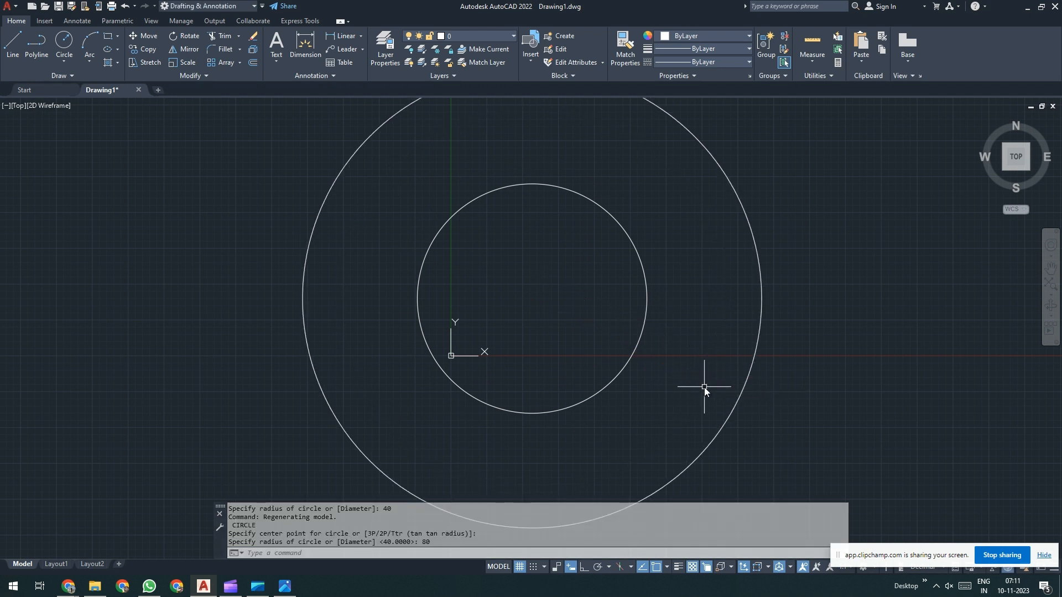
Step: Draw a third circle of radius 140 from the same centre point
scroll(704, 387, down, 2)
middle_drag(680, 370, 552, 369)
key(Return)
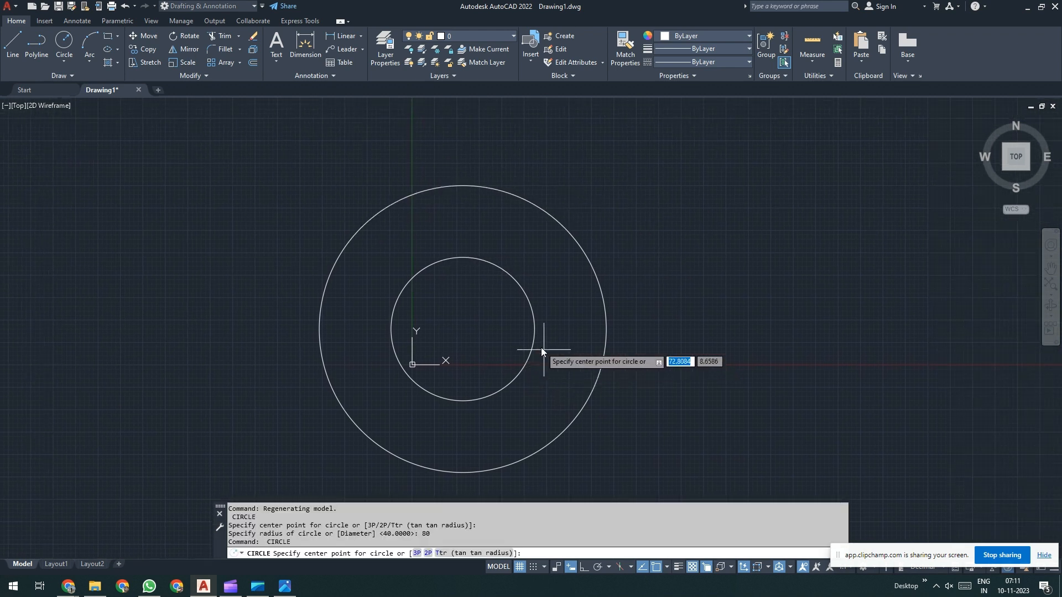
click(462, 328)
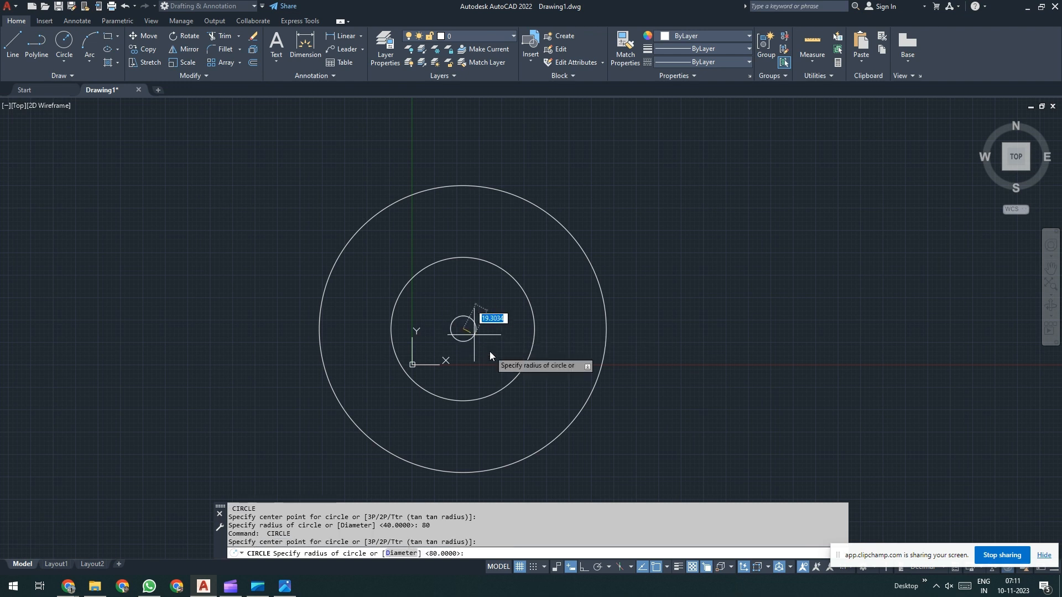
text(140)
key(Return)
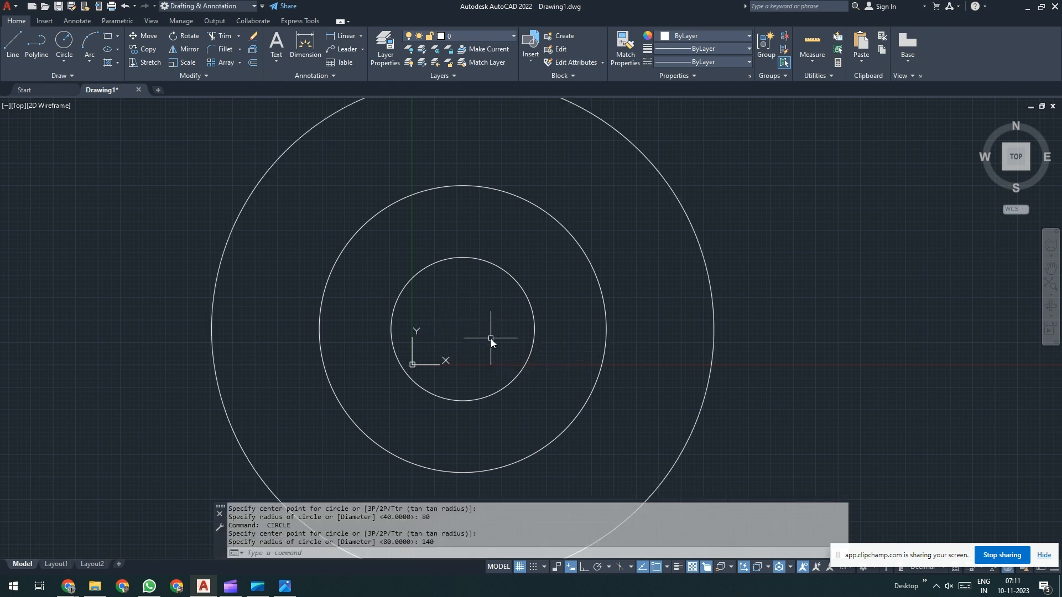
Step: Draw a fourth concentric circle of radius 180 and check the Exercise (5) reference image in Photos before returning to AutoCAD
key(Return)
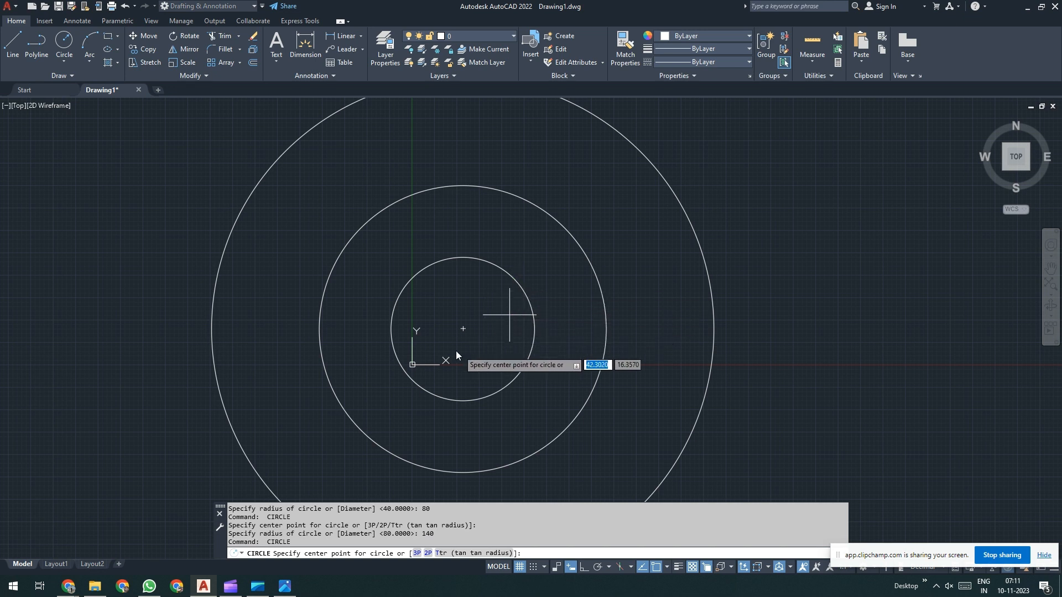
click(463, 330)
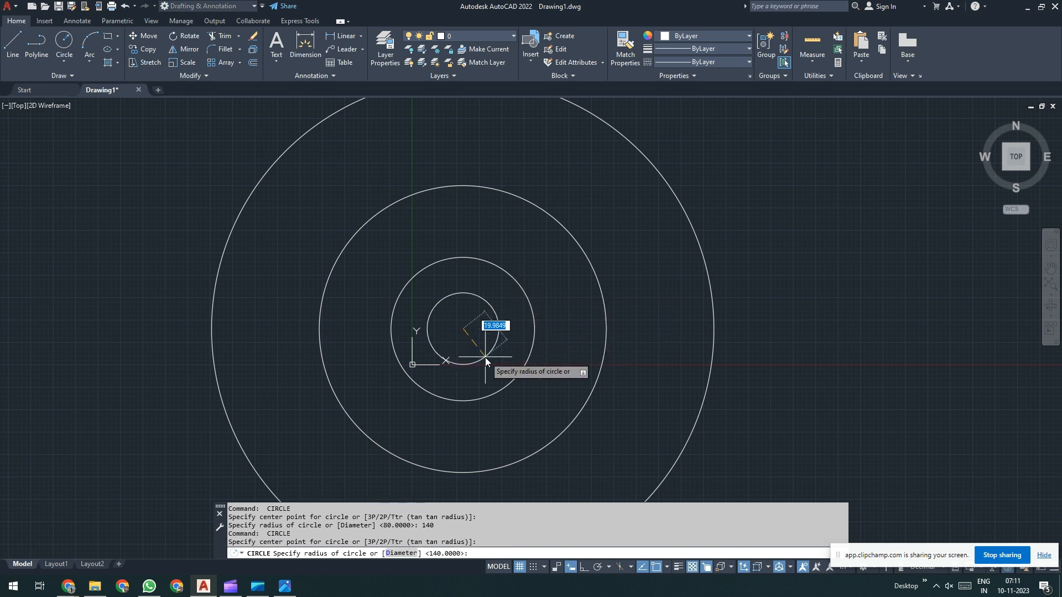
text(180)
key(Return)
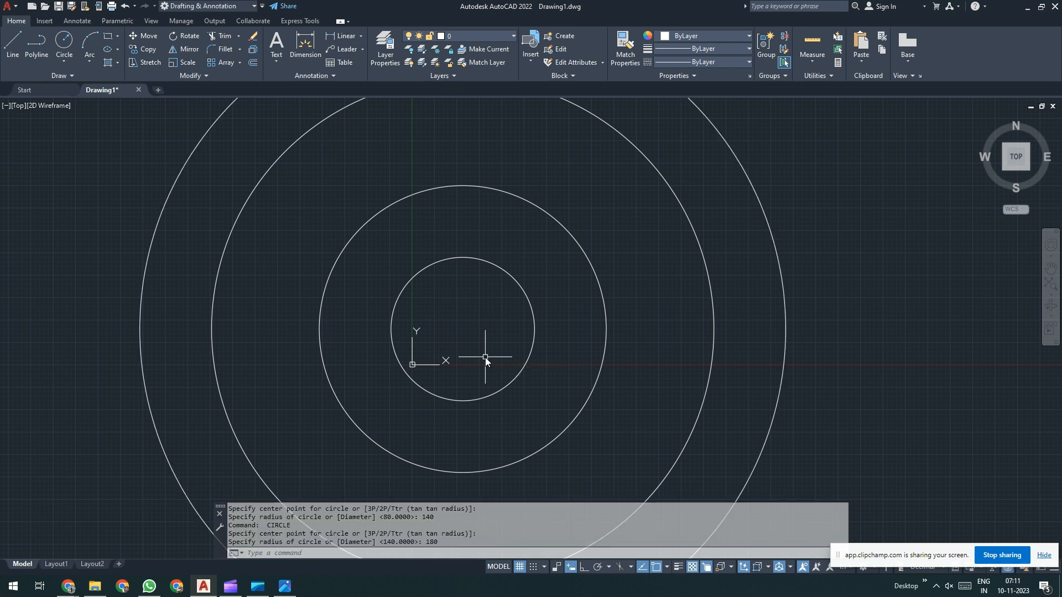
scroll(486, 357, down, 1)
key(alt+Tab)
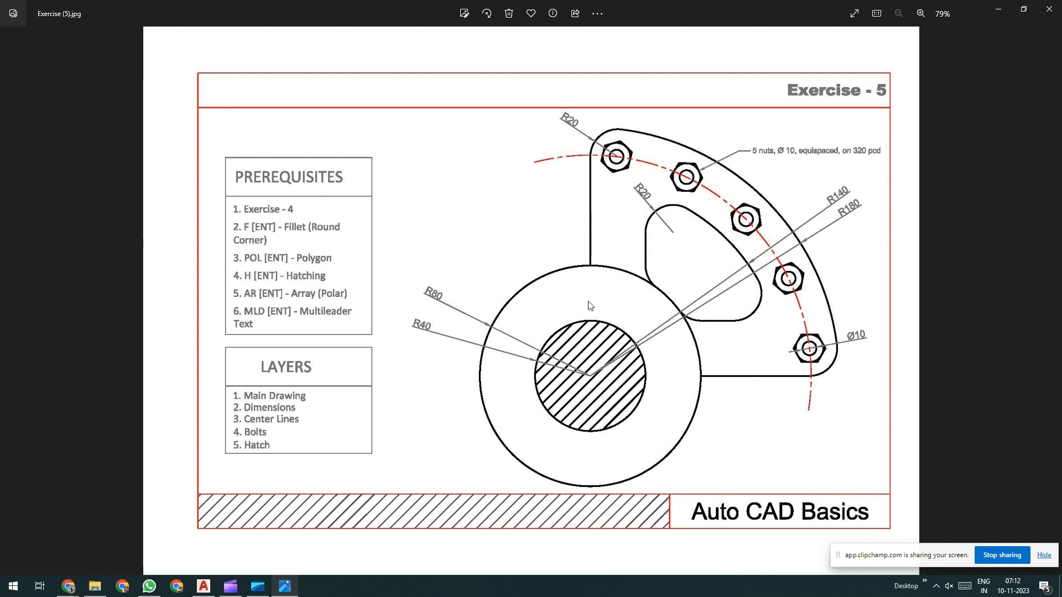
key(alt+Tab)
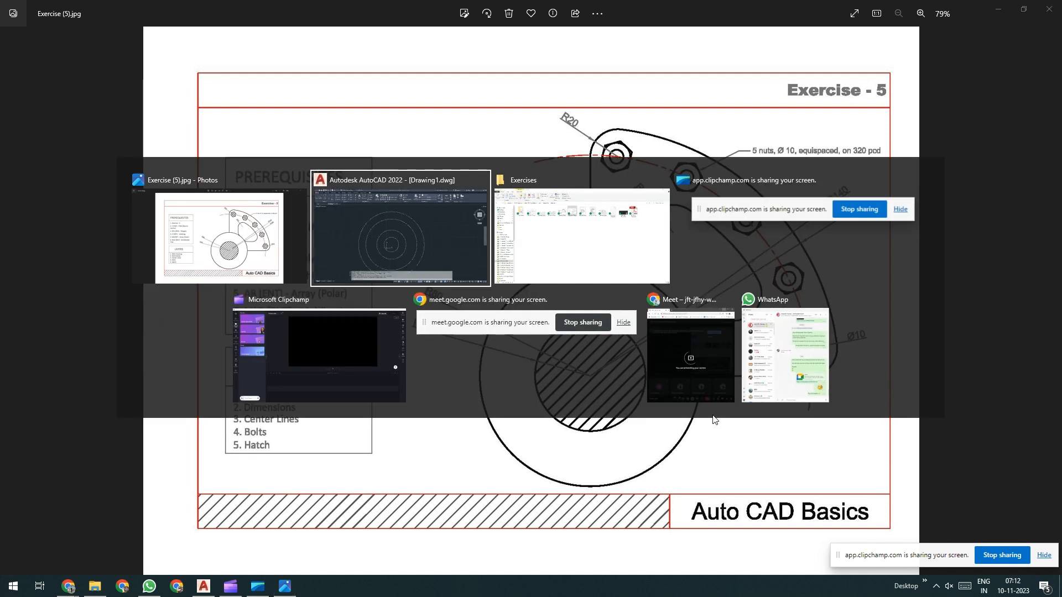
Step: Draw a trial sloping line from the circles' centre past the outermost circle and erase it
text(l)
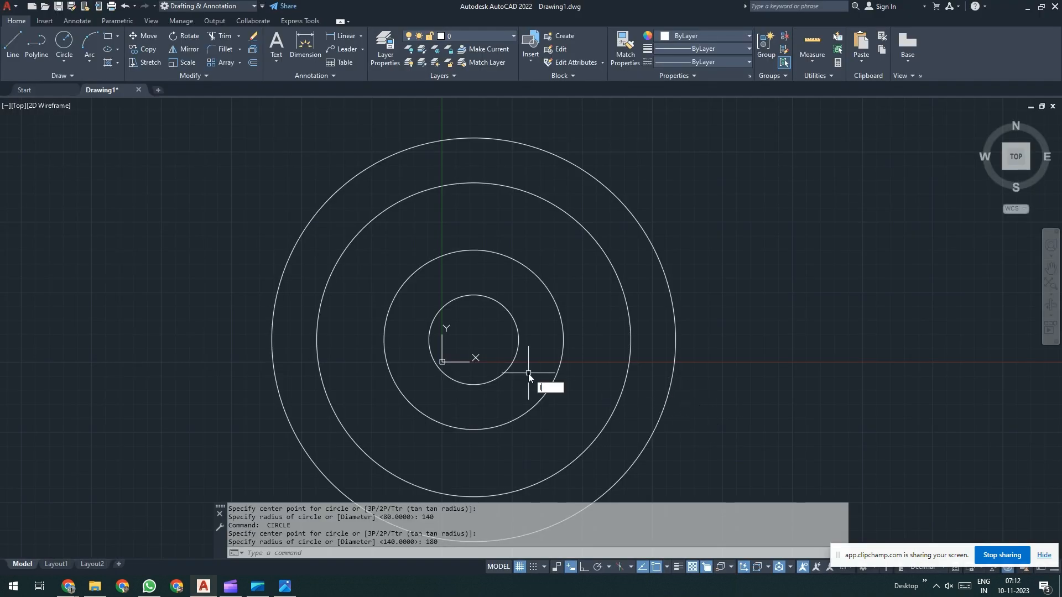
key(Return)
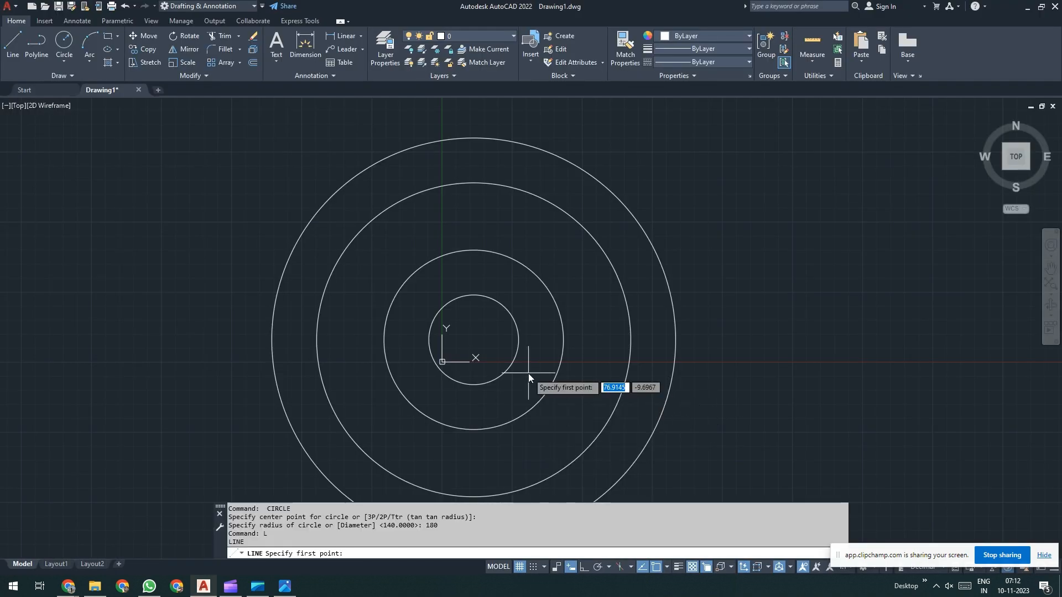
click(473, 340)
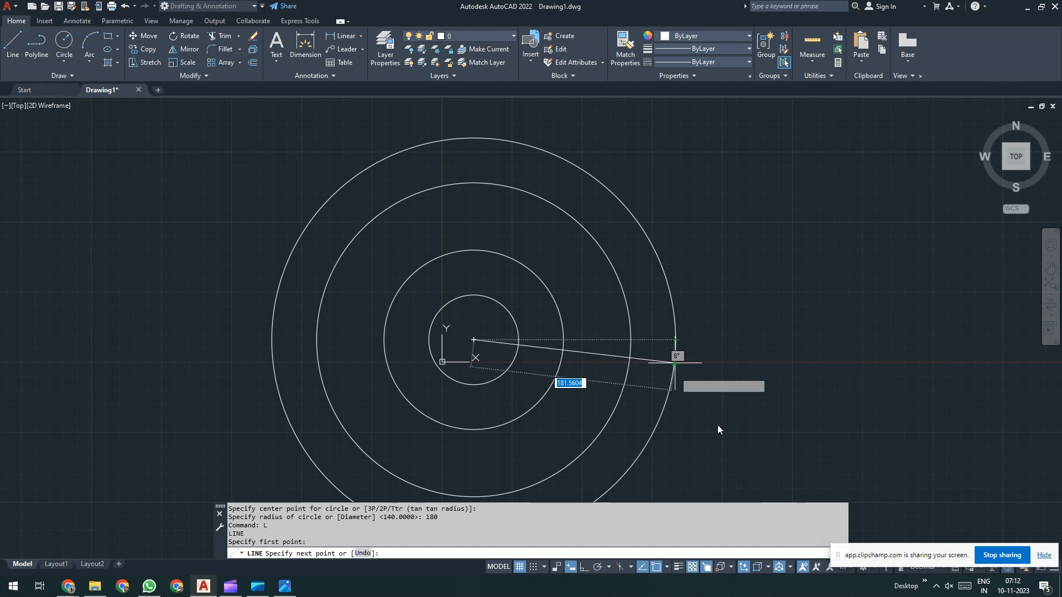
click(788, 444)
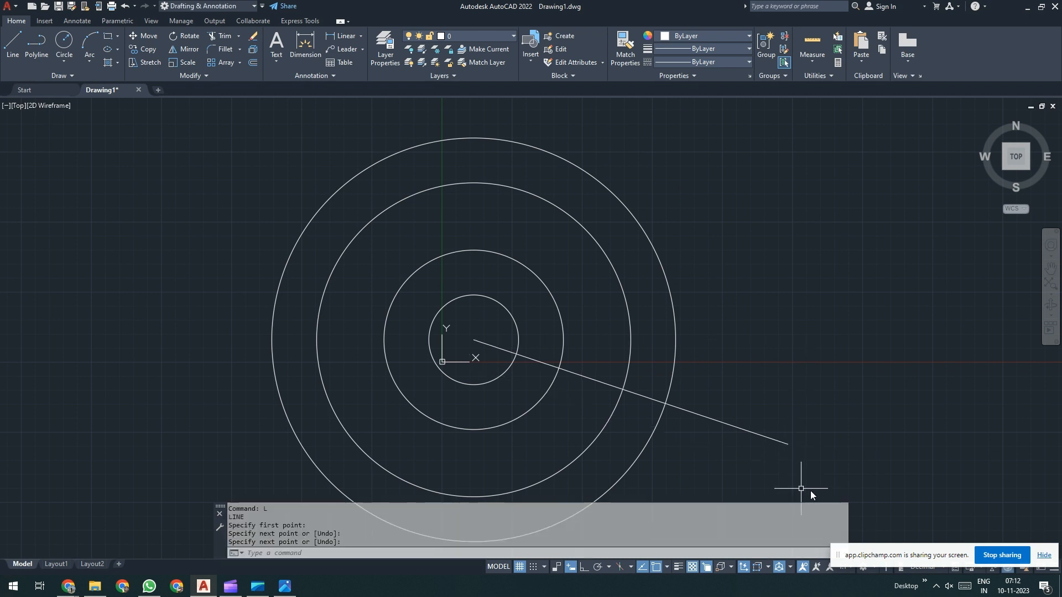
key(Return)
key(Return)
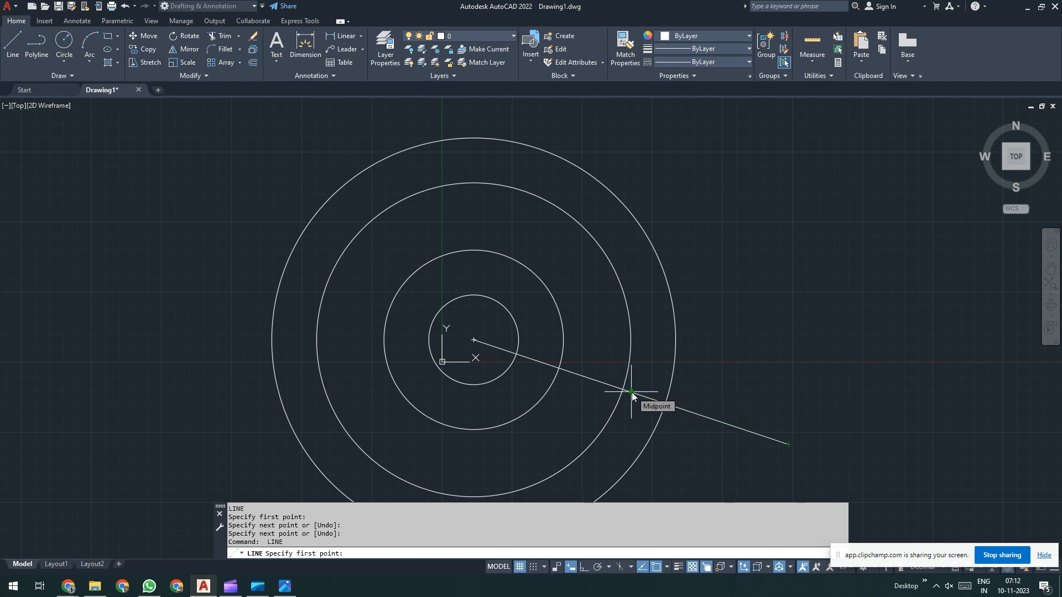
key(Escape)
key(Escape)
click(648, 384)
click(639, 408)
key(Delete)
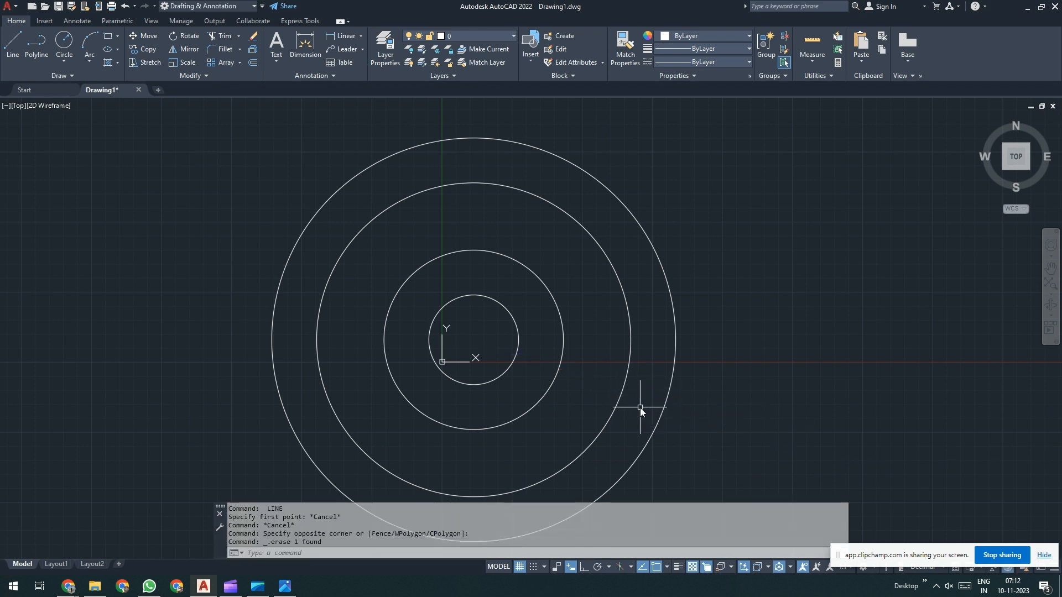
Step: Draw a horizontal line from the circles' centre to the right quadrant of the radius 180 circle
text(l)
key(Return)
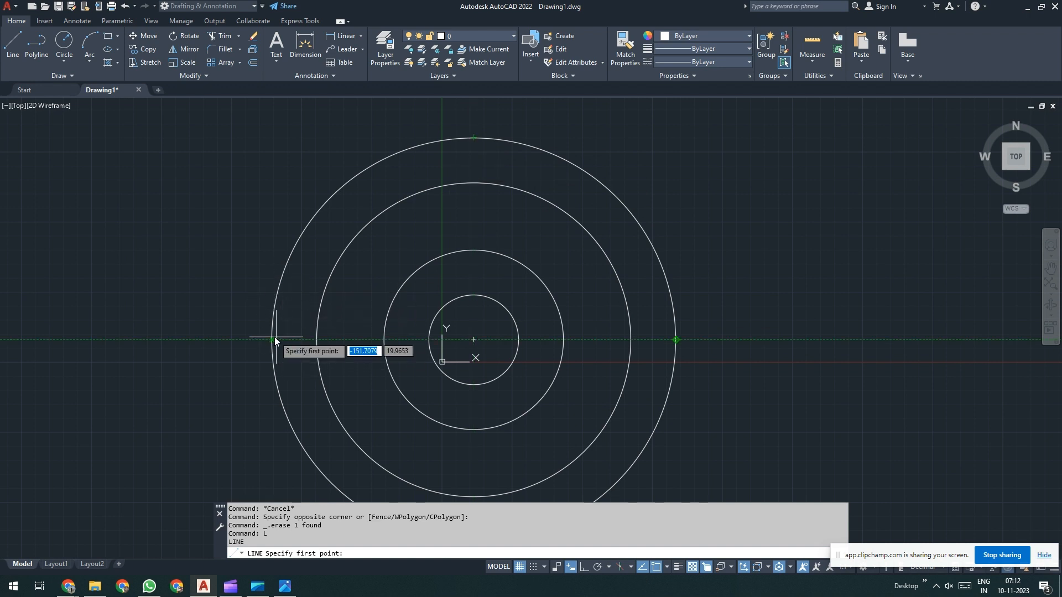
click(474, 342)
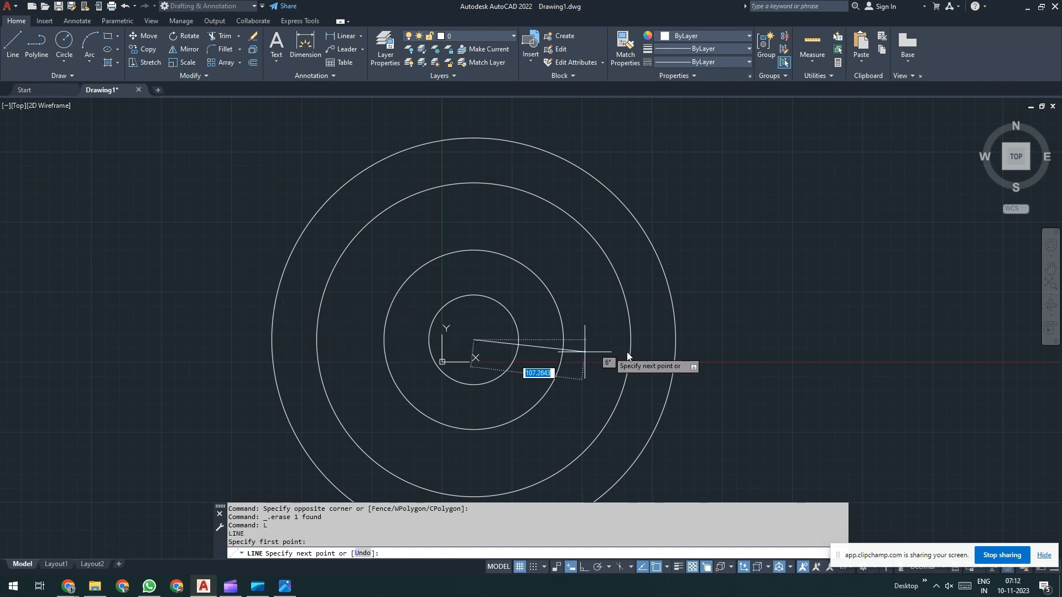
click(674, 340)
key(Return)
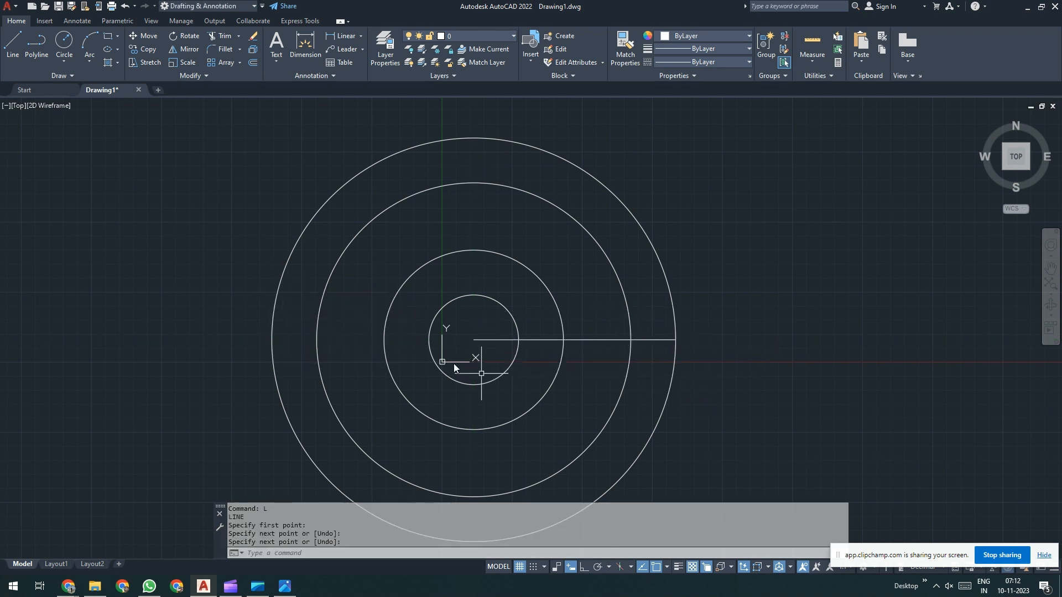
Step: Draw a vertical line from the circles' centre to the top quadrant of the radius 180 circle
key(Return)
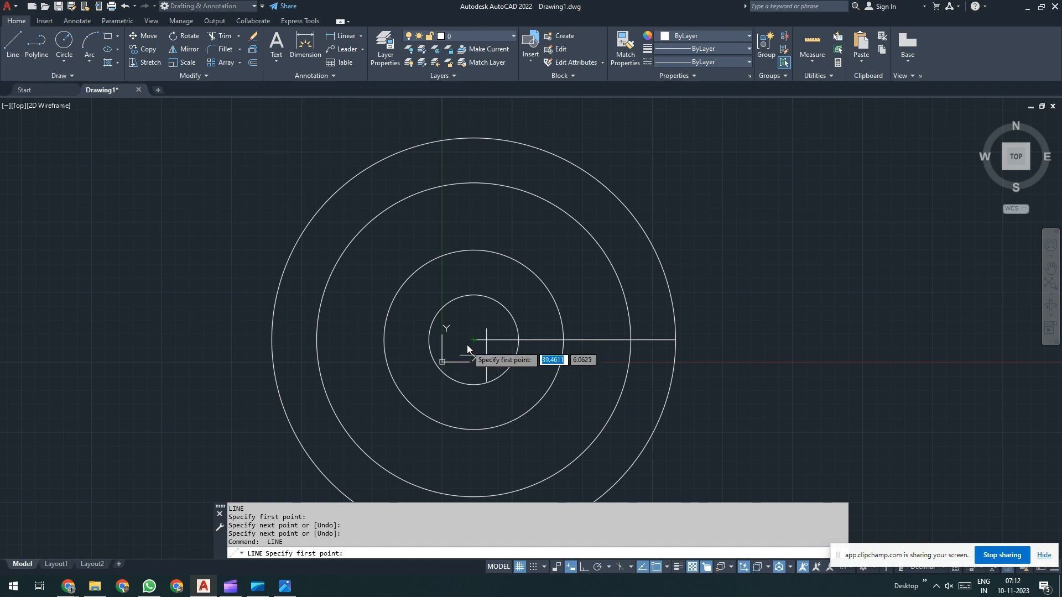
click(474, 340)
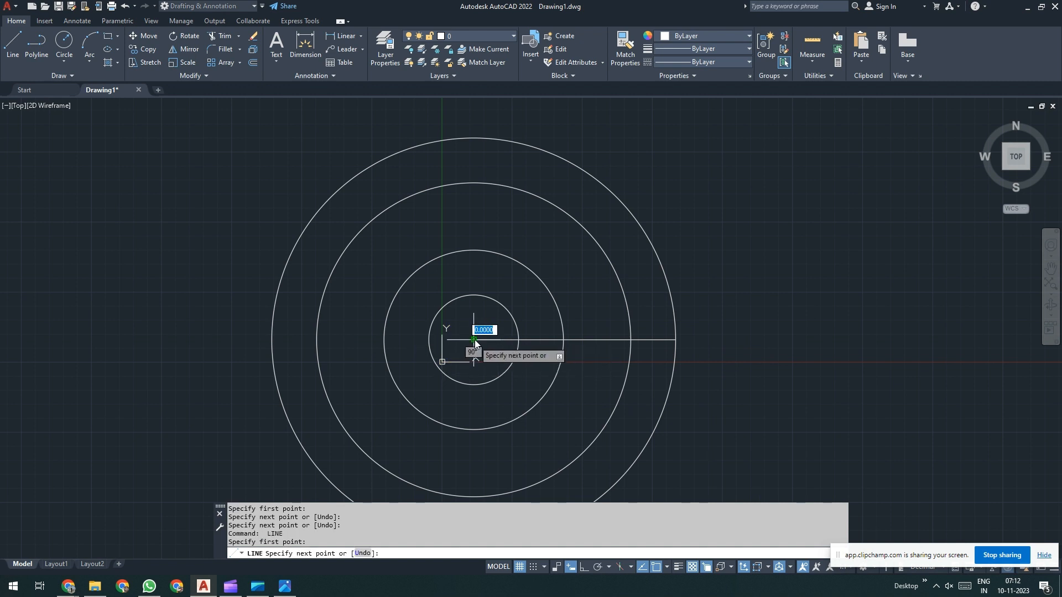
click(474, 140)
key(Return)
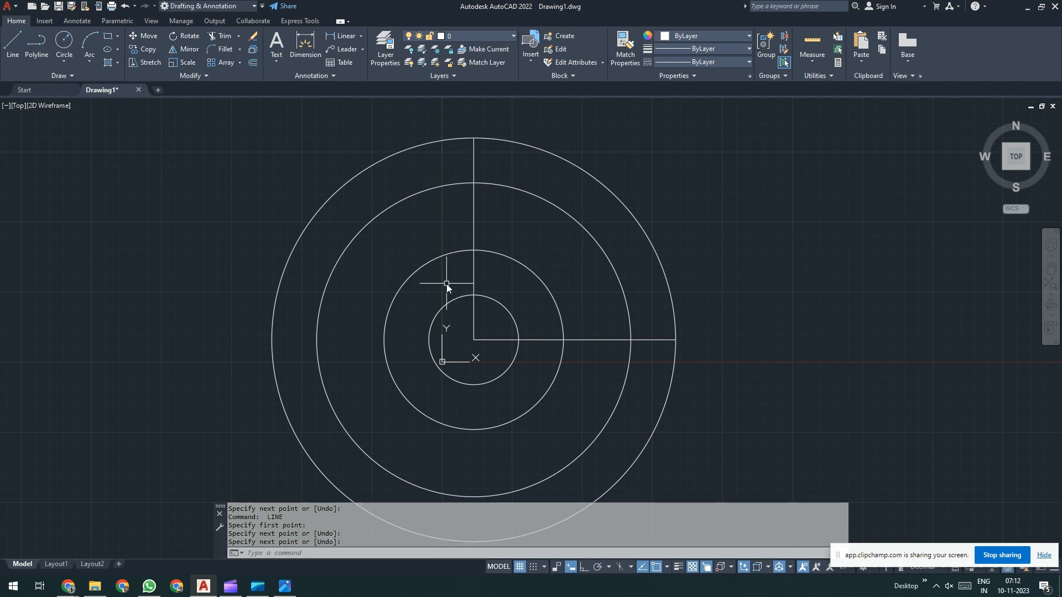
Step: Trim the radius 140 and 180 circles to the upper-right quarter arcs between the horizontal and vertical lines
text(tr)
key(Return)
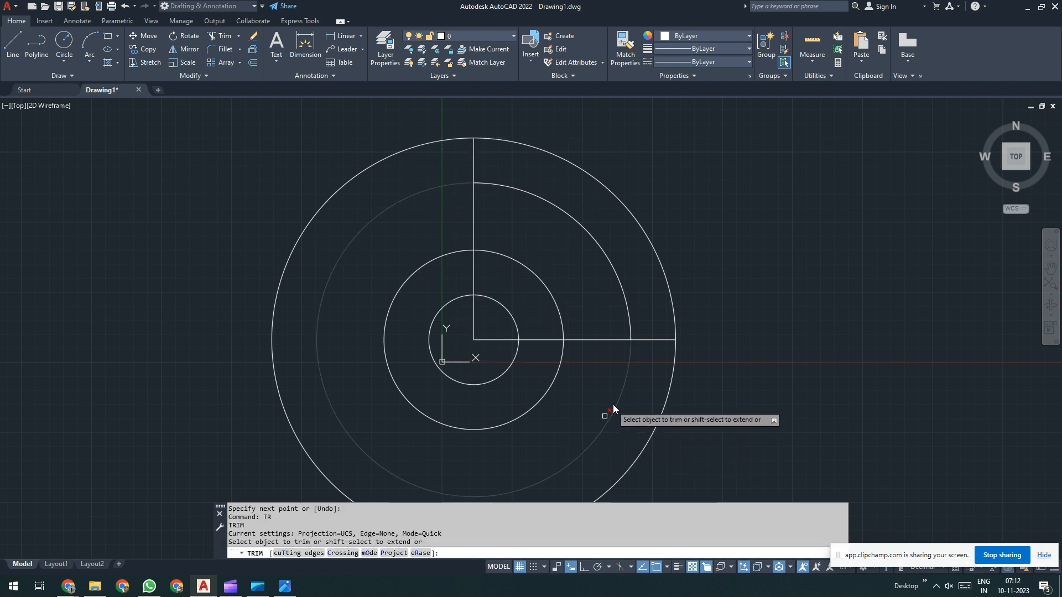
click(602, 389)
click(726, 432)
key(Return)
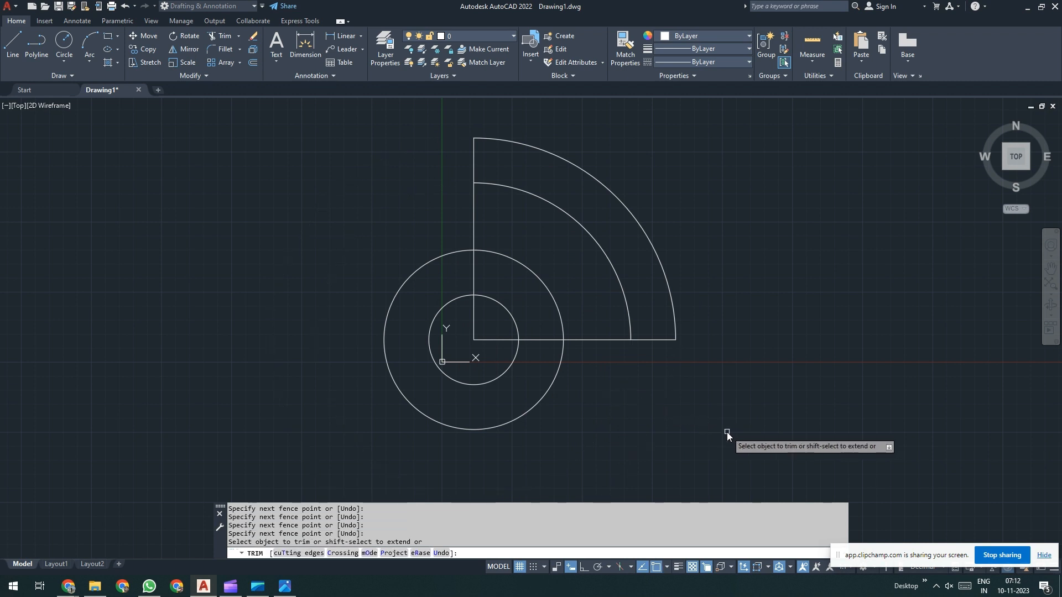
key(Return)
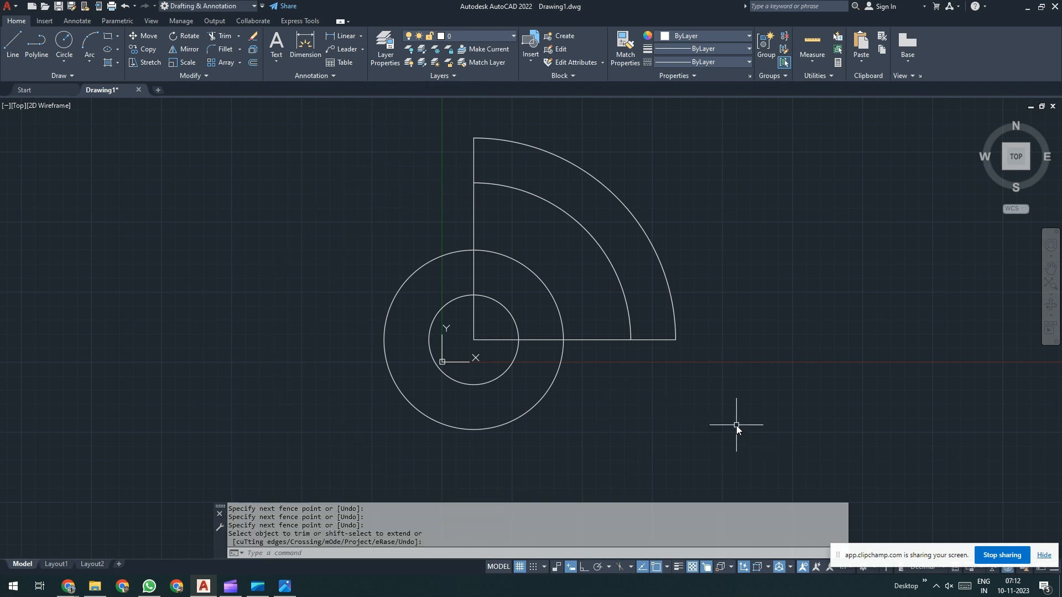
Step: Check the Exercise (5) reference image in Photos, and offset the horizontal line upward and the vertical line rightward by 40 in AutoCAD
key(alt+Tab)
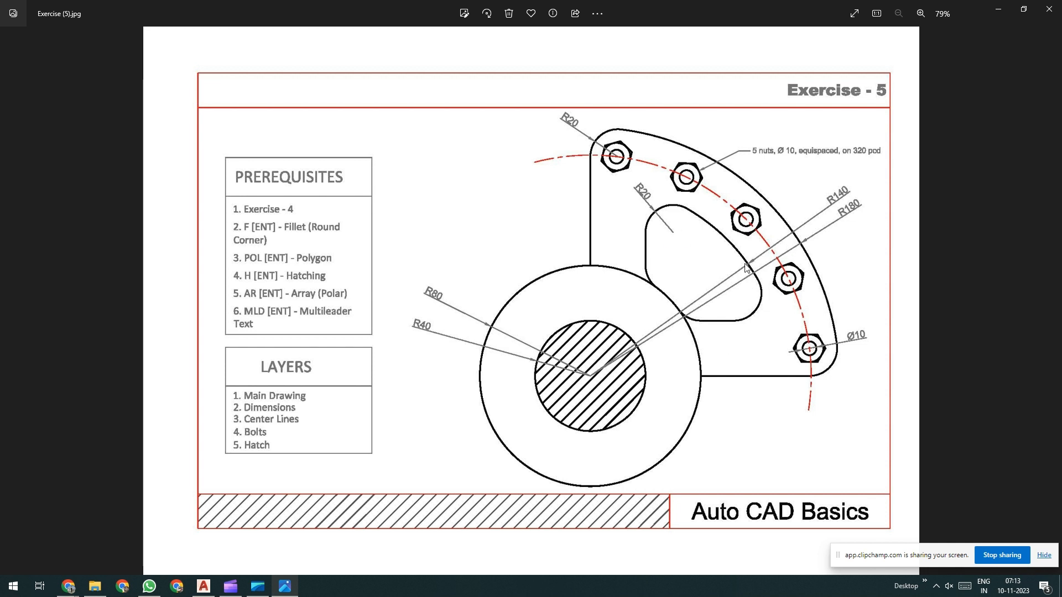
key(alt+Tab)
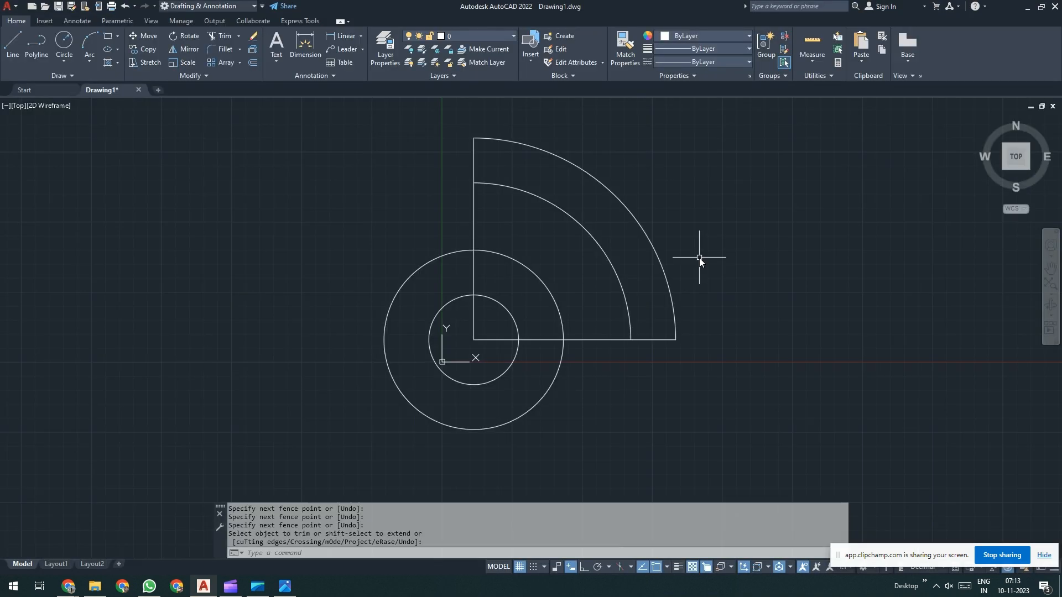
text(o)
key(Return)
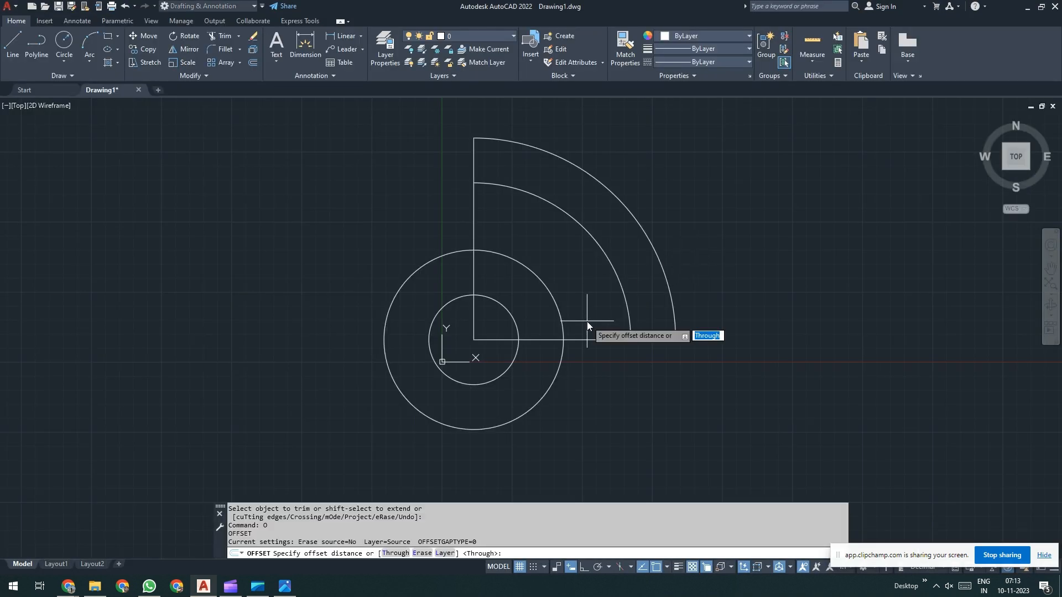
text(40)
key(Return)
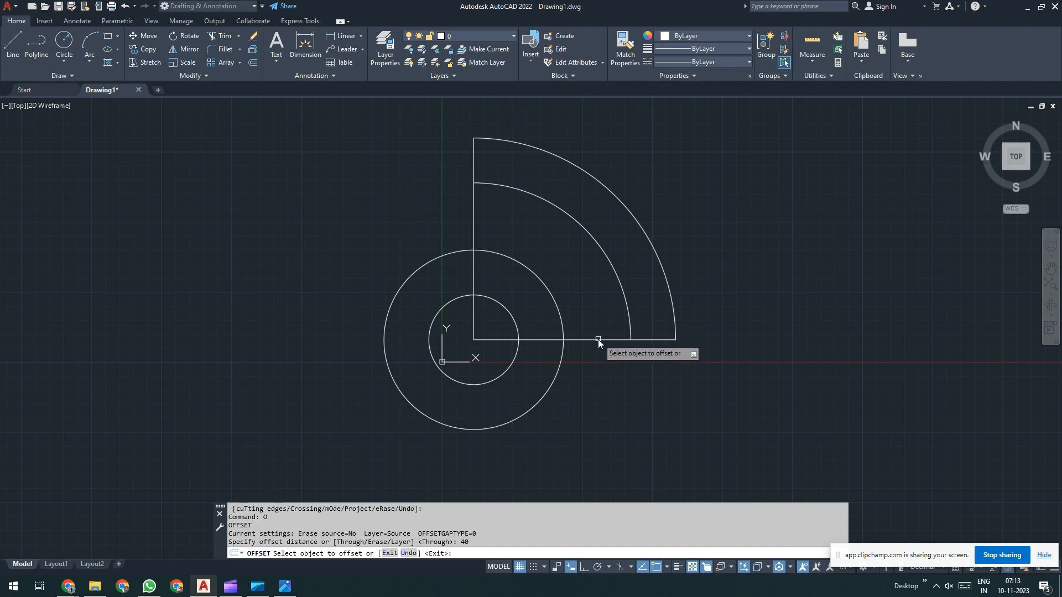
click(598, 339)
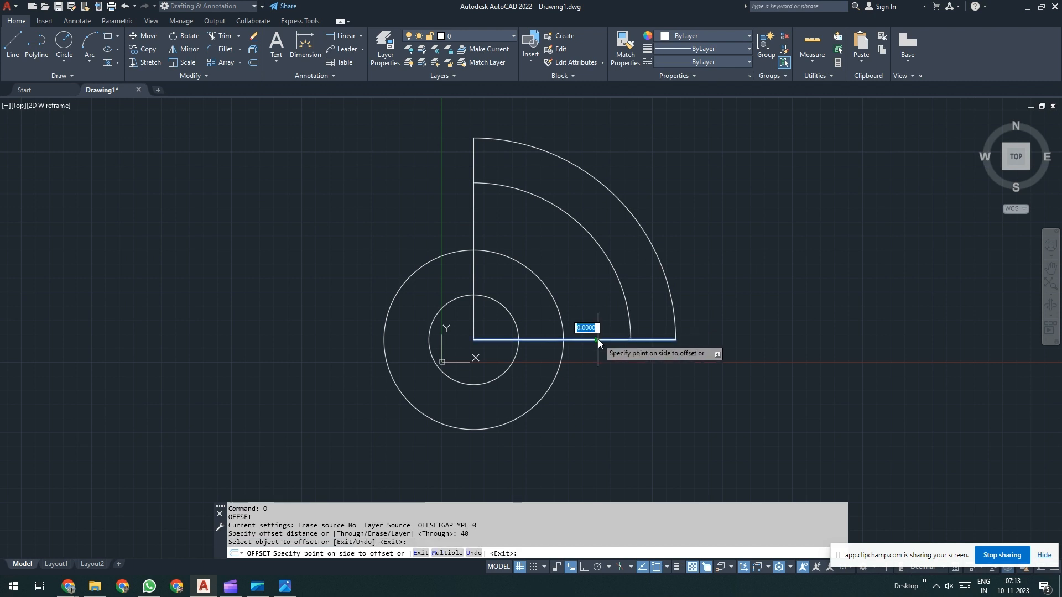
click(596, 270)
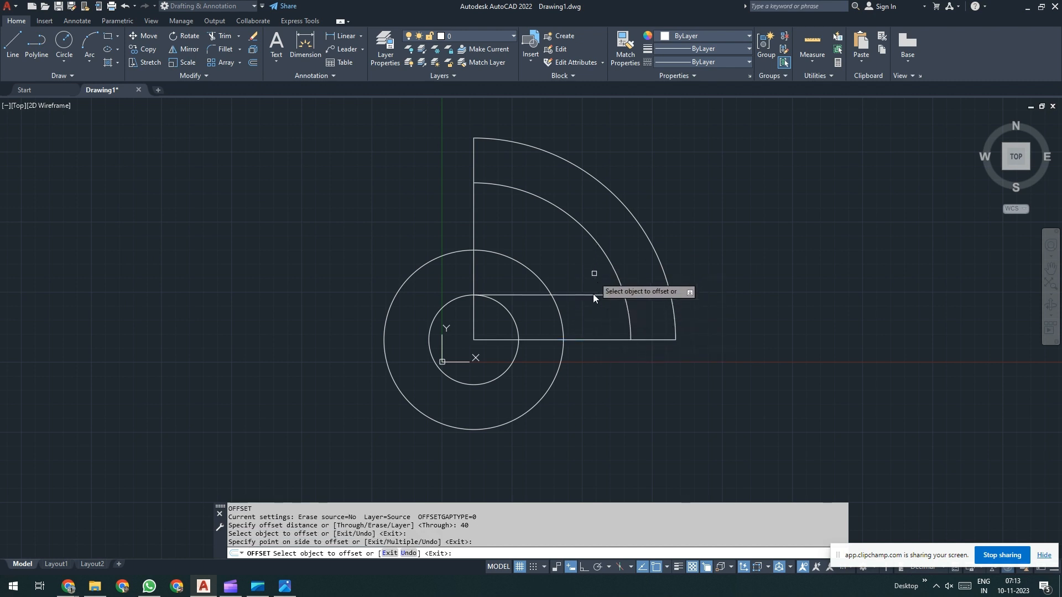
click(473, 225)
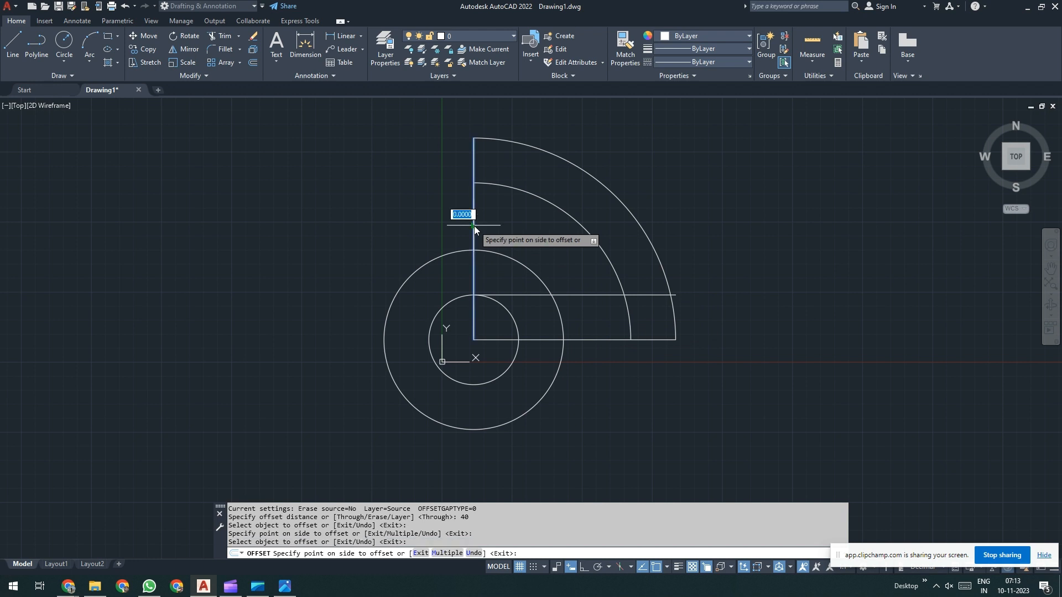
click(540, 223)
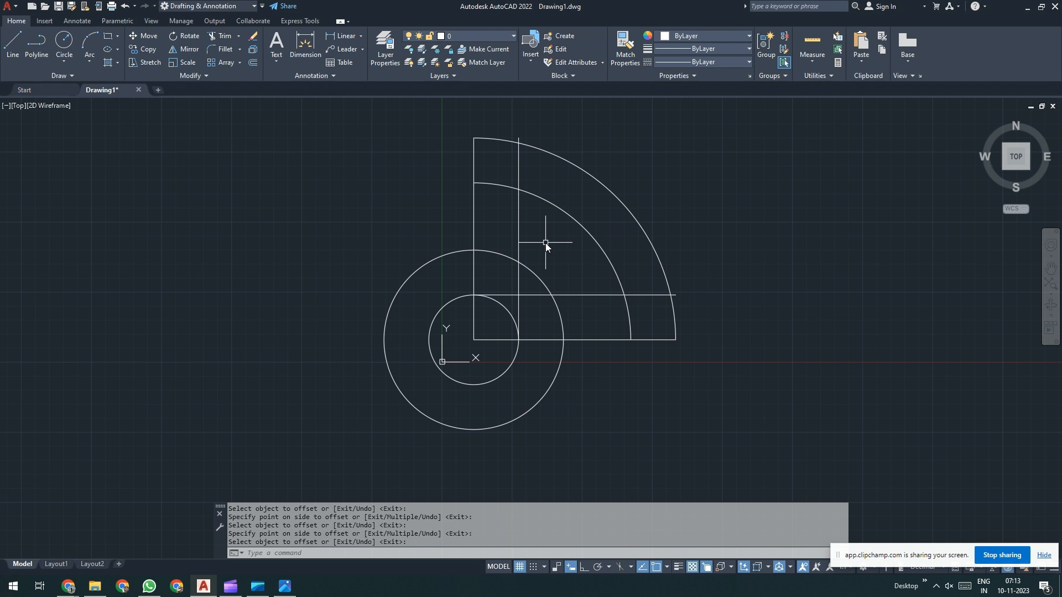
Step: Trim the original and offset horizontal and vertical lines so no segments remain inside the radius 80 circle
text(tr)
key(Return)
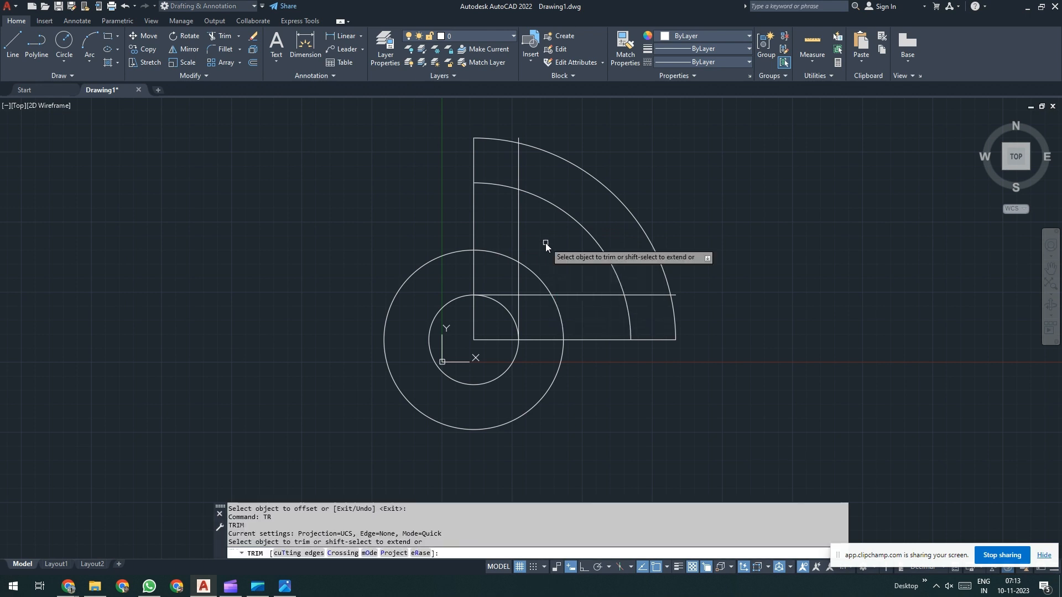
mouse_move(485, 333)
mouse_down()
mouse_move(465, 354)
mouse_move(479, 326)
mouse_move(463, 333)
mouse_move(499, 279)
mouse_move(465, 274)
mouse_move(505, 276)
mouse_move(543, 314)
mouse_up()
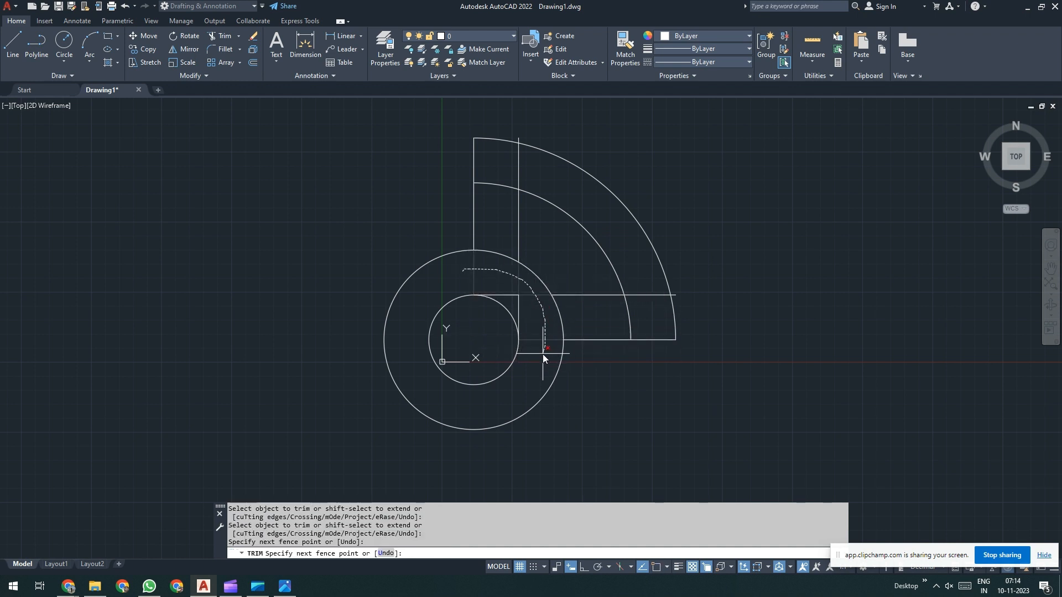
drag(542, 354, 542, 355)
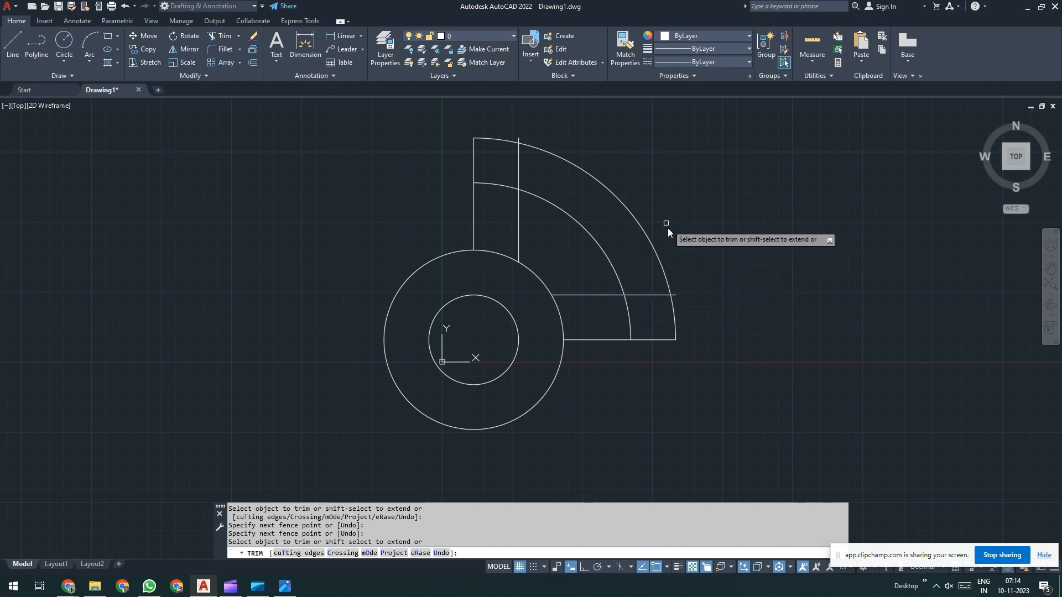
Step: Trim the ends of the offset horizontal and vertical lines that extend beyond the radius 180 arc
scroll(678, 296, up, 2)
click(668, 293)
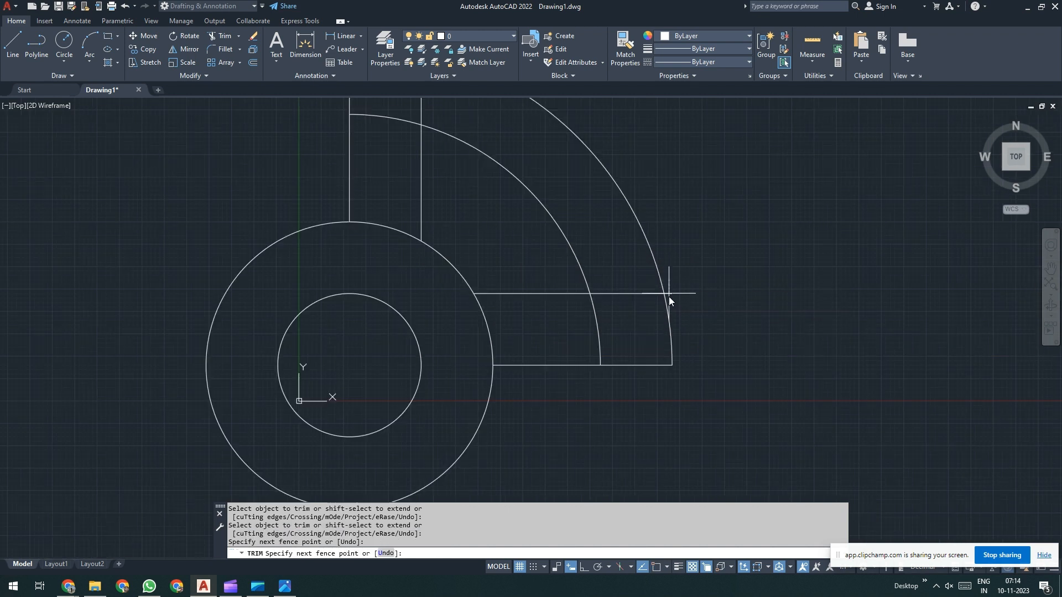
click(678, 334)
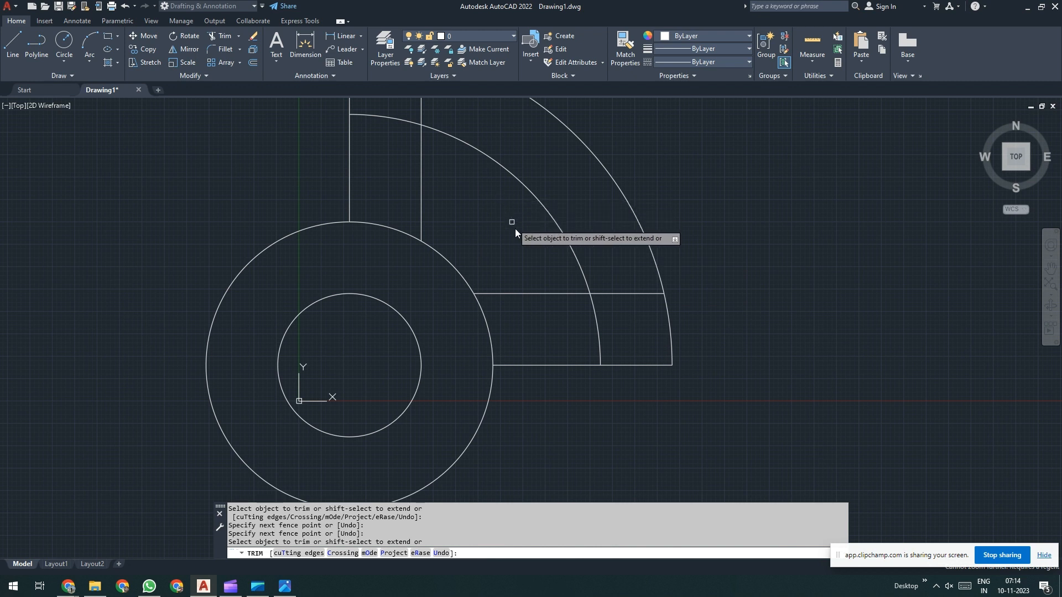
scroll(531, 266, down, 1)
scroll(468, 129, up, 3)
click(489, 141)
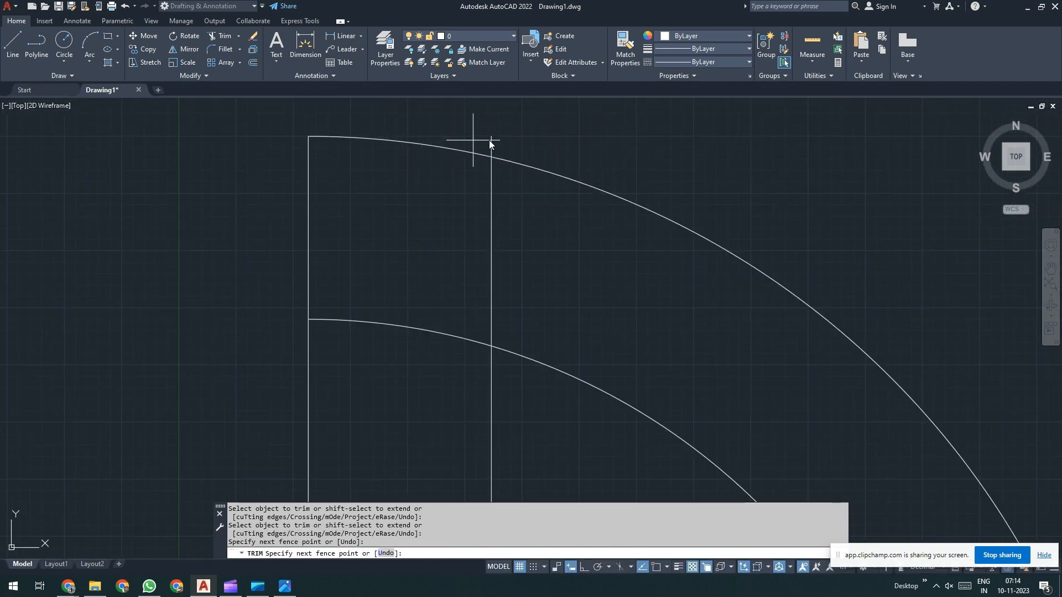
click(511, 150)
key(Return)
scroll(531, 221, down, 2)
middle_drag(570, 347, 519, 272)
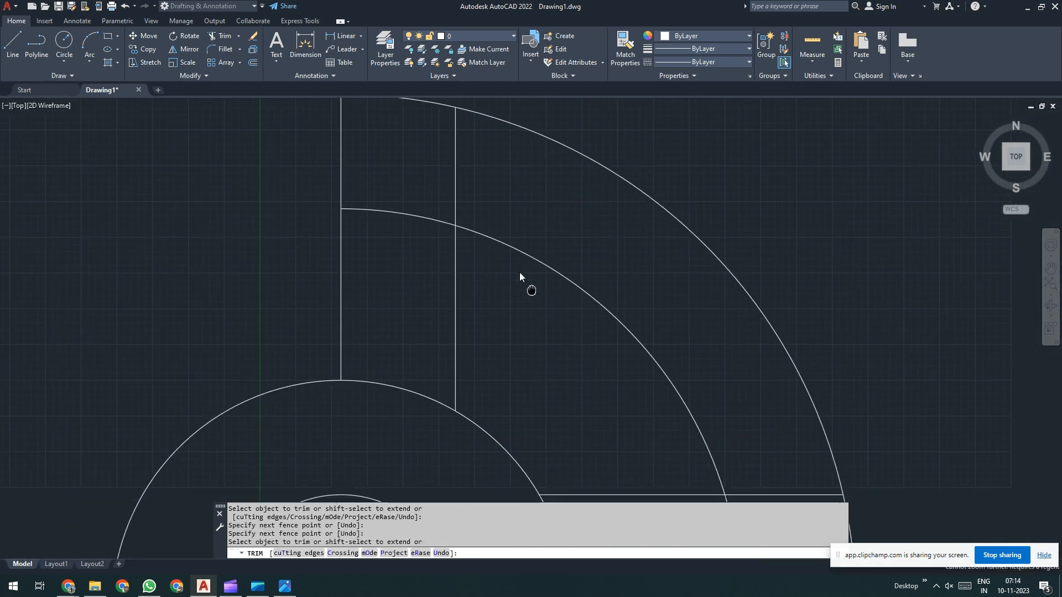
scroll(517, 267, down, 2)
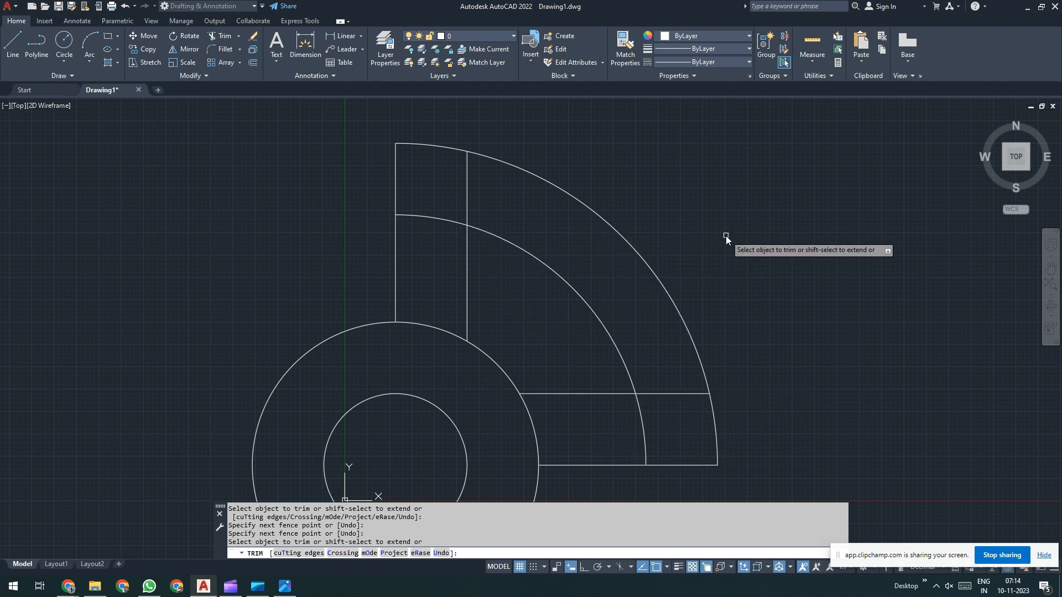
key(Return)
scroll(726, 235, down, 2)
middle_drag(775, 282, 734, 303)
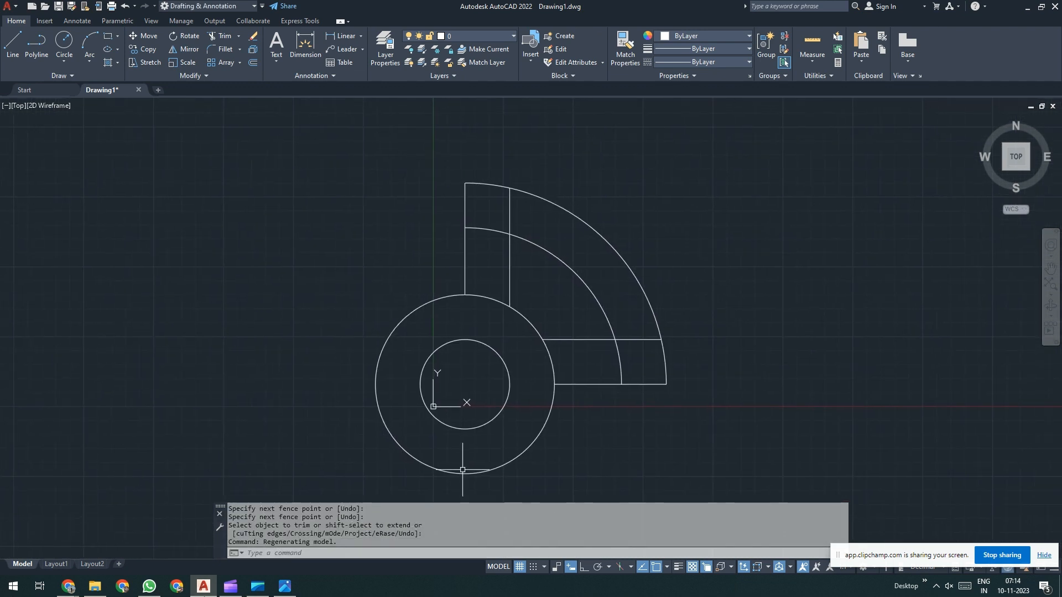
Step: Check the Exercise (5) reference image in Photos, and draw two connected practice lines forming an inverted V beside the bracket in AutoCAD
click(285, 586)
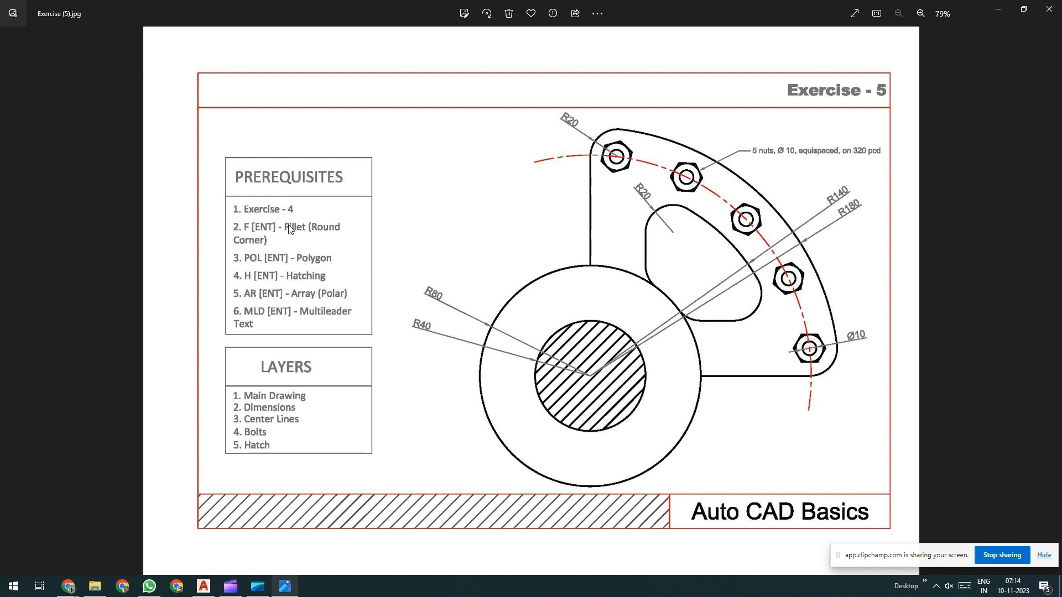
click(998, 10)
middle_drag(682, 327, 559, 333)
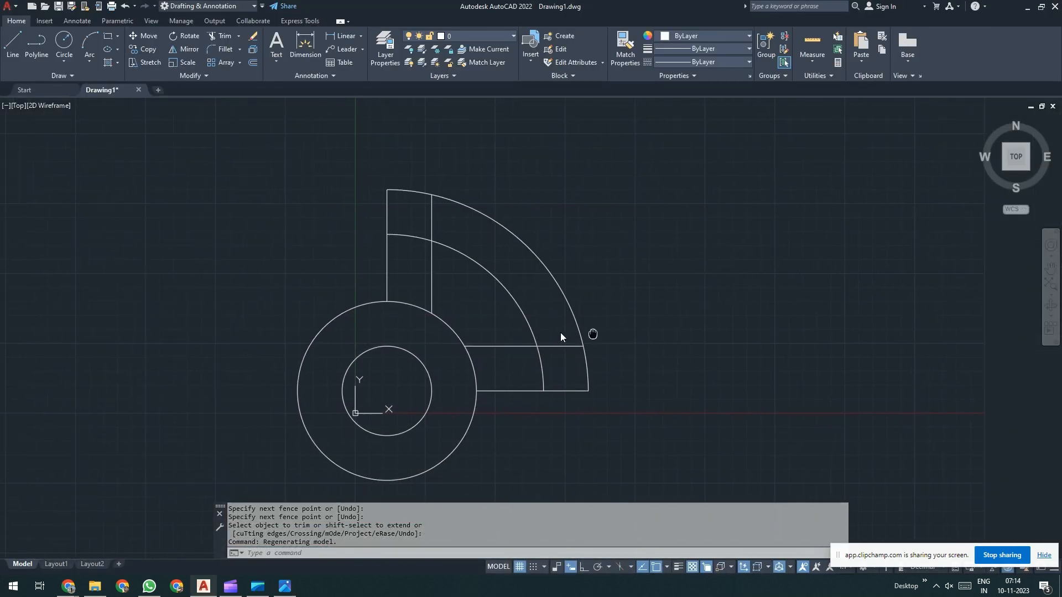
text(l)
key(Return)
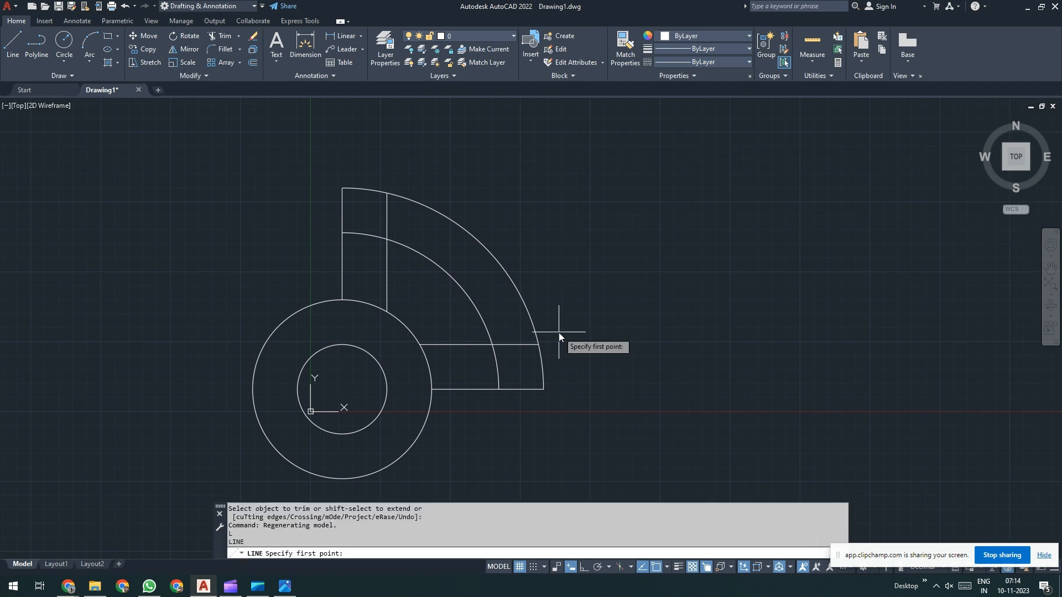
click(600, 319)
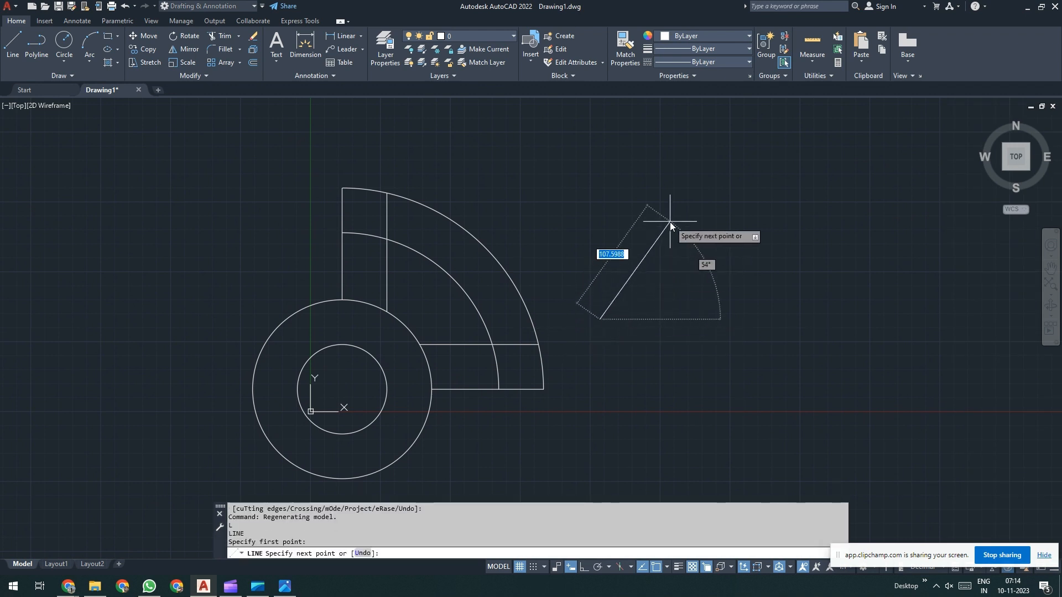
click(702, 197)
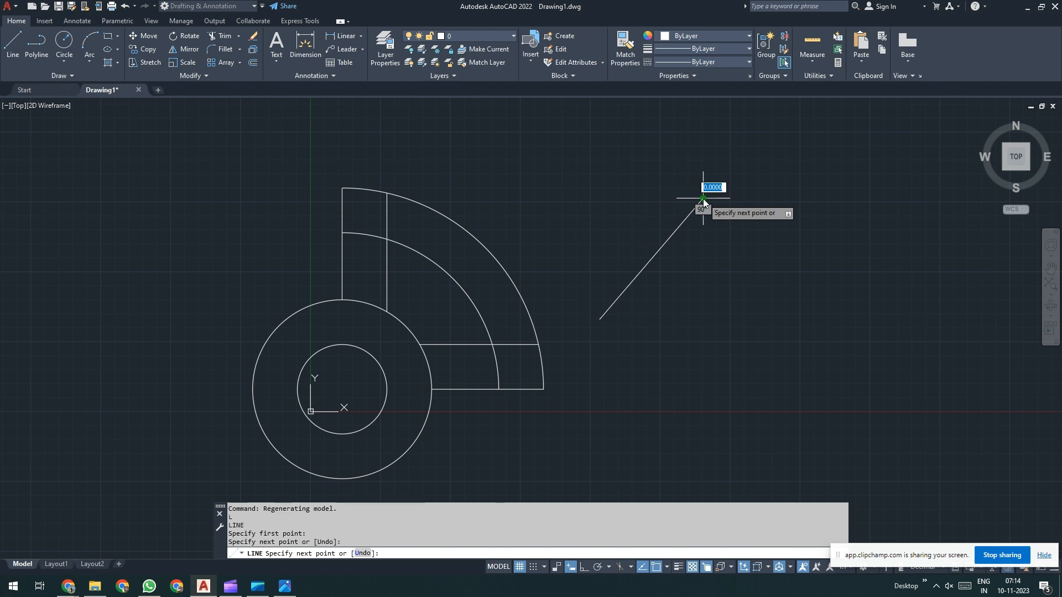
click(751, 323)
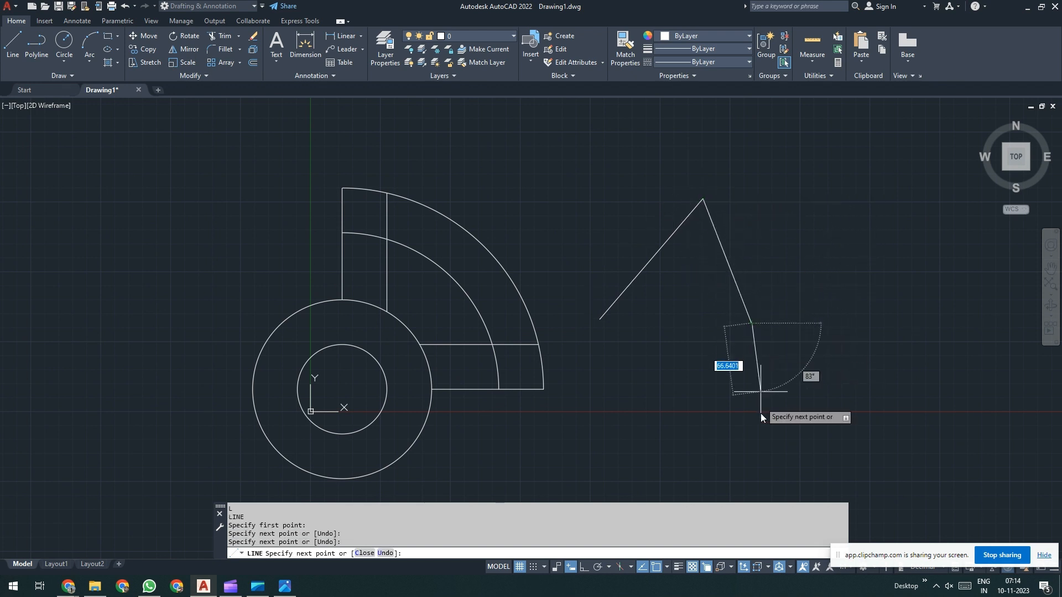
key(Return)
scroll(704, 202, up, 2)
middle_drag(689, 289, 608, 317)
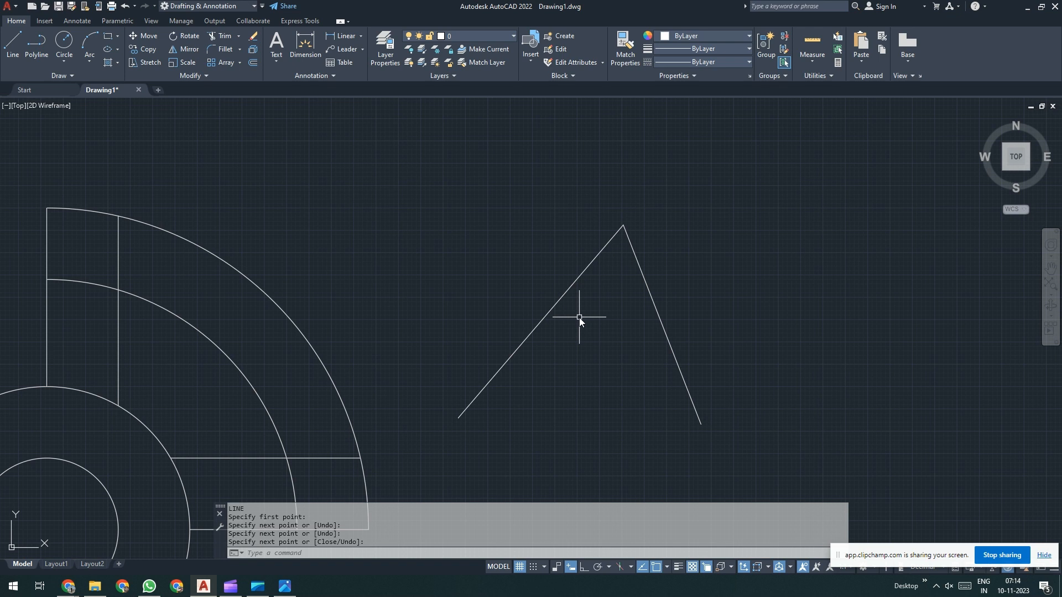
Step: Try the Fillet command on the apex of the two practice lines with the default radius of 0
text(F)
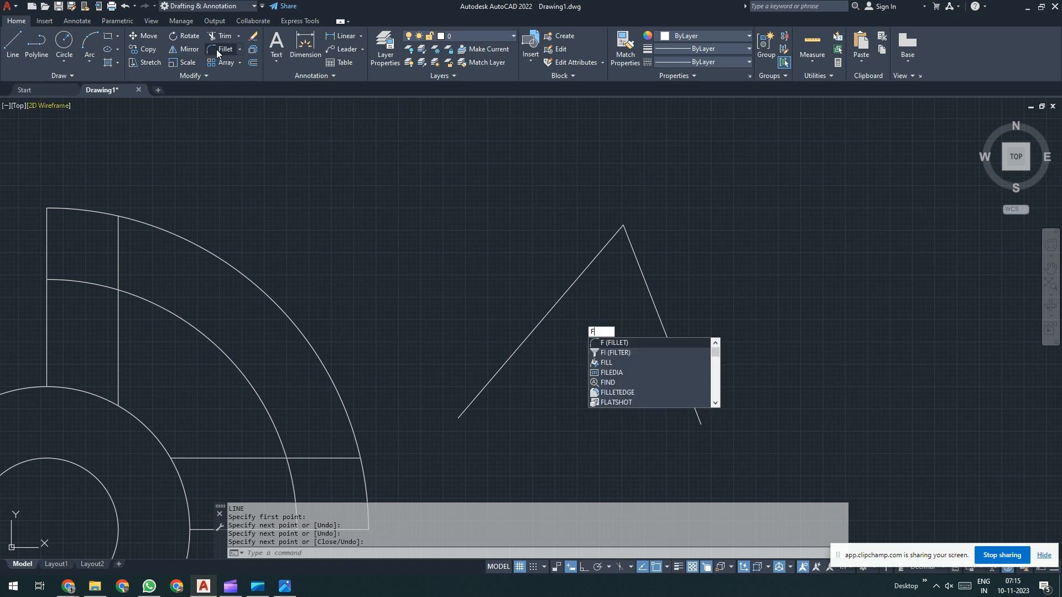
key(Return)
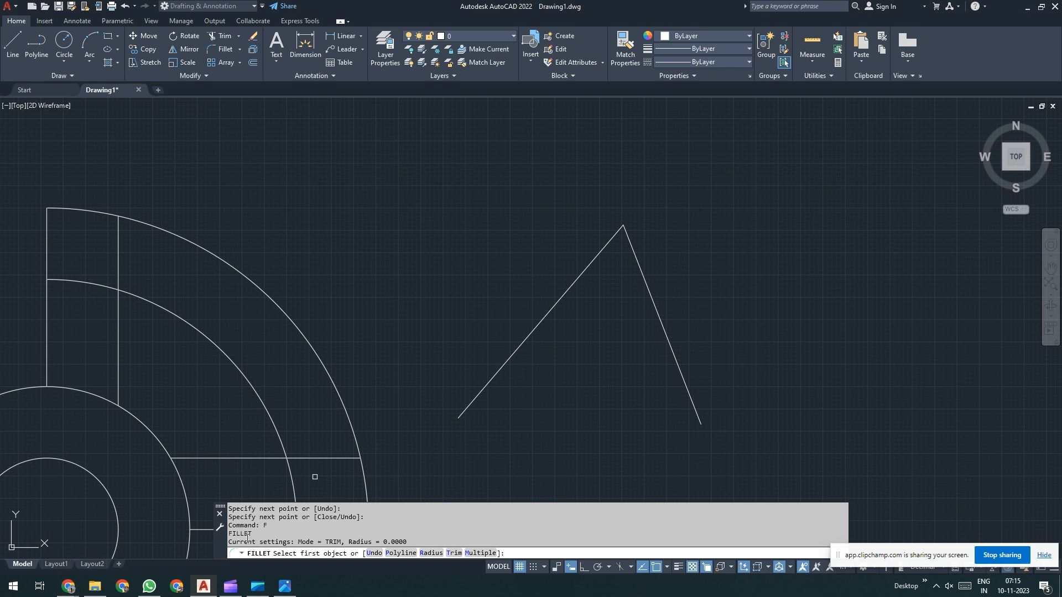
drag(244, 543, 410, 539)
click(592, 263)
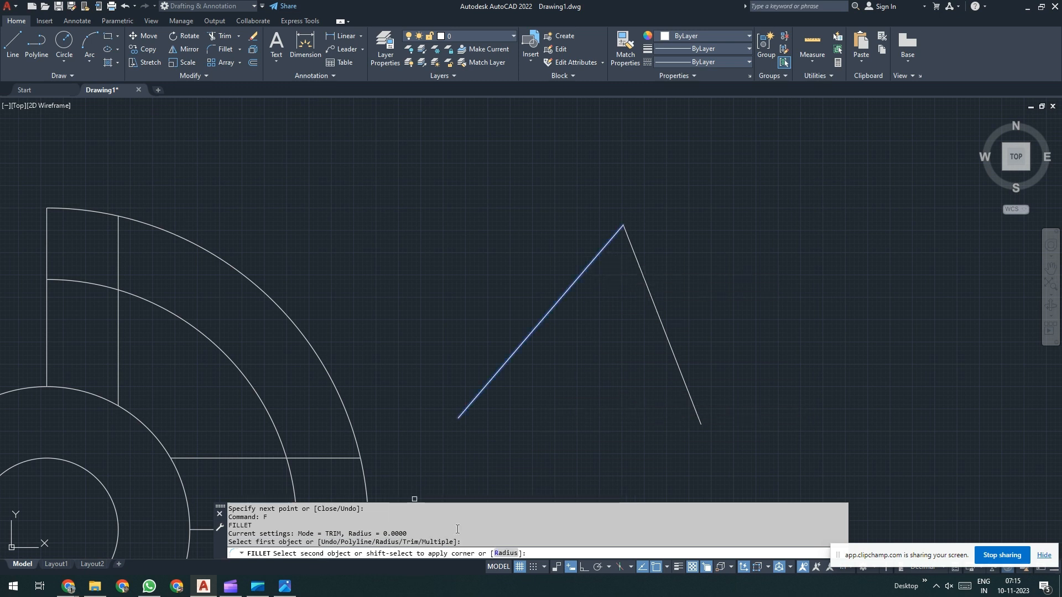
click(642, 274)
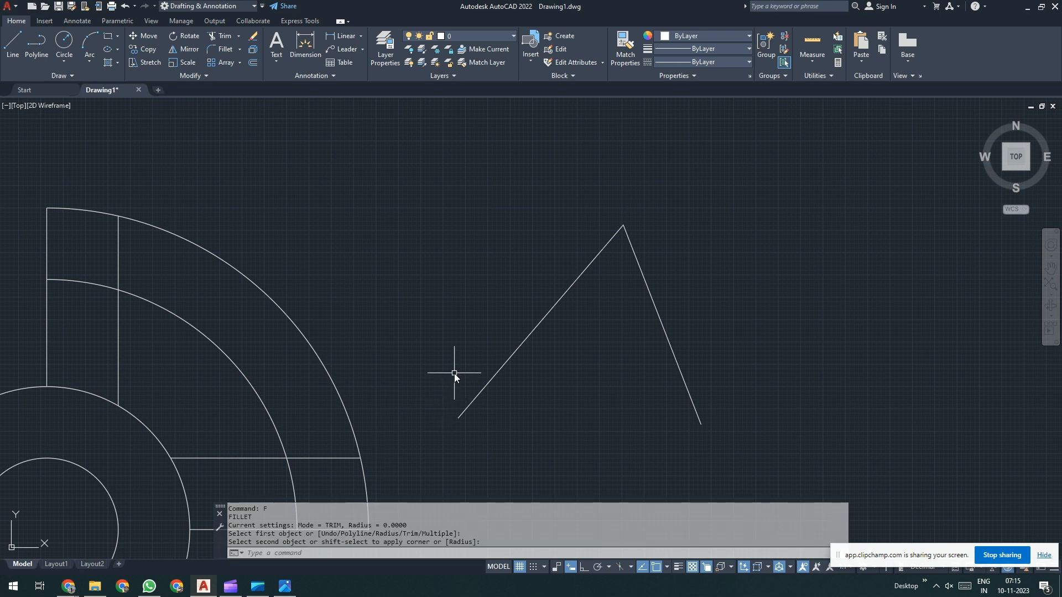
Step: Fillet the apex of the two practice lines with a radius of 10
key(Return)
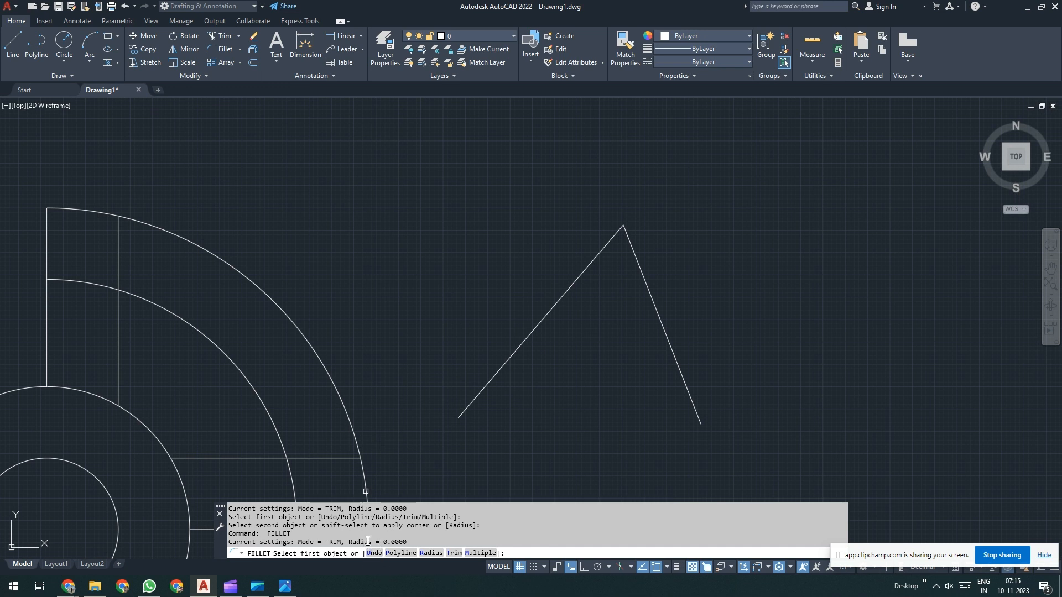
click(430, 554)
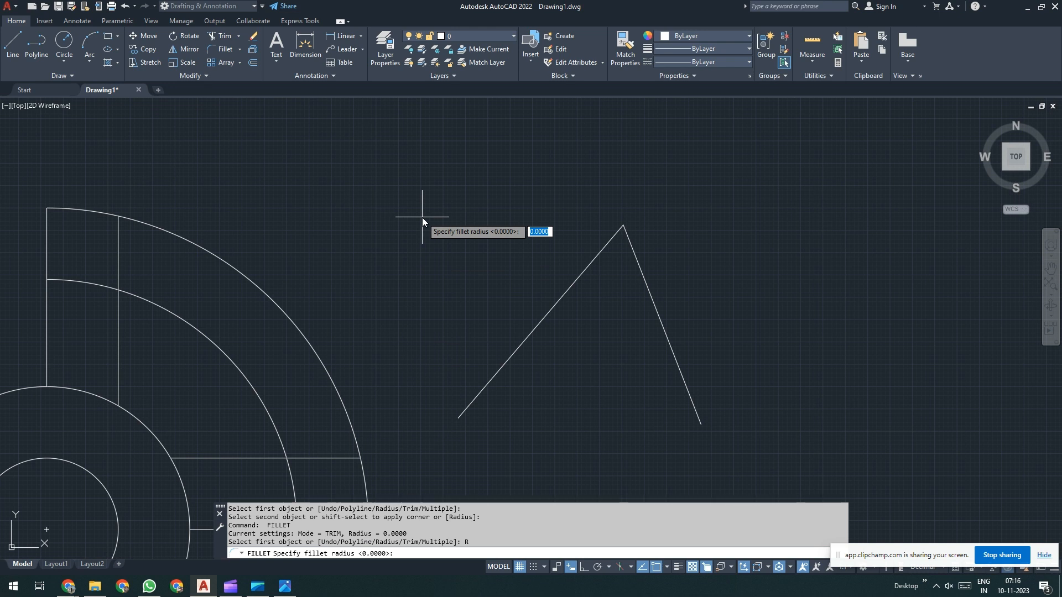
text(10)
key(Return)
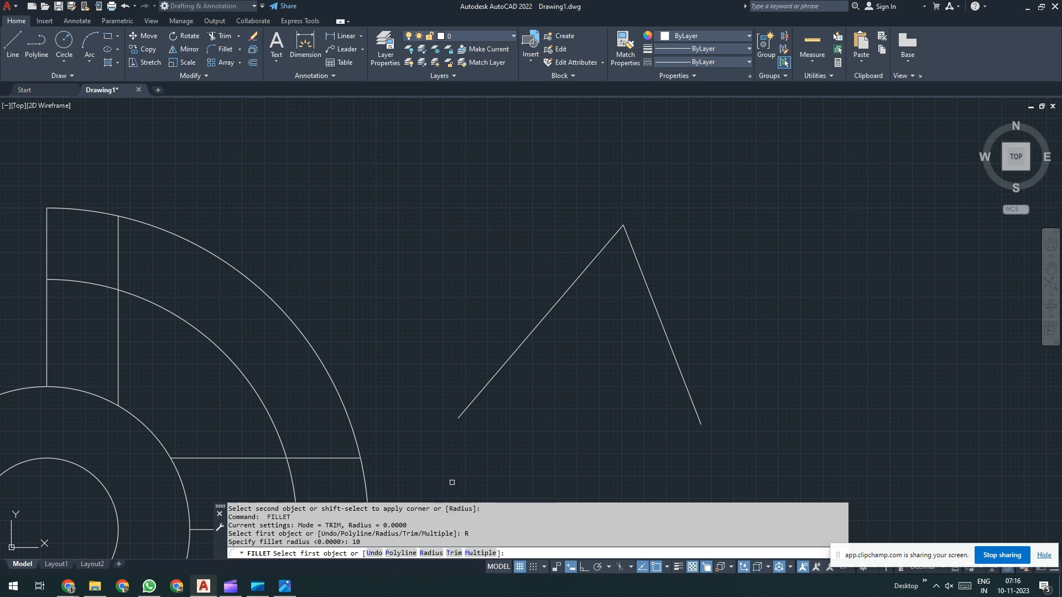
click(570, 286)
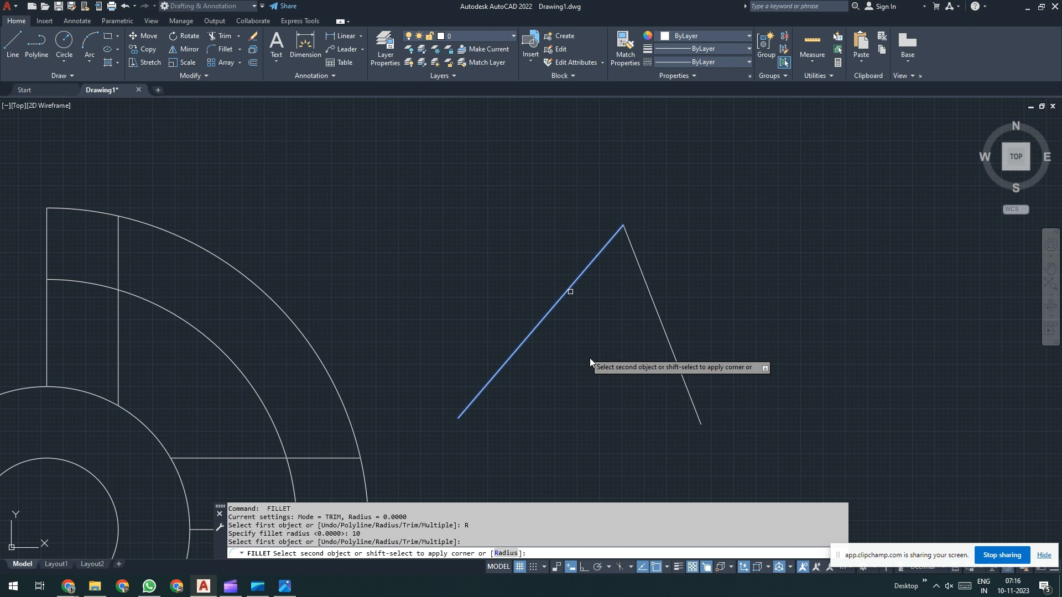
click(646, 286)
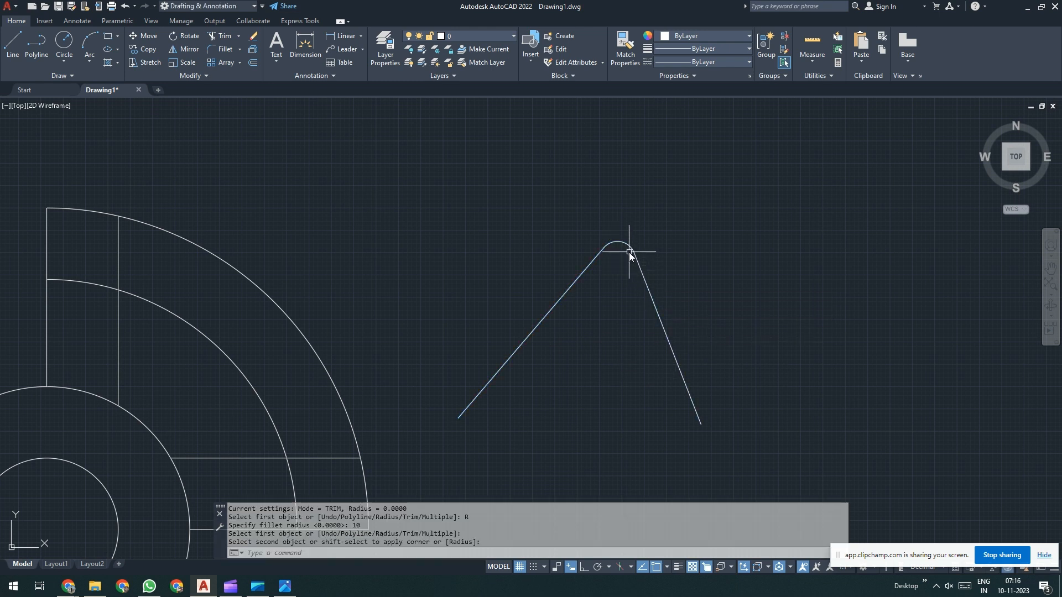
Step: Add a radius dimension to the practice fillet arc, placed outside its upper-right side, and inspect the dimension text
scroll(630, 229, up, 2)
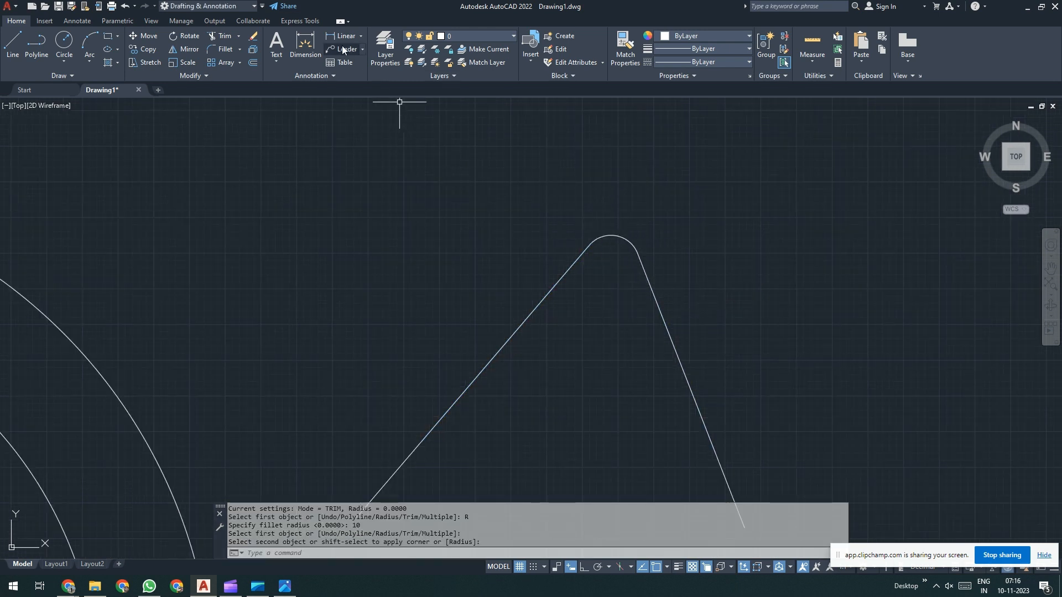
click(359, 36)
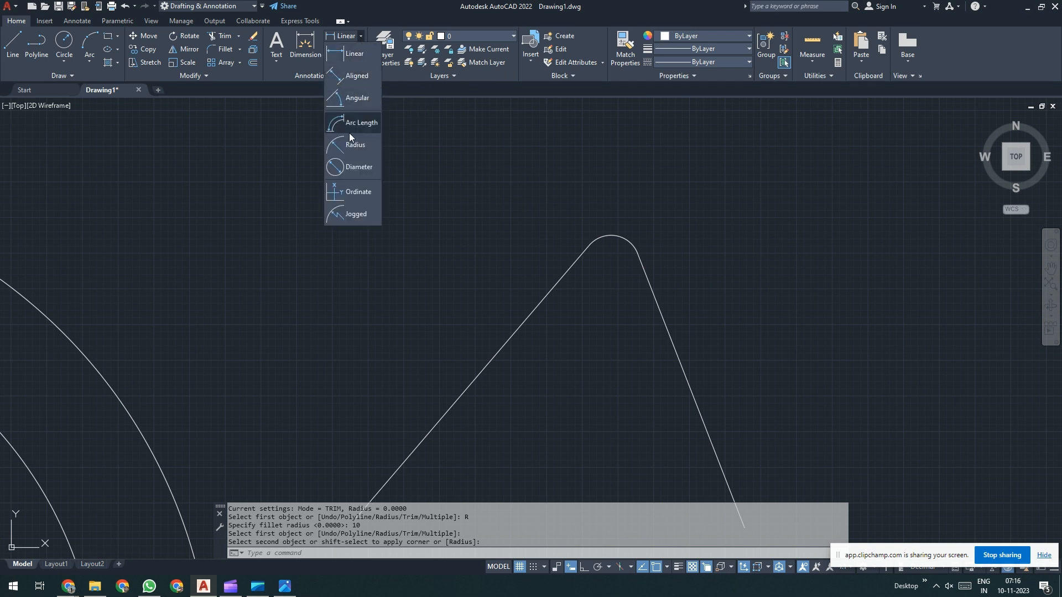
click(355, 146)
click(627, 239)
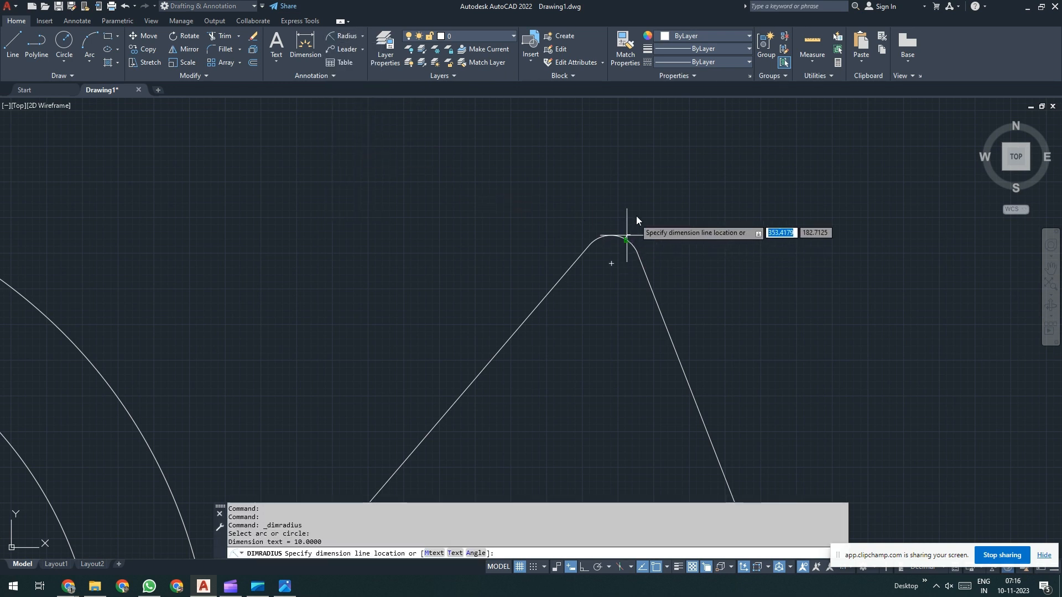
click(642, 223)
scroll(642, 222, up, 4)
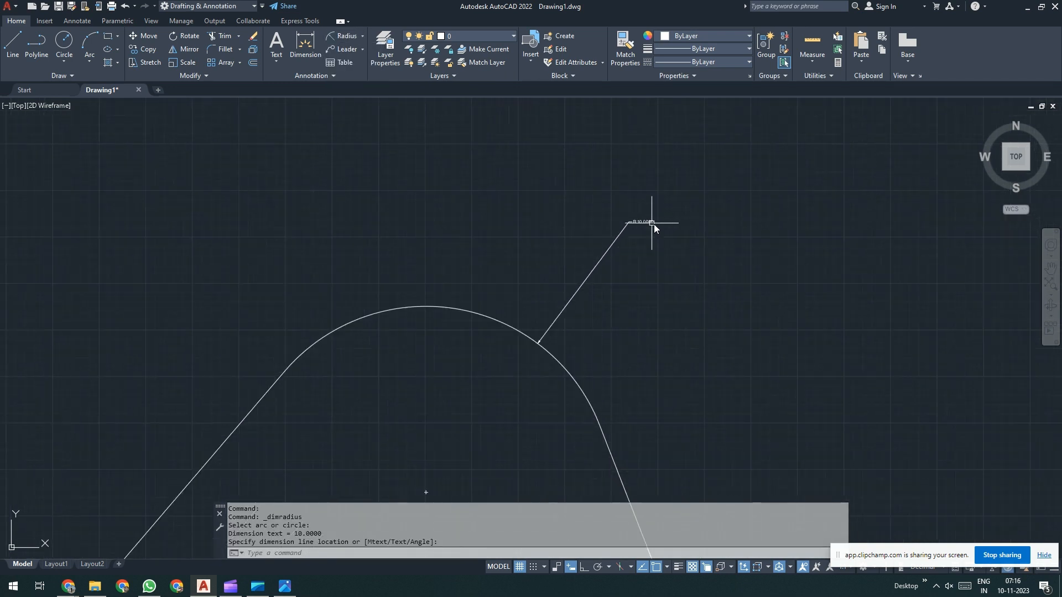
scroll(658, 224, up, 2)
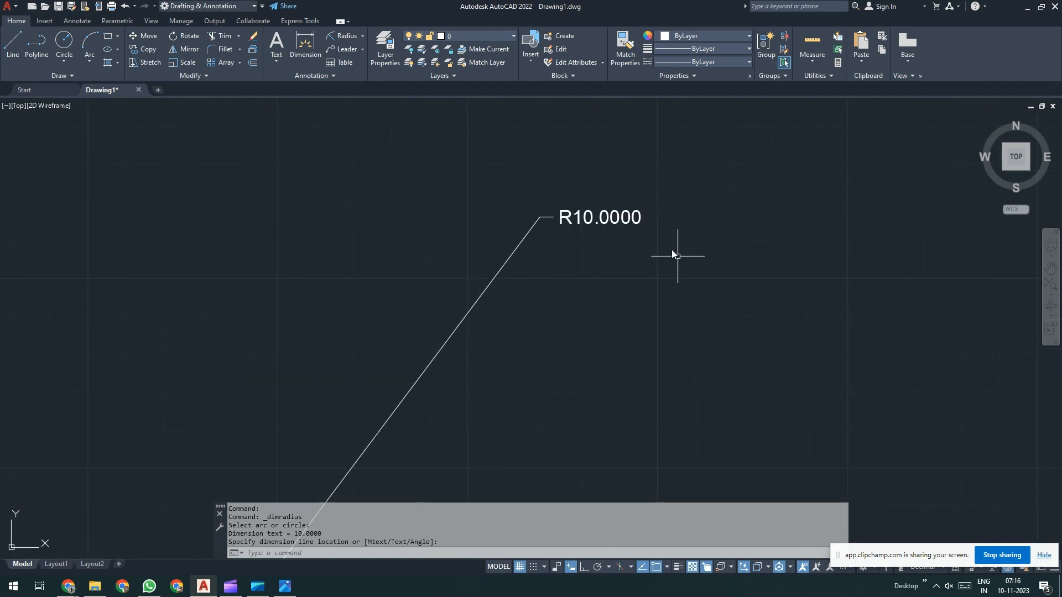
scroll(657, 226, up, 2)
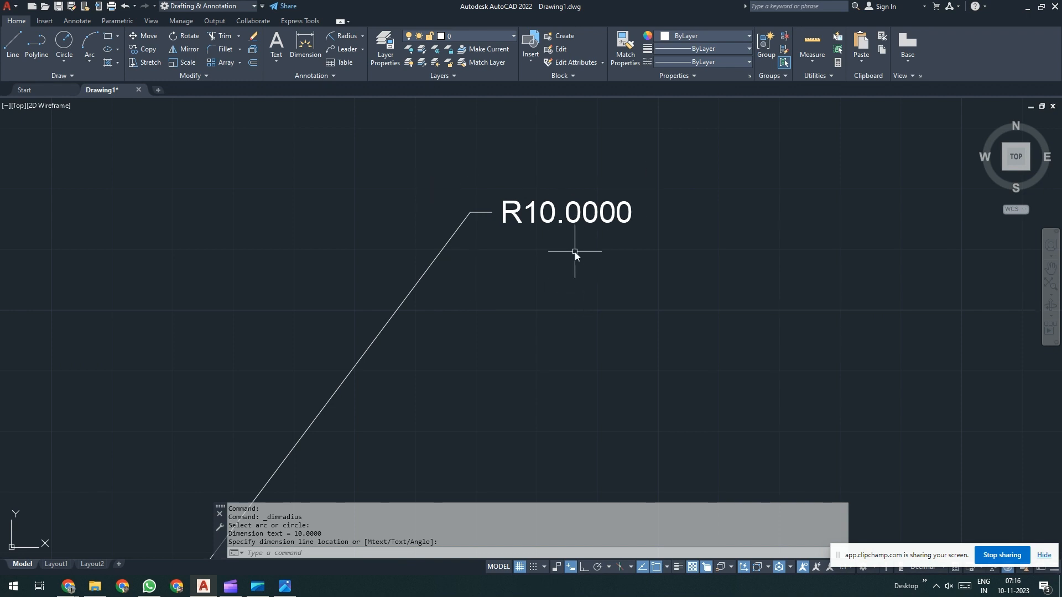
Step: Modify the Standard dimension style to use an overall scale of 20, and check the radius dimension on the practice fillet
scroll(576, 251, down, 8)
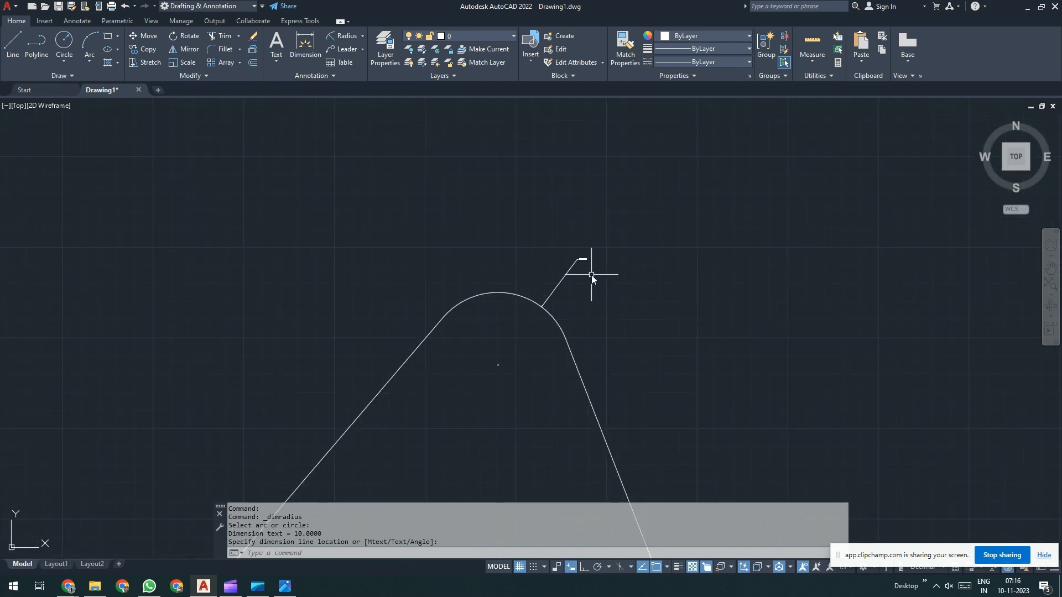
scroll(591, 274, down, 4)
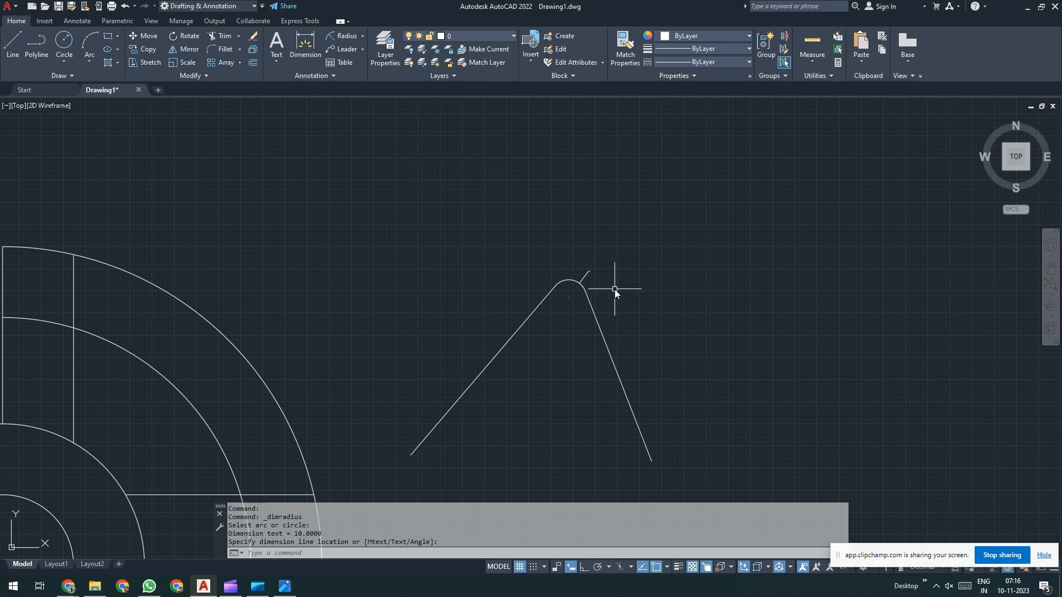
text(D)
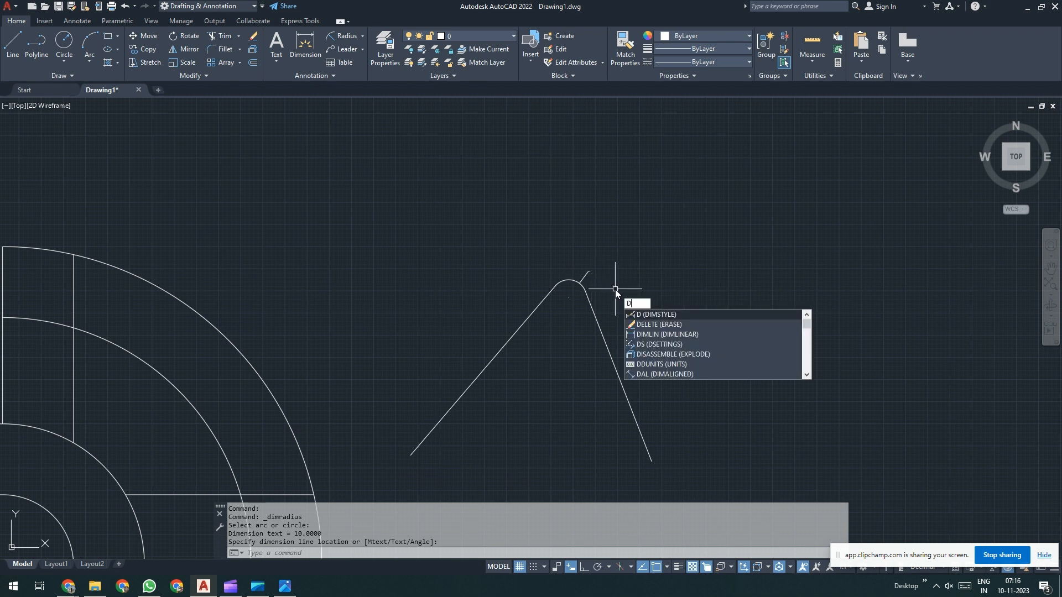
key(Return)
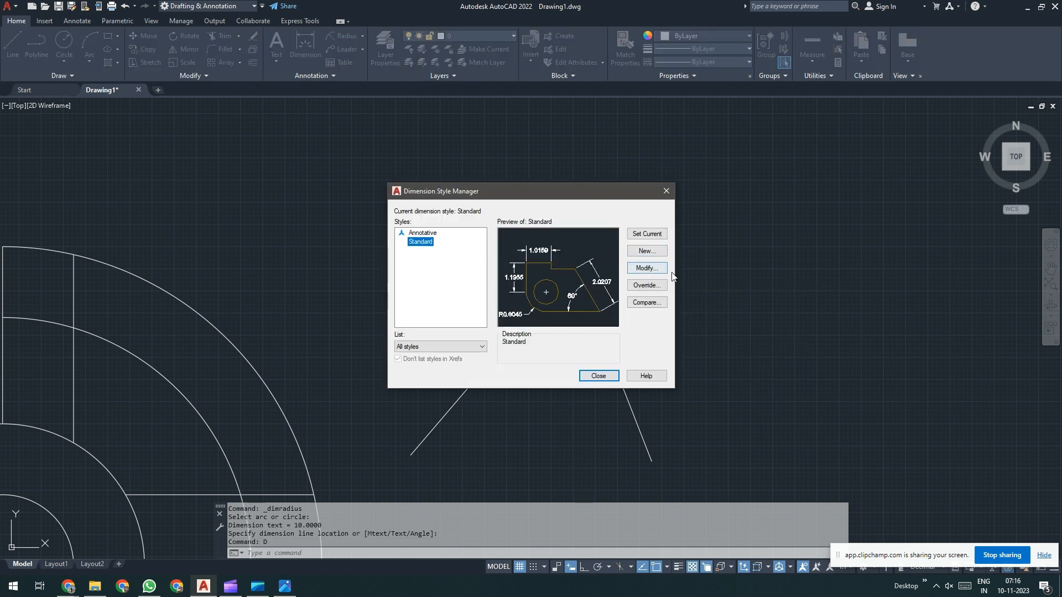
click(661, 269)
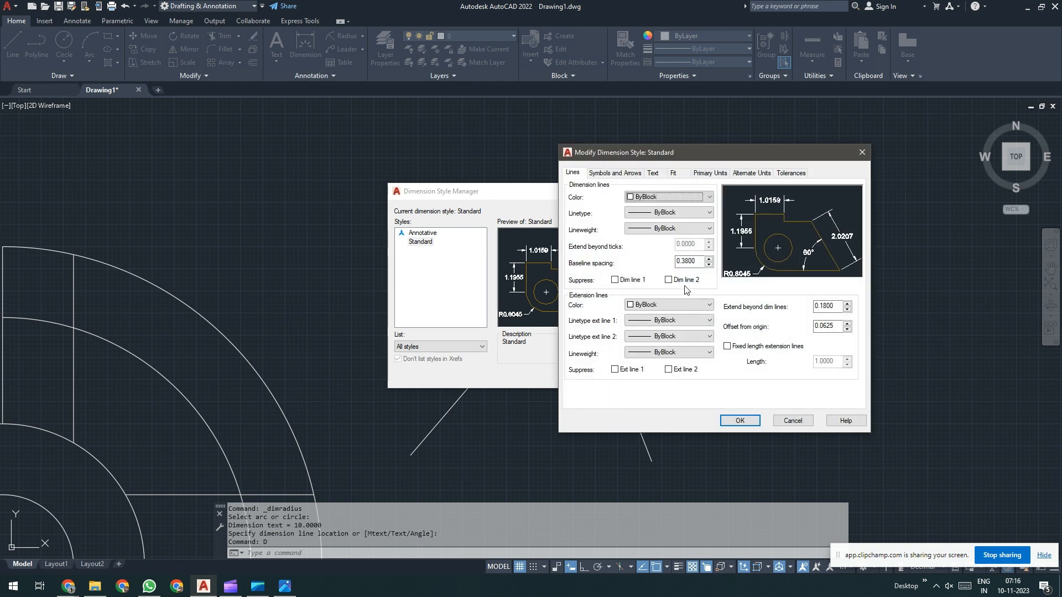
click(675, 174)
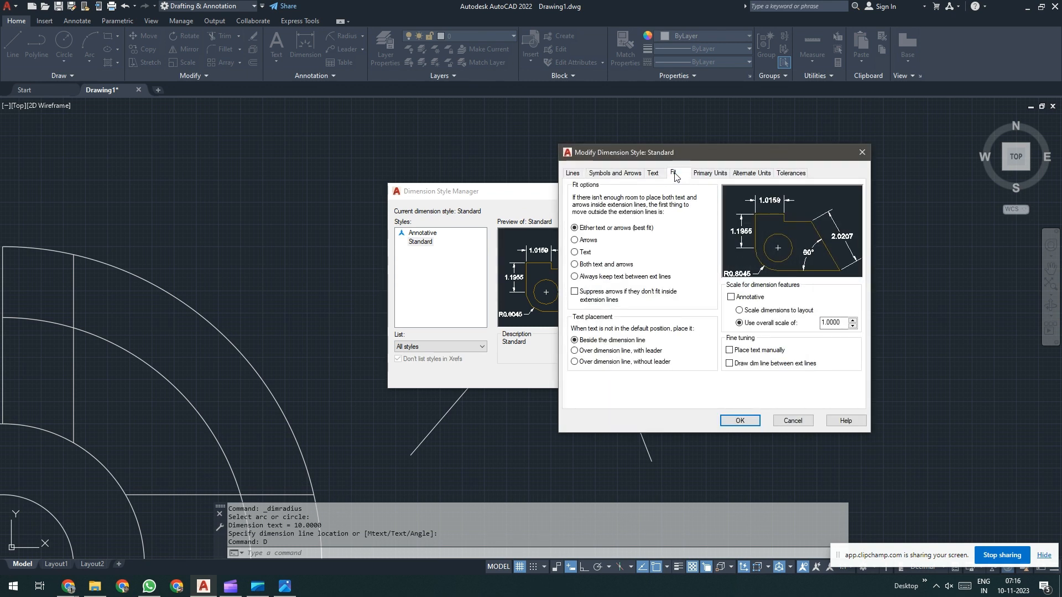
drag(845, 324, 826, 324)
text(20)
click(740, 420)
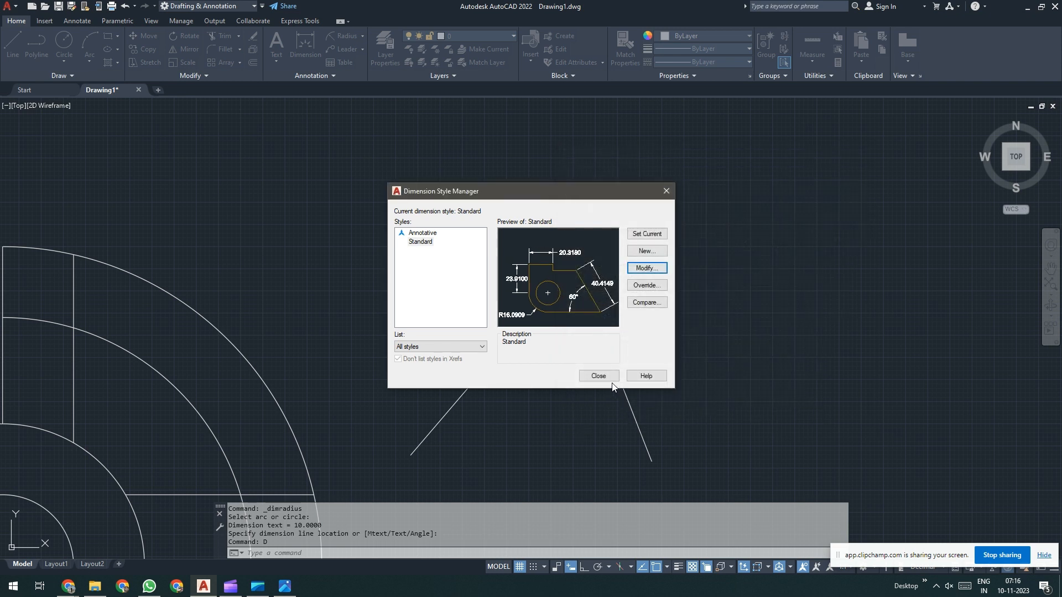
click(598, 376)
scroll(599, 309, down, 2)
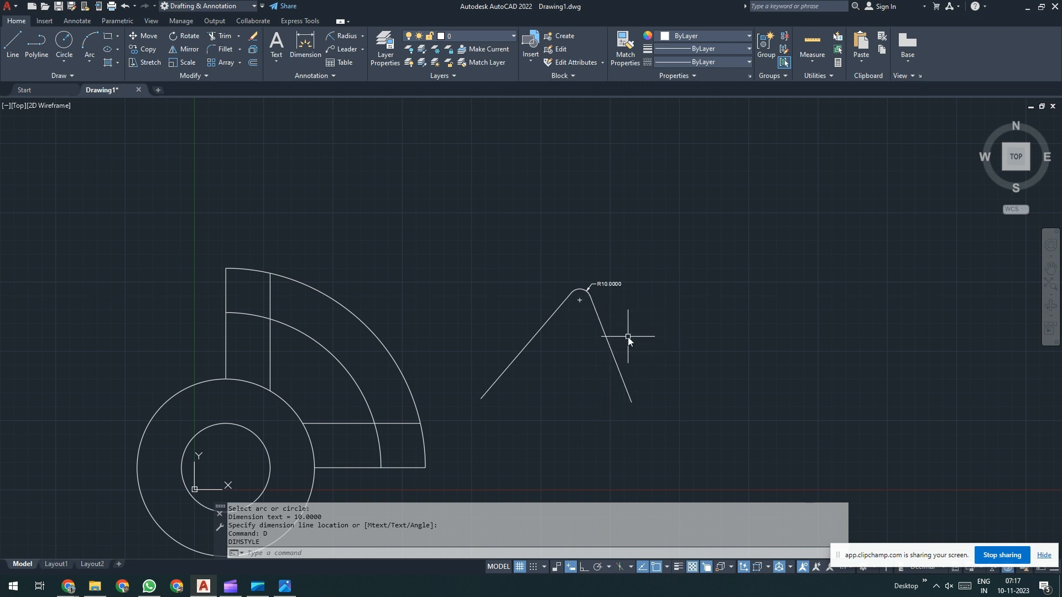
scroll(612, 289, up, 2)
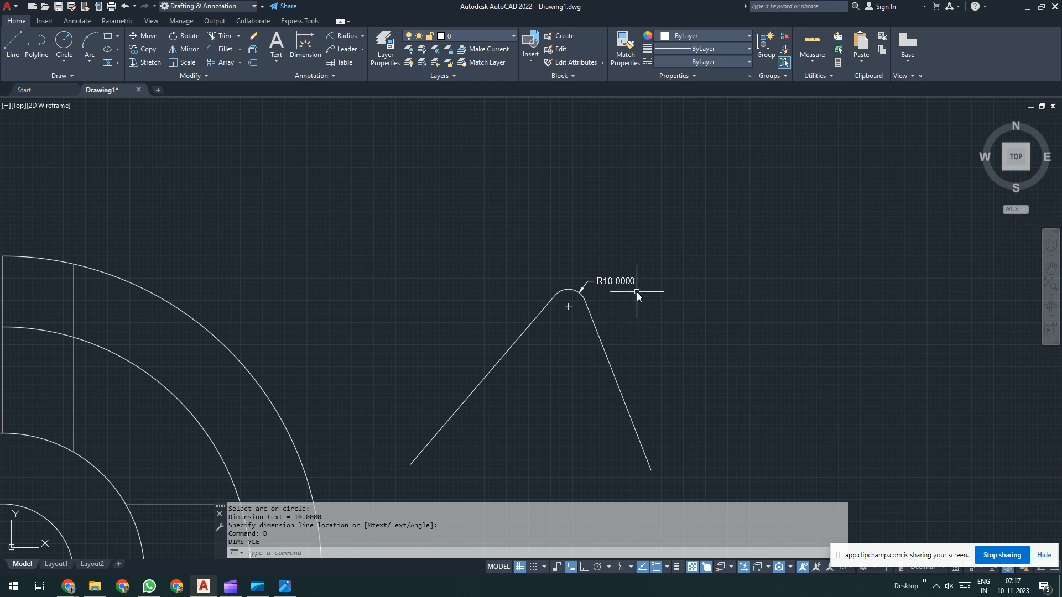
Step: Check the Exercise (5) reference image, and fillet the bracket's upper-left corner between the vertical line and outer arc with radius 20
text(F)
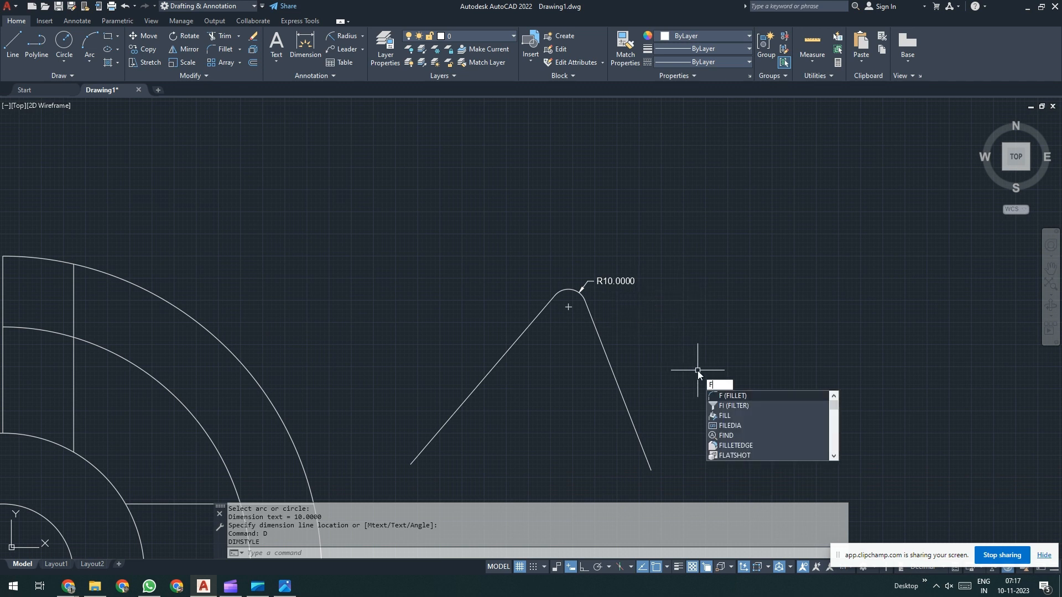
key(Return)
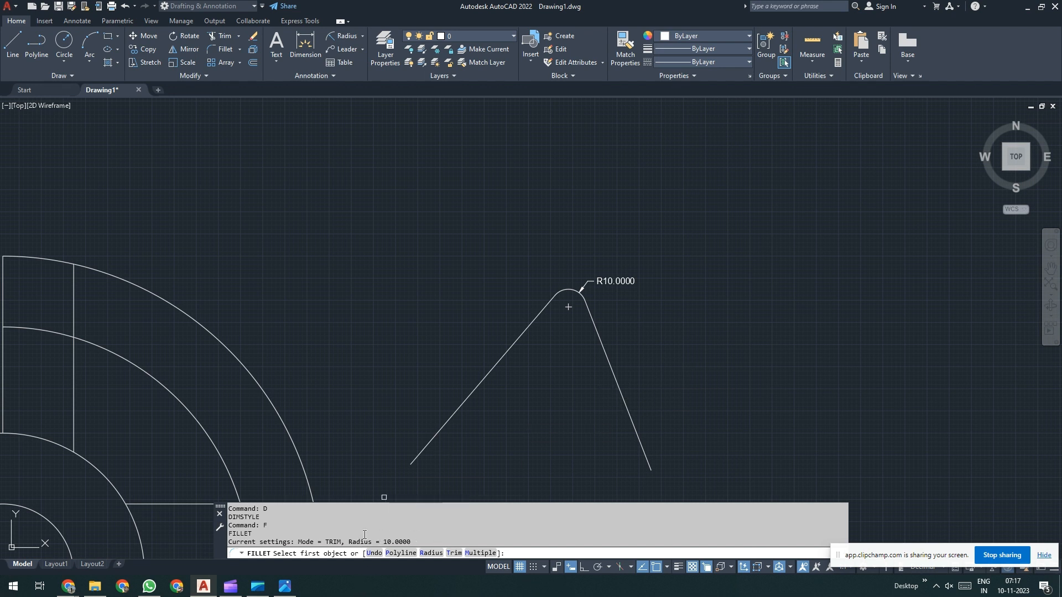
key(alt+Tab)
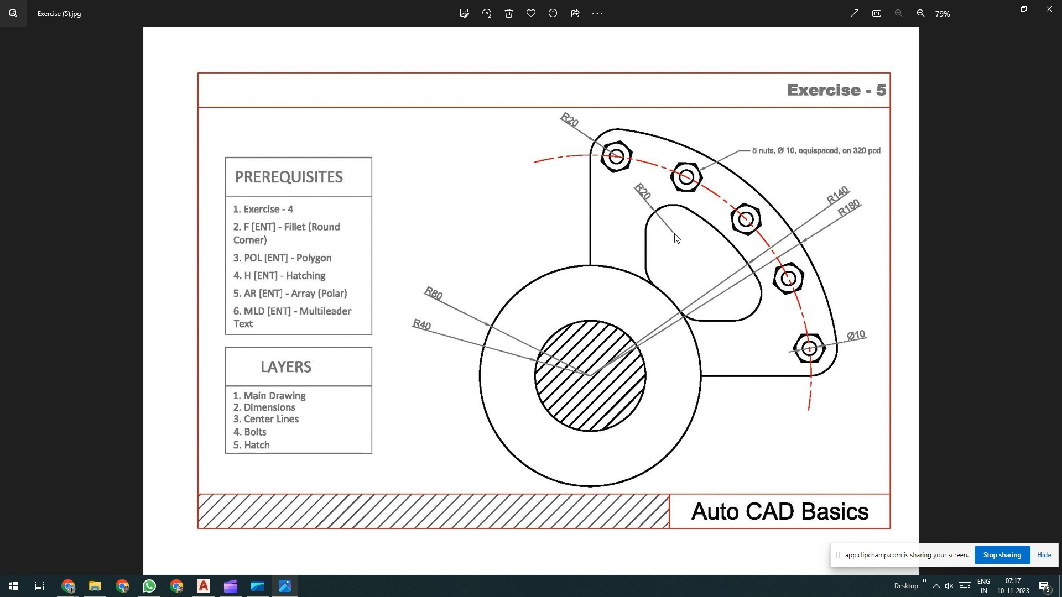
key(alt+Tab)
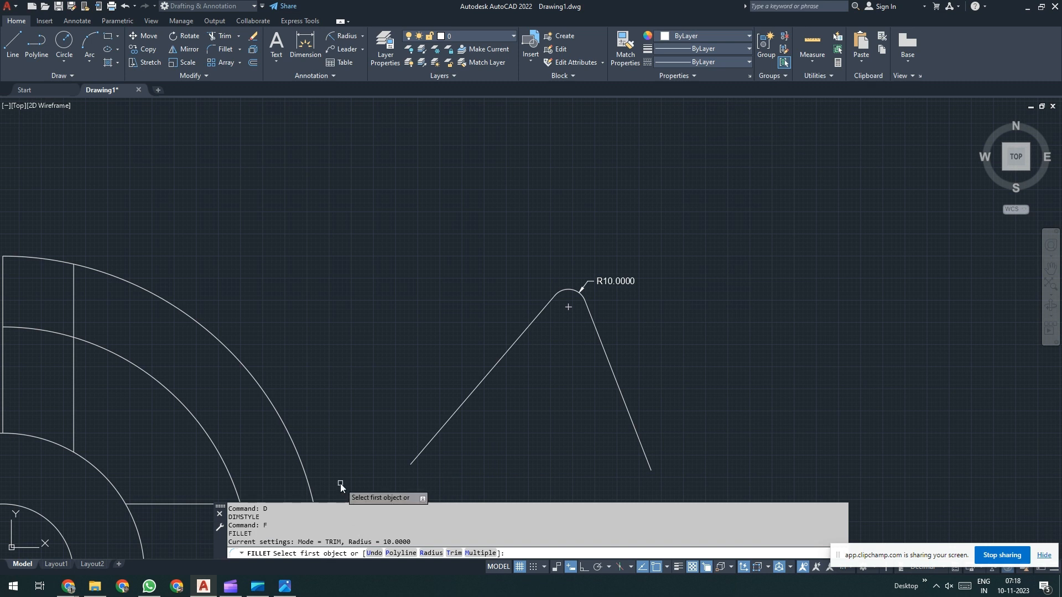
middle_drag(344, 336, 609, 268)
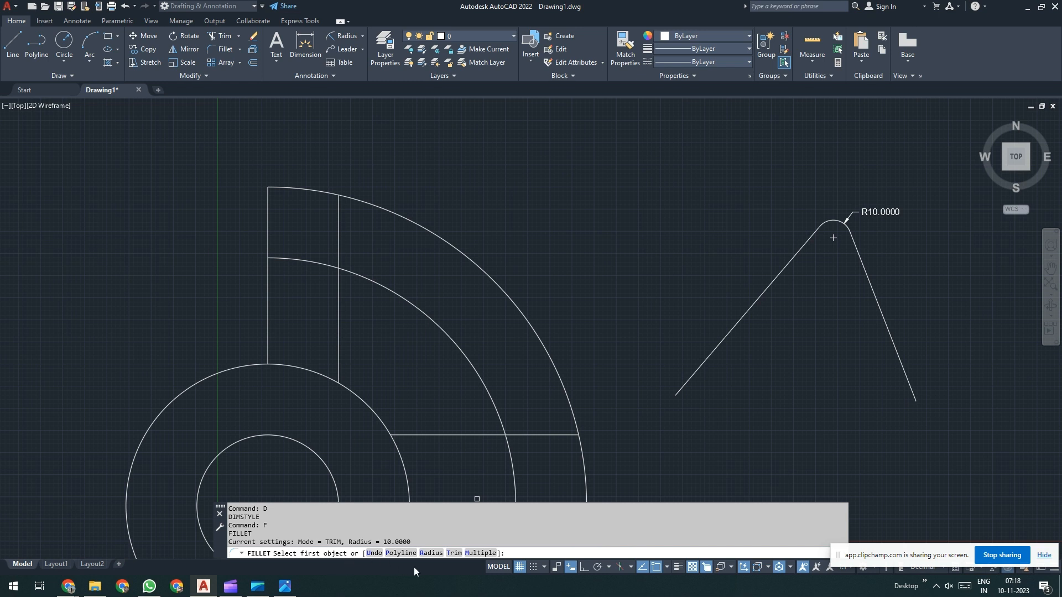
click(430, 553)
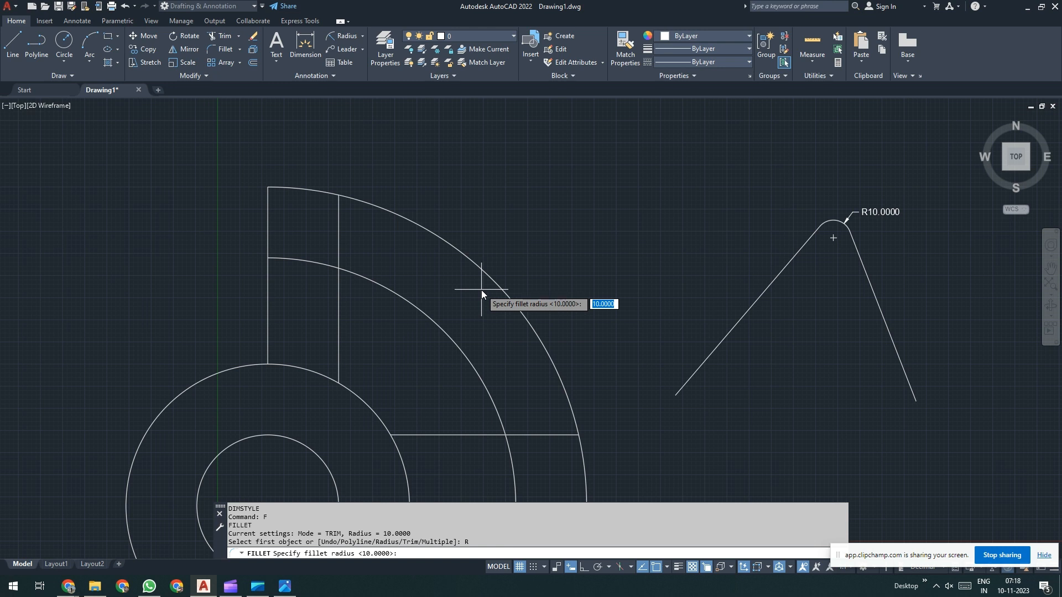
text(20)
key(Return)
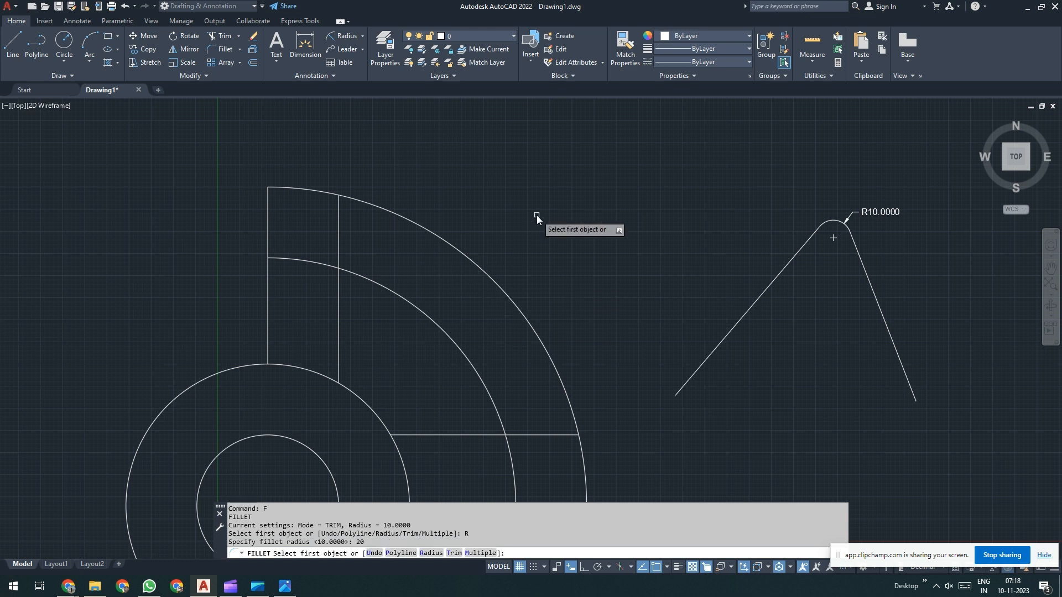
click(267, 219)
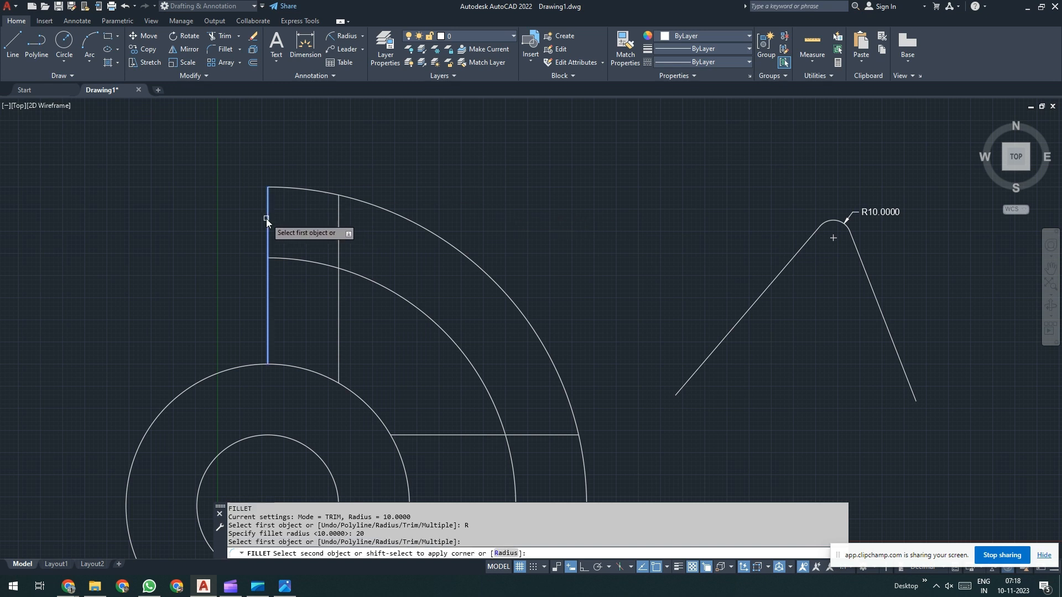
click(313, 191)
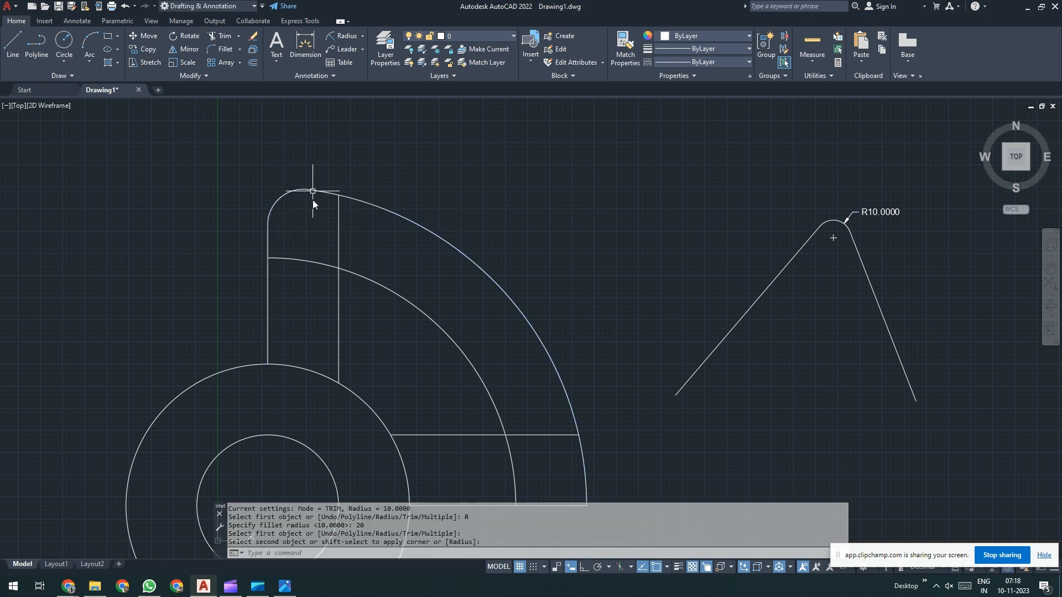
Step: Add a radius dimension to the bracket's upper-left fillet, placed outside the arc on its upper-left side
click(343, 36)
click(277, 202)
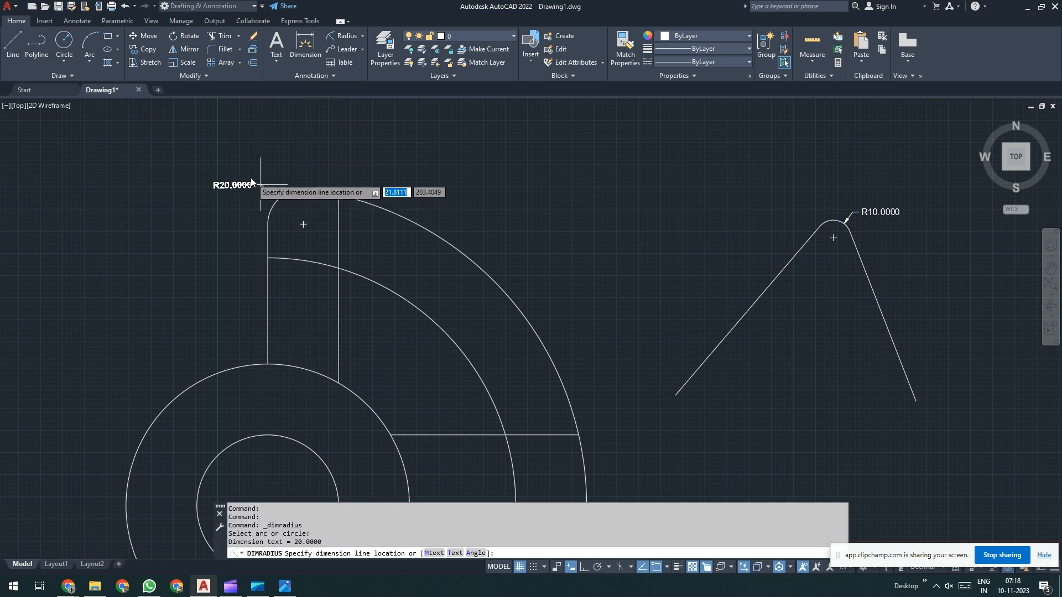
click(223, 176)
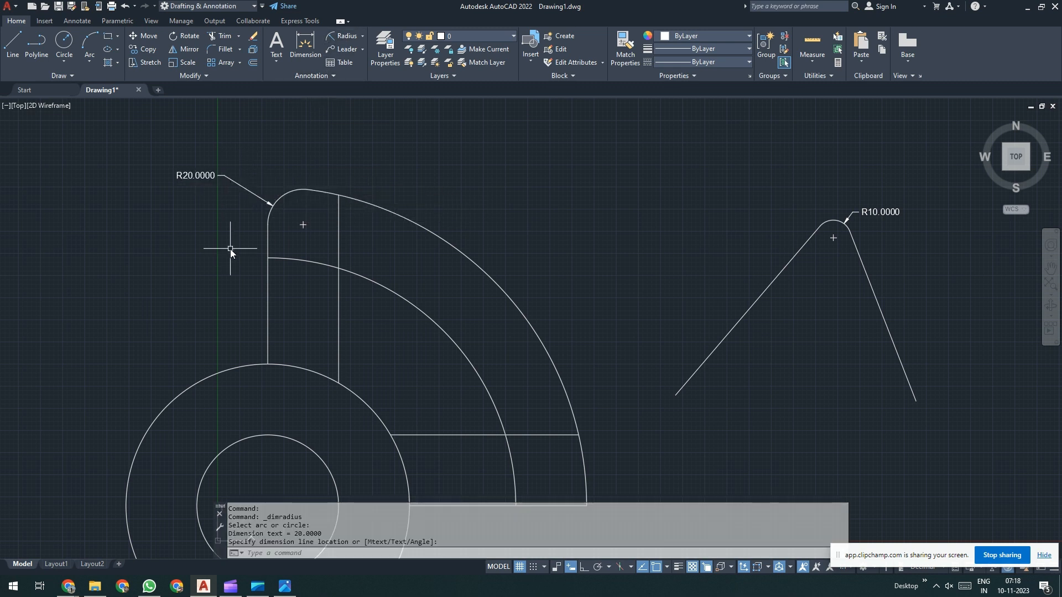
Step: Start a Multiple fillet with radius 20 and round the bracket's lower-right corner between the outer arc and bottom line
middle_drag(428, 312, 410, 233)
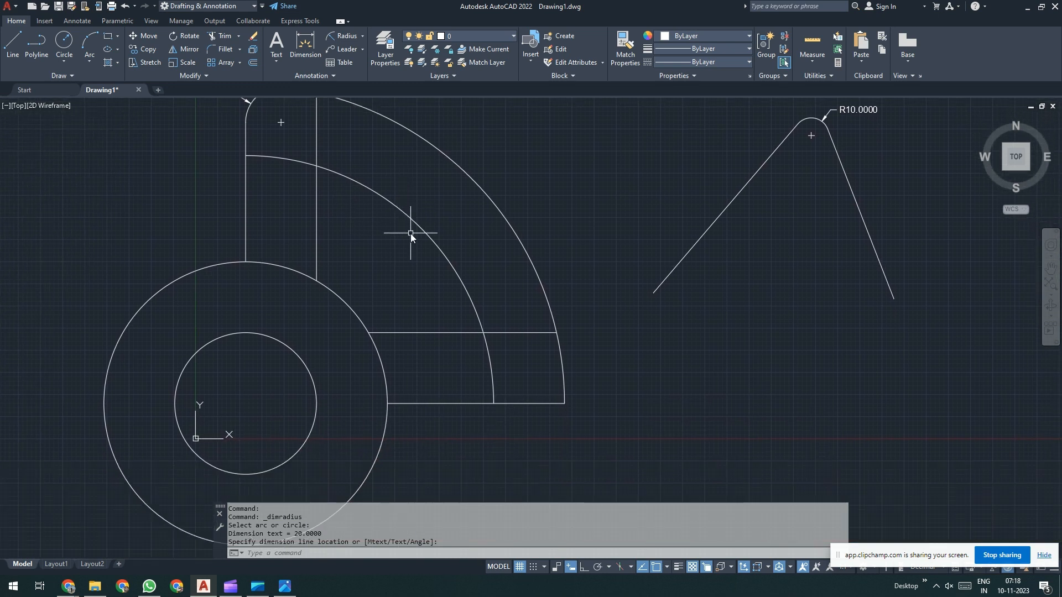
text(F)
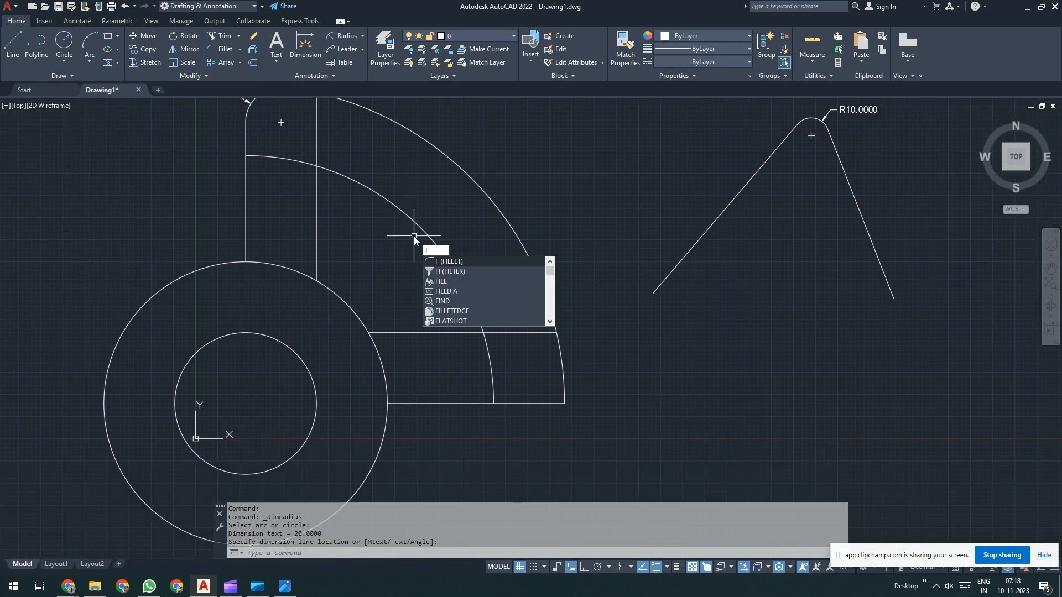
key(Return)
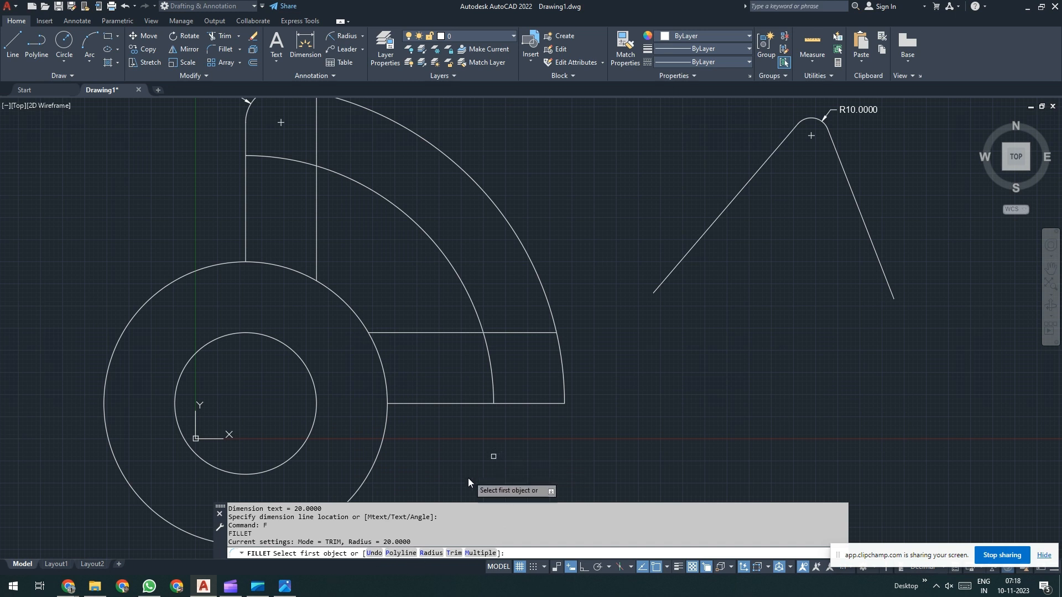
click(482, 553)
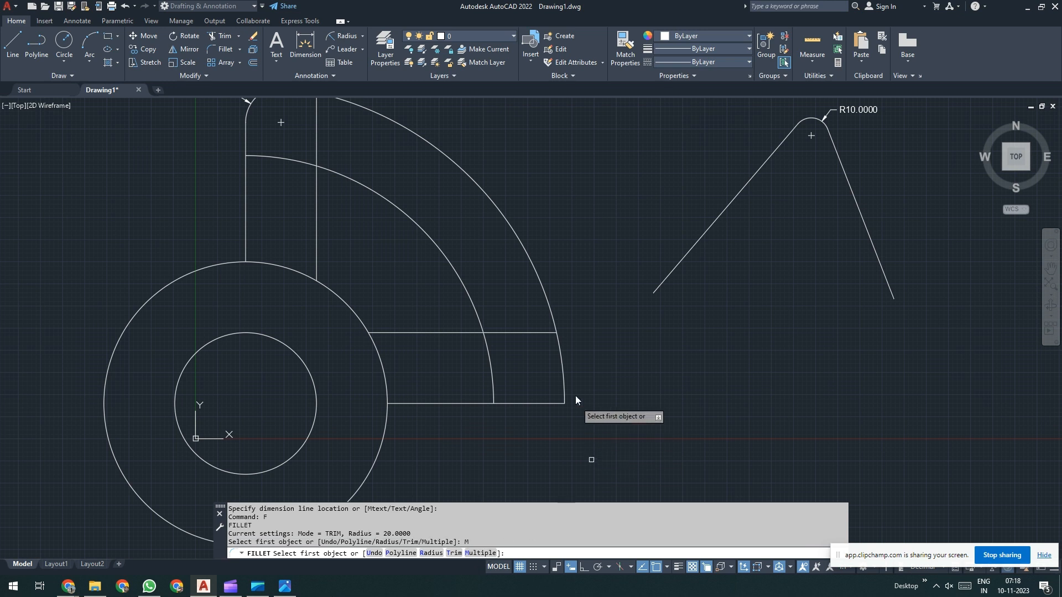
click(562, 360)
click(524, 404)
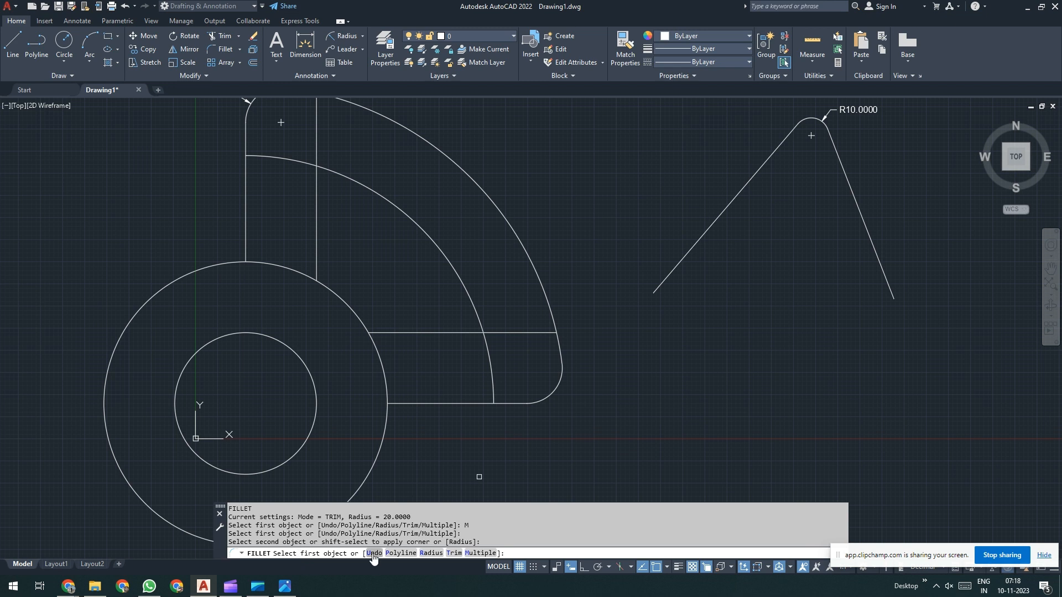
Step: Fillet both ends of the inner arc with radius 20, against the inner horizontal line and the inner vertical line
middle_drag(630, 410, 664, 460)
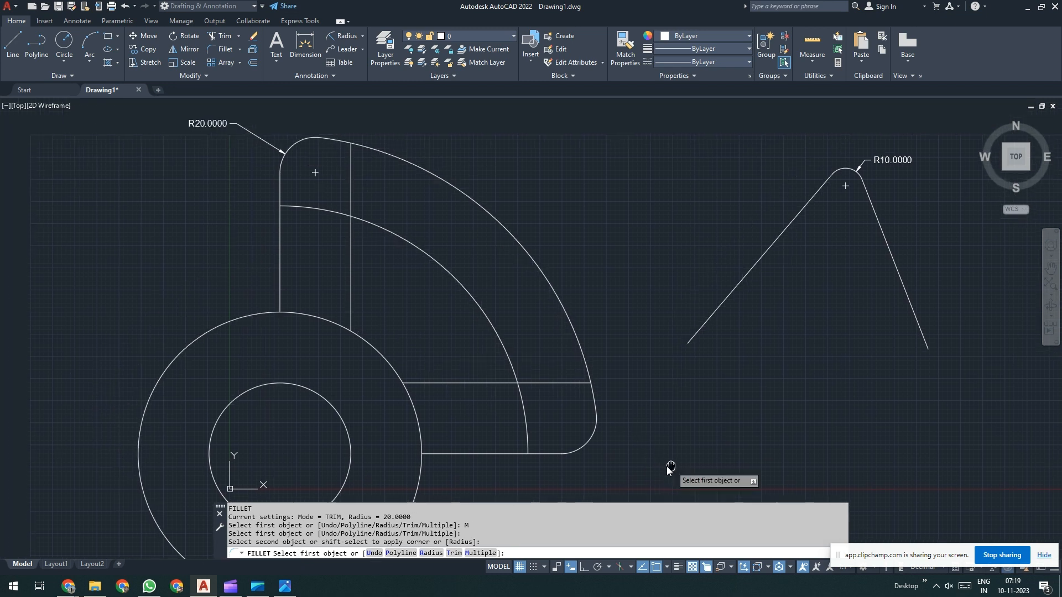
click(503, 346)
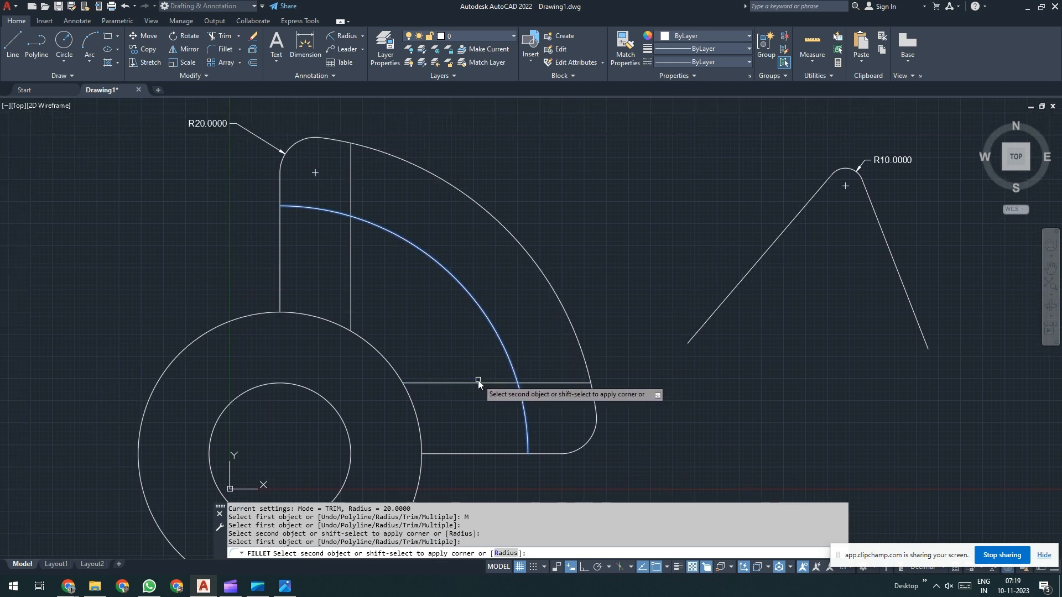
click(496, 383)
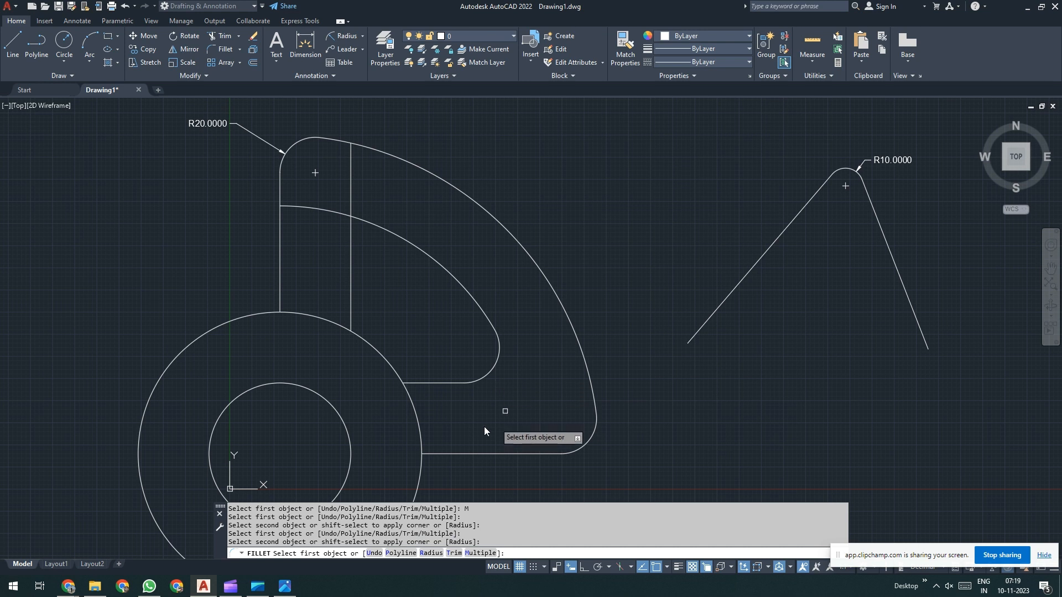
click(350, 247)
click(390, 233)
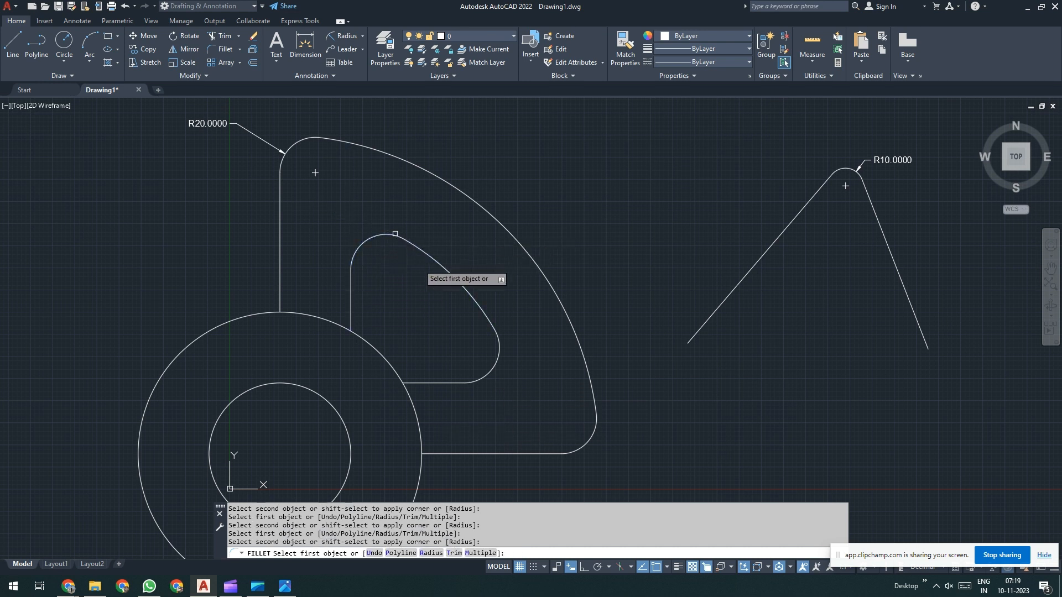
Step: Fillet the inner horizontal and vertical lines against the large hub circle with radius 20 to close the opening's outline
click(435, 382)
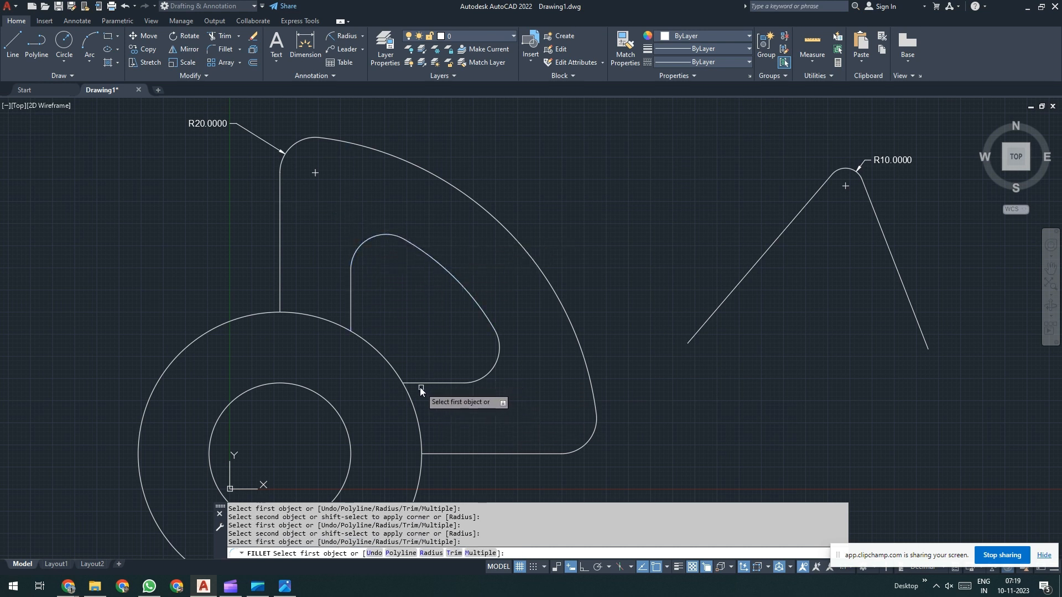
click(420, 386)
click(397, 376)
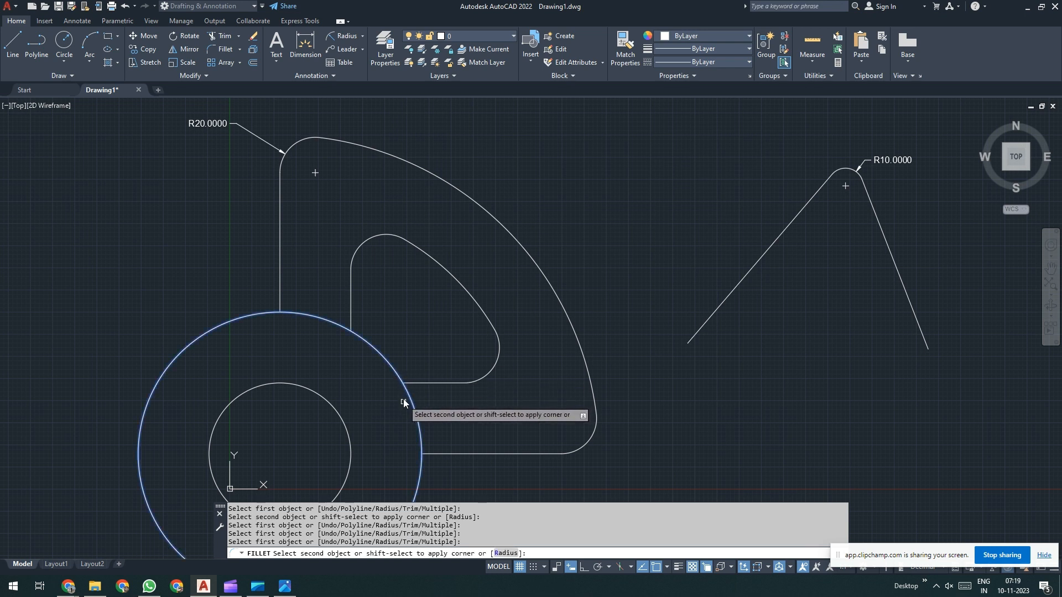
click(425, 382)
click(352, 315)
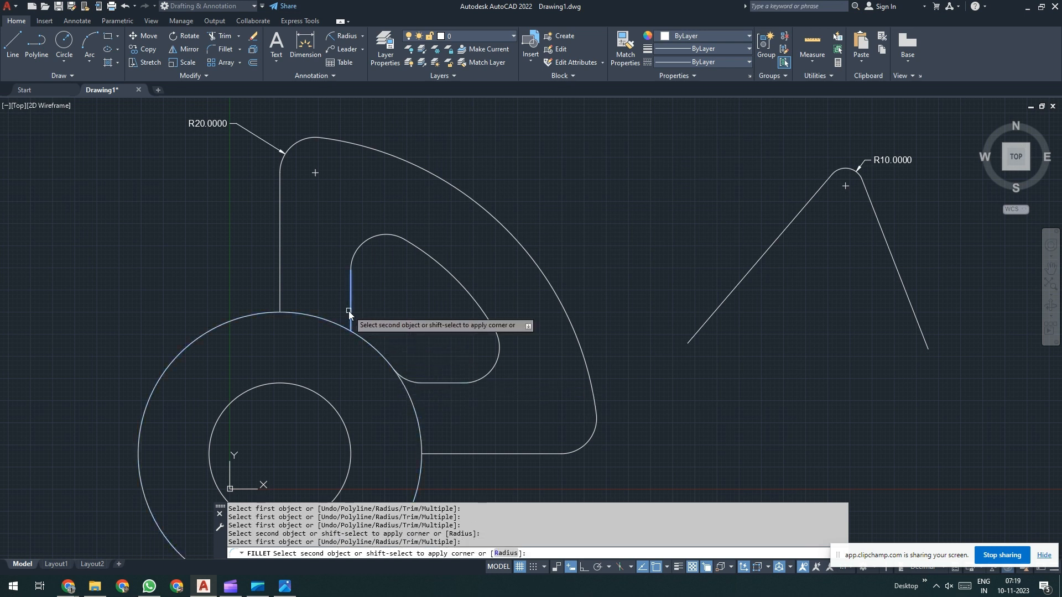
click(365, 339)
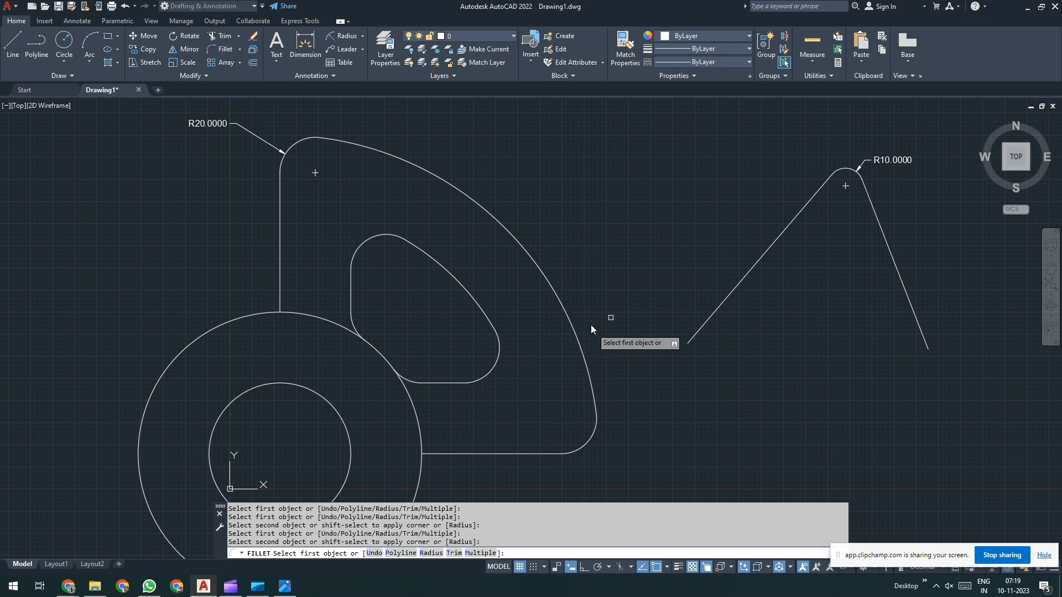
key(Escape)
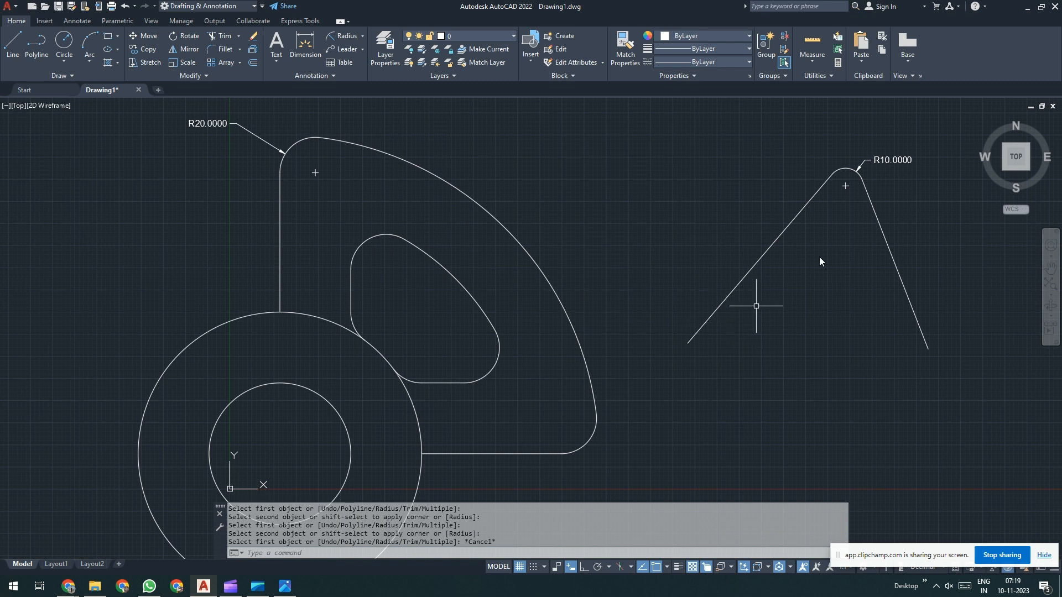
Step: Erase the two filleted practice lines beside the bracket together with their R10 radius dimension
click(929, 140)
click(778, 284)
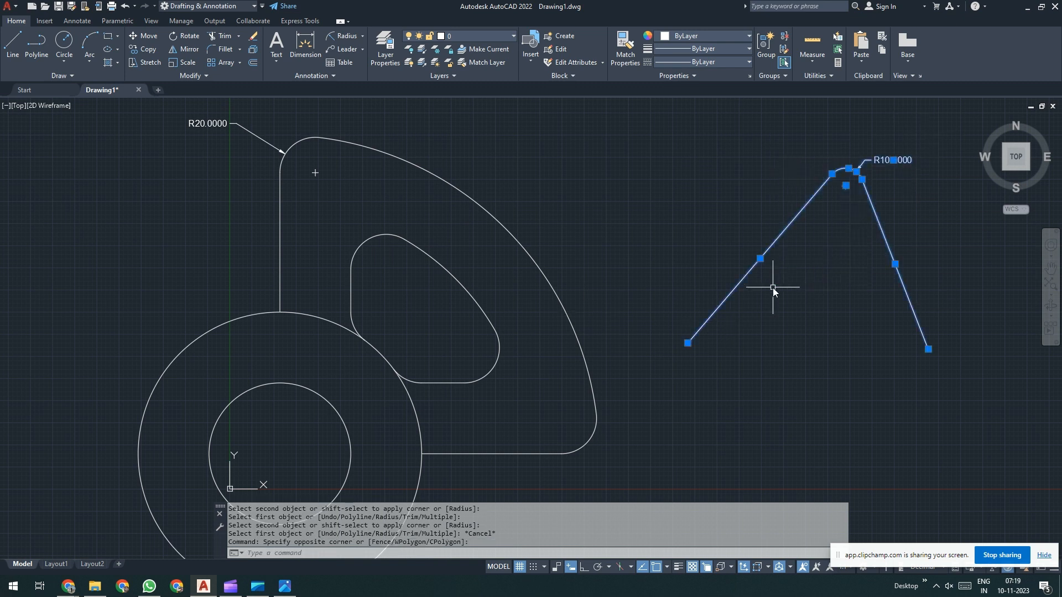
key(Delete)
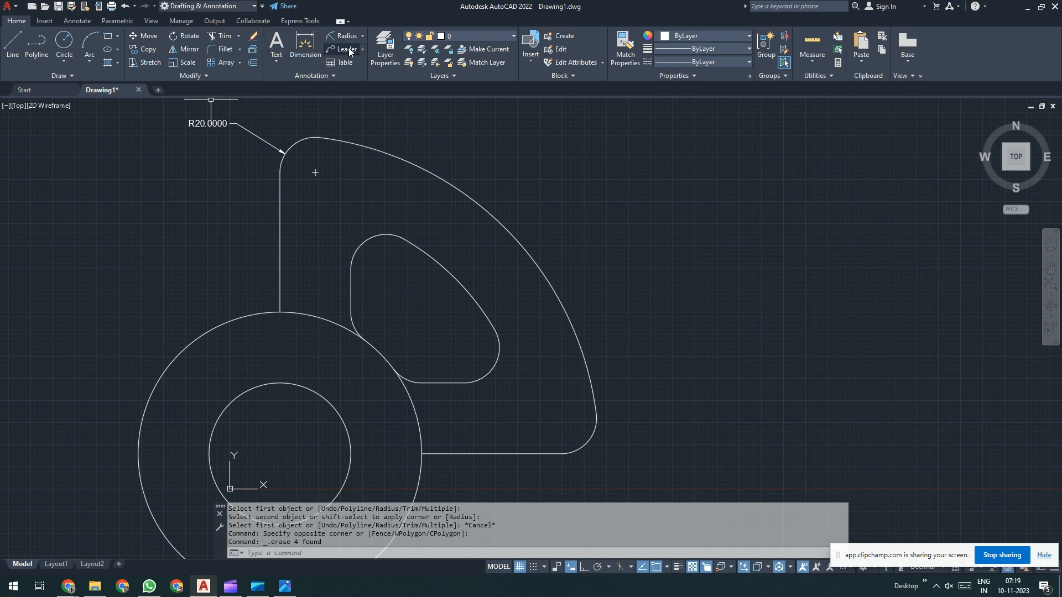
Step: Check the radii of the bracket's outer lower-right fillet and the opening's lower-right fillet with Radius dimension previews, cancelling each without placing it
click(344, 36)
click(587, 441)
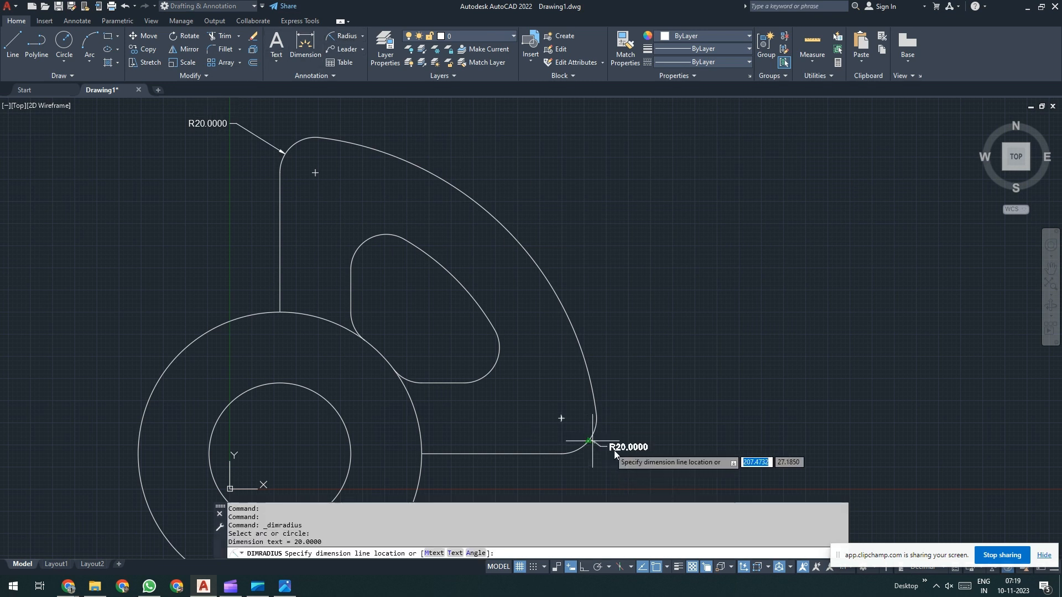
scroll(636, 478, up, 4)
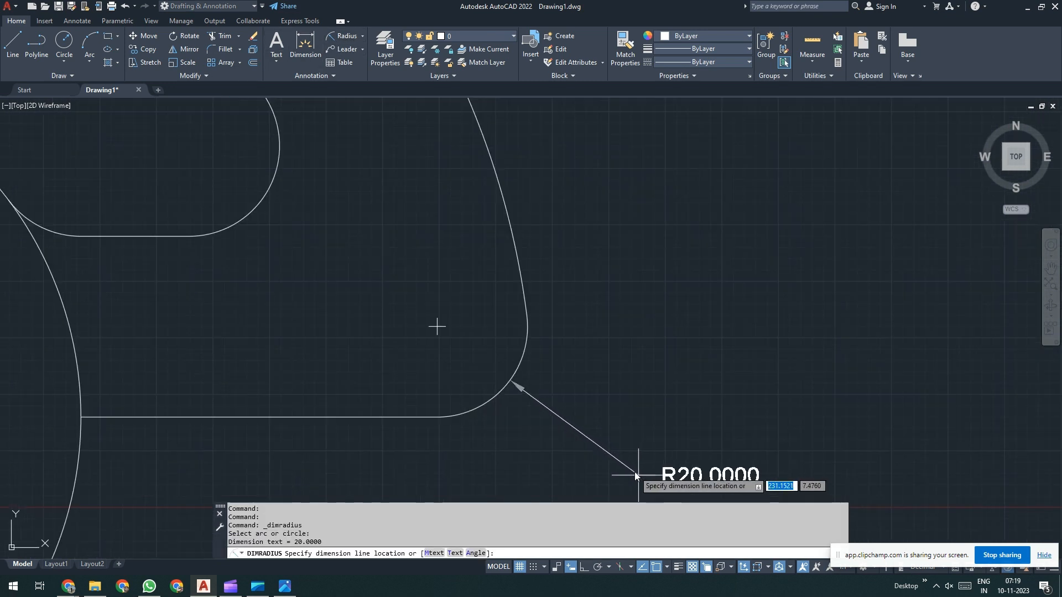
scroll(635, 473, down, 5)
key(Escape)
key(Return)
click(491, 363)
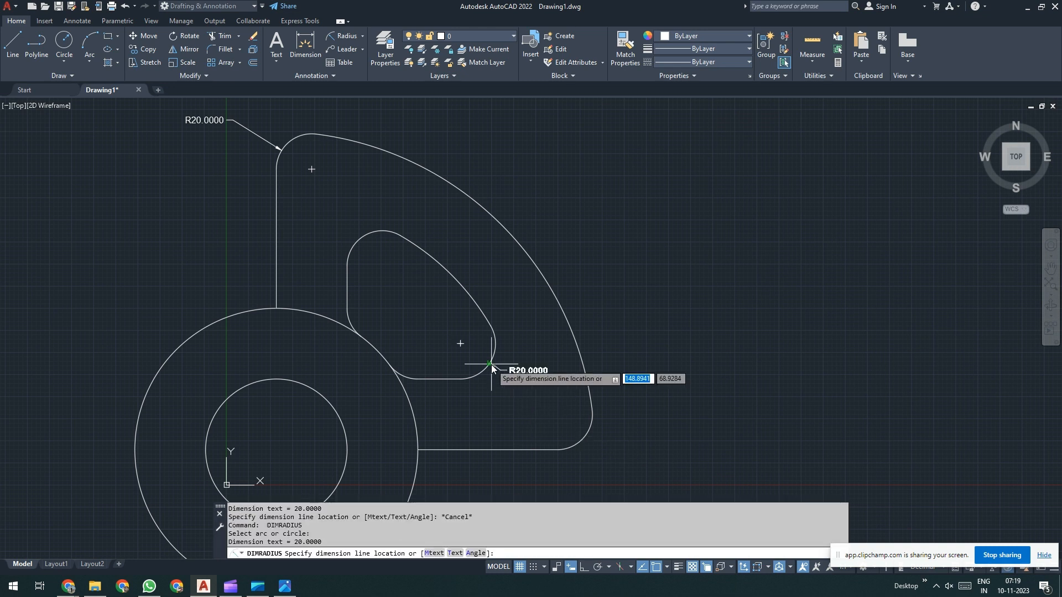
scroll(513, 390, up, 2)
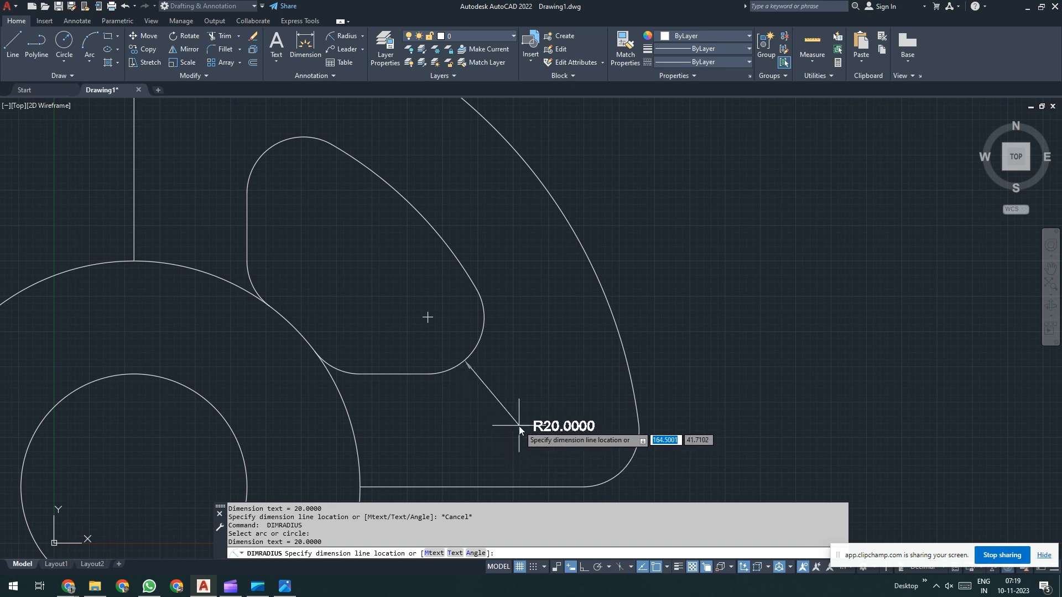
key(Escape)
Step: Check the radii of the opening's upper-left fillet and its two hub-side fillets with Radius dimension previews, cancelling each one
key(Return)
scroll(519, 426, down, 2)
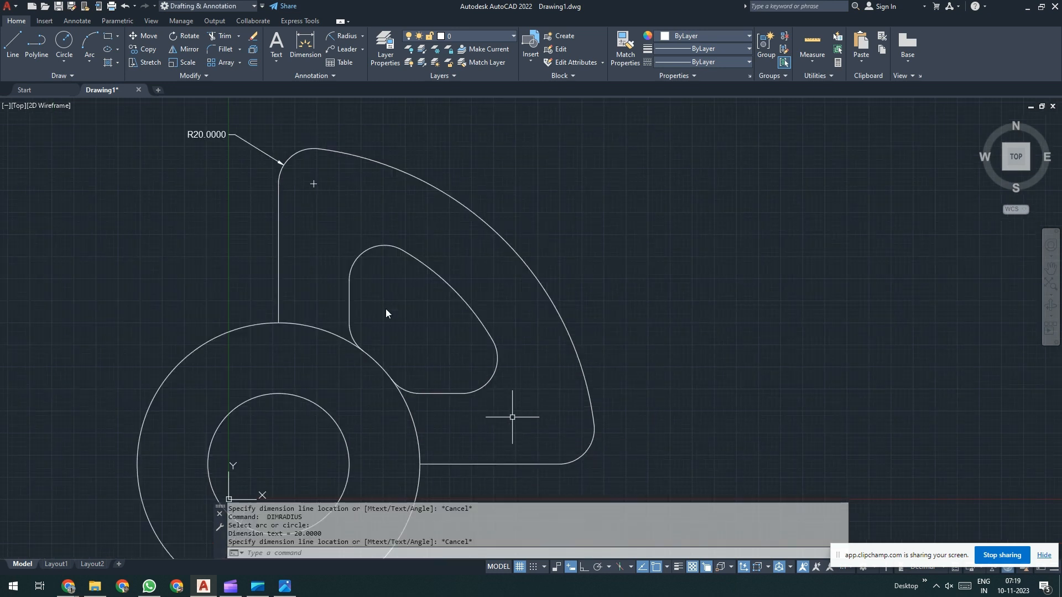
click(358, 254)
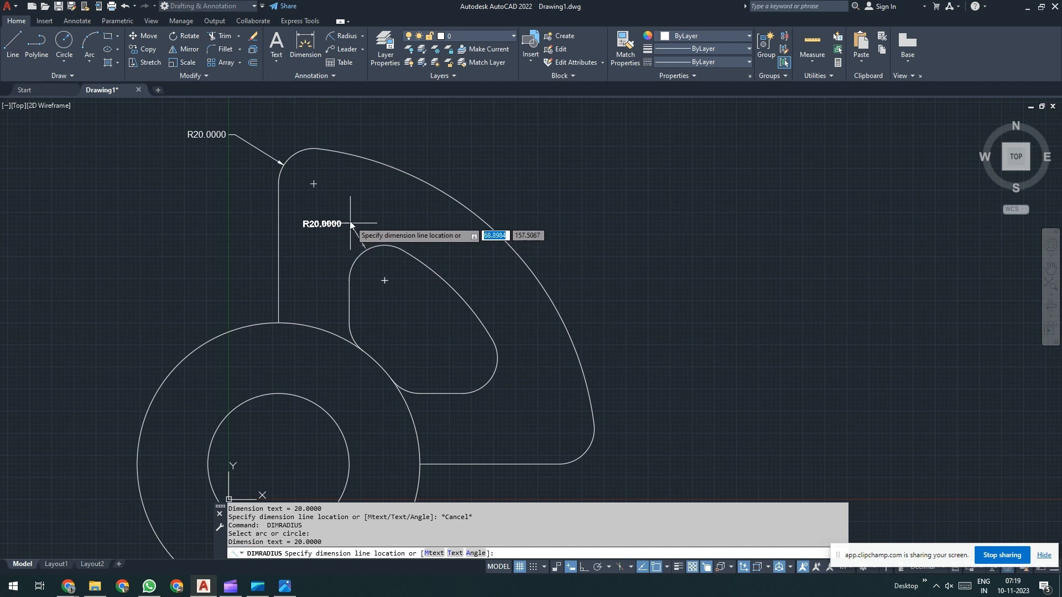
key(Escape)
key(Return)
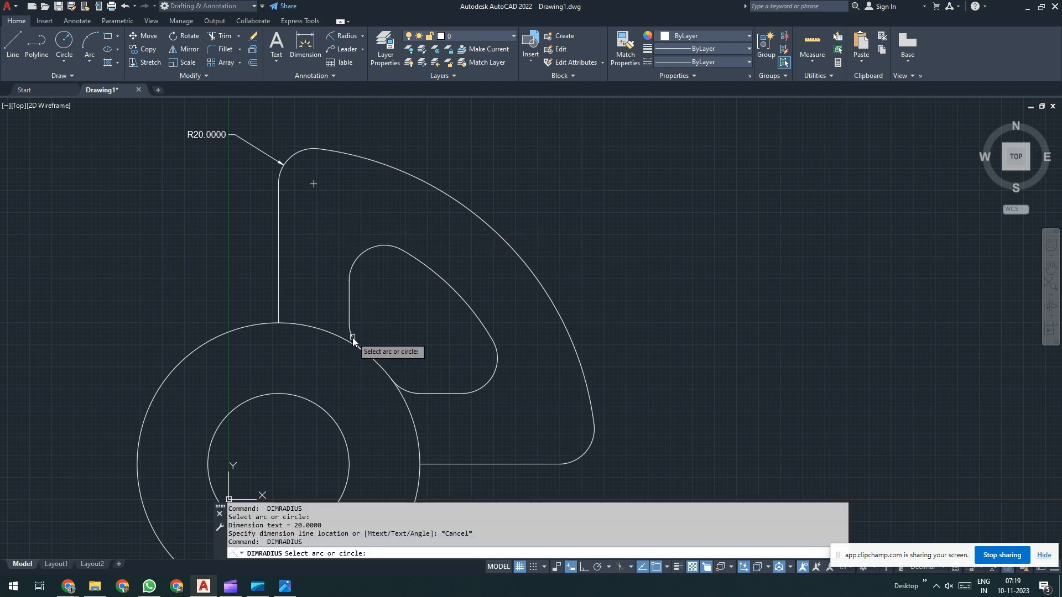
click(347, 336)
key(Escape)
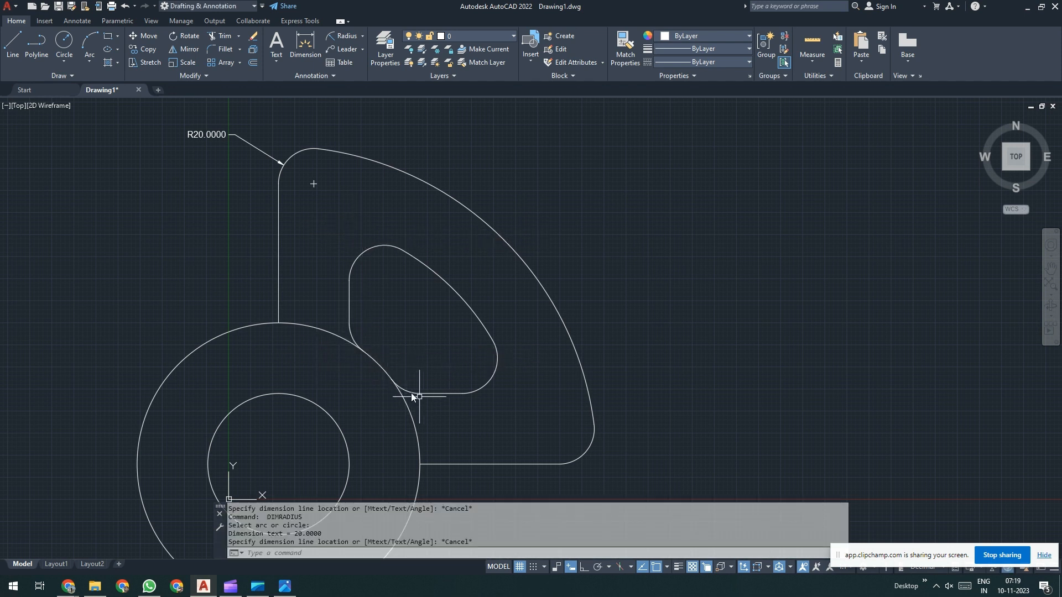
key(Return)
click(409, 391)
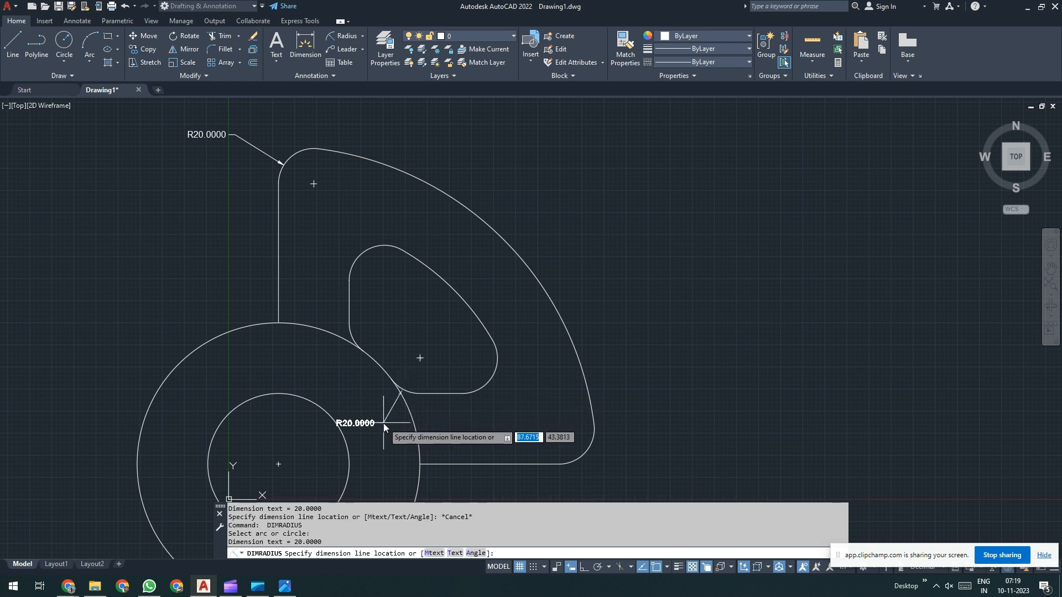
key(Escape)
Step: Consult the Exercise (5).jpg reference and add a radius dimension to the opening's upper-left fillet, placed outside the arc
scroll(384, 424, down, 2)
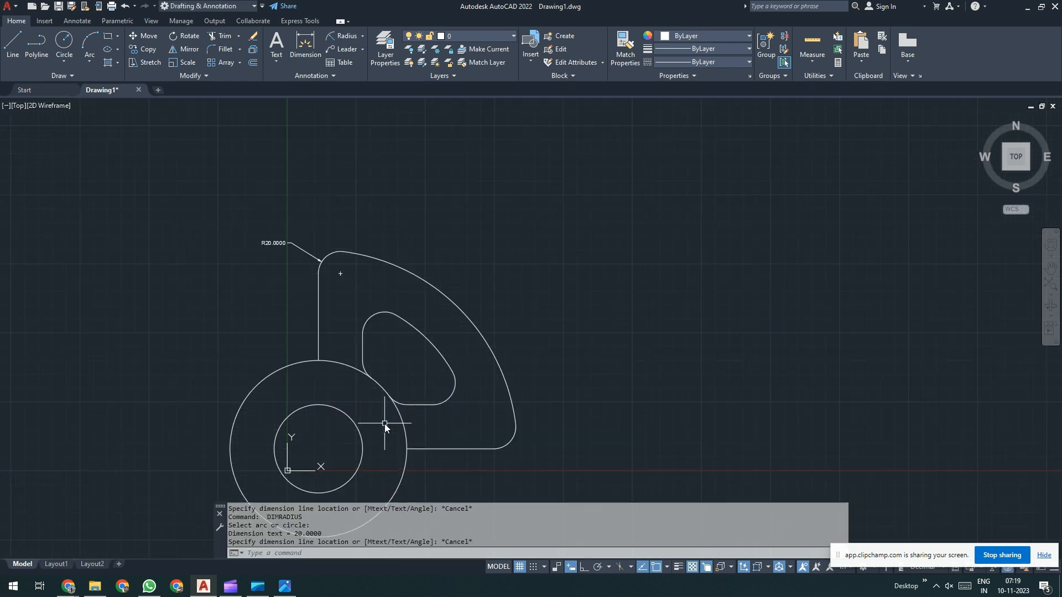
middle_drag(393, 390, 439, 350)
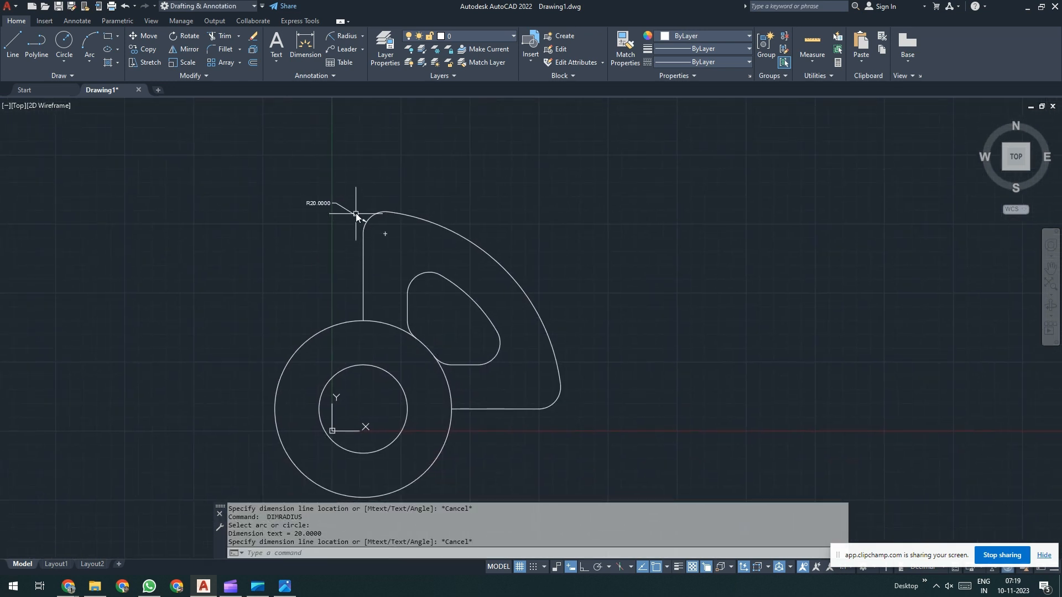
click(285, 586)
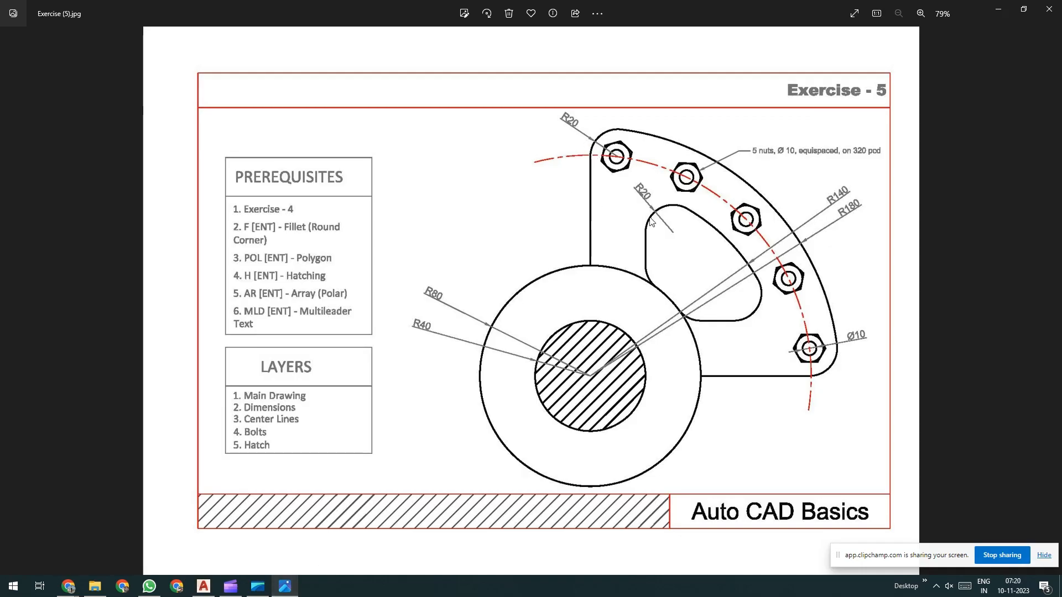
key(alt+Tab)
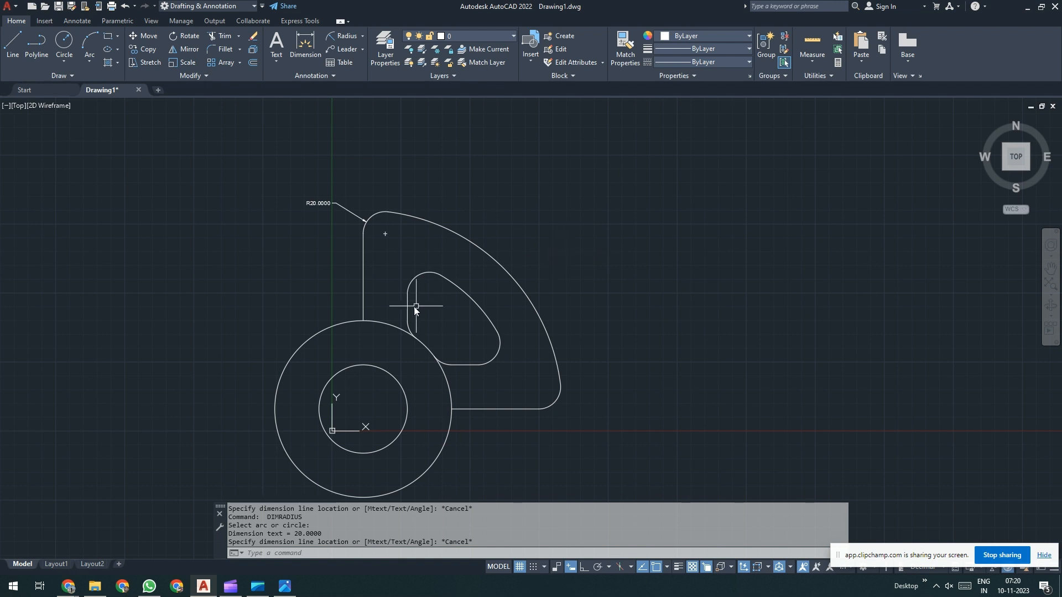
key(Return)
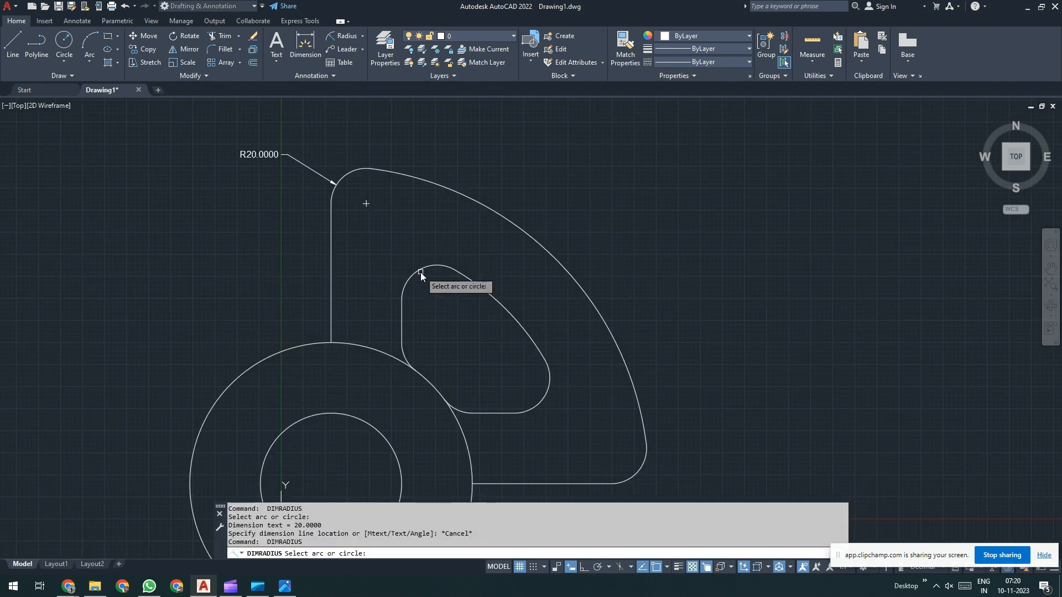
click(419, 273)
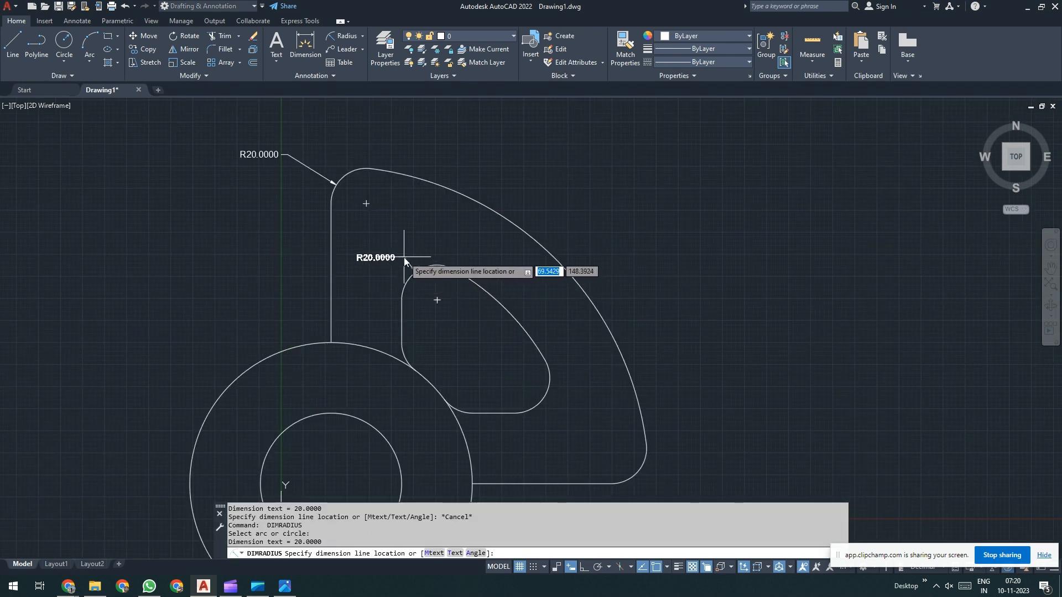
click(403, 257)
key(alt+Tab)
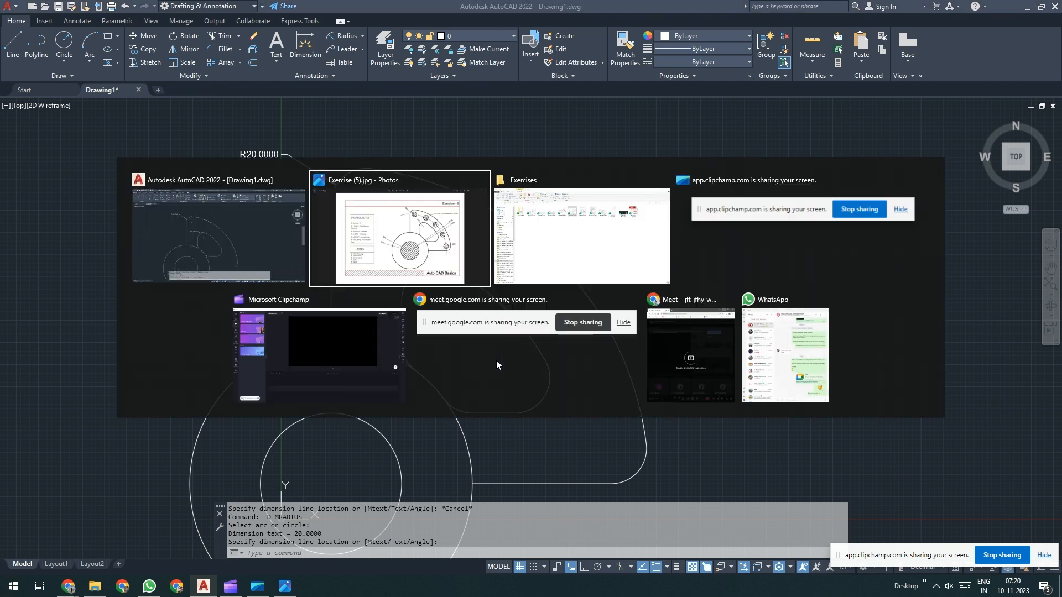
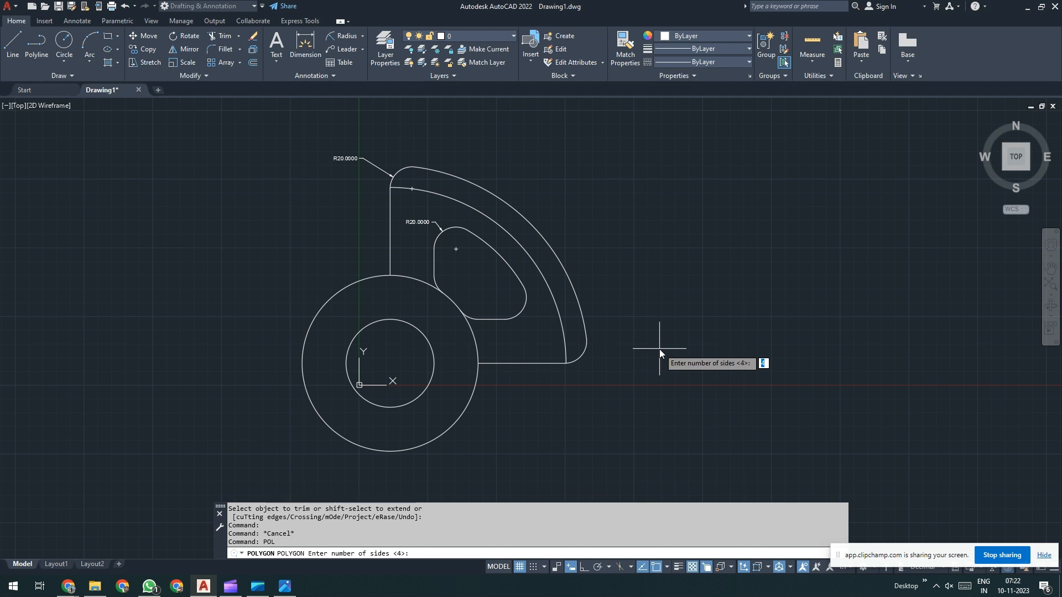
text(6)
key(Return)
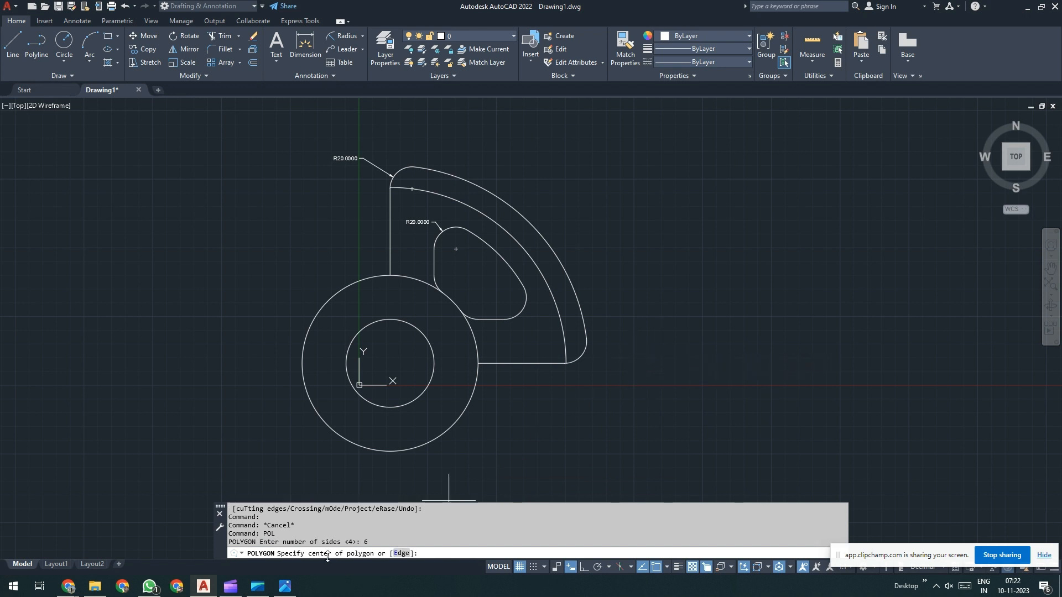
scroll(559, 357, up, 2)
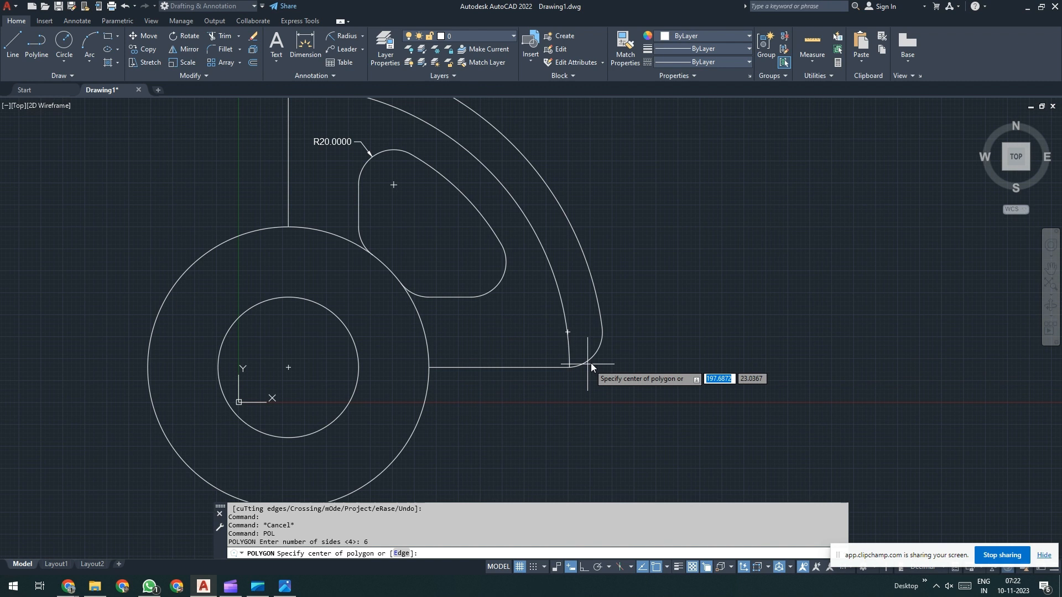
click(569, 333)
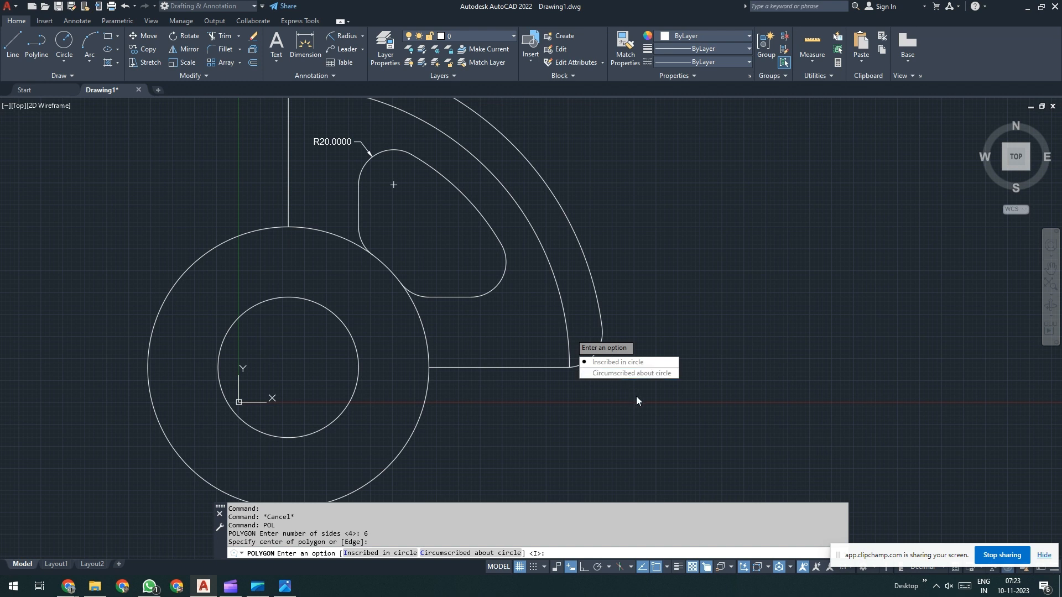
key(Escape)
Step: Draw a practice circle with radius 10 in the empty area to the right of the bracket
text(c)
key(Return)
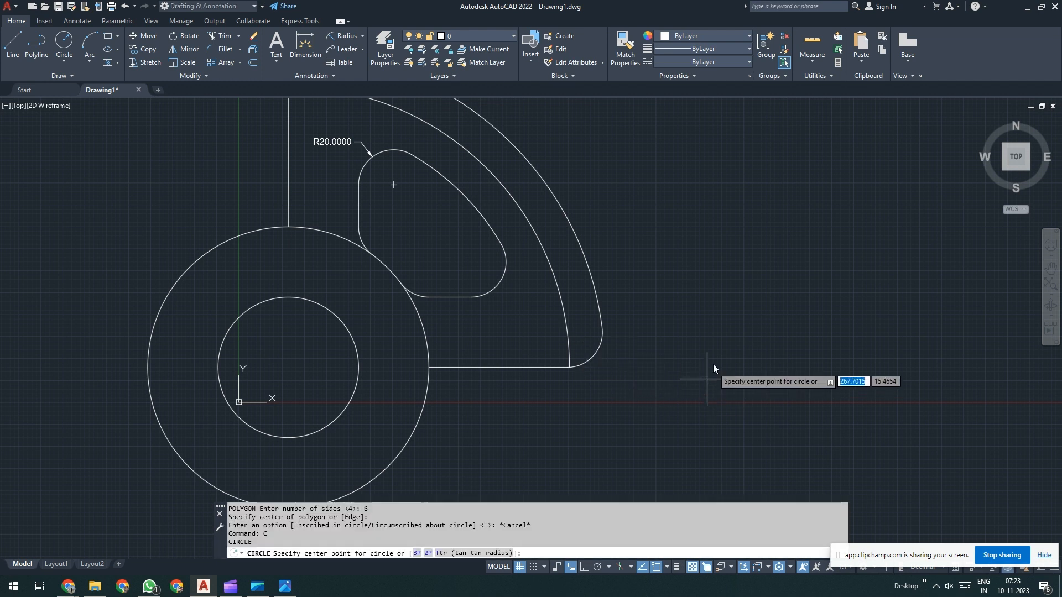
click(712, 359)
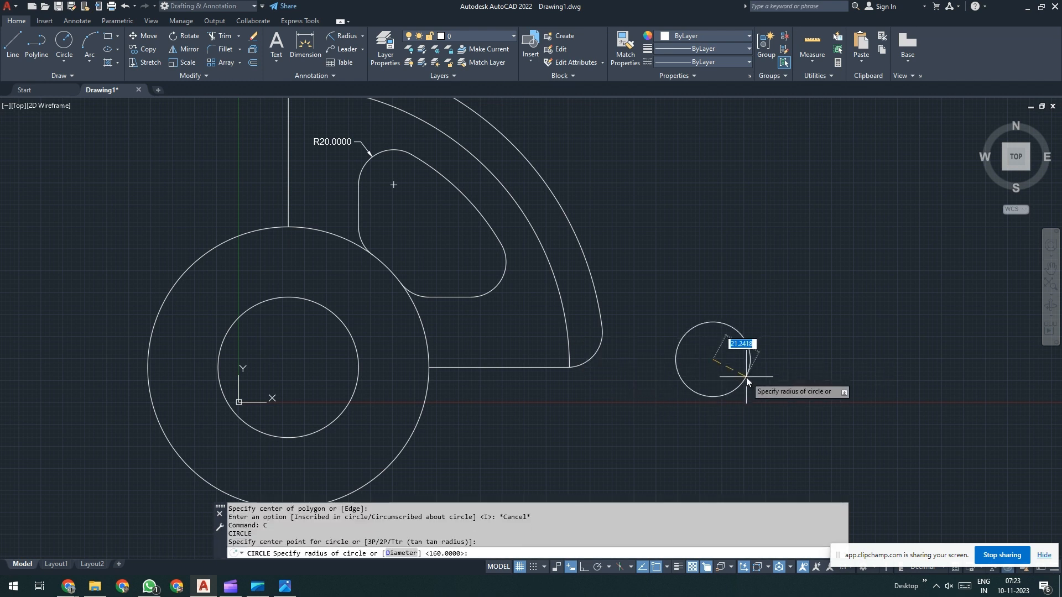
text(10)
key(Return)
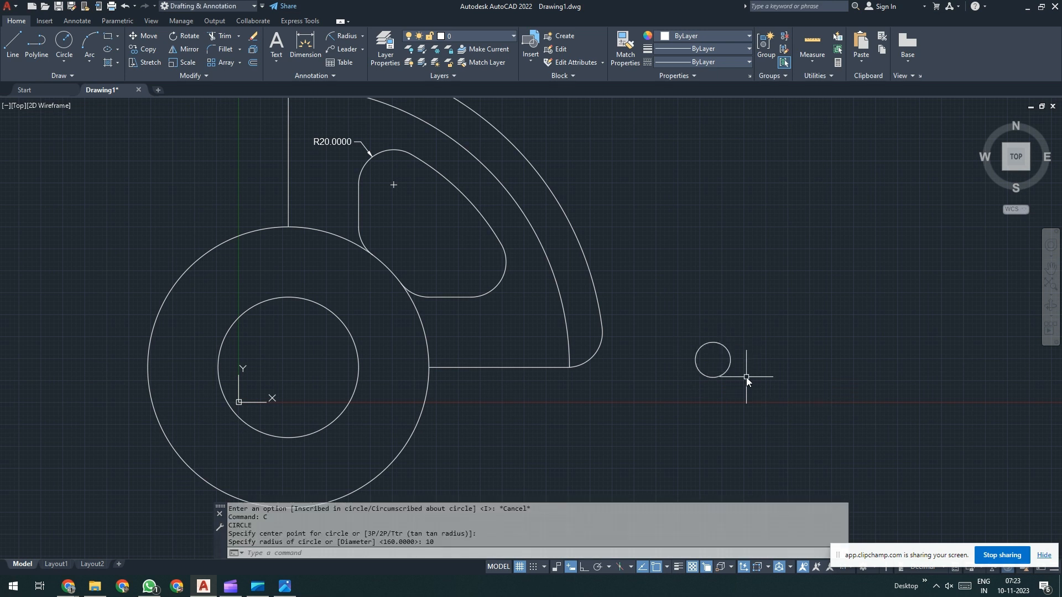
Step: Draw a six-sided polygon inscribed in the radius 10 practice circle, centred on it with a vertex on its right quadrant
scroll(731, 377, up, 4)
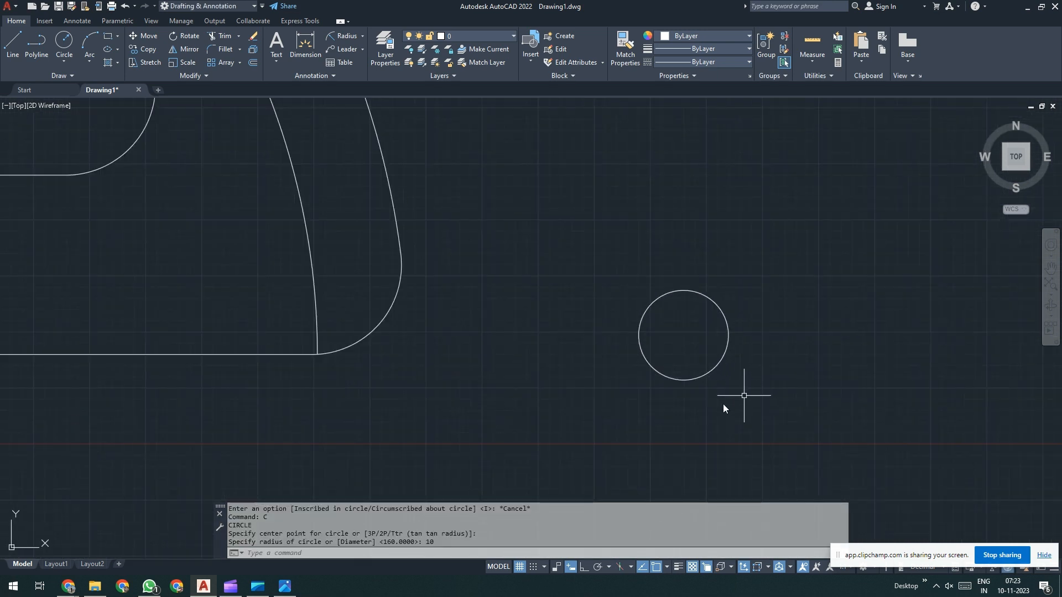
middle_drag(723, 403, 669, 414)
text(POL)
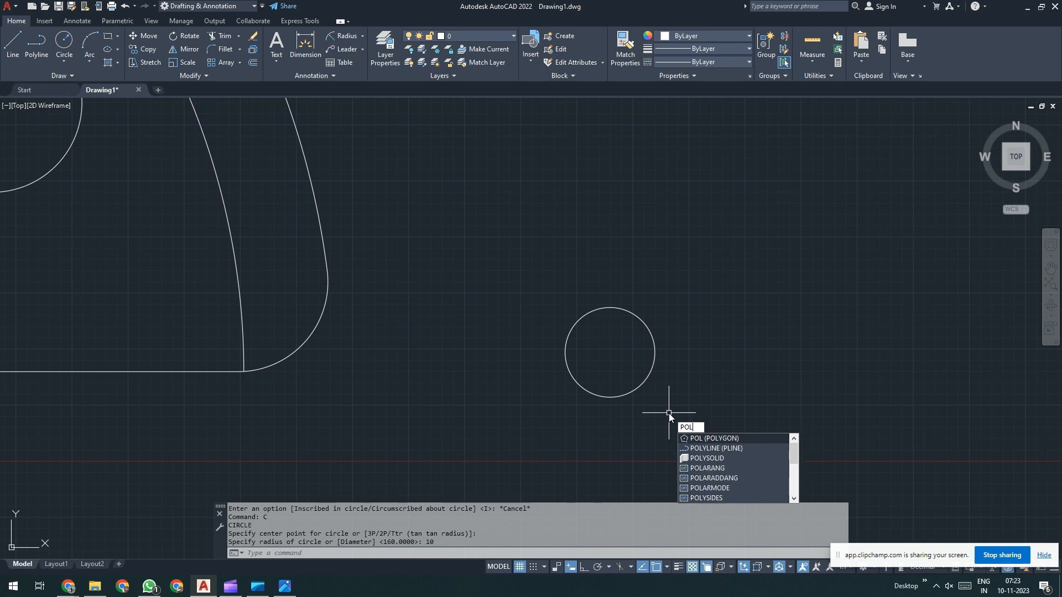
key(Return)
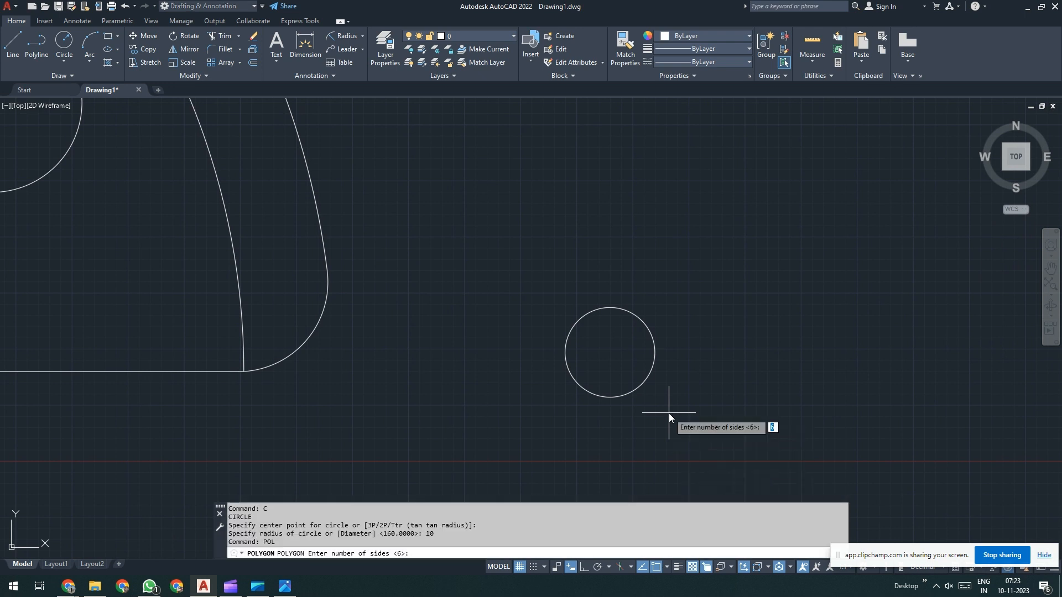
key(Return)
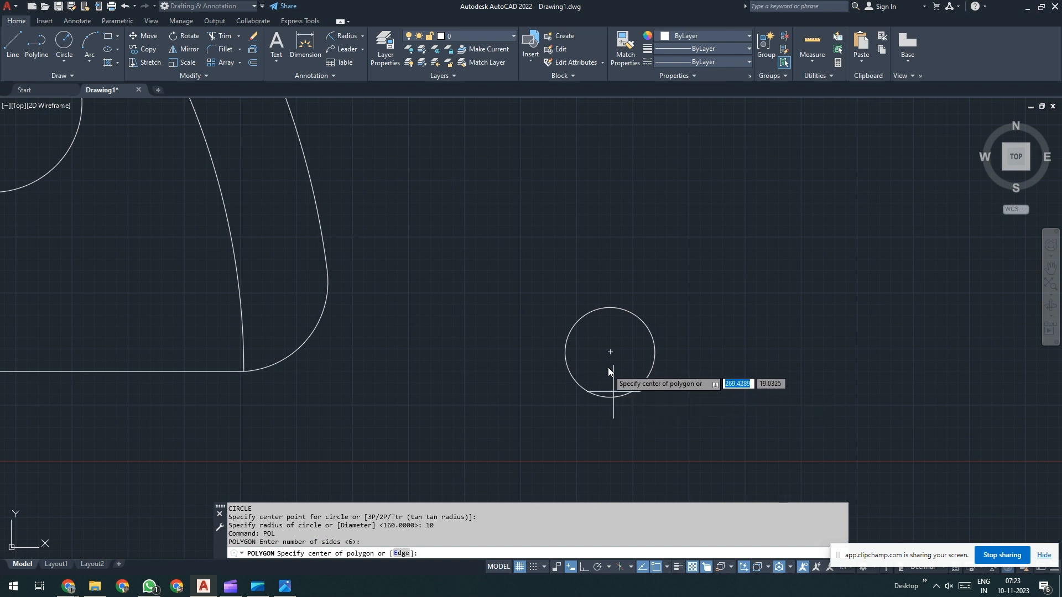
click(611, 353)
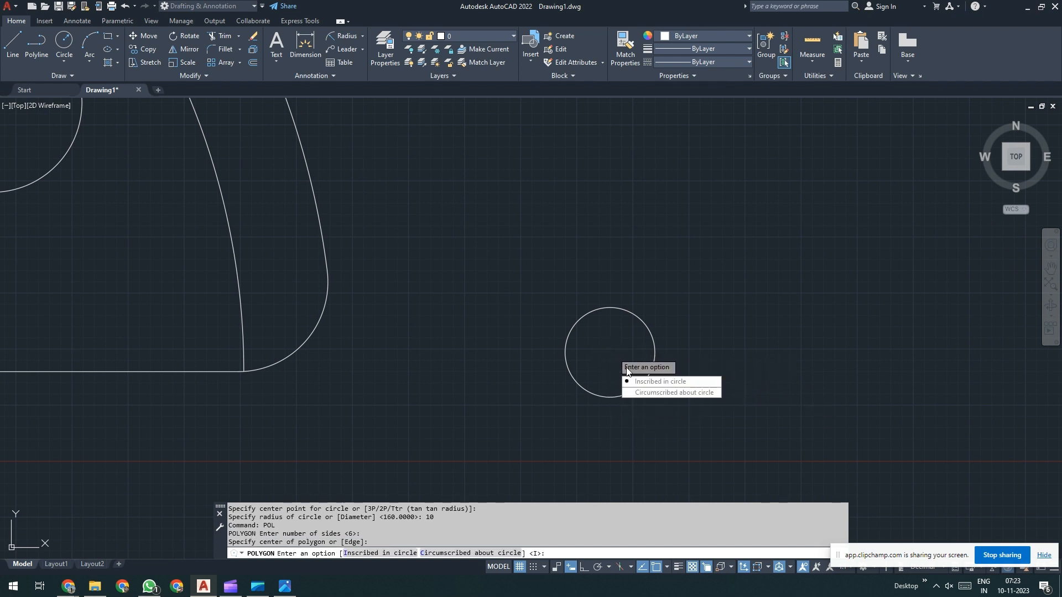
click(661, 382)
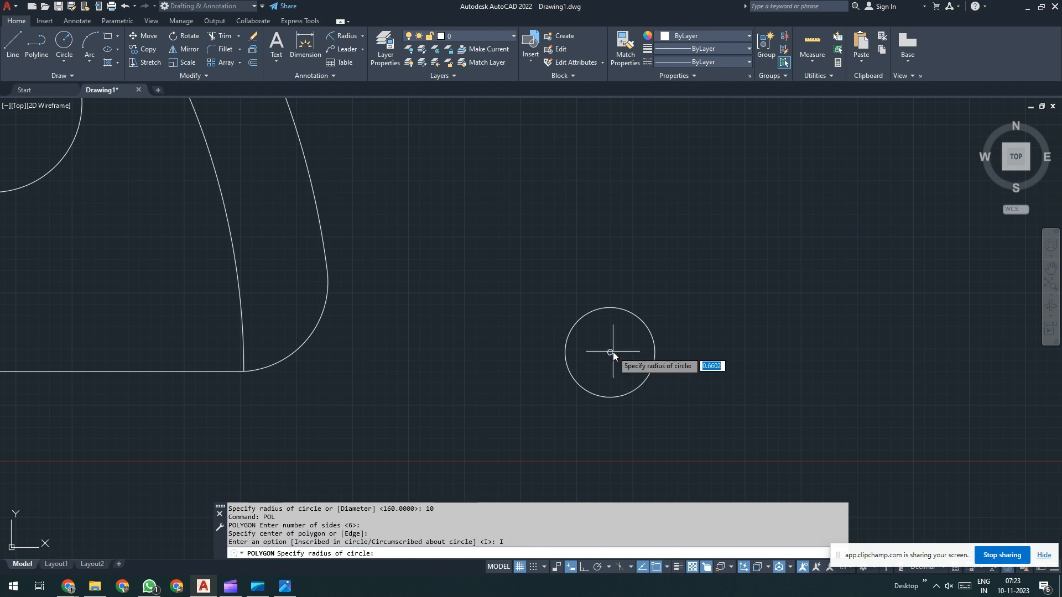
scroll(609, 331, up, 2)
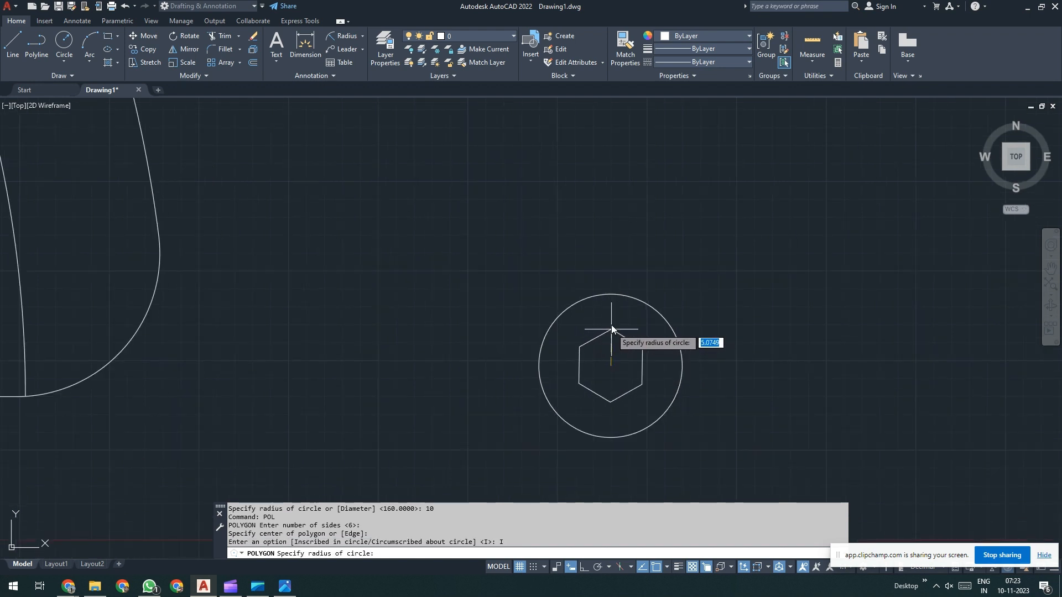
click(683, 368)
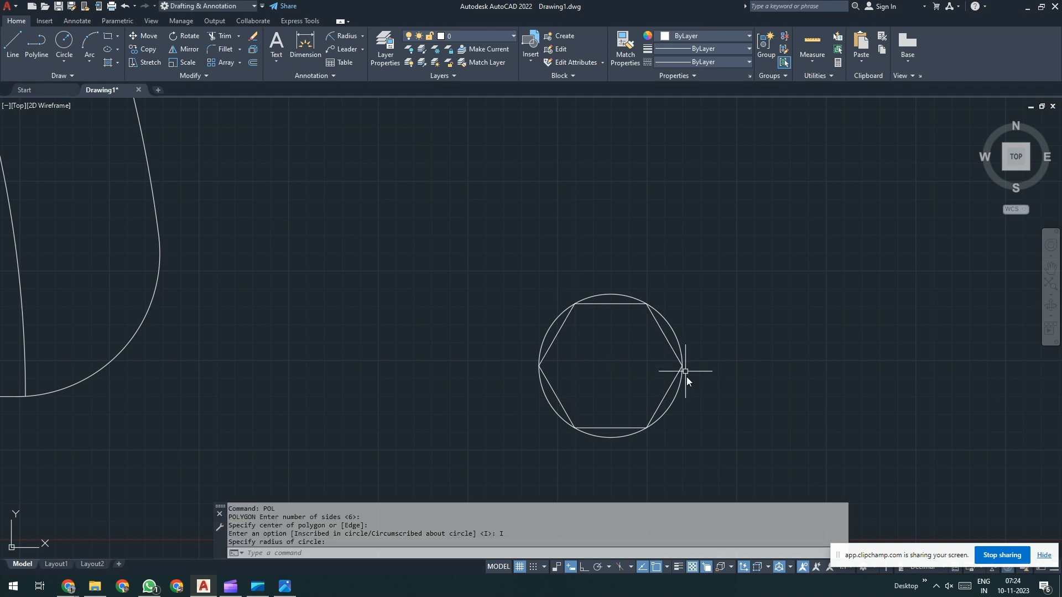
Step: Draw a six-sided polygon circumscribed about the radius 10 practice circle, centred on it with an edge midpoint on its right quadrant
key(Return)
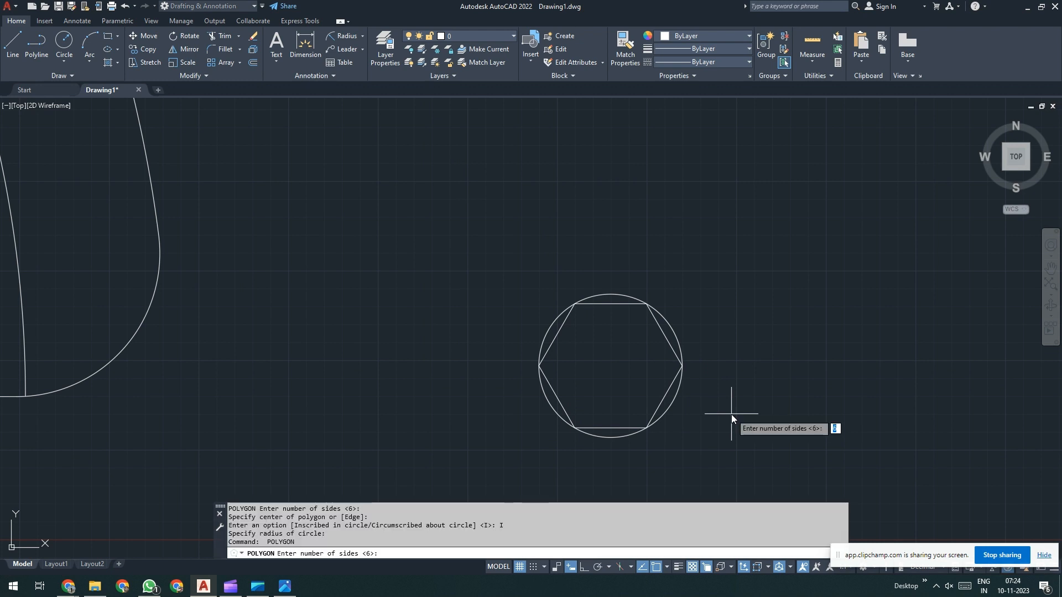
key(Return)
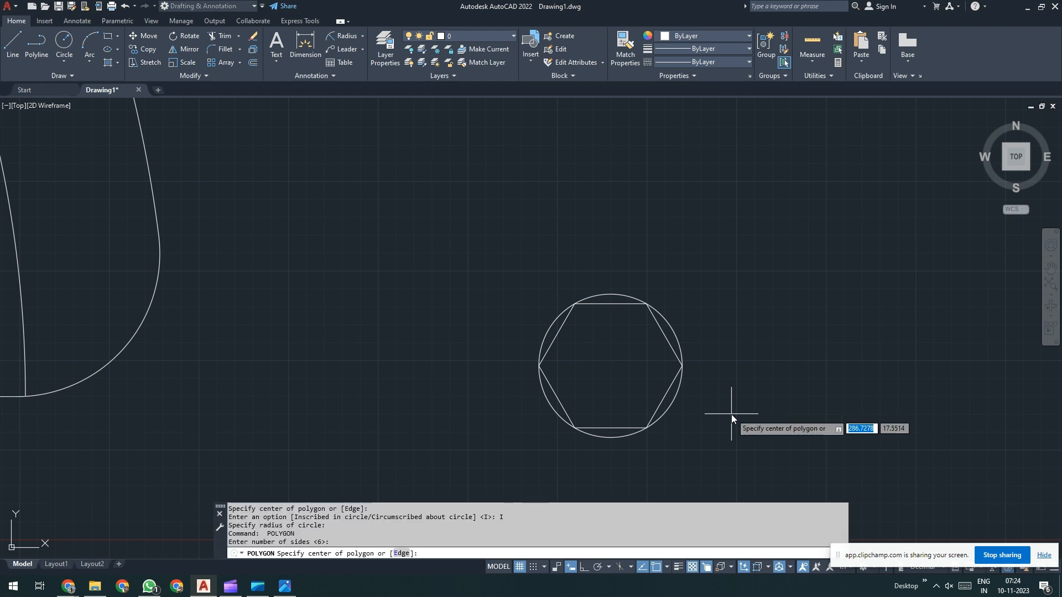
click(608, 368)
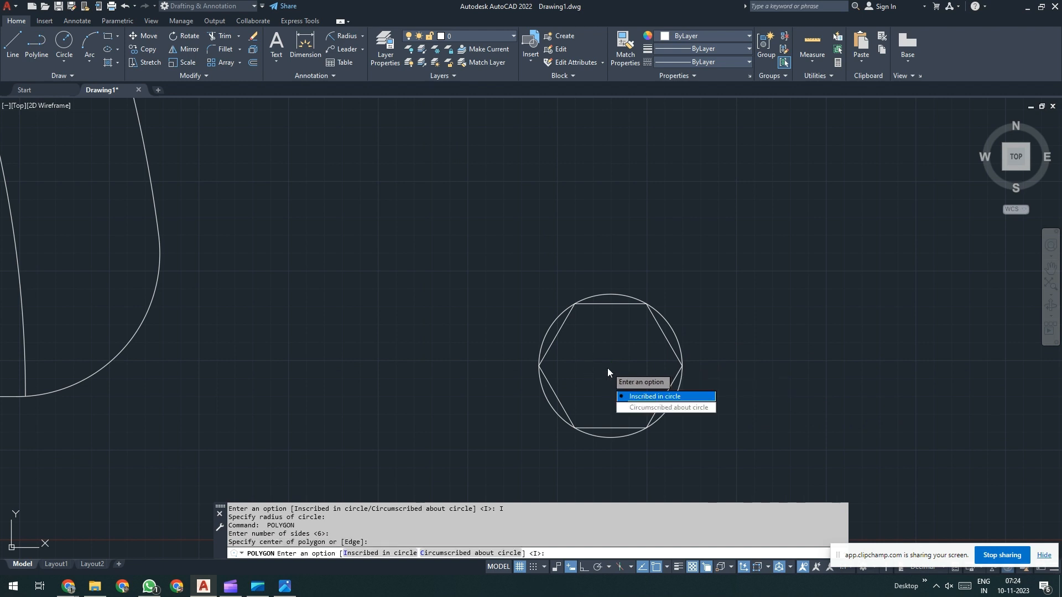
click(655, 407)
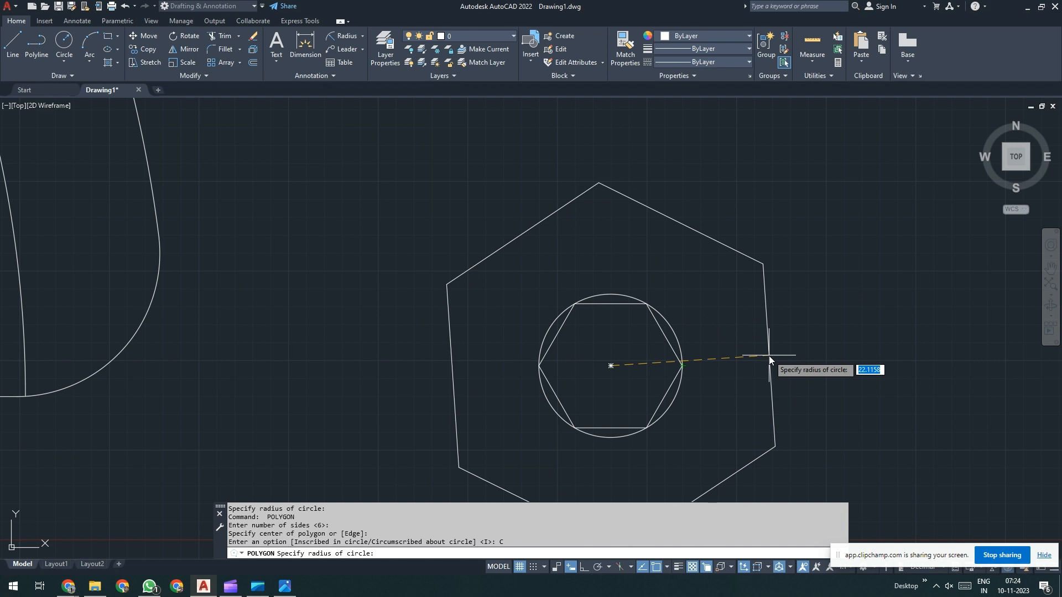
click(684, 365)
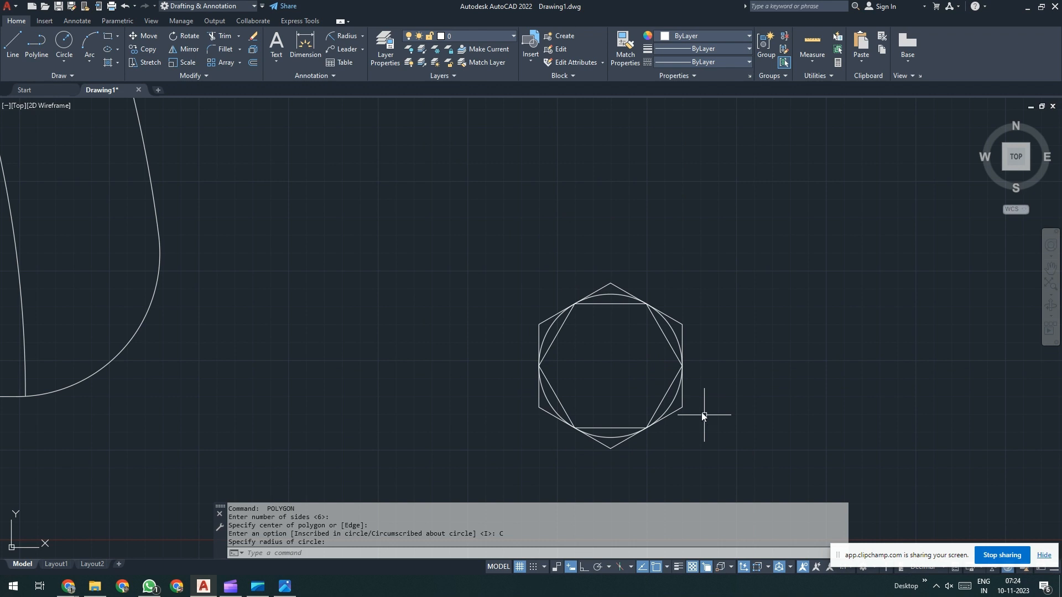
Step: Erase the practice circle together with its inscribed and circumscribed hexagons
click(621, 305)
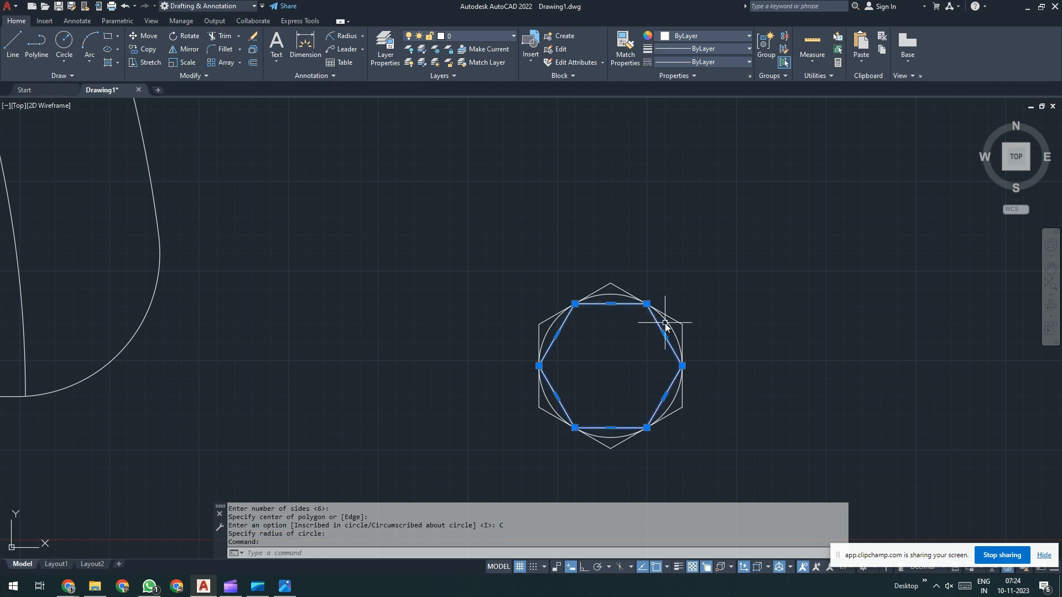
scroll(665, 324, up, 4)
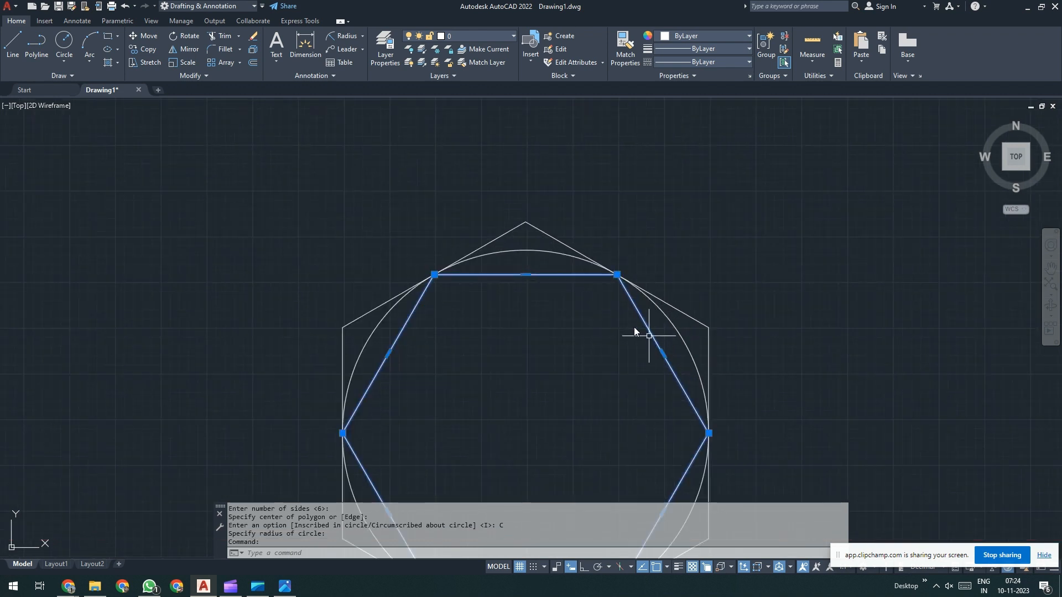
click(692, 313)
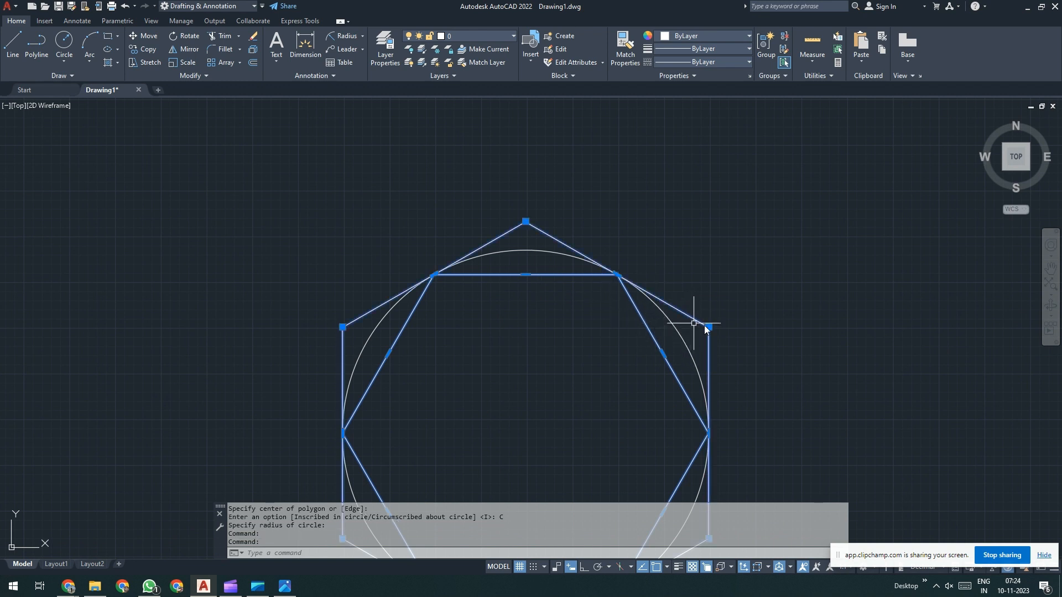
scroll(572, 303, down, 4)
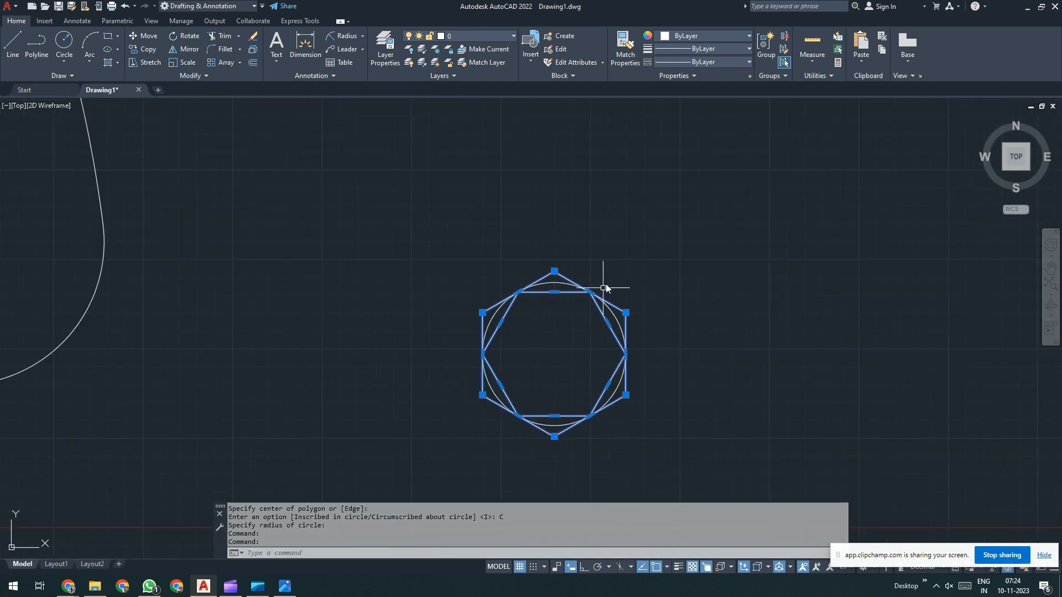
click(634, 257)
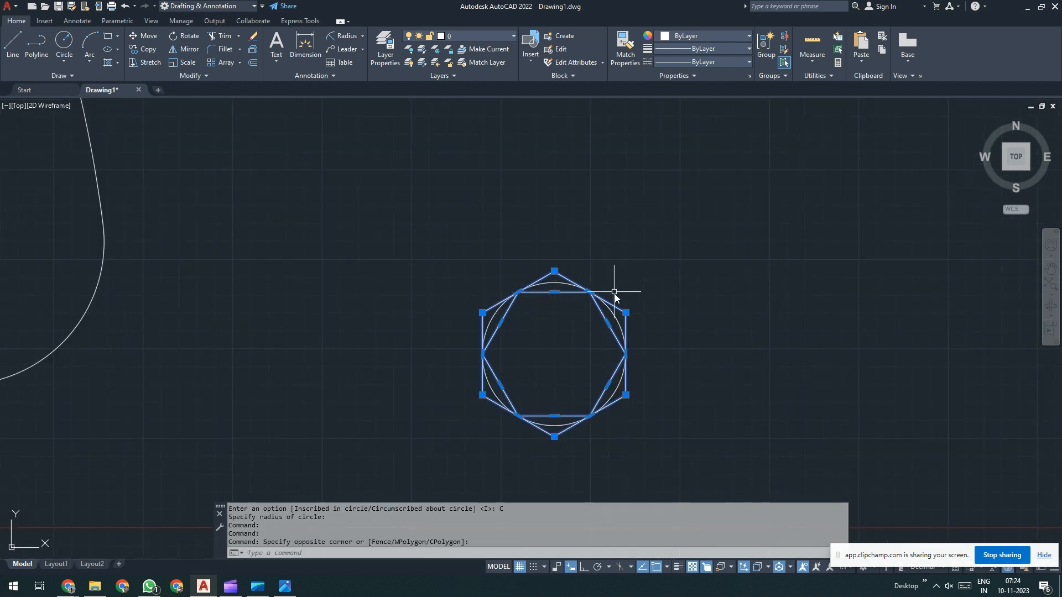
click(621, 256)
click(584, 326)
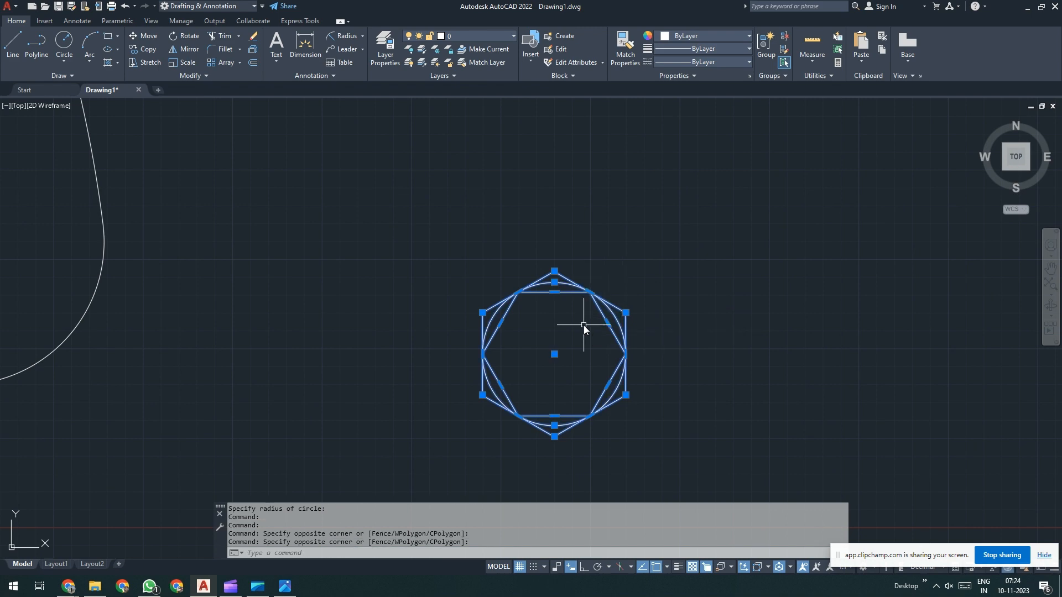
key(Escape)
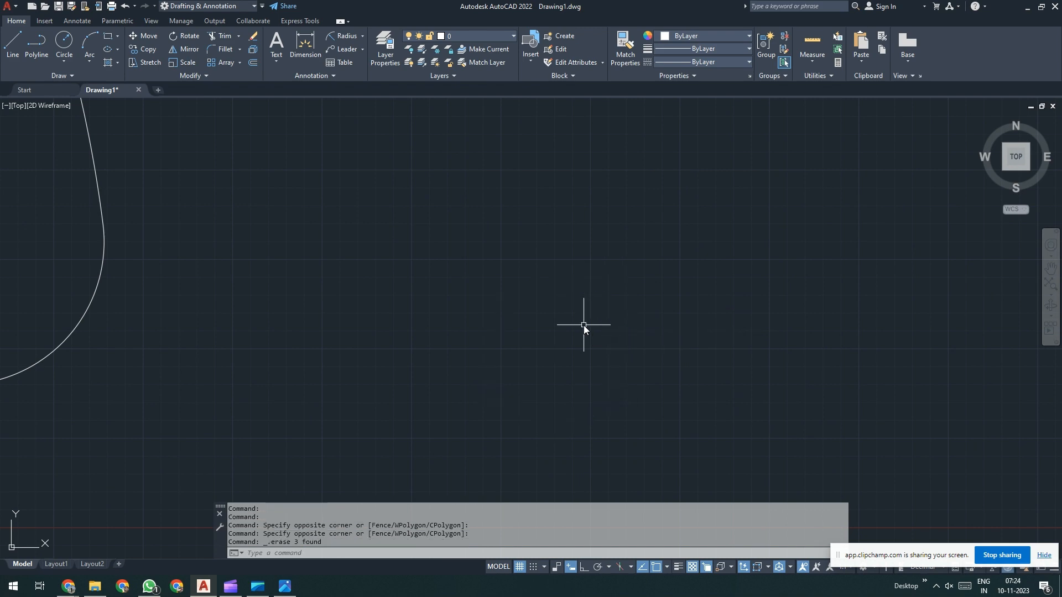
Step: Consult the nut callout in Exercise (5).jpg and draw a radius 10 circle at the centre of the bracket's lower-right fillet
click(293, 589)
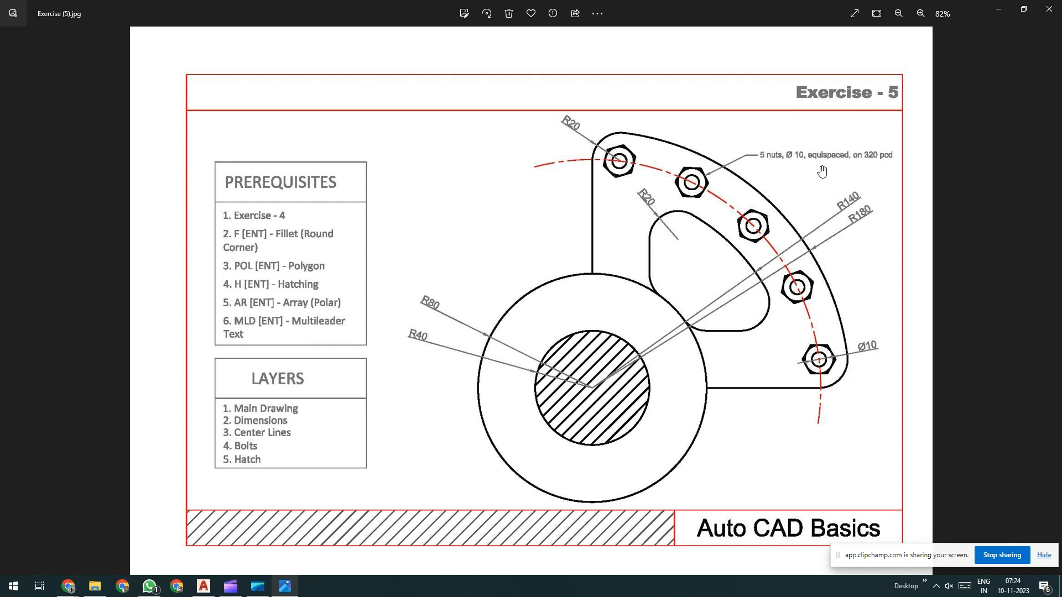
scroll(825, 174, up, 1)
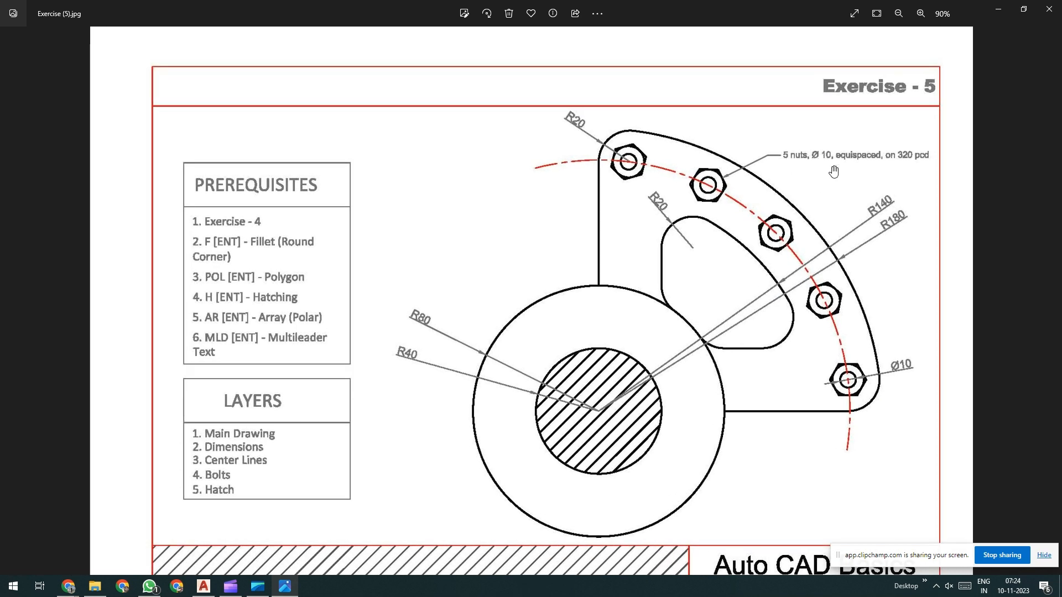
scroll(854, 387, up, 3)
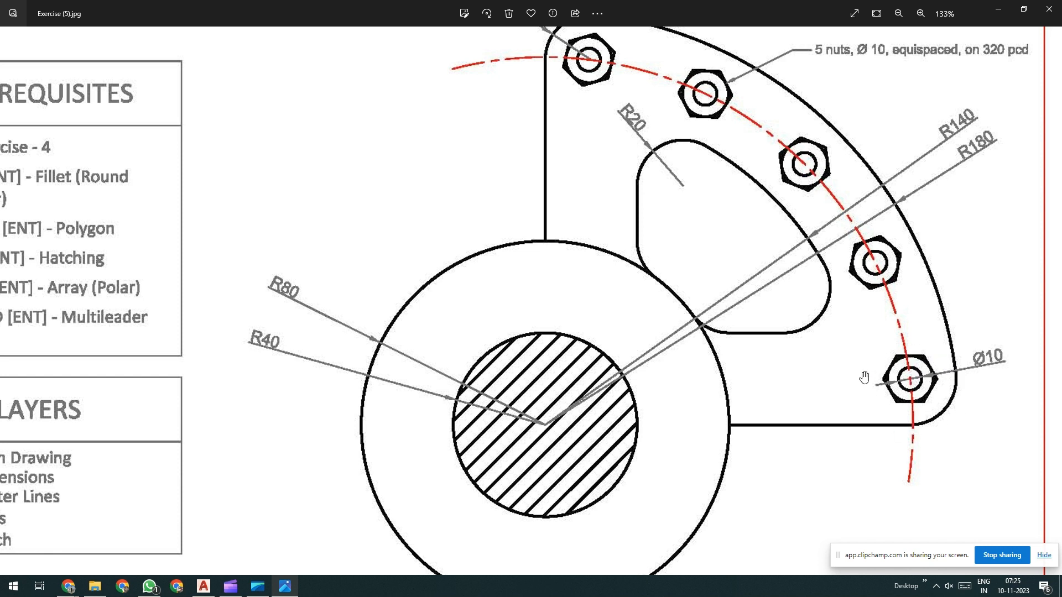
scroll(940, 385, down, 4)
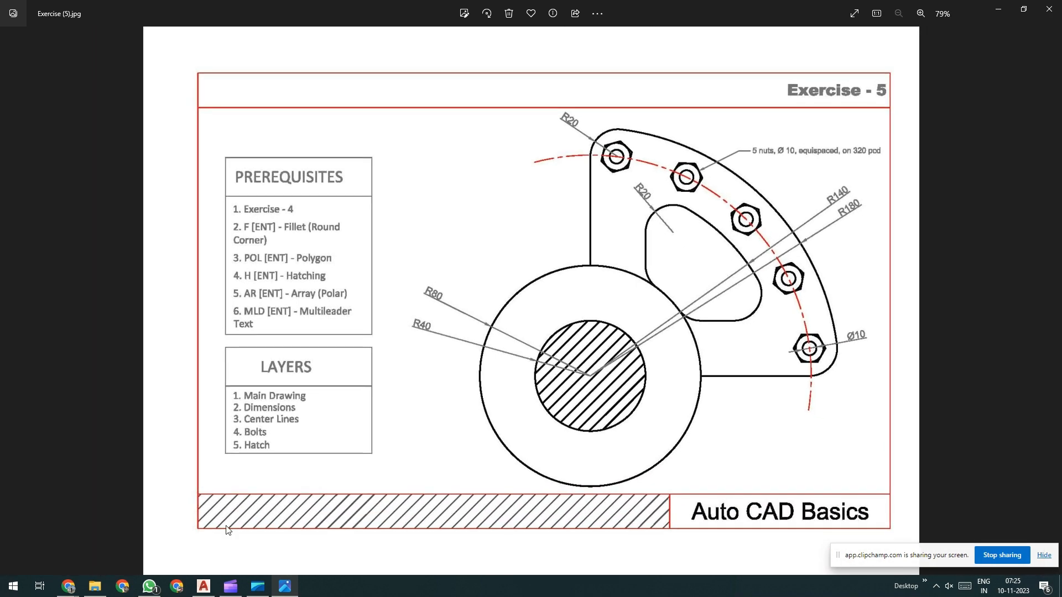
click(207, 587)
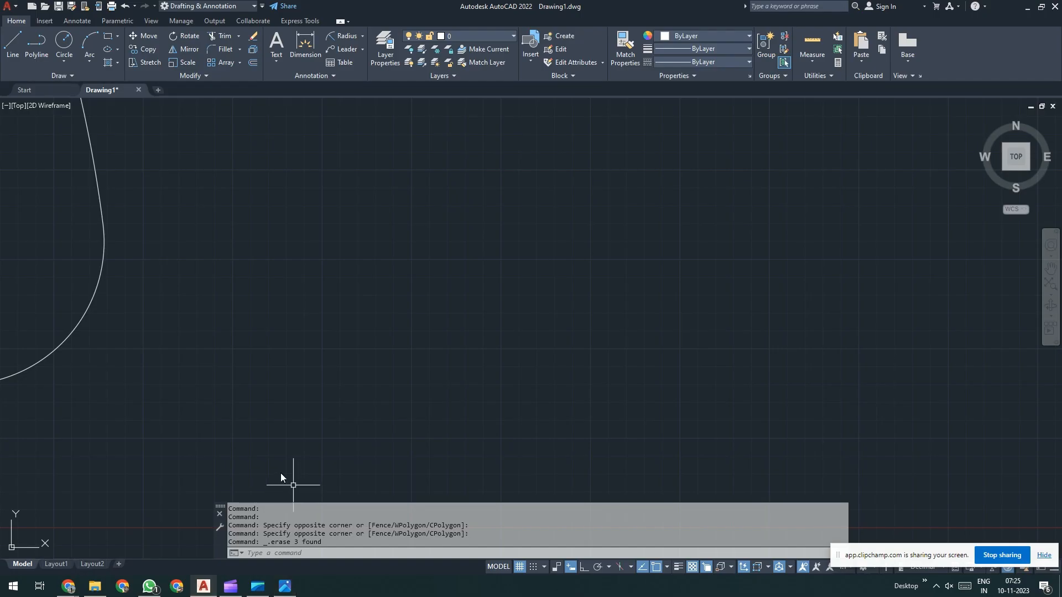
scroll(443, 406, down, 5)
middle_drag(388, 385, 476, 389)
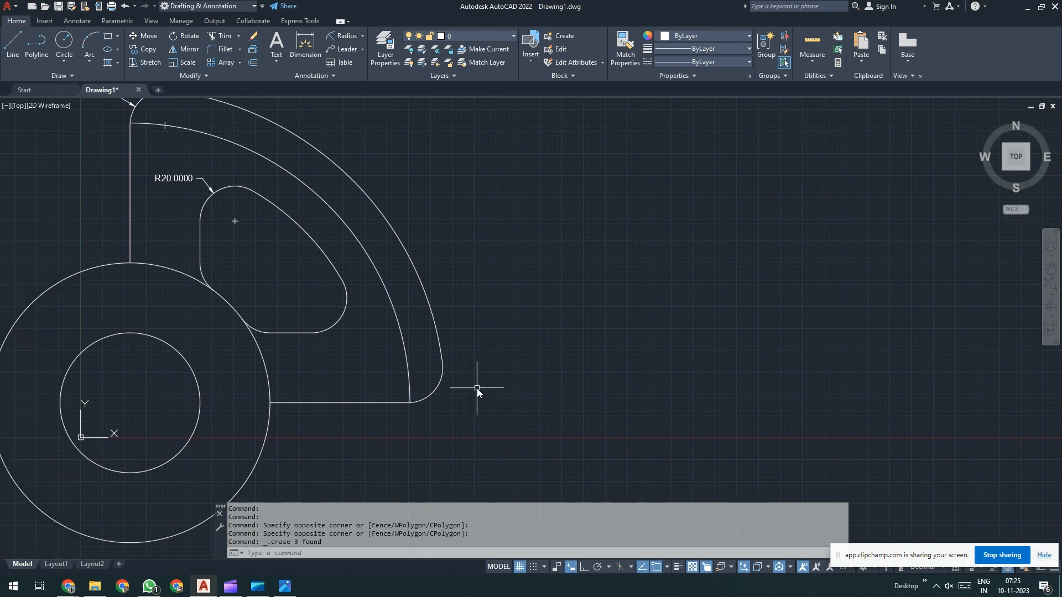
key(Return)
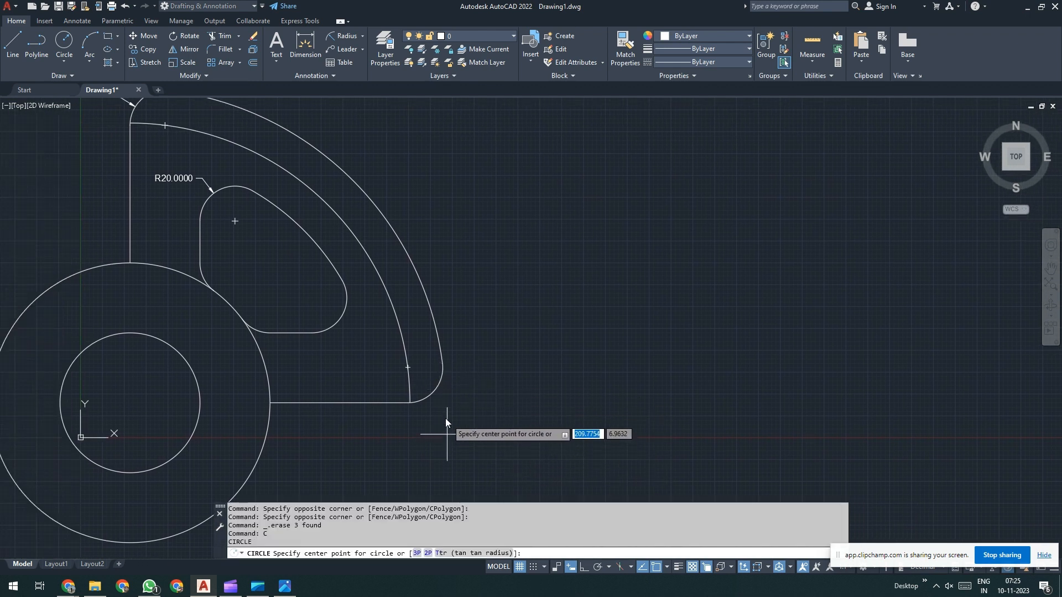
click(407, 367)
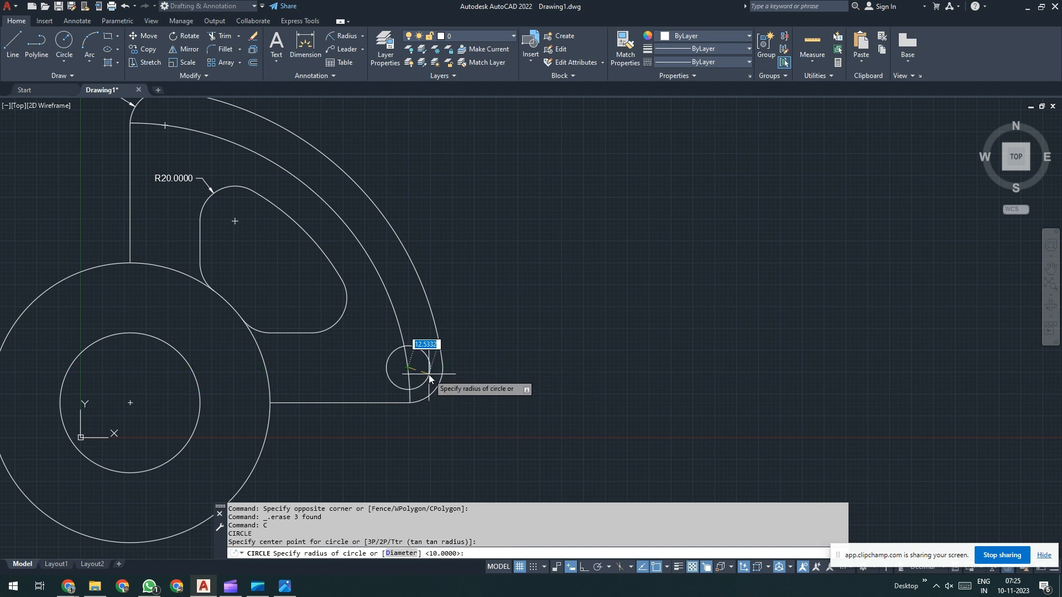
text(10)
key(Return)
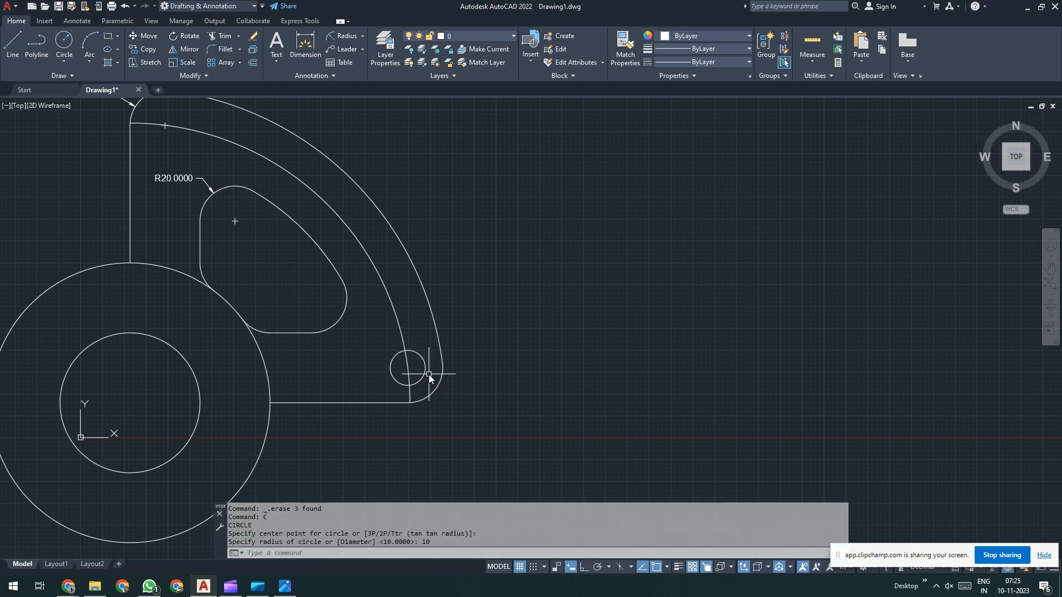
Step: Circumscribe a six-sided polygon about the radius 10 nut circle with horizontal upper and lower edges, checking the nut orientation in Exercise (5).jpg
text(POL)
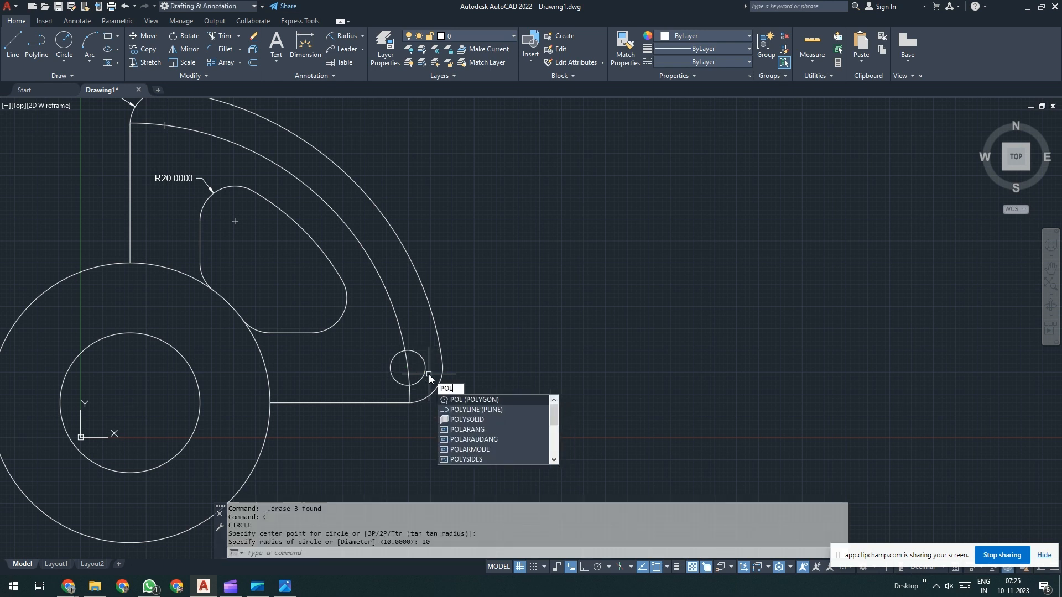
key(Return)
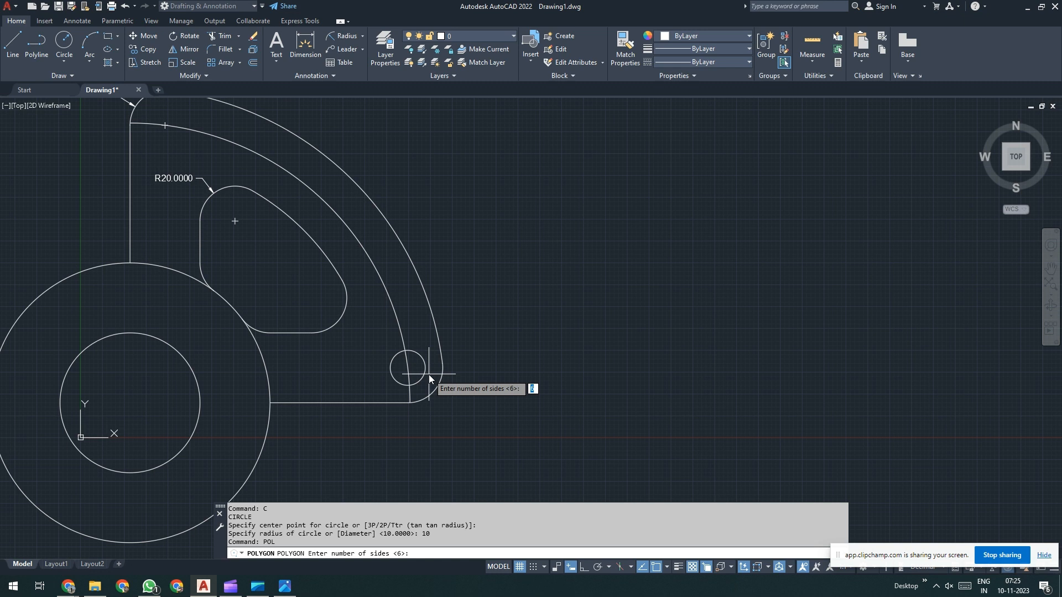
key(Return)
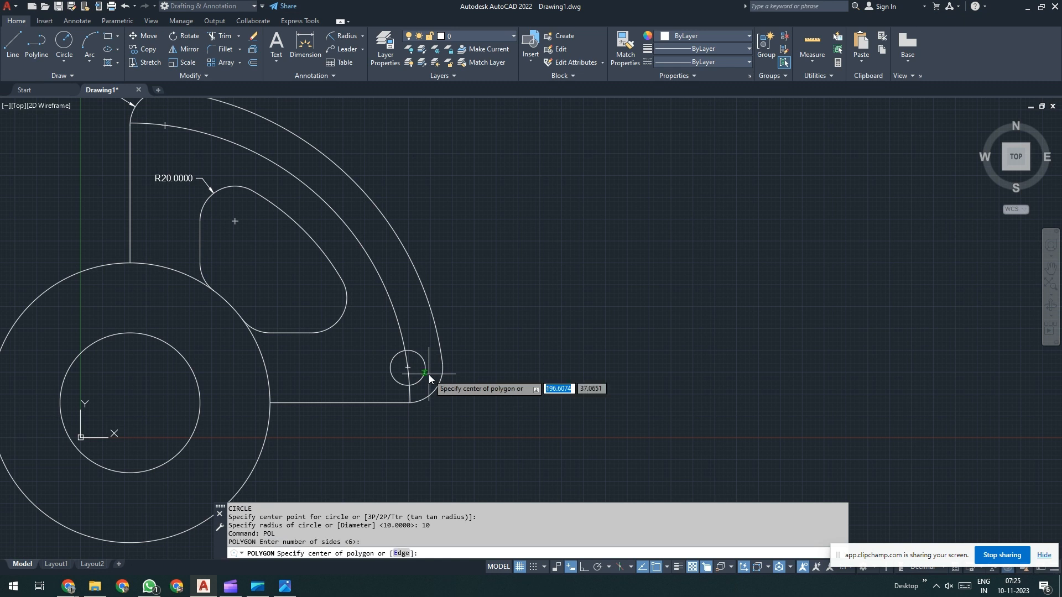
scroll(429, 374, up, 3)
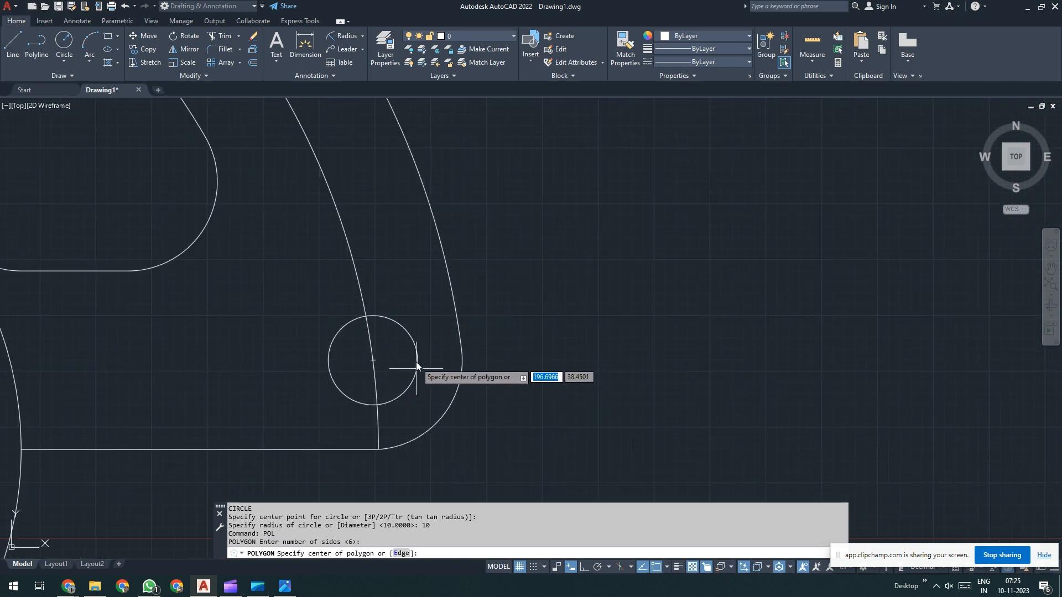
click(373, 361)
click(431, 402)
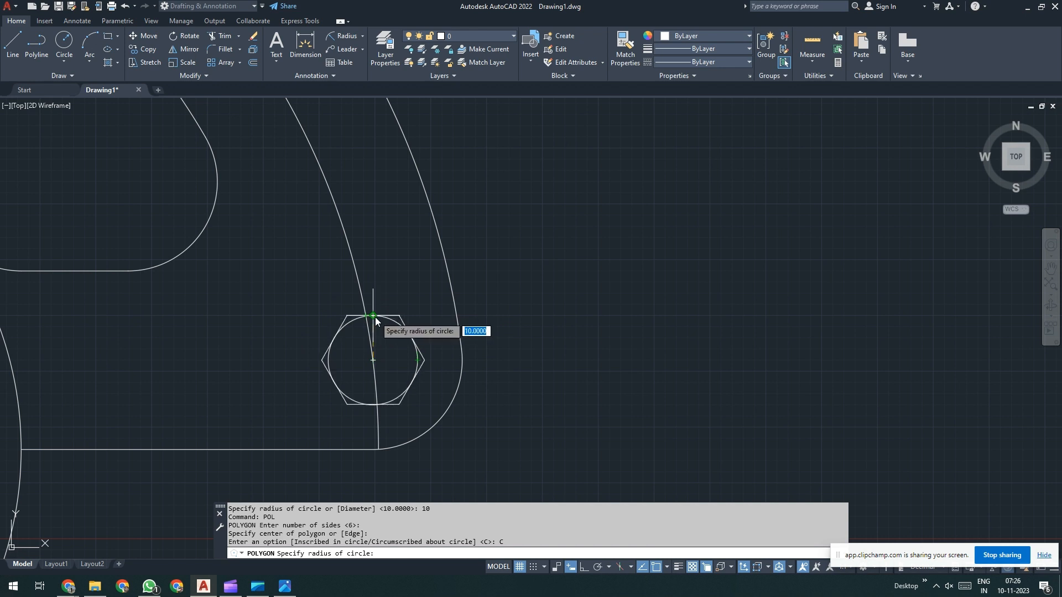
key(alt+Tab)
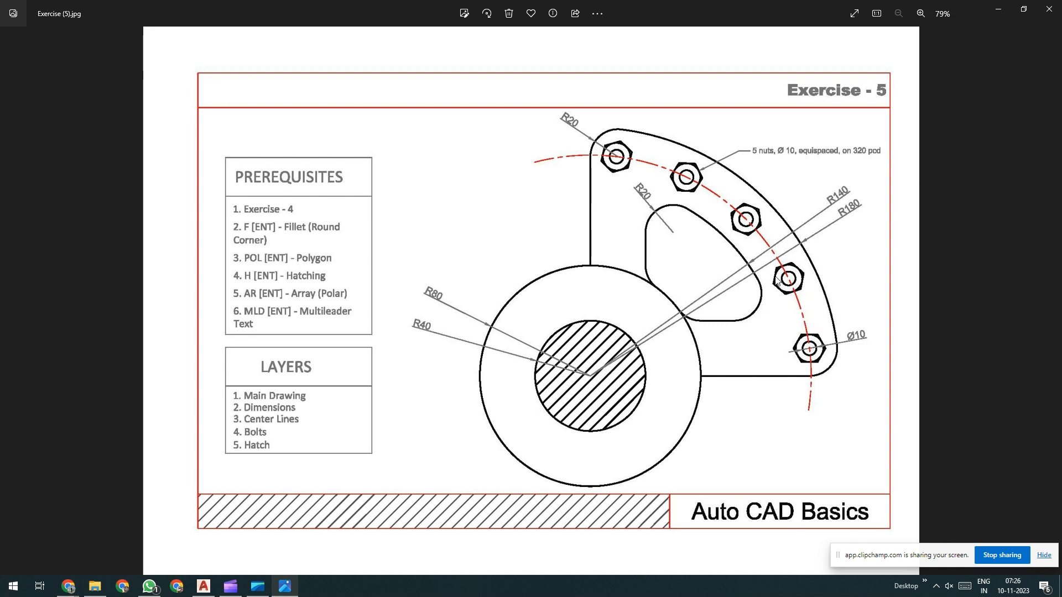
scroll(826, 362, up, 3)
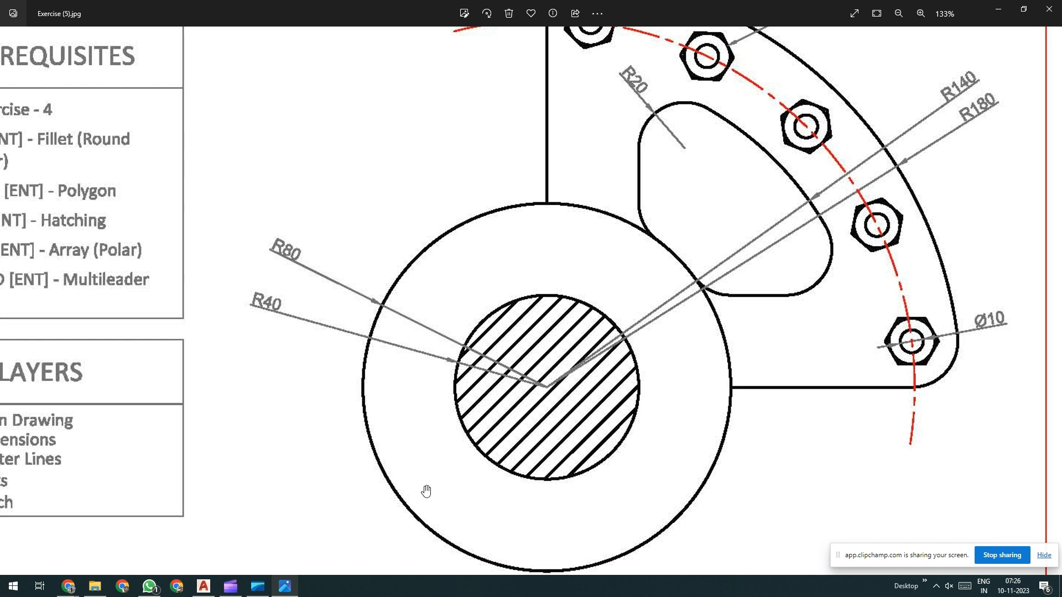
click(203, 586)
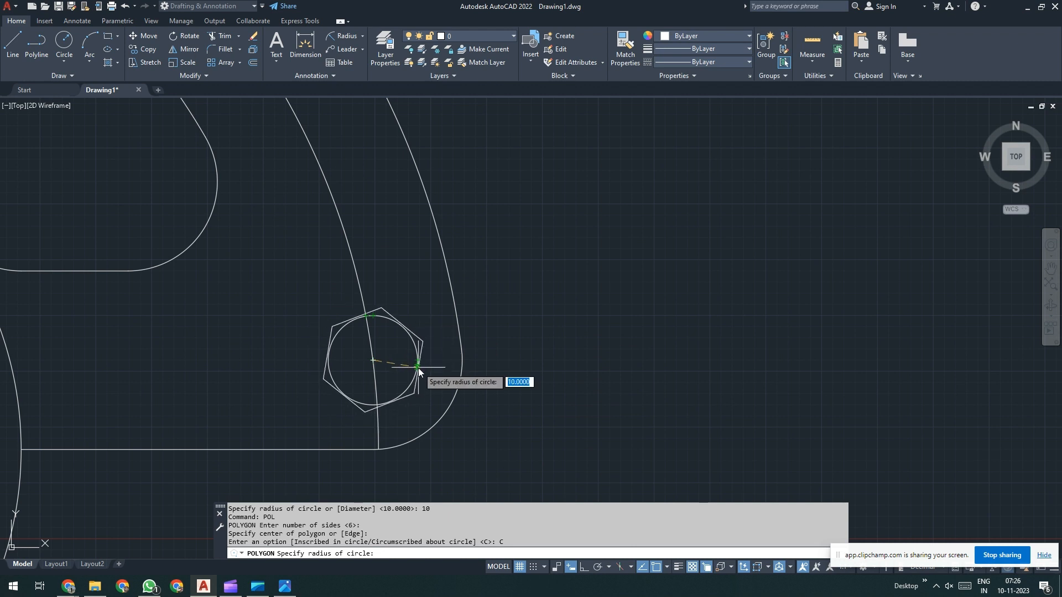
click(371, 319)
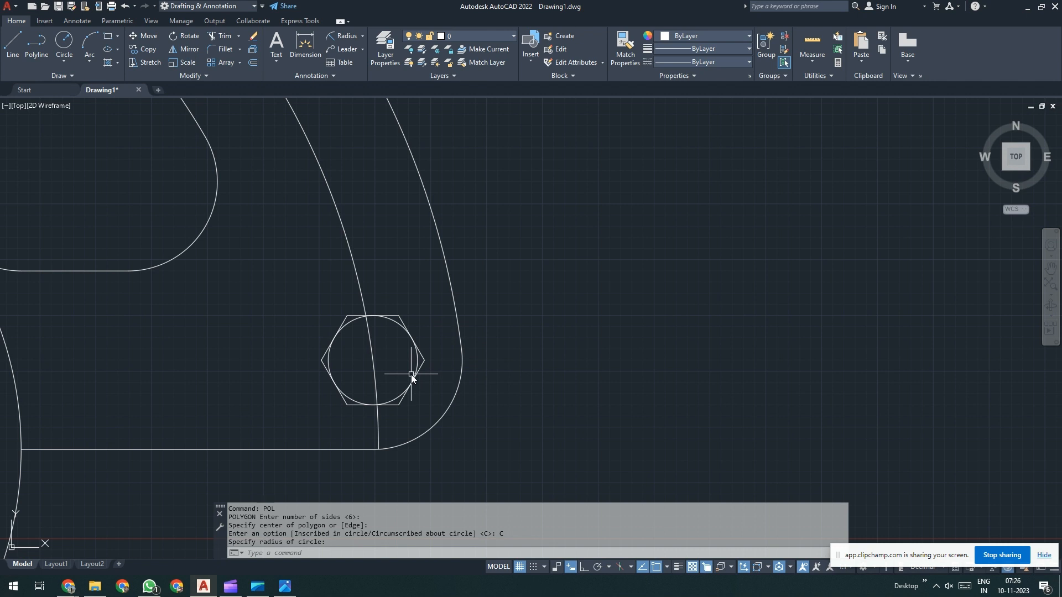
Step: Draw a concentric circle of radius 5 inside the nut for its 10 mm diameter hole
text(C)
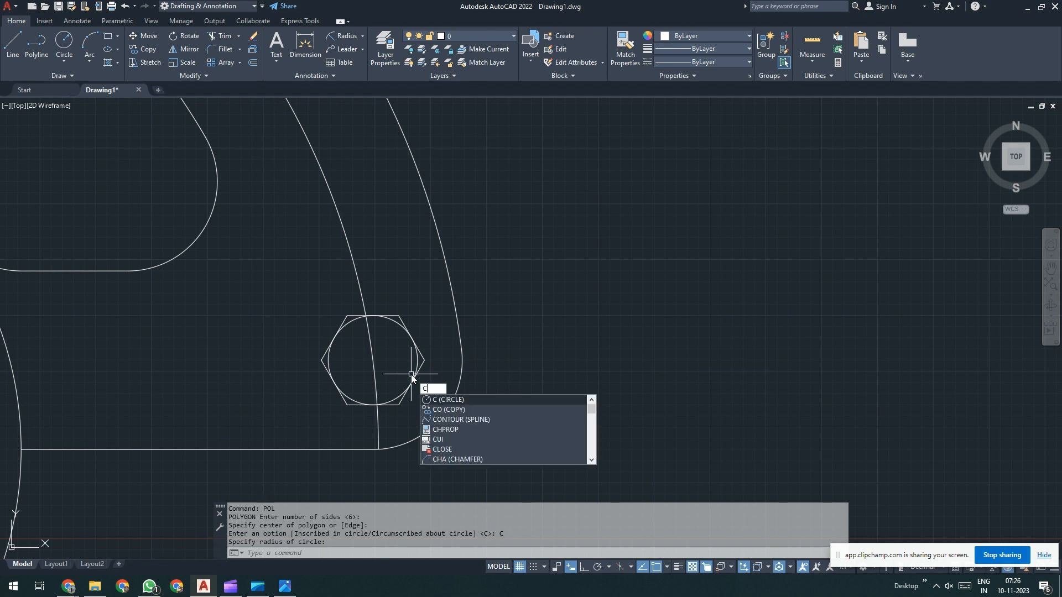
key(Return)
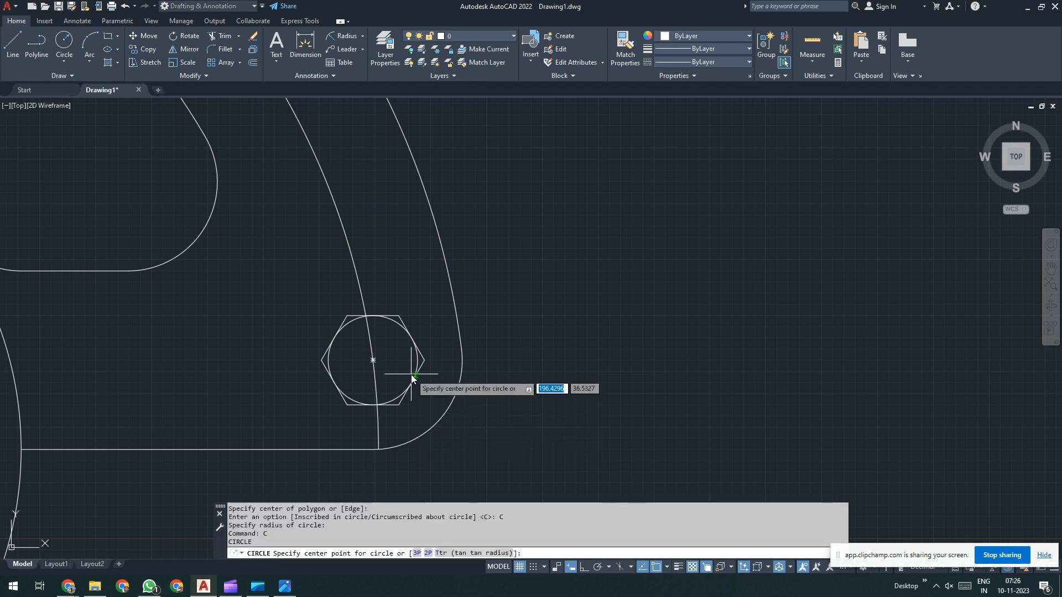
click(372, 360)
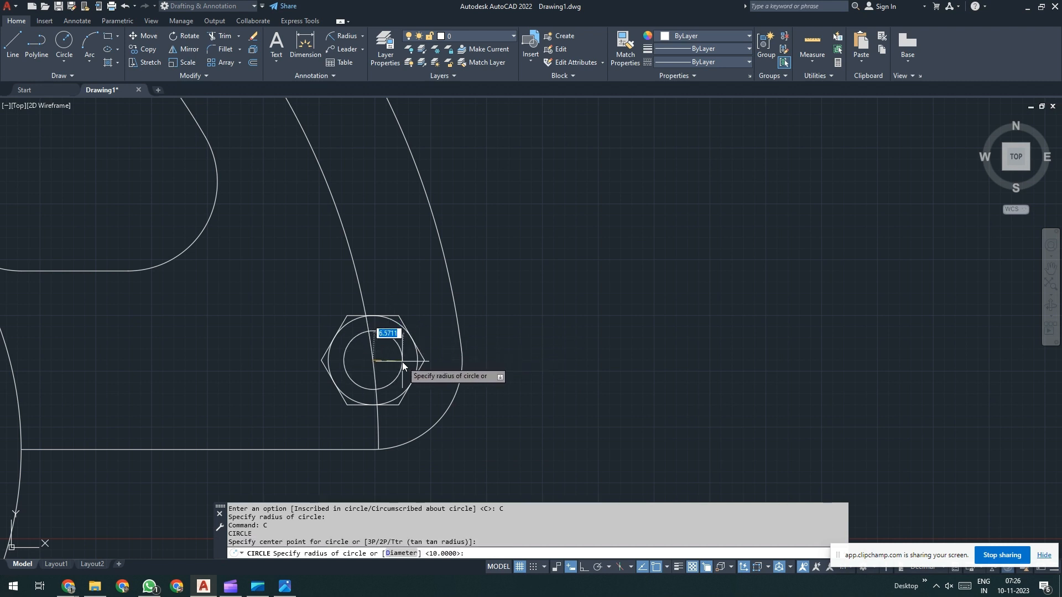
text(5)
key(Return)
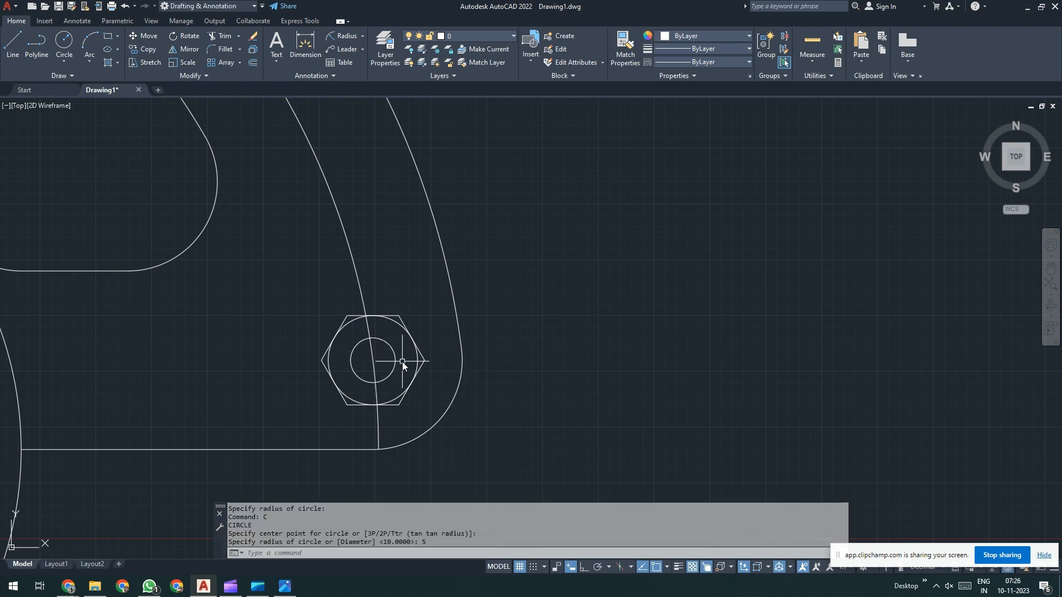
scroll(368, 359, up, 2)
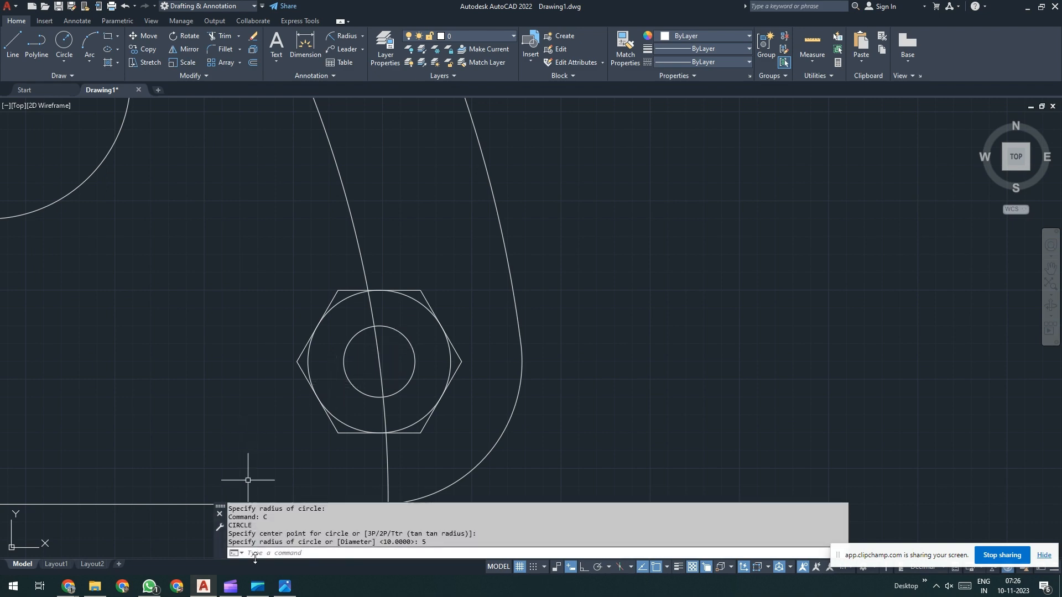
Step: Review Exercise (5).jpg for the nut layout and the polar array prerequisite, comparing it with the nut at the bracket's lower-right fillet
click(284, 586)
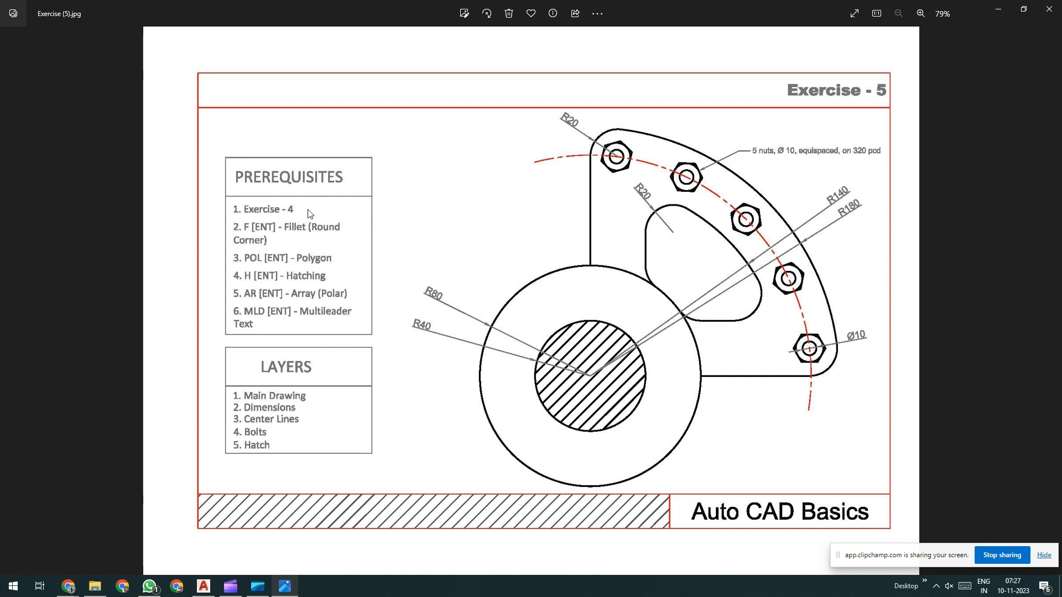
click(1005, 9)
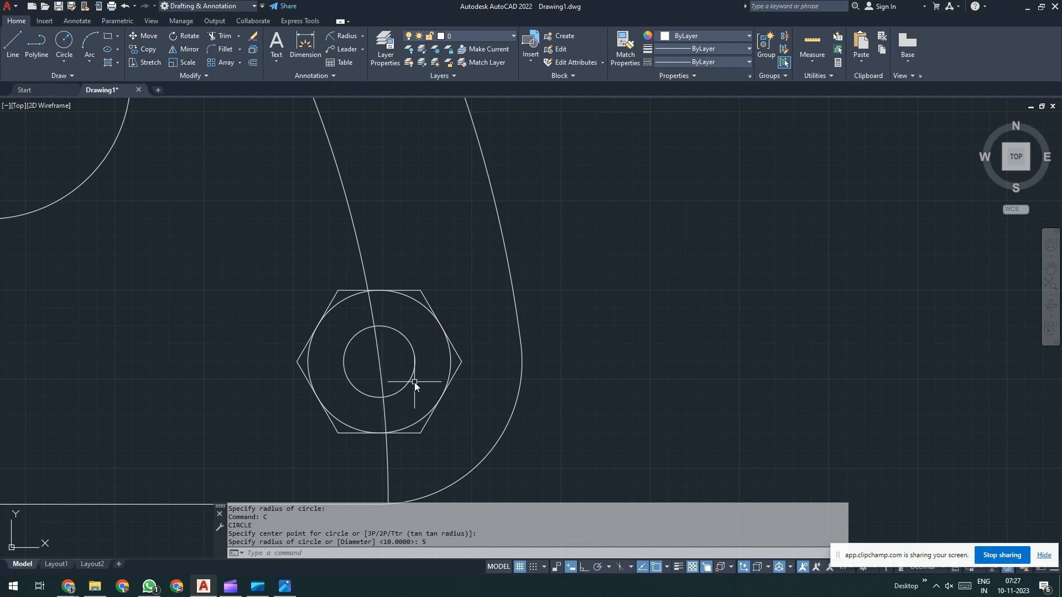
scroll(413, 383, down, 4)
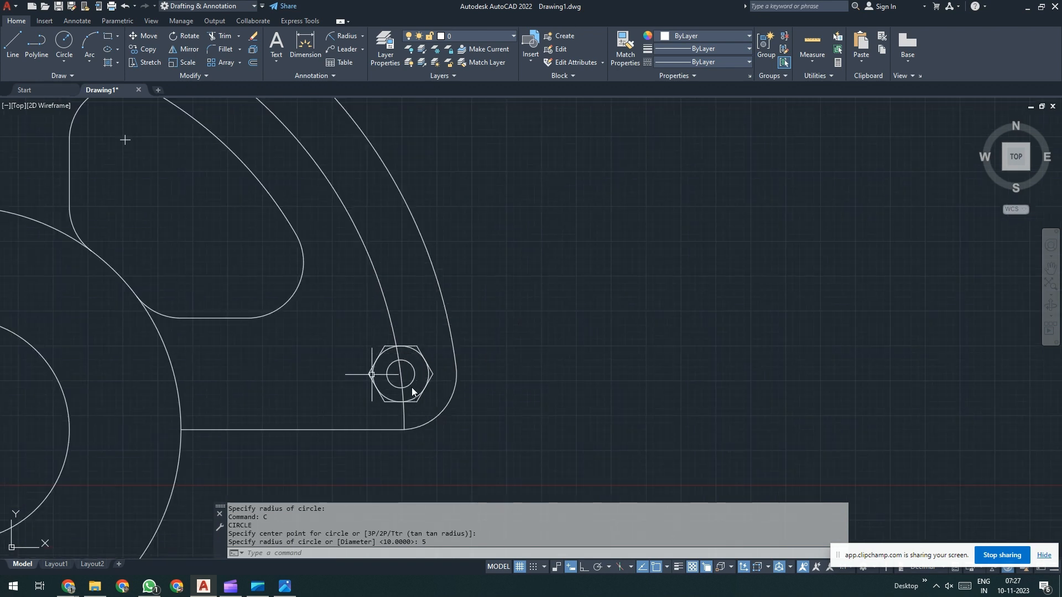
scroll(514, 426, down, 4)
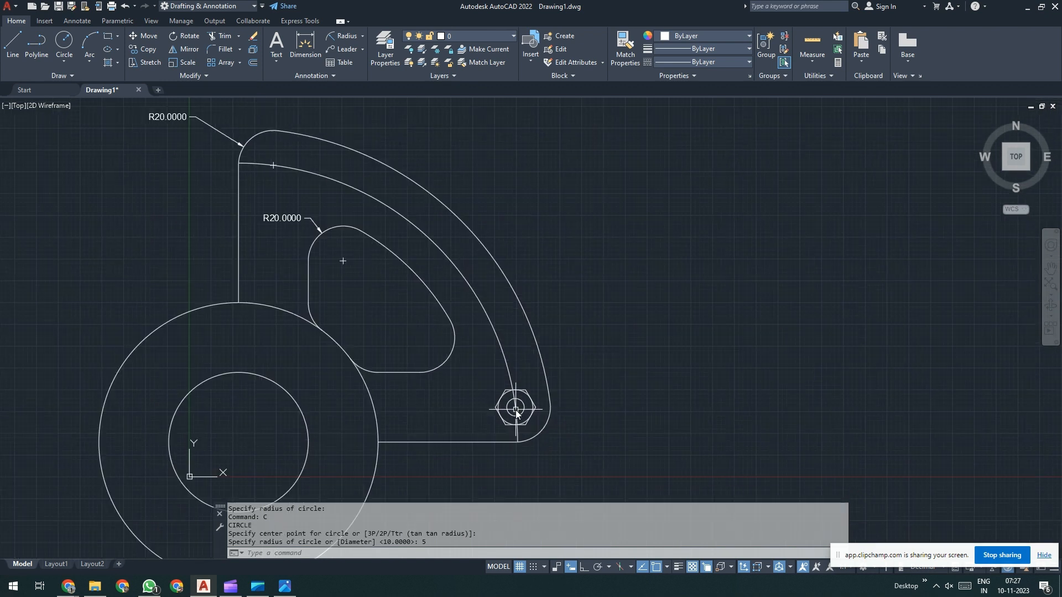
scroll(498, 412, up, 2)
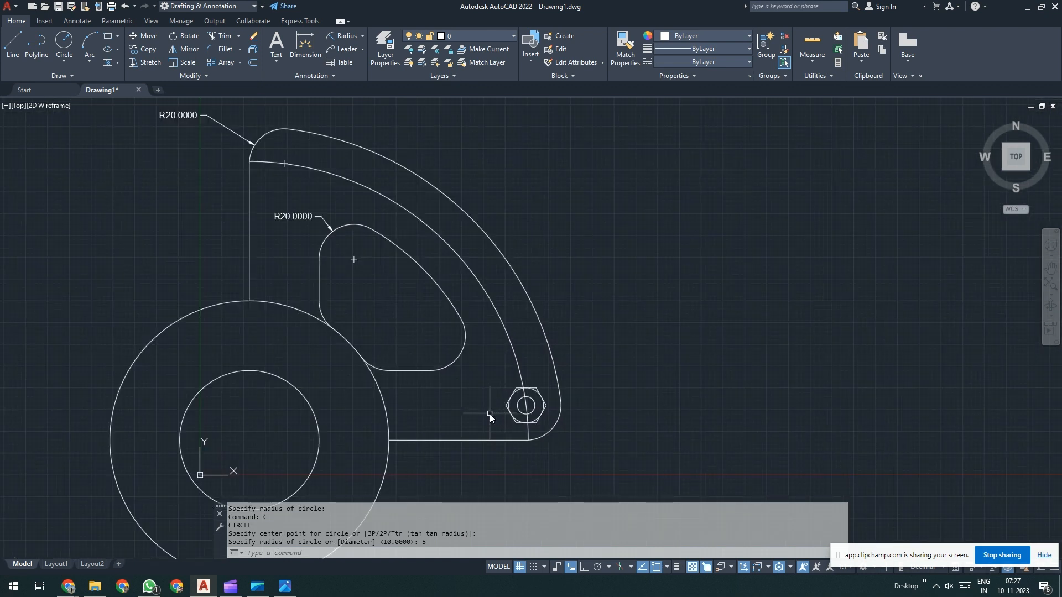
click(553, 428)
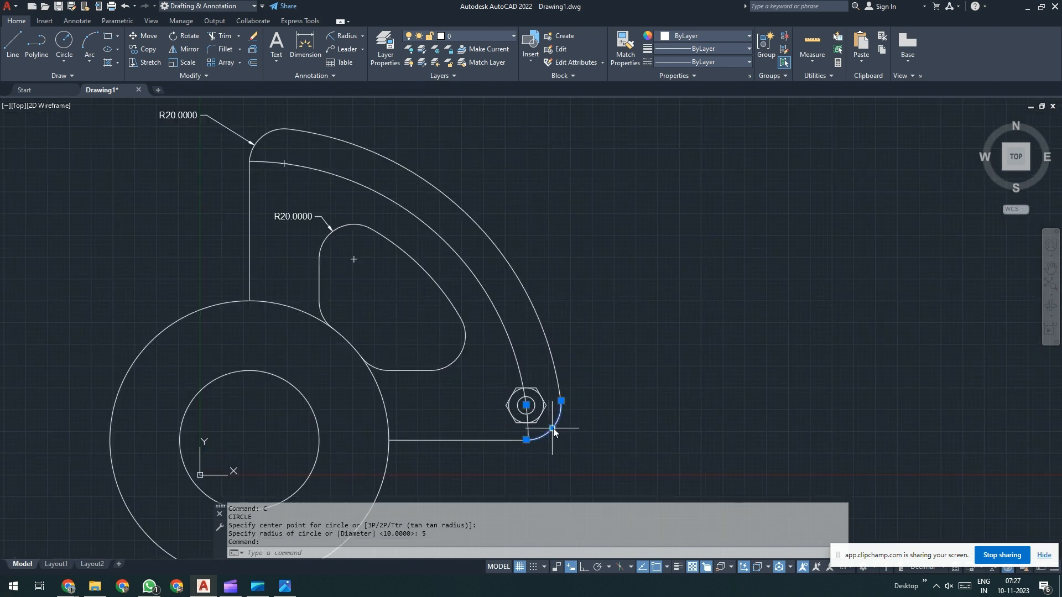
scroll(552, 430, up, 2)
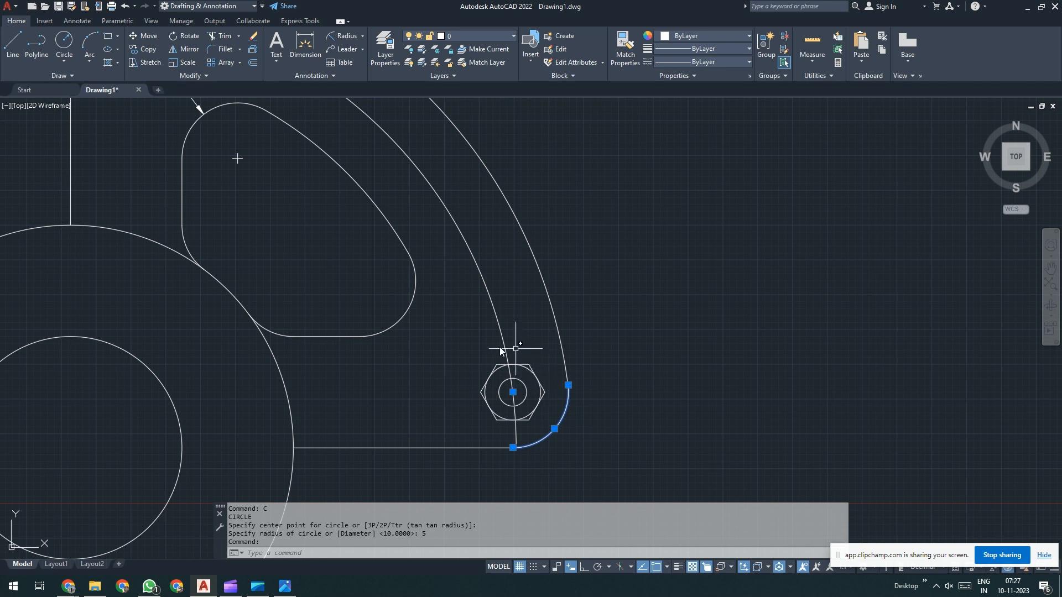
scroll(579, 415, down, 2)
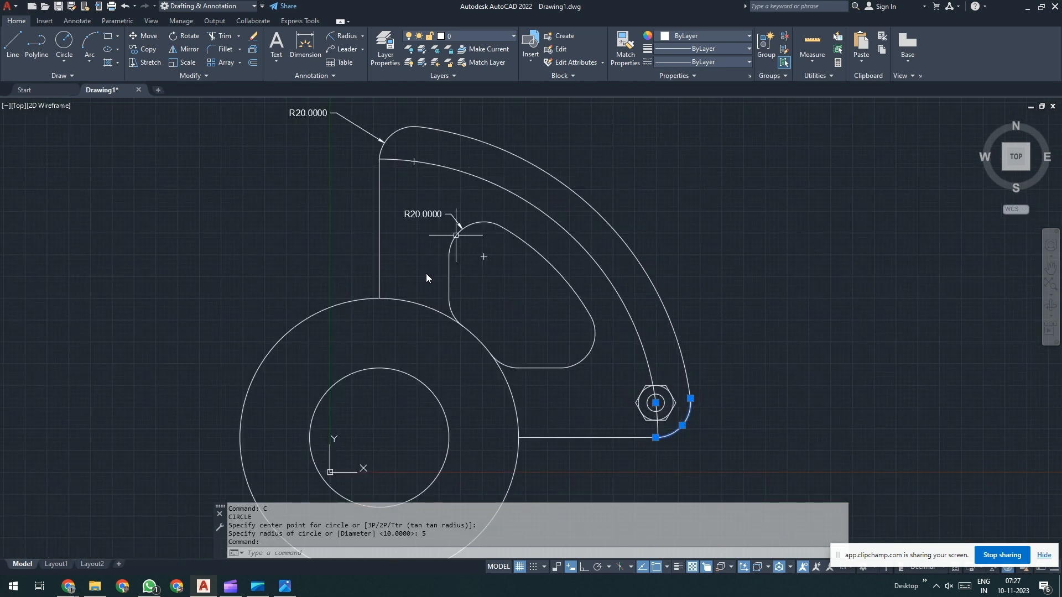
click(285, 586)
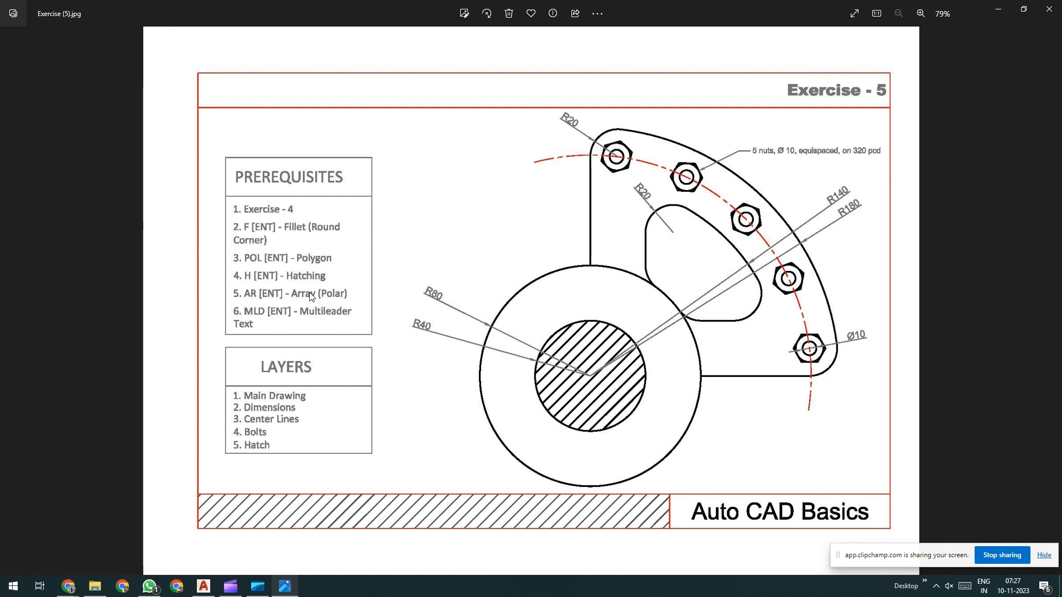
click(994, 17)
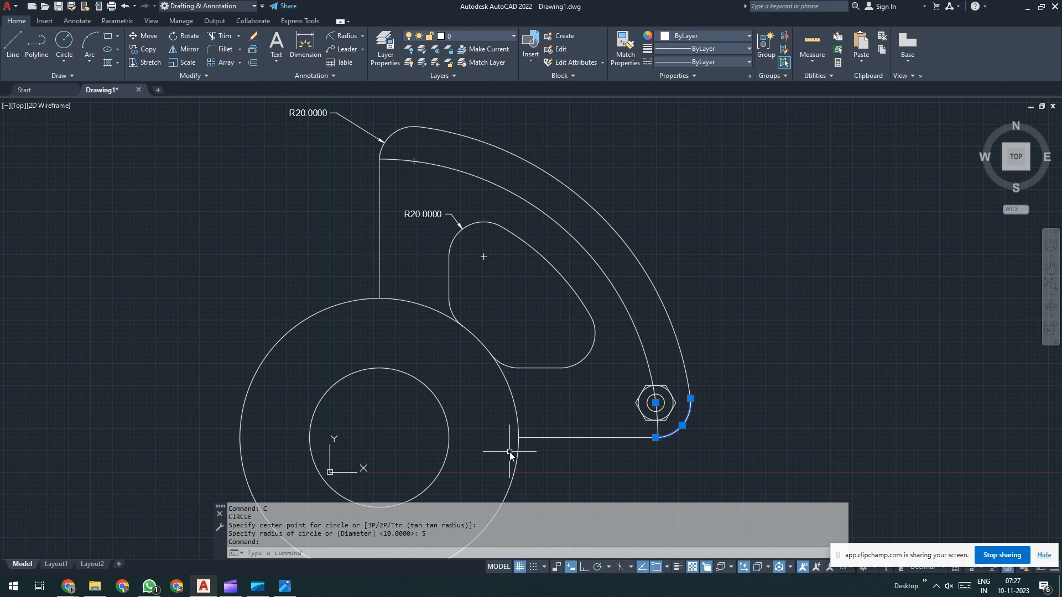
key(Escape)
click(731, 478)
click(670, 409)
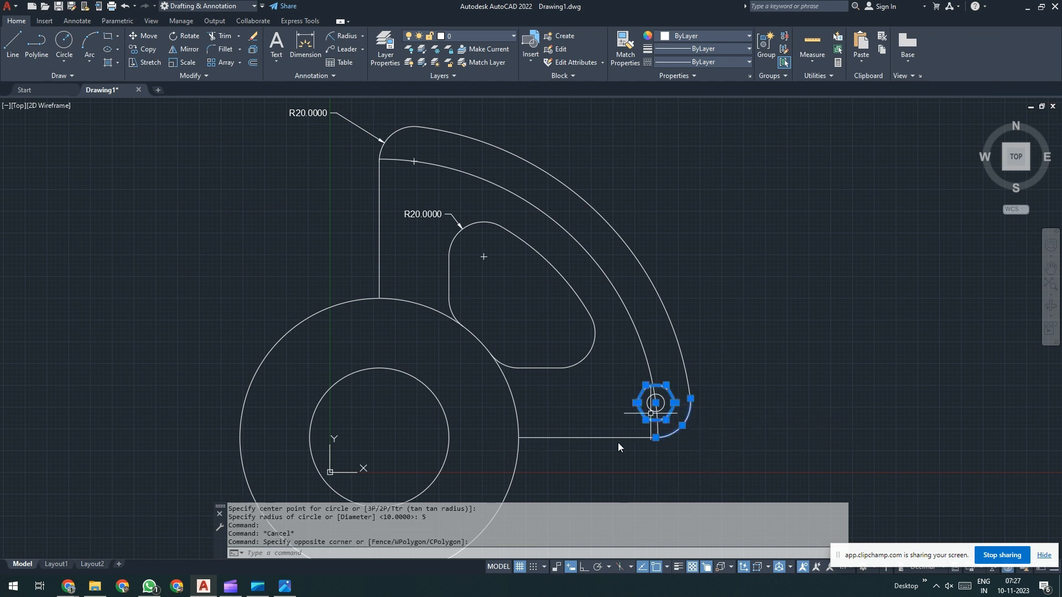
key(Escape)
key(Escape)
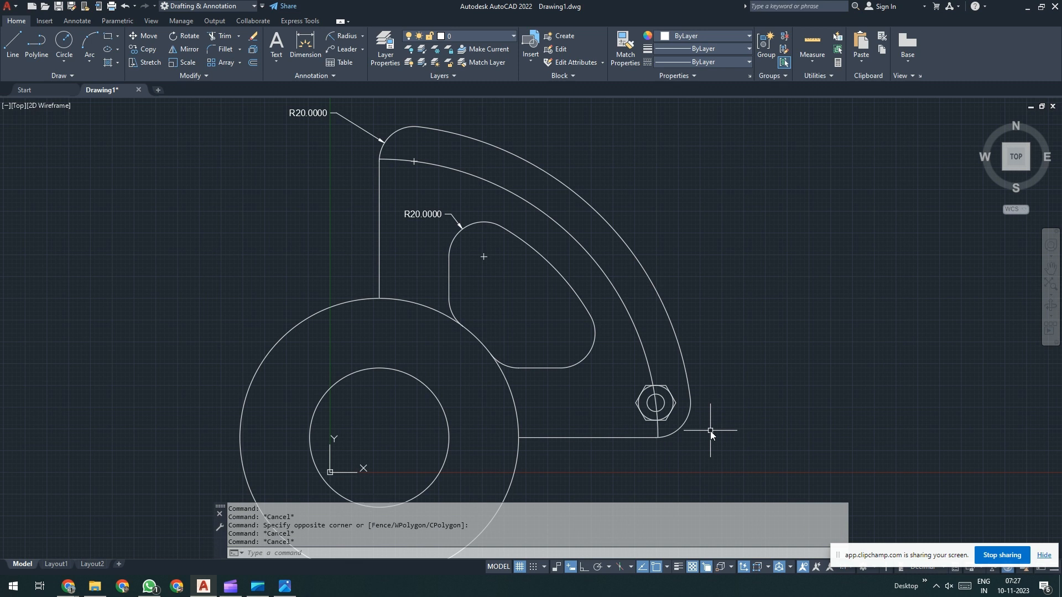
Step: Start a polar array of the lower-right nut, including its hexagon and both concentric circles
text(AR)
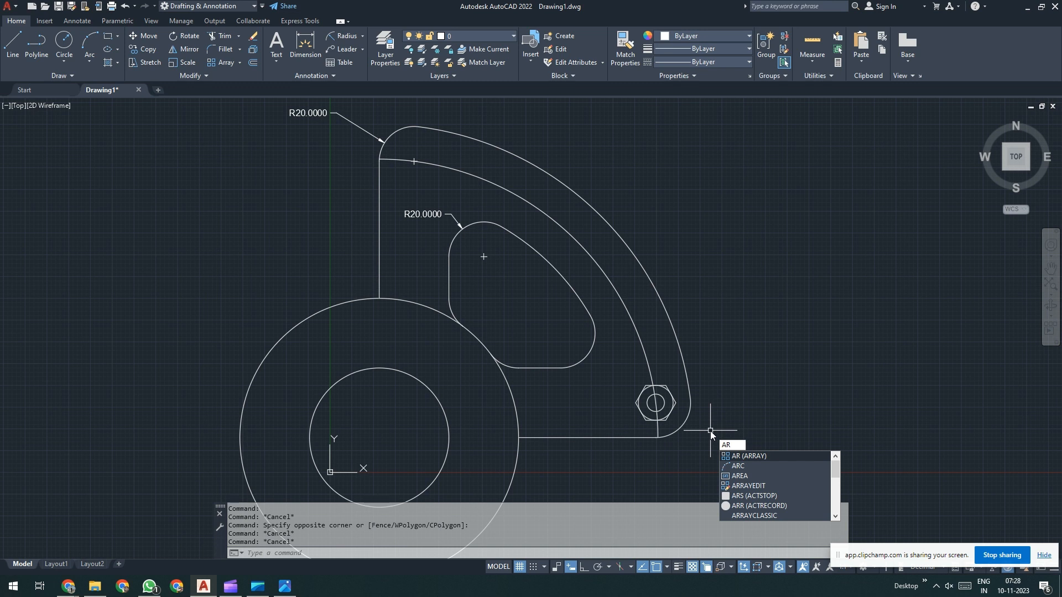
key(Return)
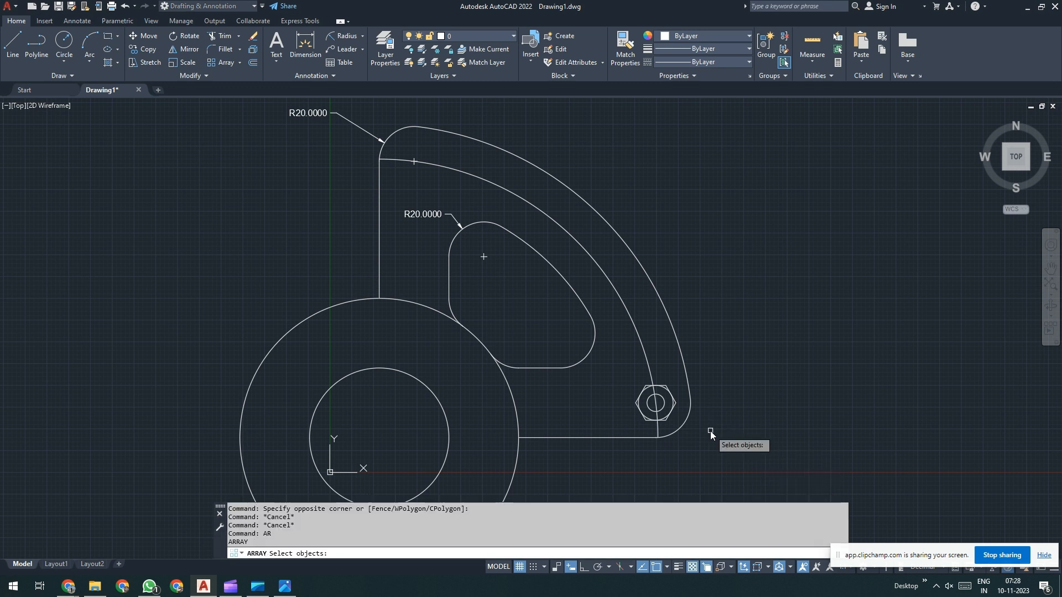
click(240, 62)
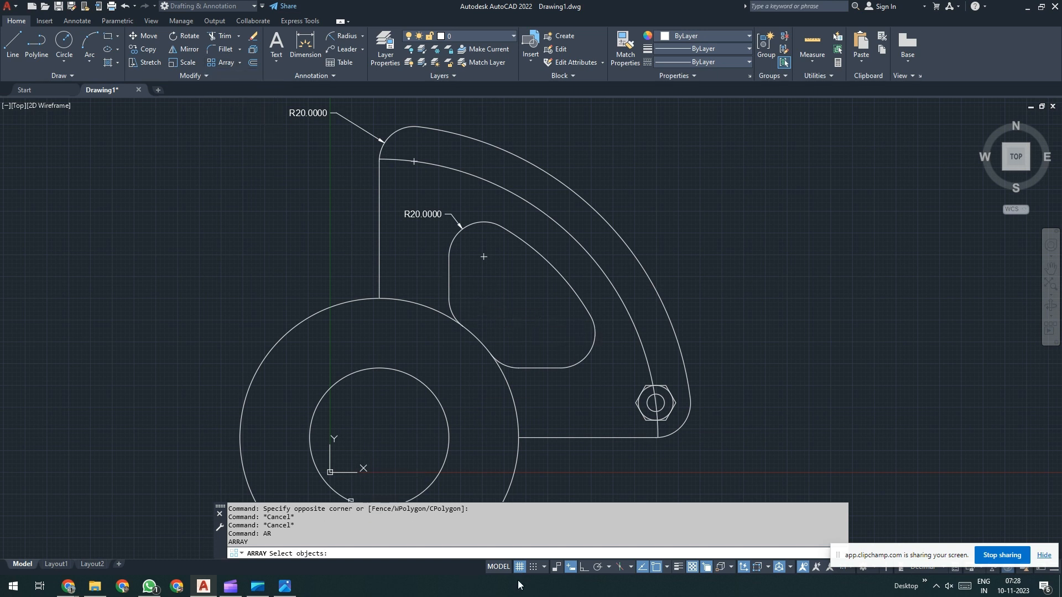
scroll(662, 403, up, 6)
click(698, 340)
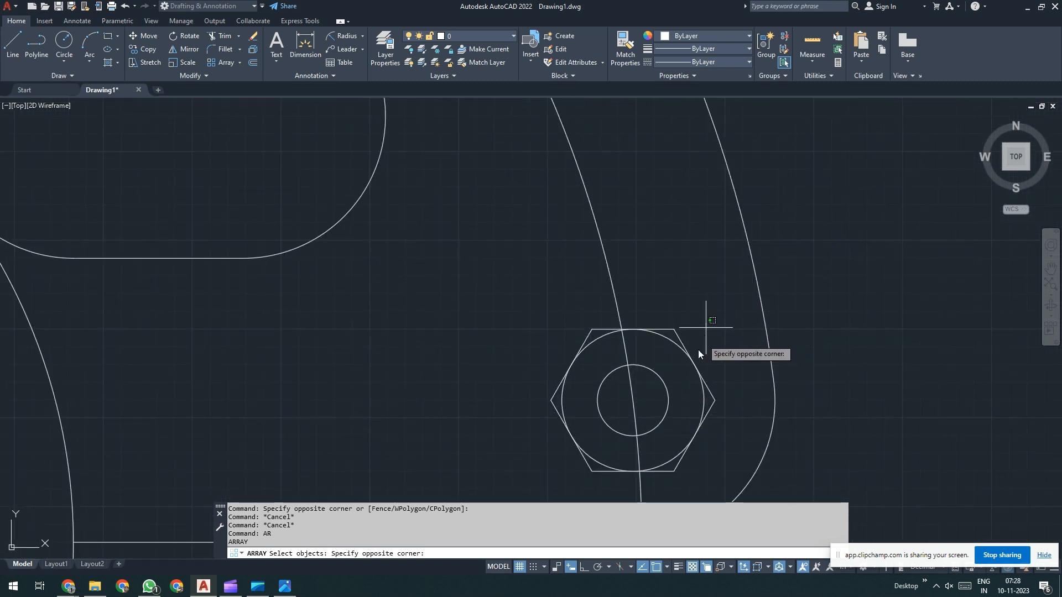
click(659, 407)
scroll(692, 394, down, 3)
scroll(692, 393, down, 4)
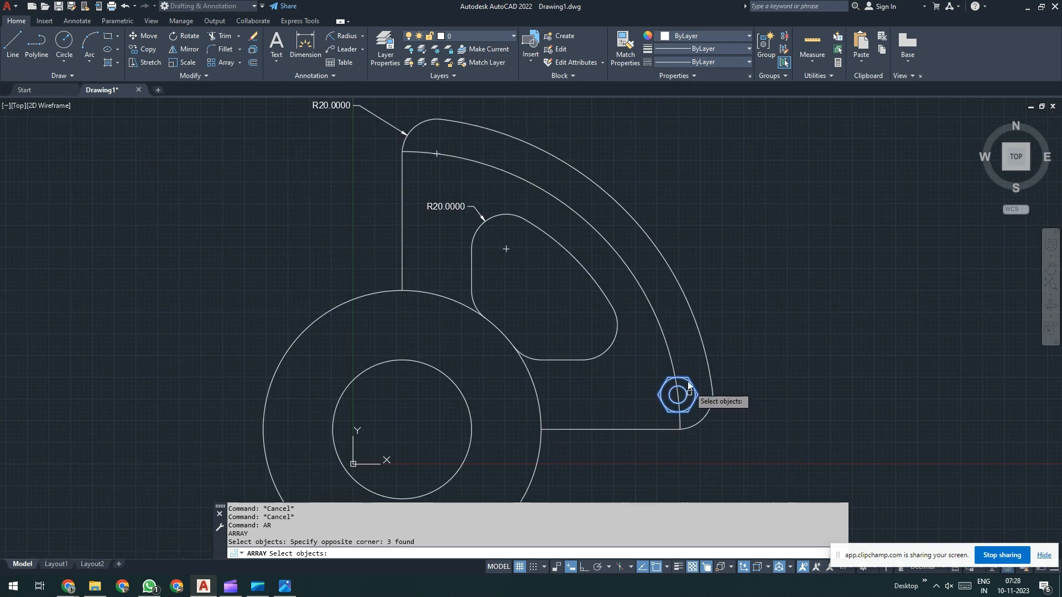
scroll(695, 375, up, 2)
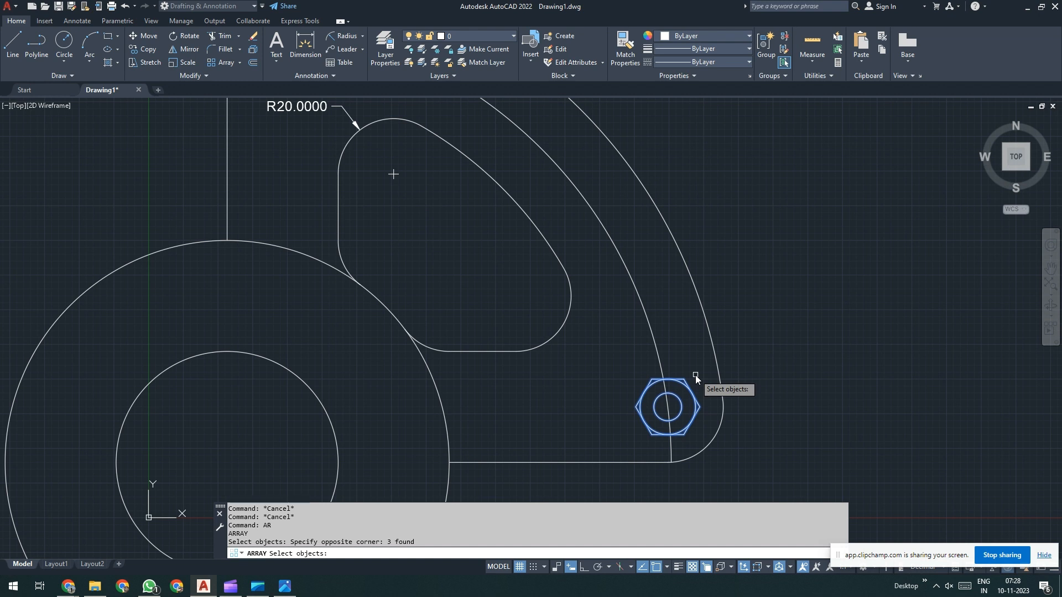
scroll(675, 405, down, 2)
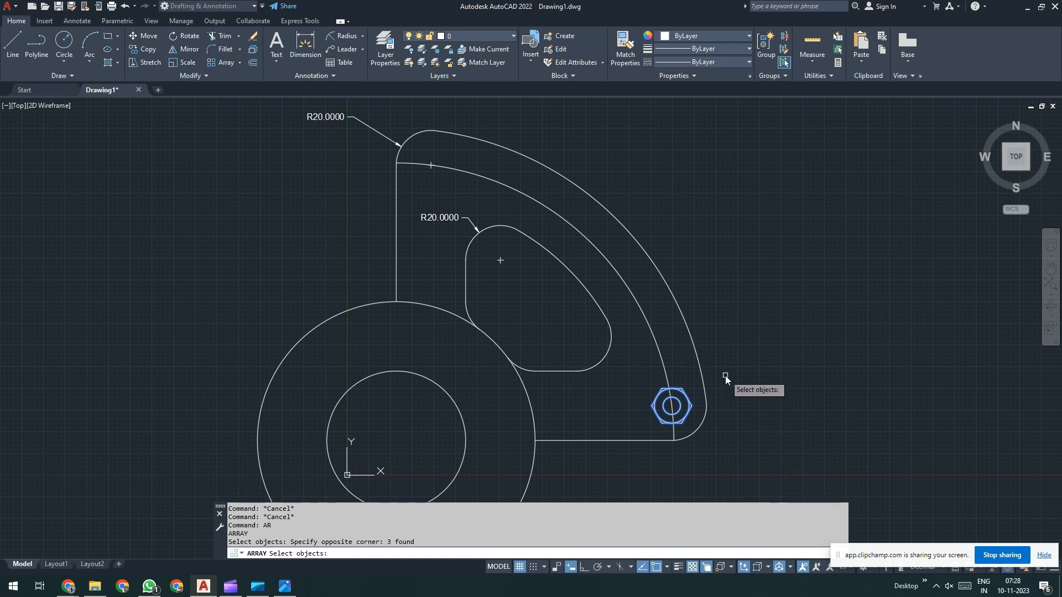
key(Return)
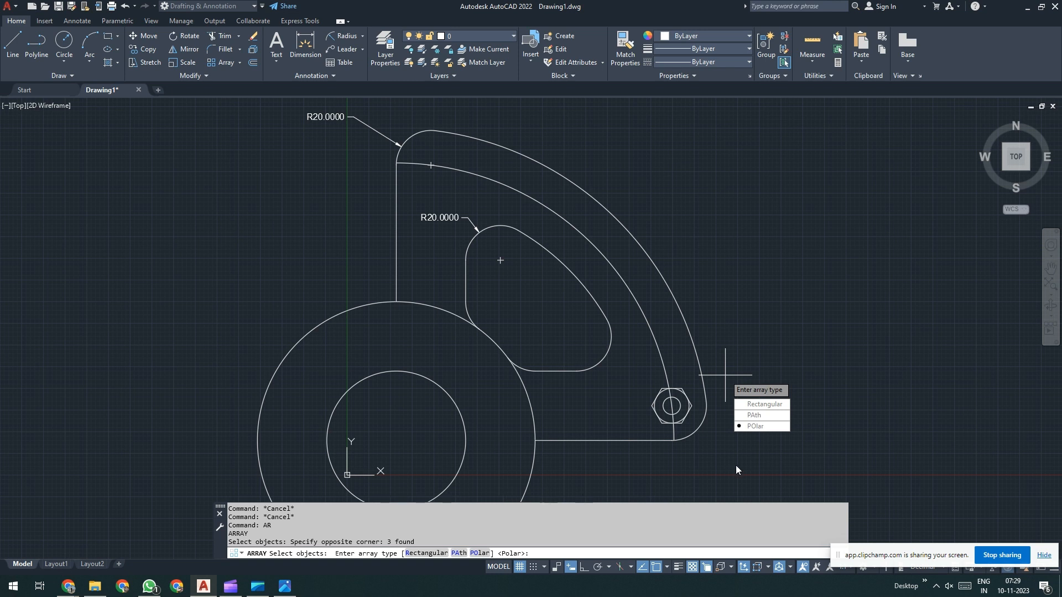
click(763, 426)
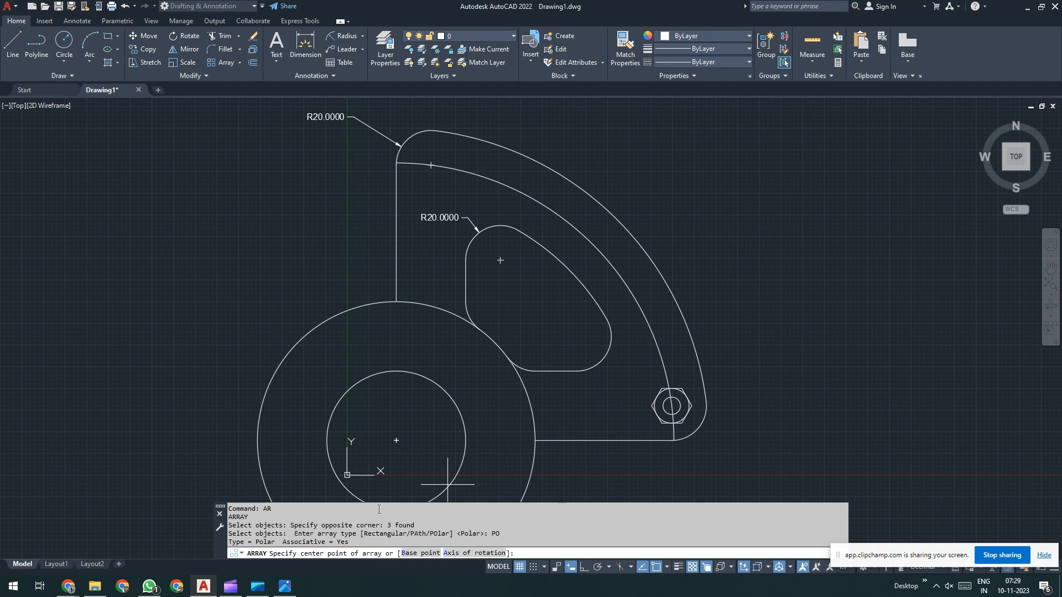
Step: Check the array centre in Exercise (5).jpg and place it at the common centre of the radius 40 and radius 80 circles
click(285, 586)
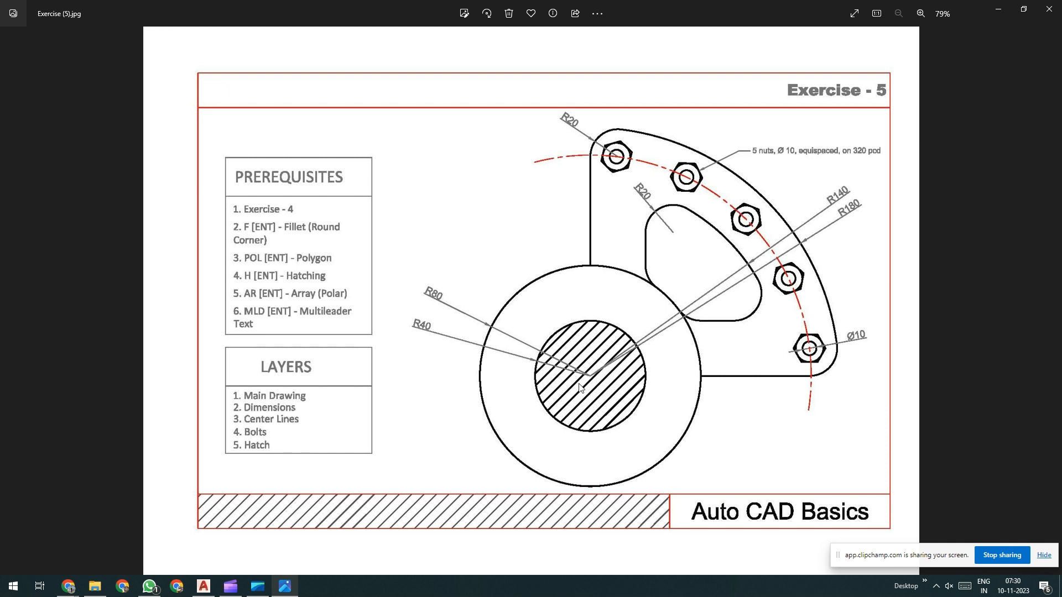
click(204, 586)
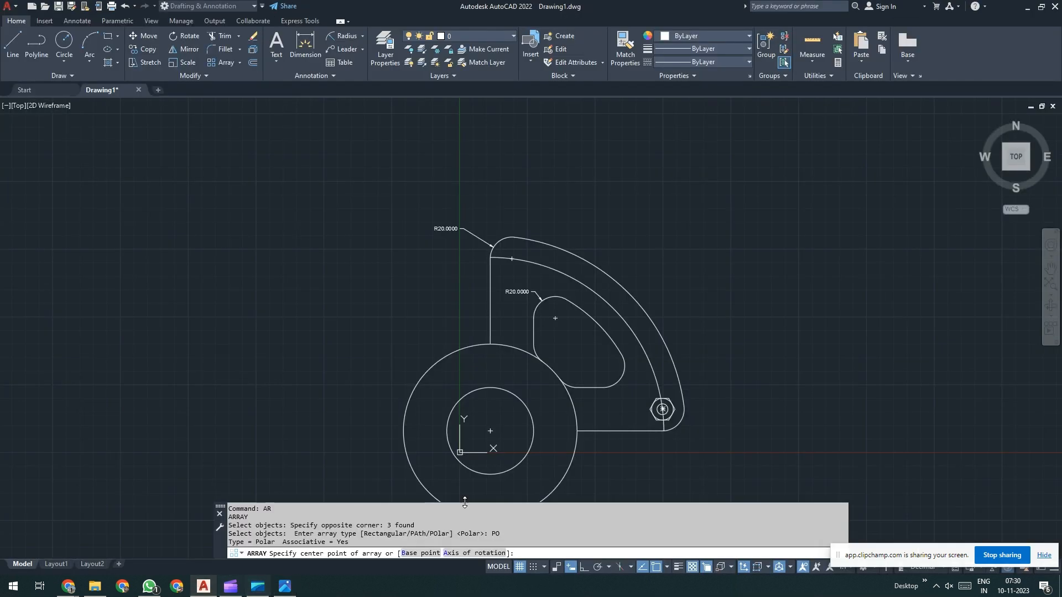
click(491, 432)
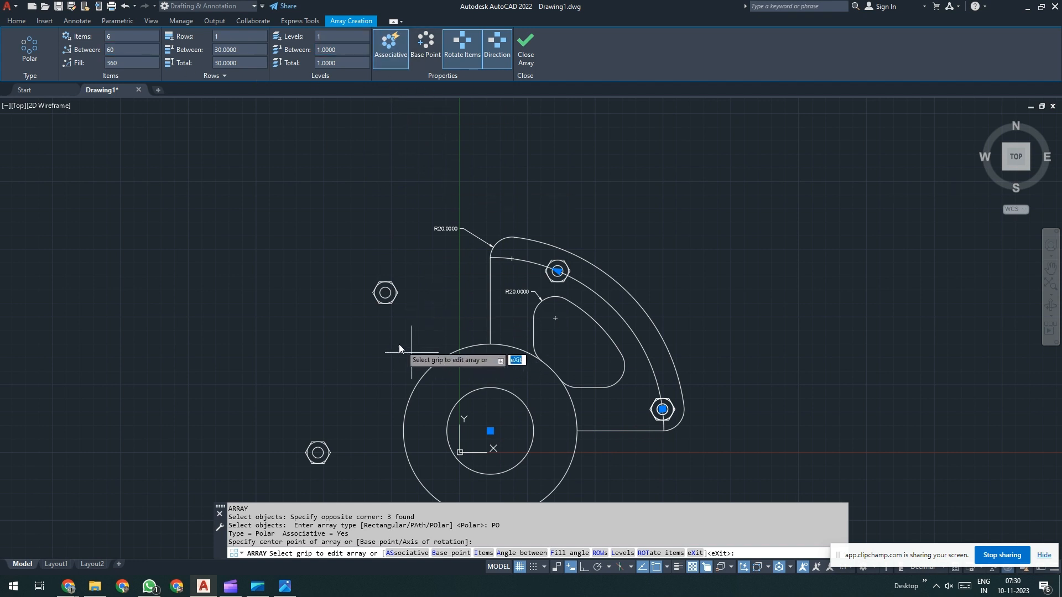
middle_drag(399, 347, 350, 292)
scroll(387, 310, down, 2)
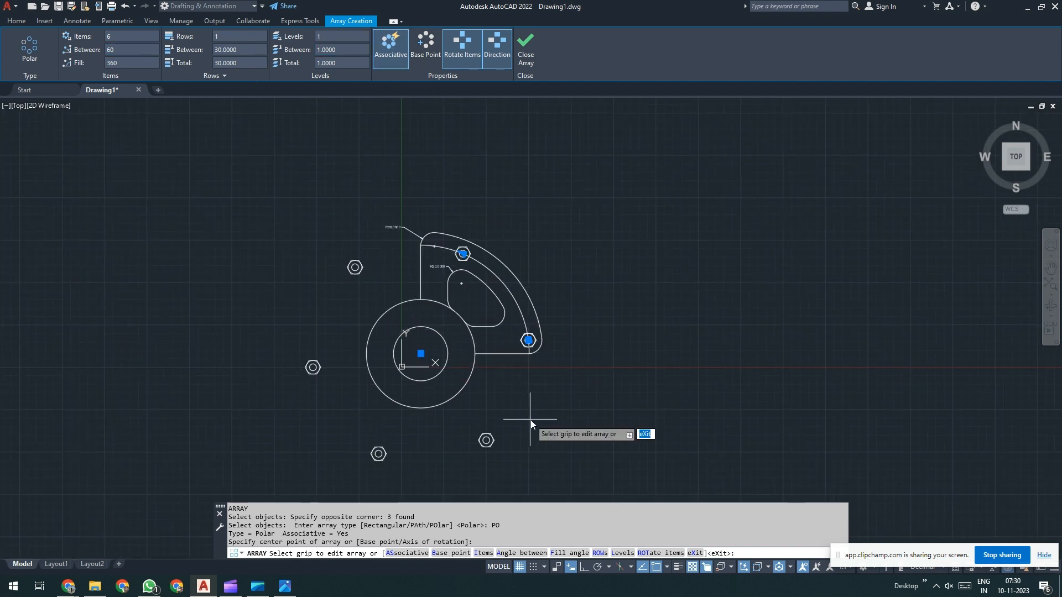
Step: Try to adjust the angle between the arrayed nuts with the second nut's grip
click(120, 37)
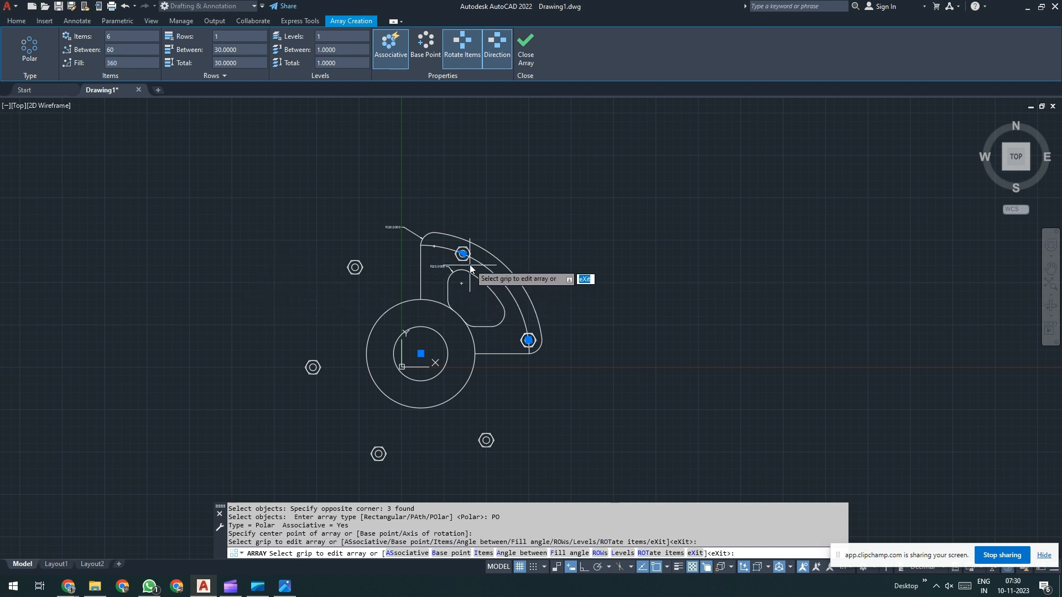
scroll(462, 254, up, 4)
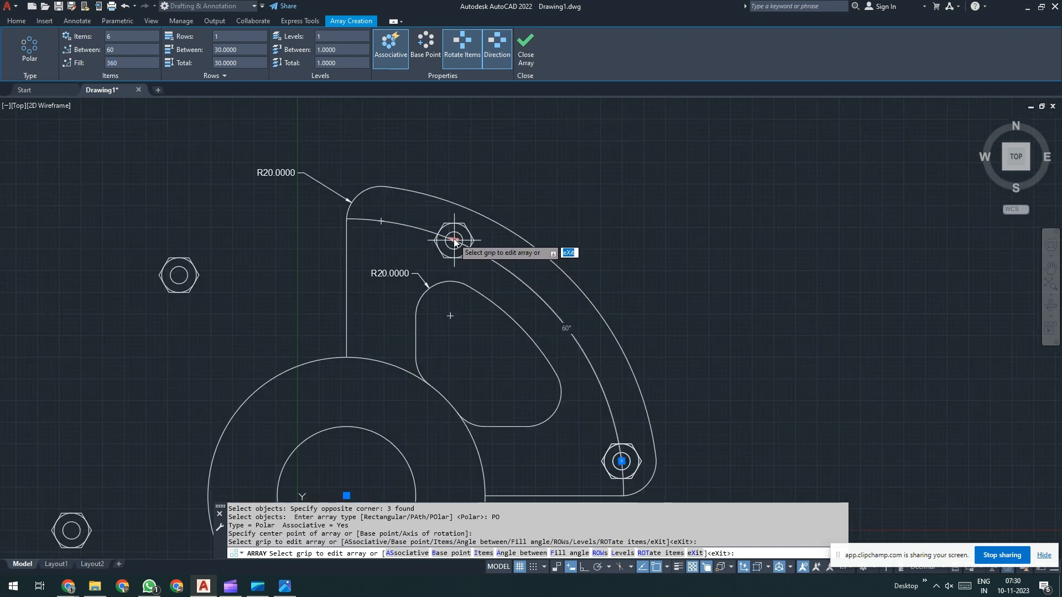
scroll(476, 276, down, 4)
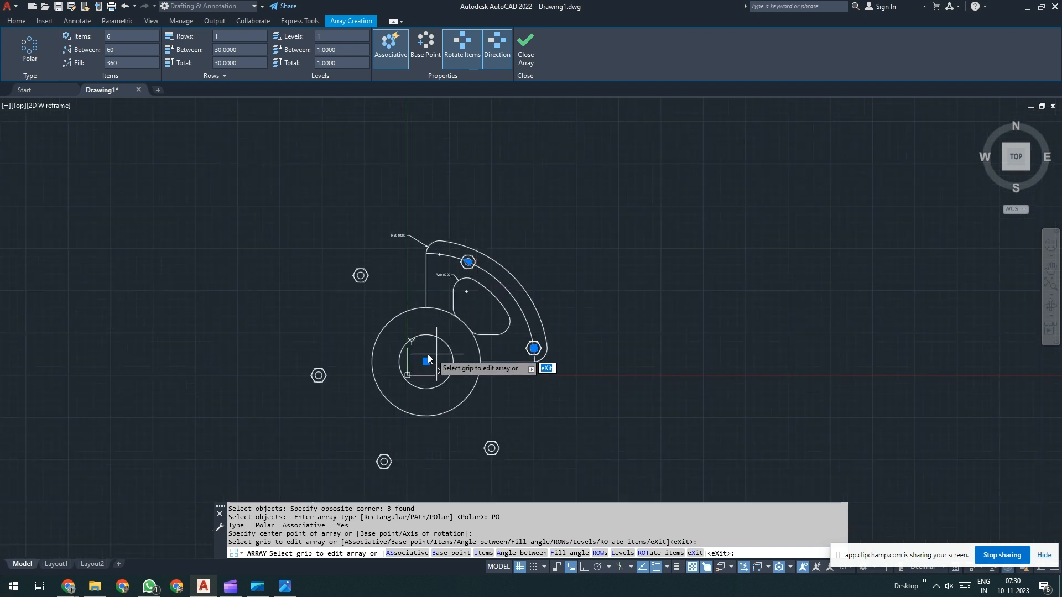
click(468, 262)
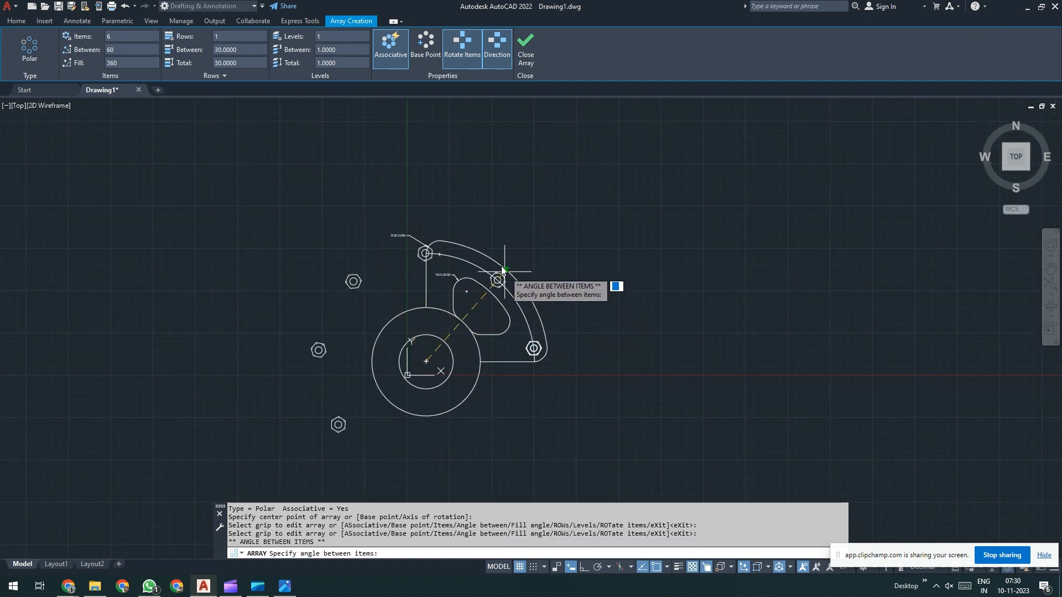
click(334, 215)
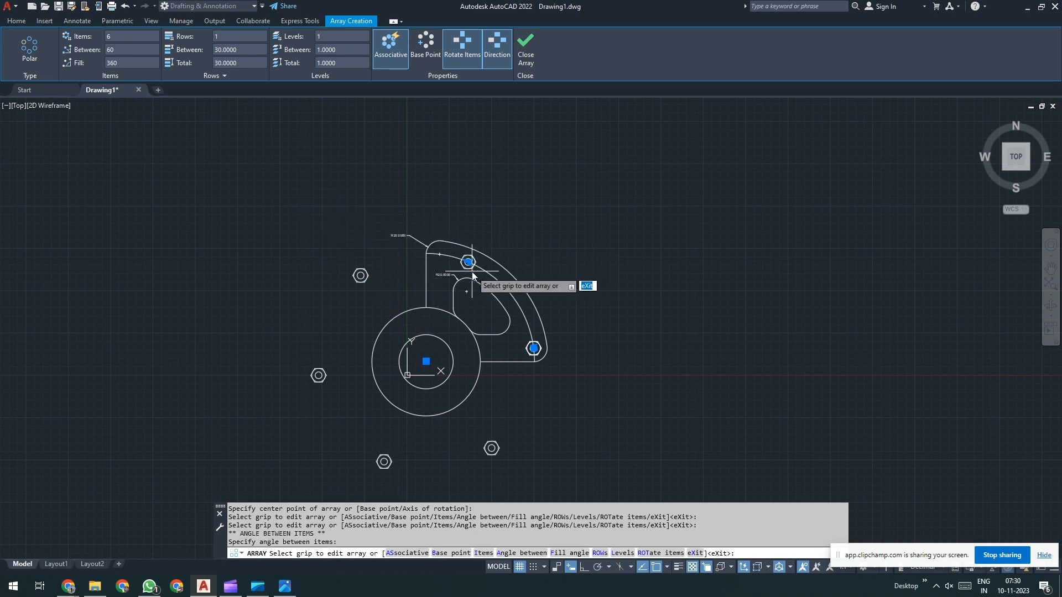
Step: Reduce the angle between the arrayed nuts to about 13 degrees so they follow the bracket's centre arc
scroll(470, 265, up, 2)
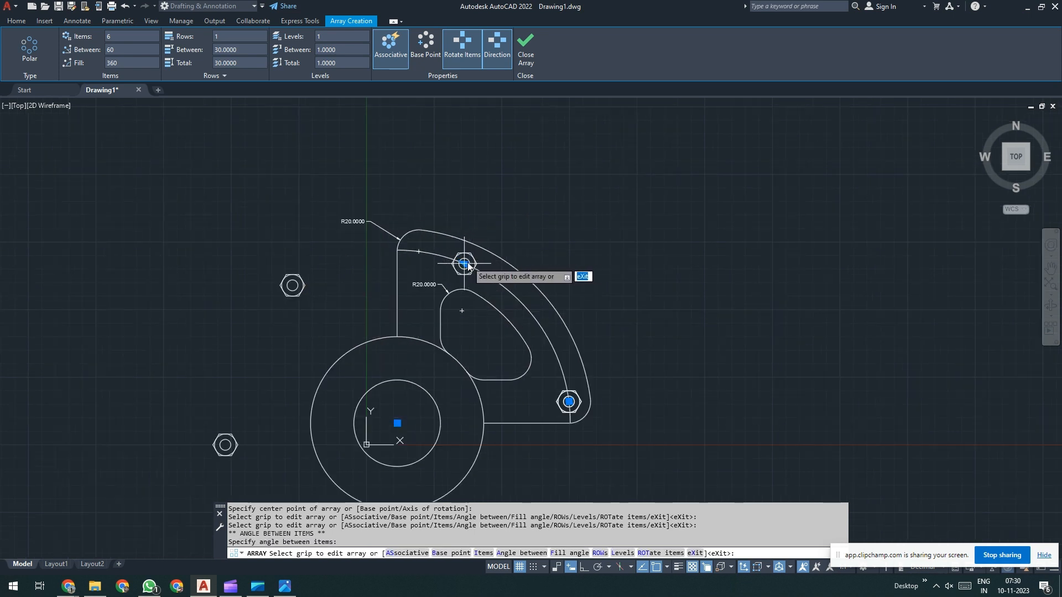
click(468, 265)
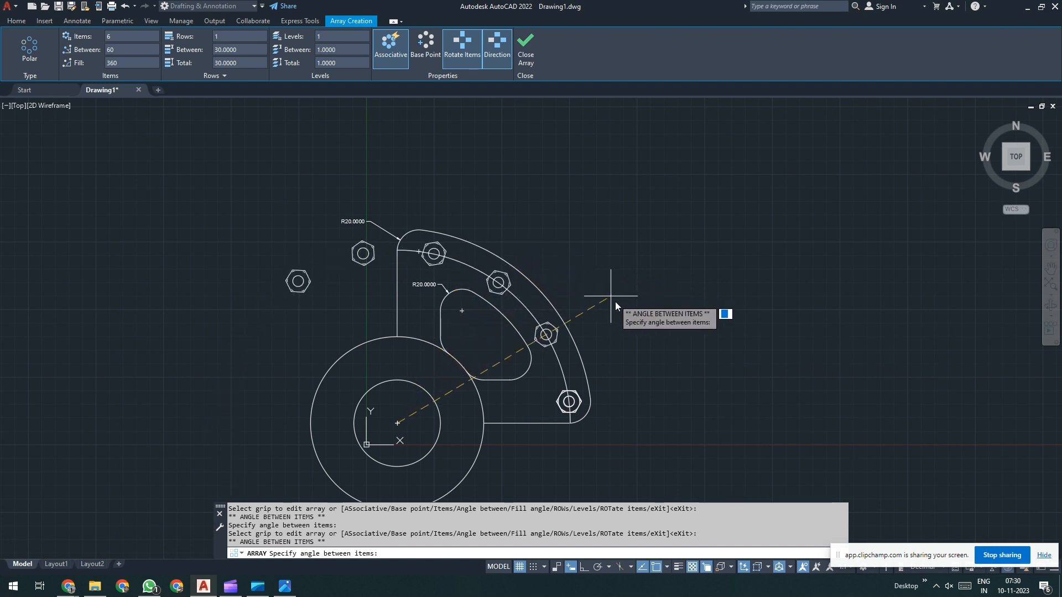
click(645, 333)
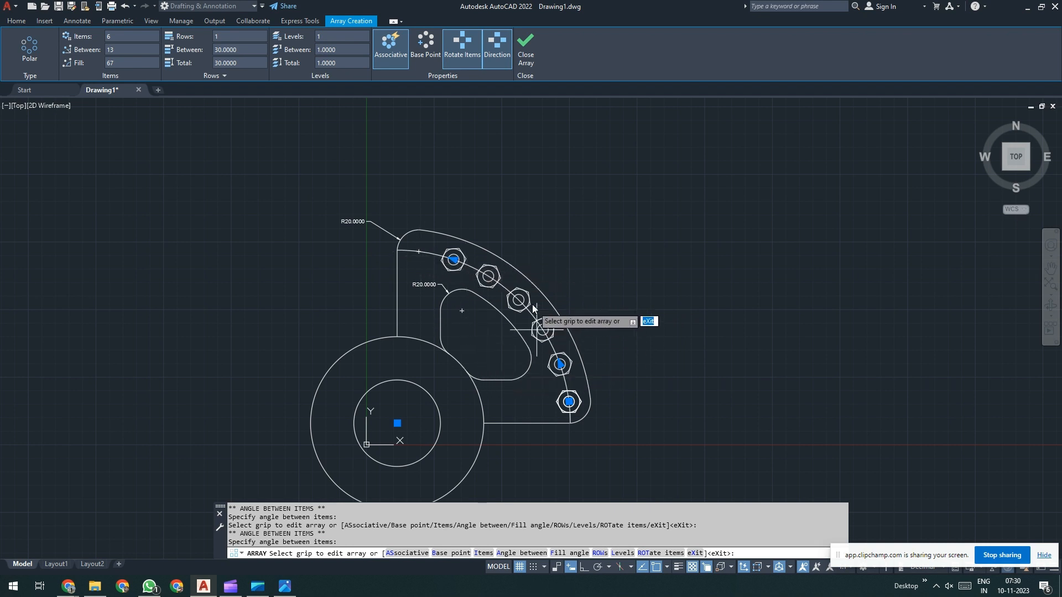
scroll(553, 244, up, 4)
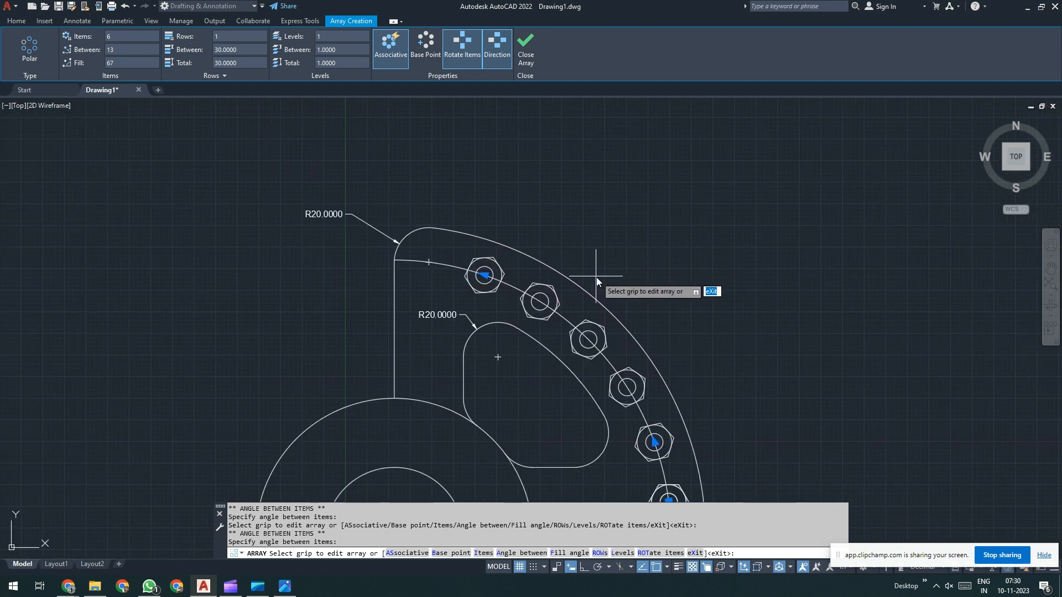
scroll(604, 287, down, 4)
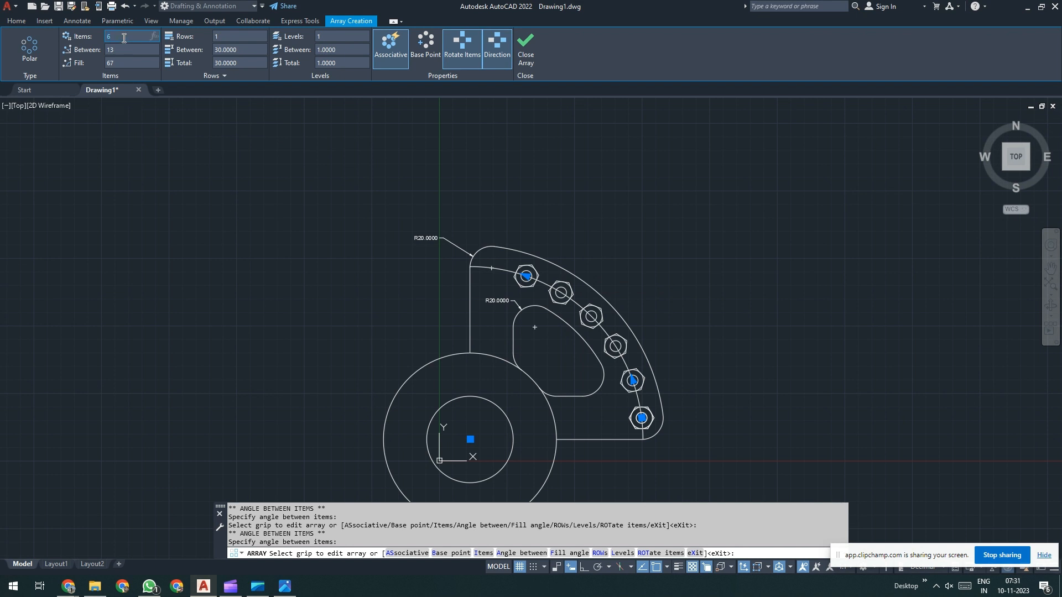
Step: Set the nut array's item count to 5 and finish the polar array
key(Return)
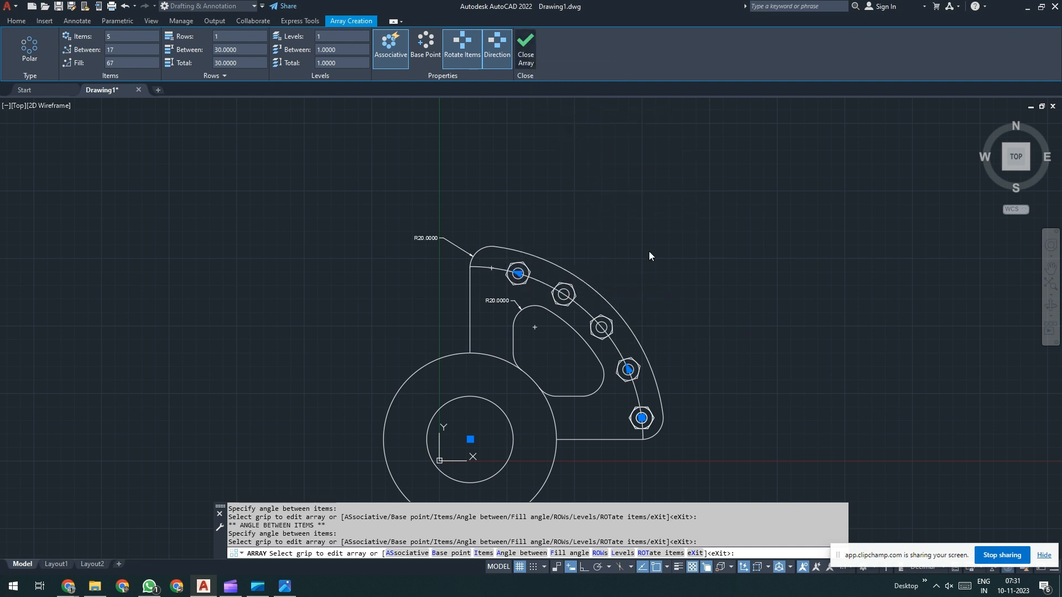
click(526, 51)
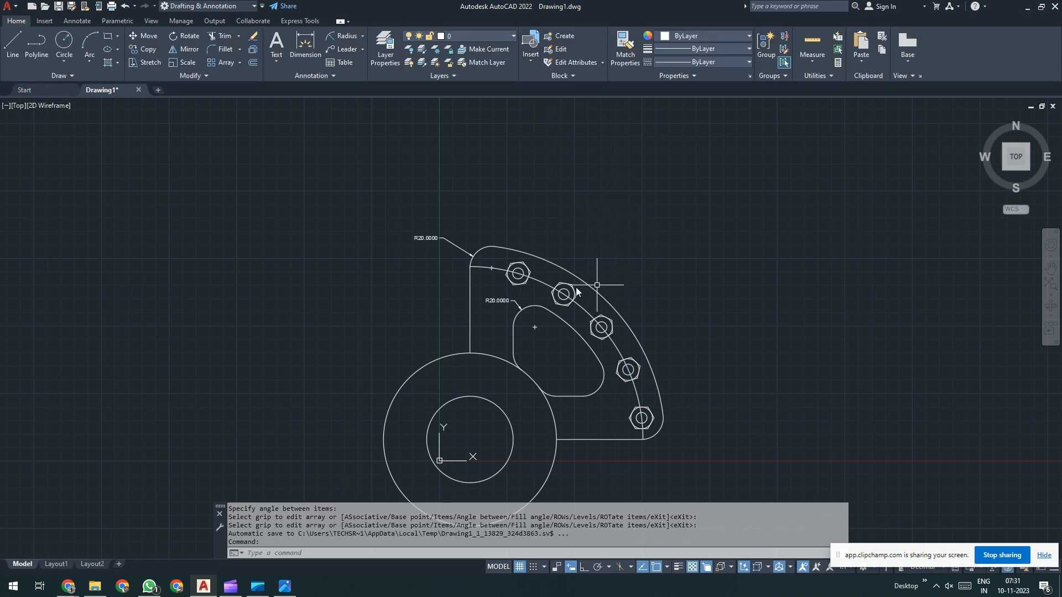
Step: Increase the nut array's fill angle to about 76 degrees, placing the last nut at the centre of the upper radius 20 fillet
scroll(539, 276, up, 2)
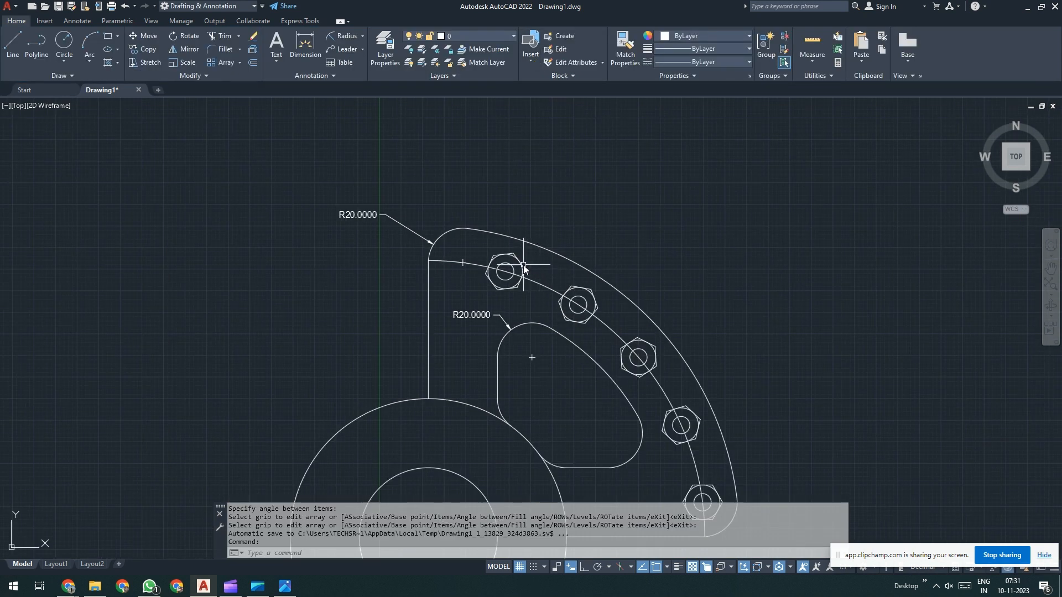
click(524, 269)
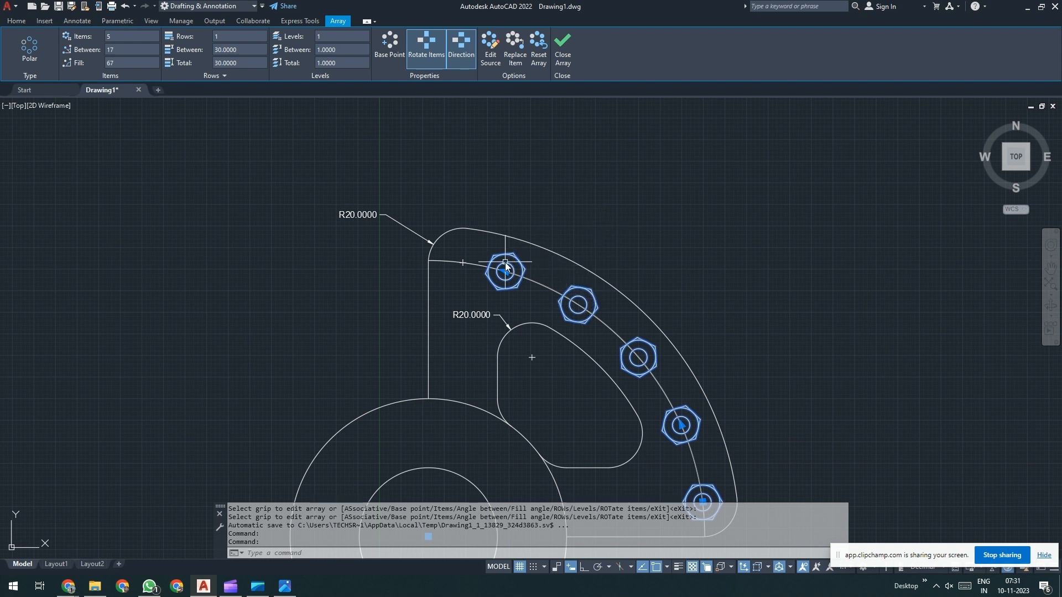
mouse_move(506, 274)
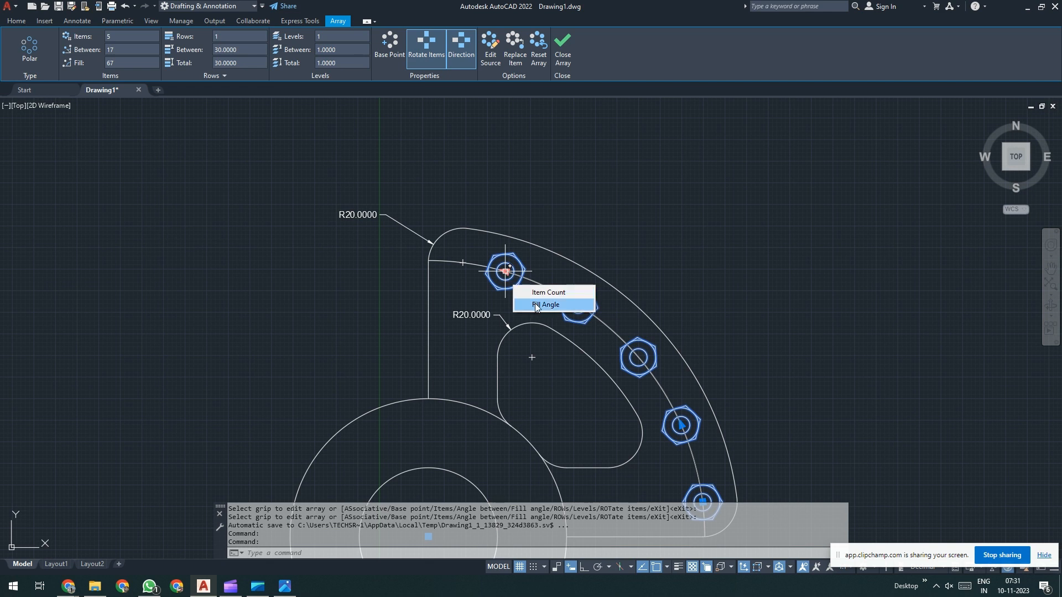
click(535, 305)
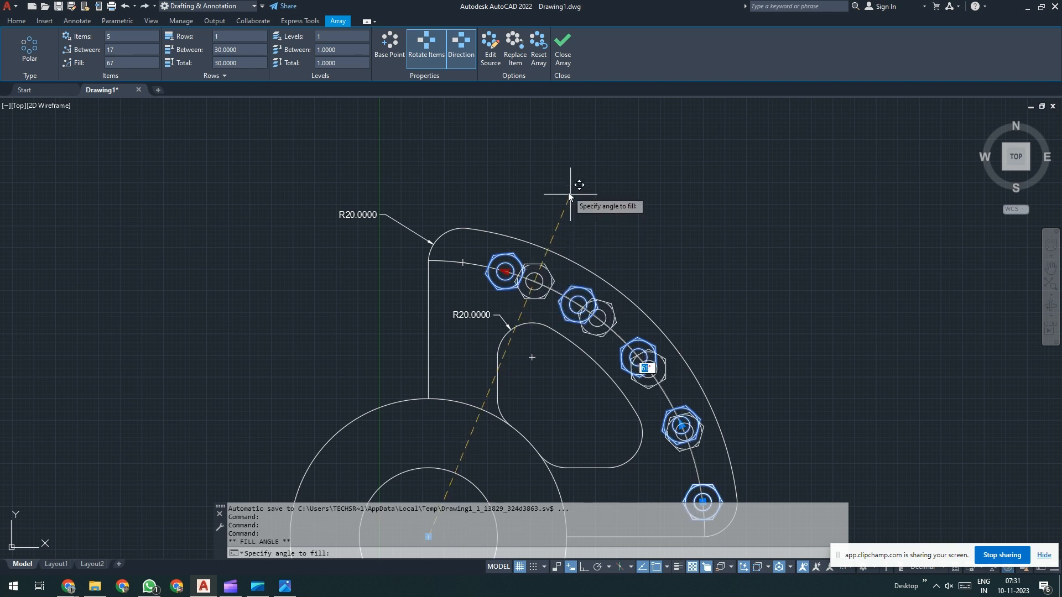
scroll(601, 191, down, 2)
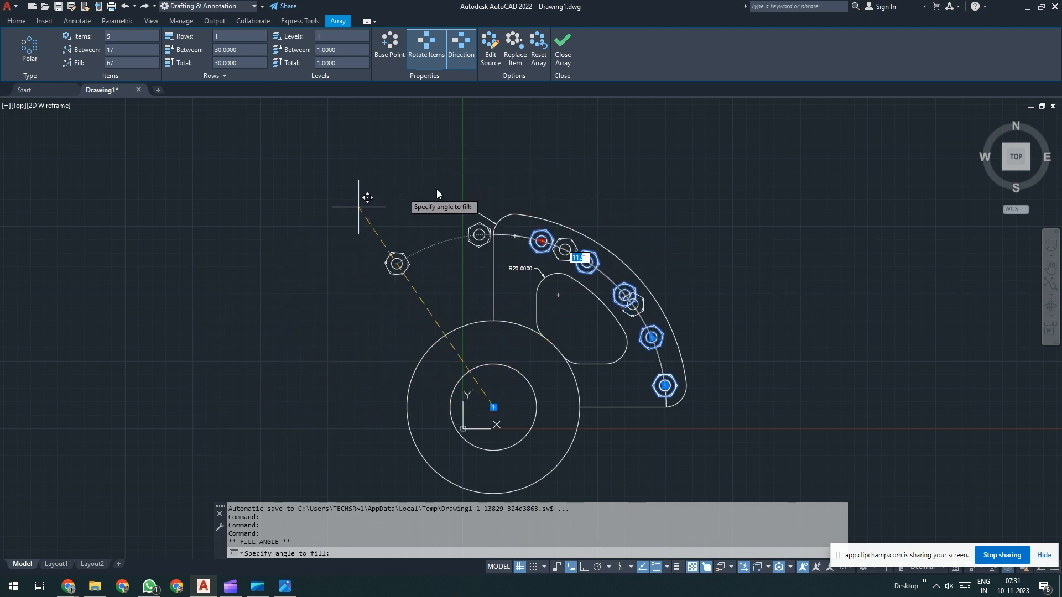
scroll(594, 218, up, 2)
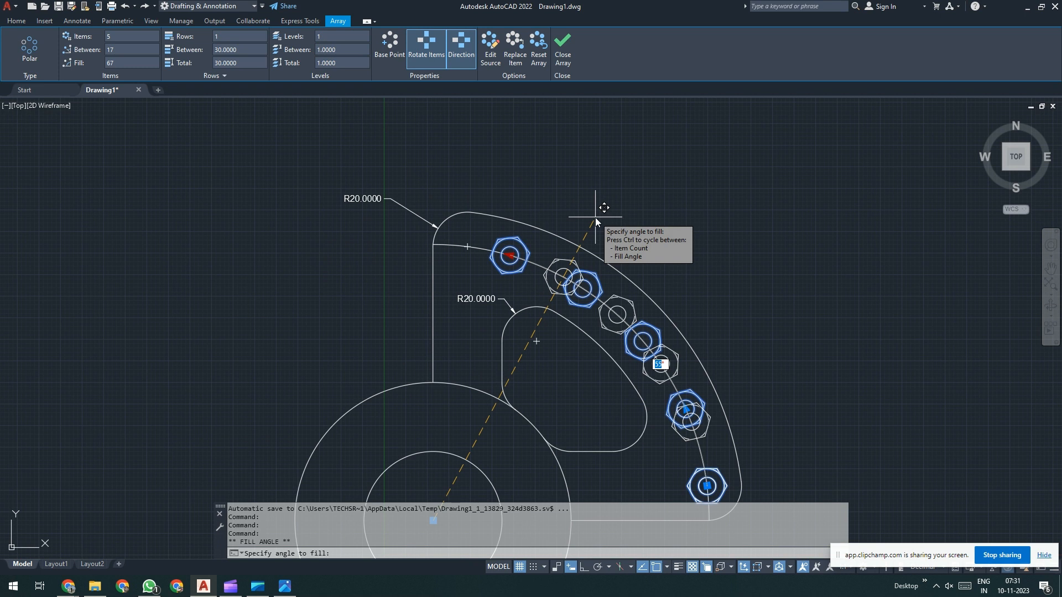
scroll(487, 273, up, 2)
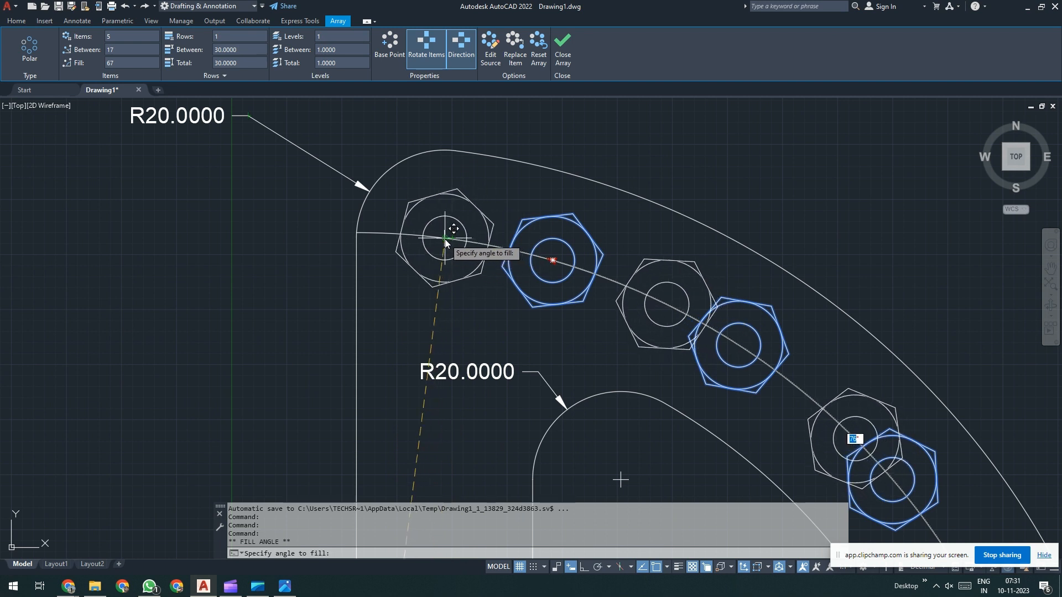
click(445, 244)
scroll(564, 323, down, 2)
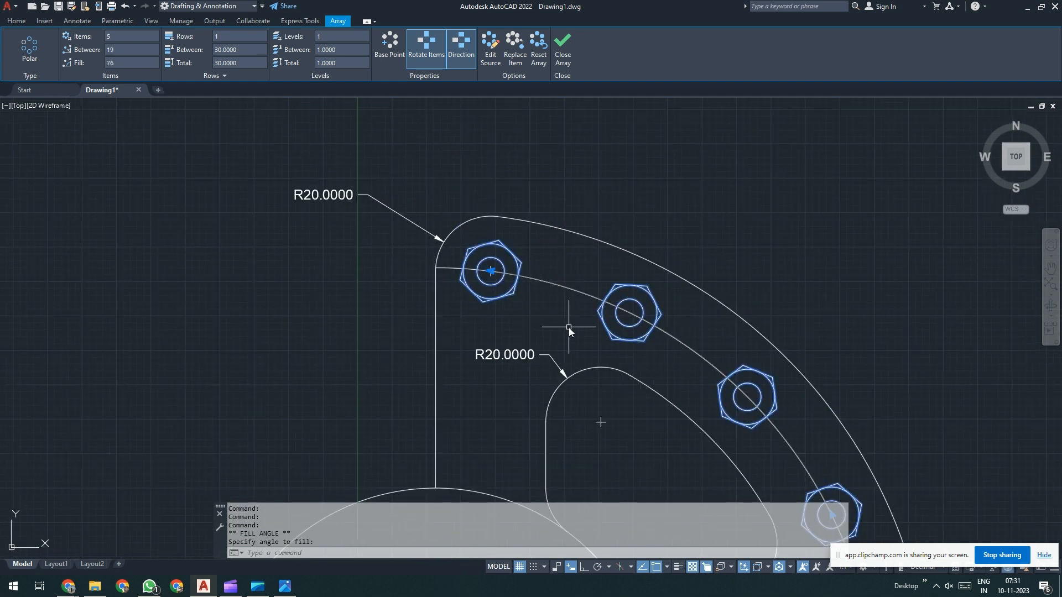
scroll(558, 323, down, 3)
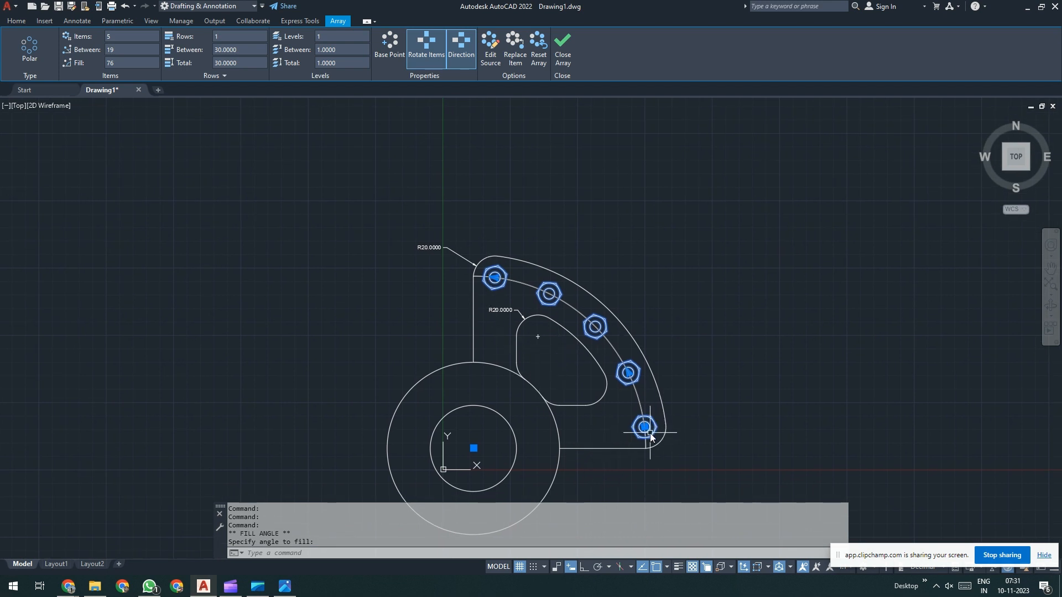
mouse_move(645, 428)
key(Escape)
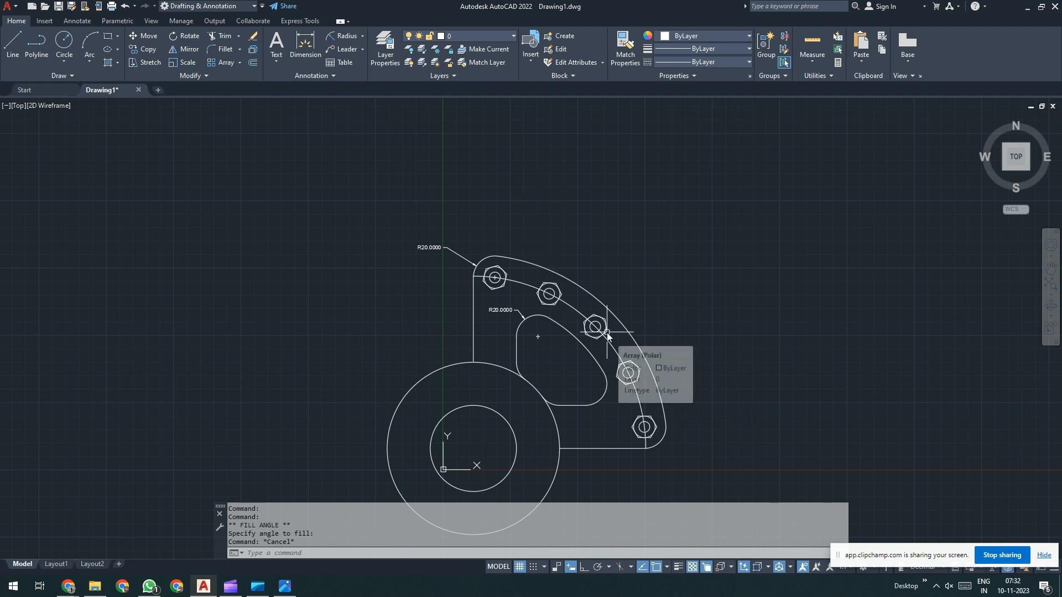
key(Escape)
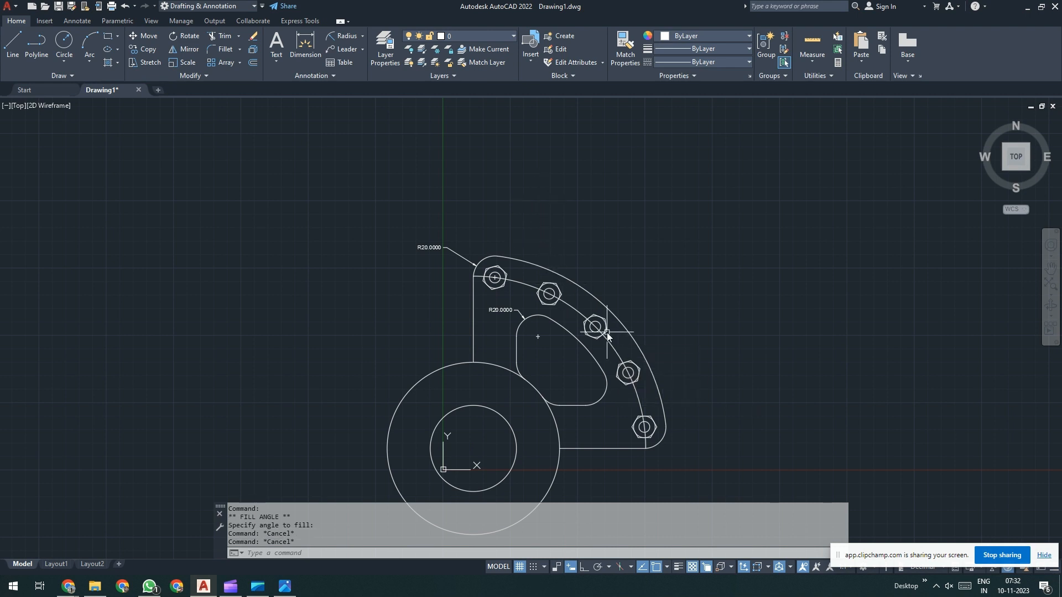
Step: Check the centre line in Exercise (5).jpg and set the colour of the arc through the nuts to red
click(584, 316)
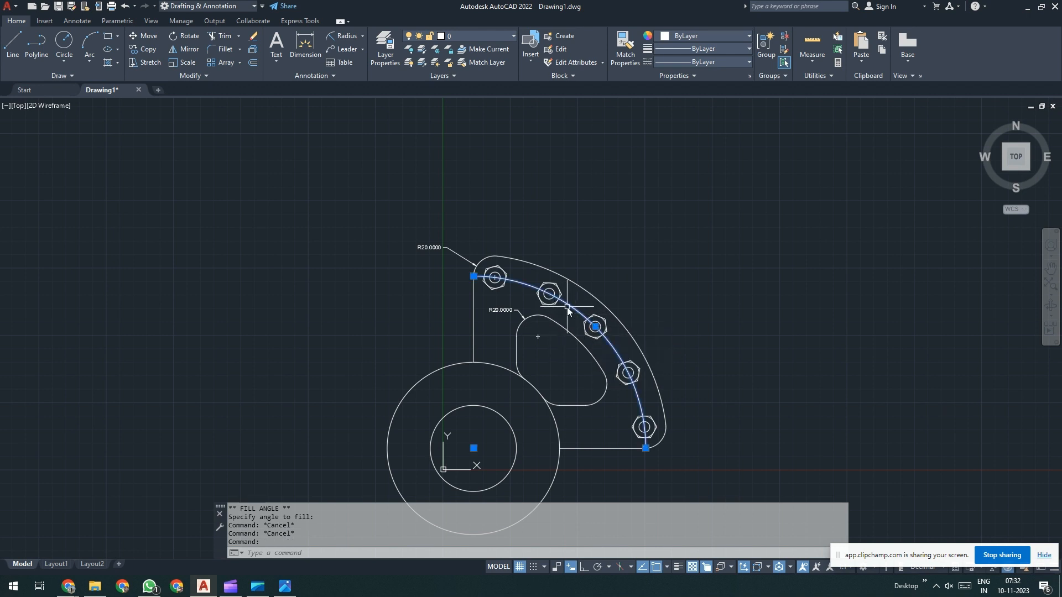
click(285, 586)
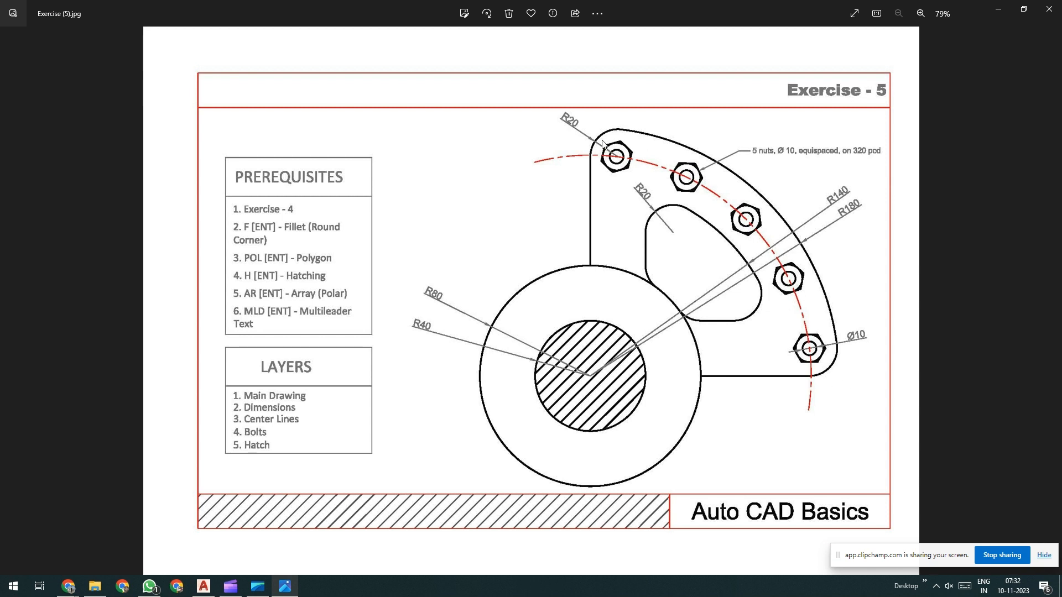
key(alt+Tab)
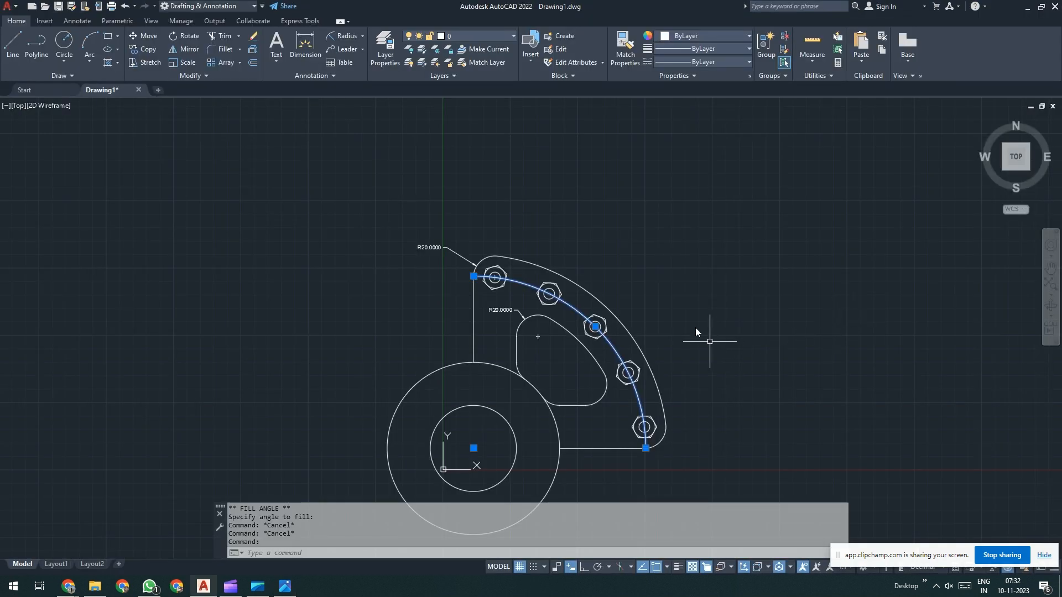
click(712, 38)
click(662, 148)
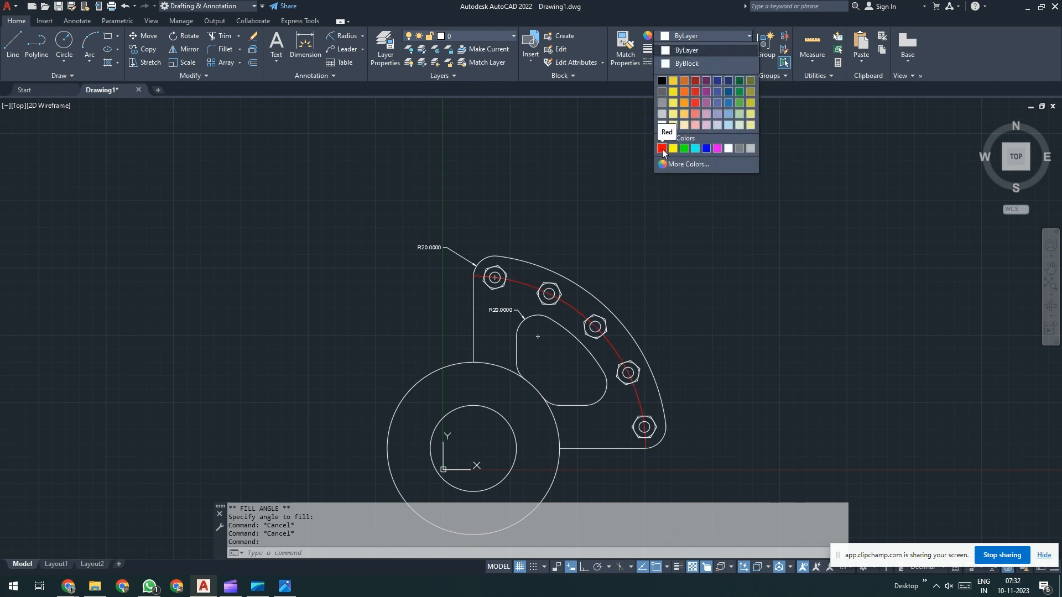
click(662, 149)
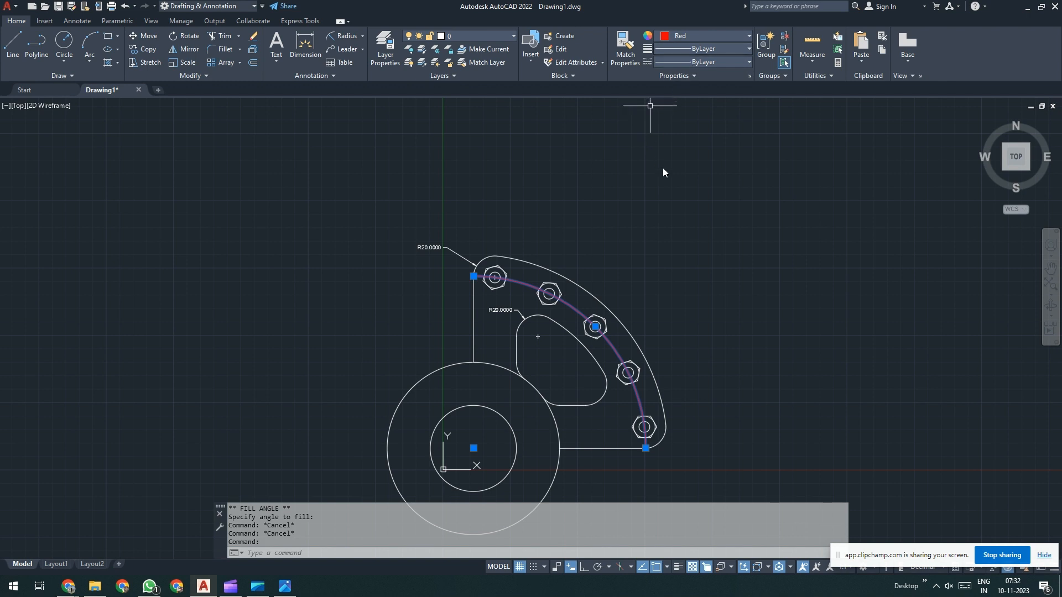
Step: Load the CENTER linetype from acad.lin into the drawing
click(725, 61)
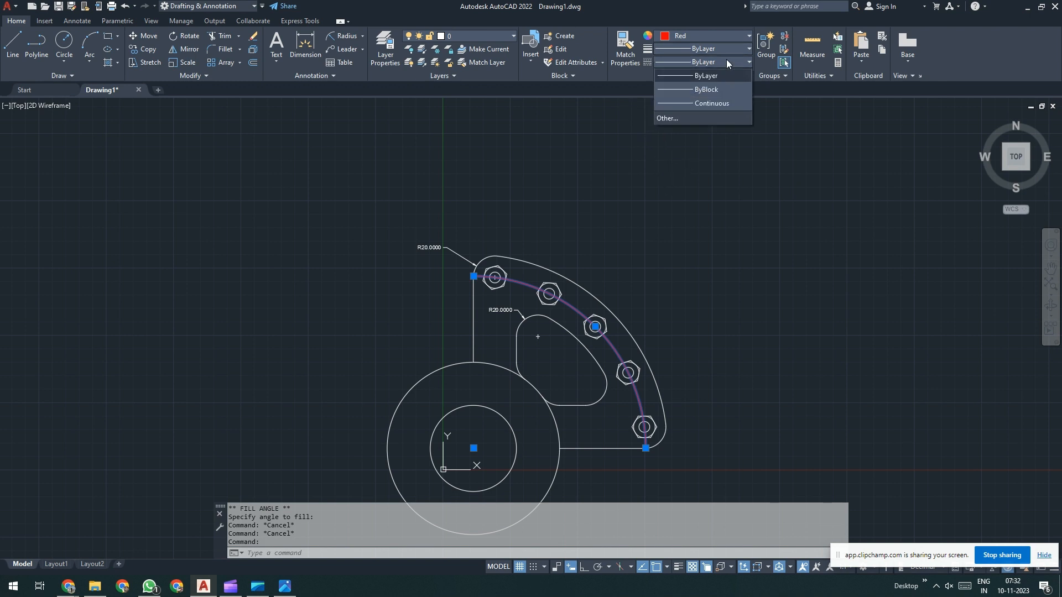
click(685, 118)
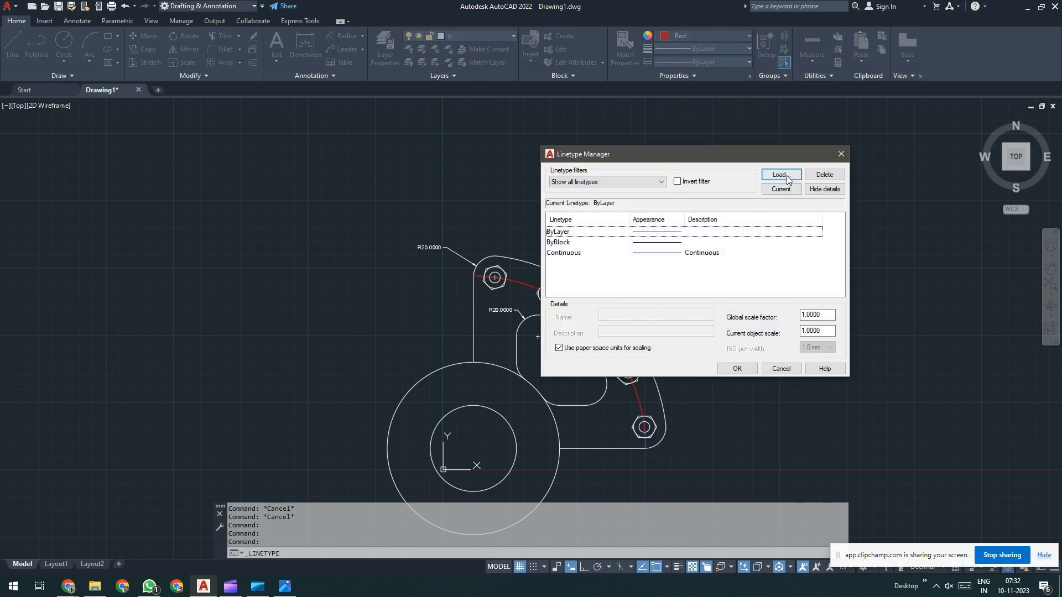
click(787, 177)
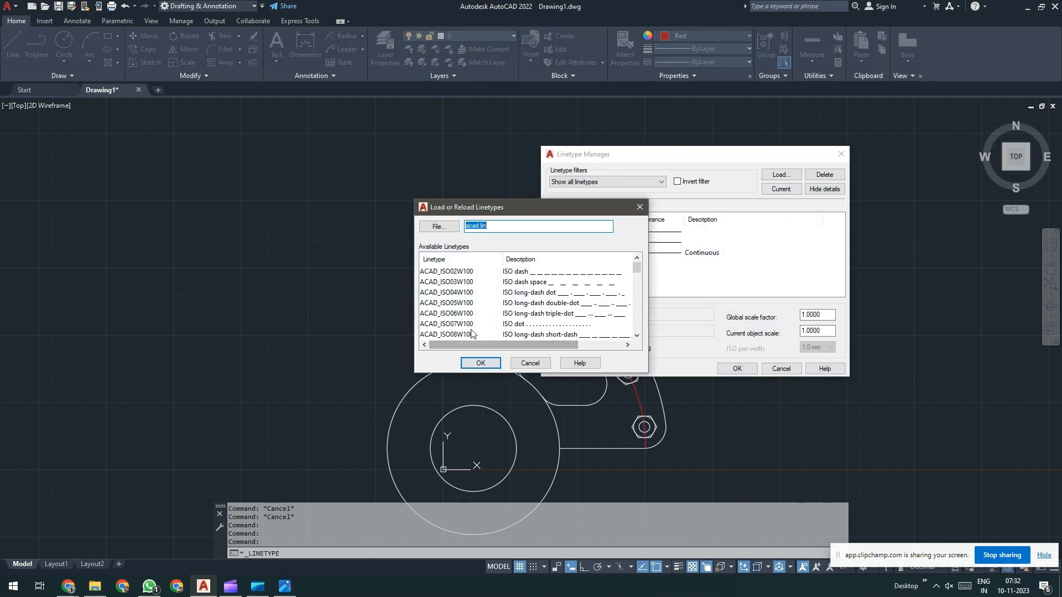
click(470, 334)
scroll(472, 333, down, 1)
scroll(467, 331, down, 4)
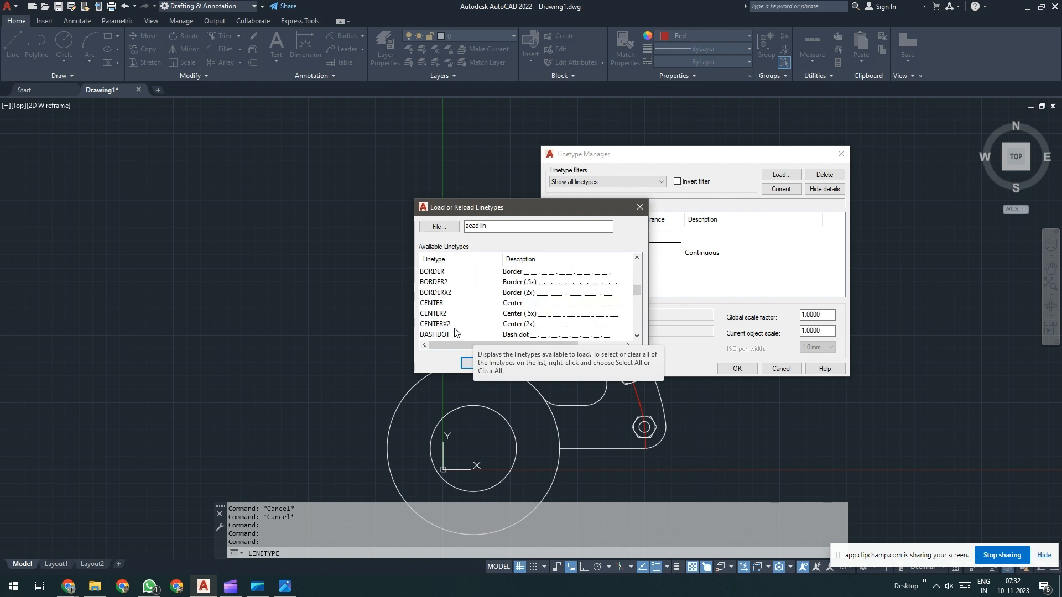
click(434, 303)
click(481, 363)
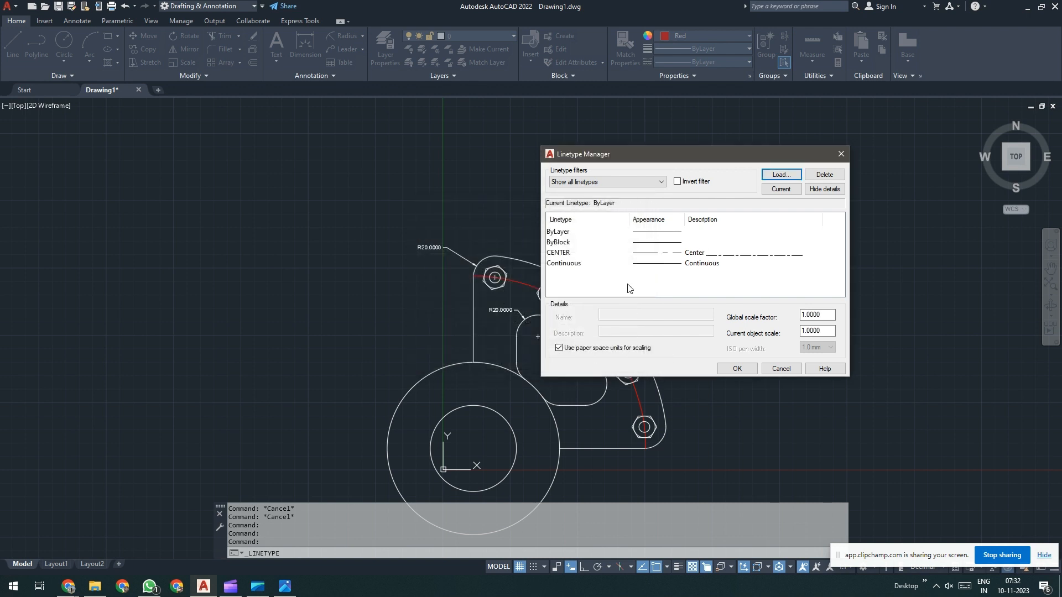
click(737, 368)
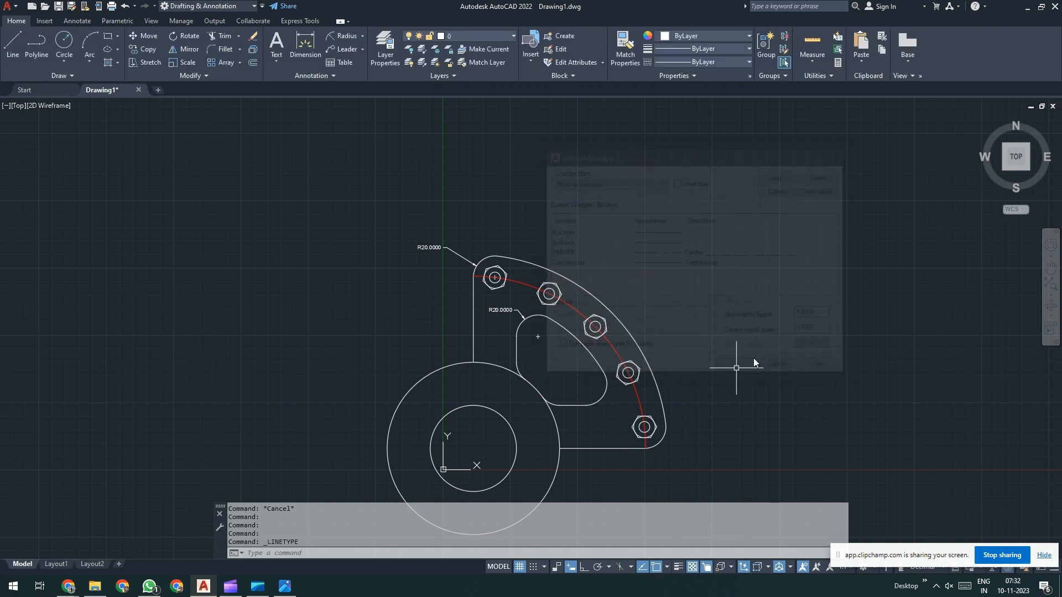
Step: Apply the CENTER linetype to the red arc through the nuts
click(727, 61)
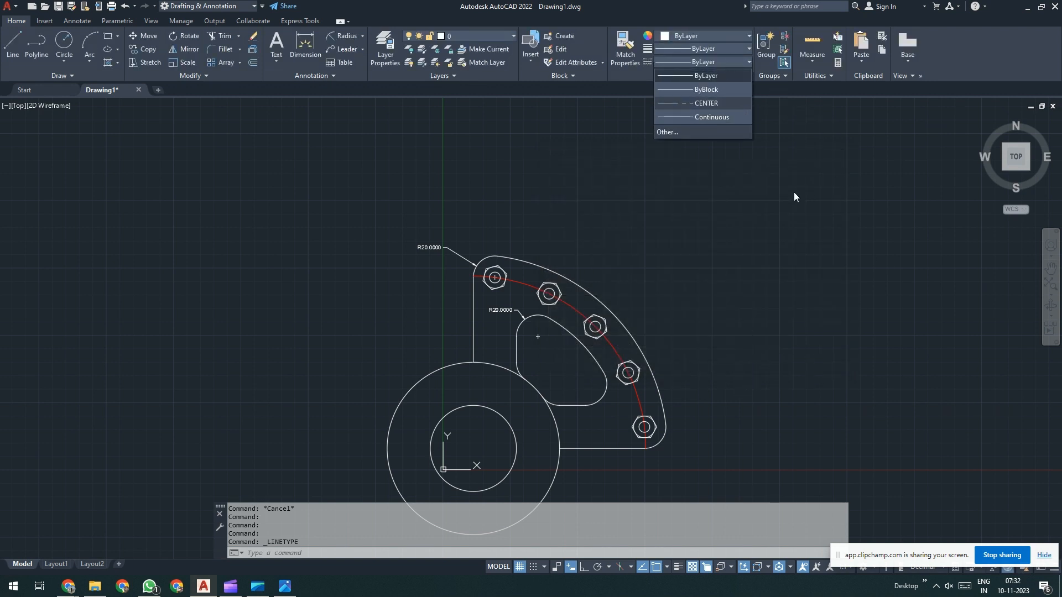
click(725, 244)
click(526, 285)
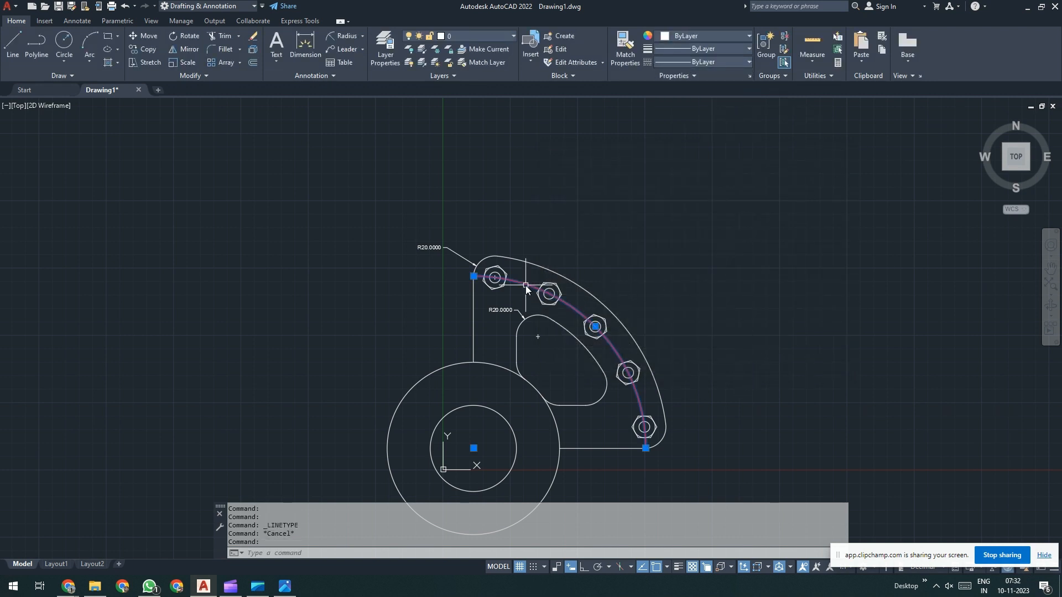
click(714, 59)
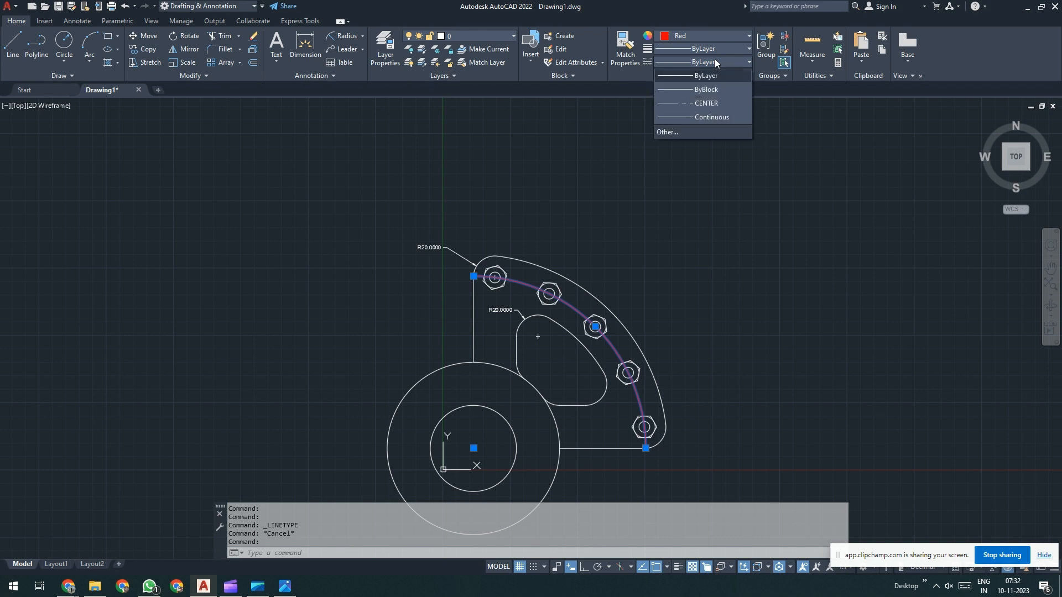
click(708, 103)
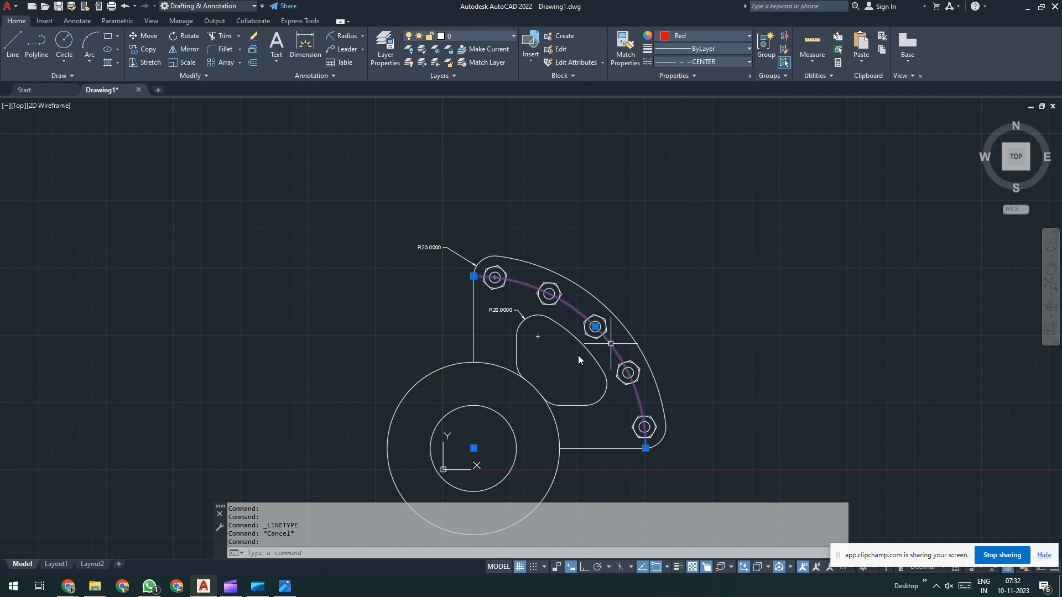
scroll(576, 310, up, 2)
scroll(576, 311, up, 2)
key(Escape)
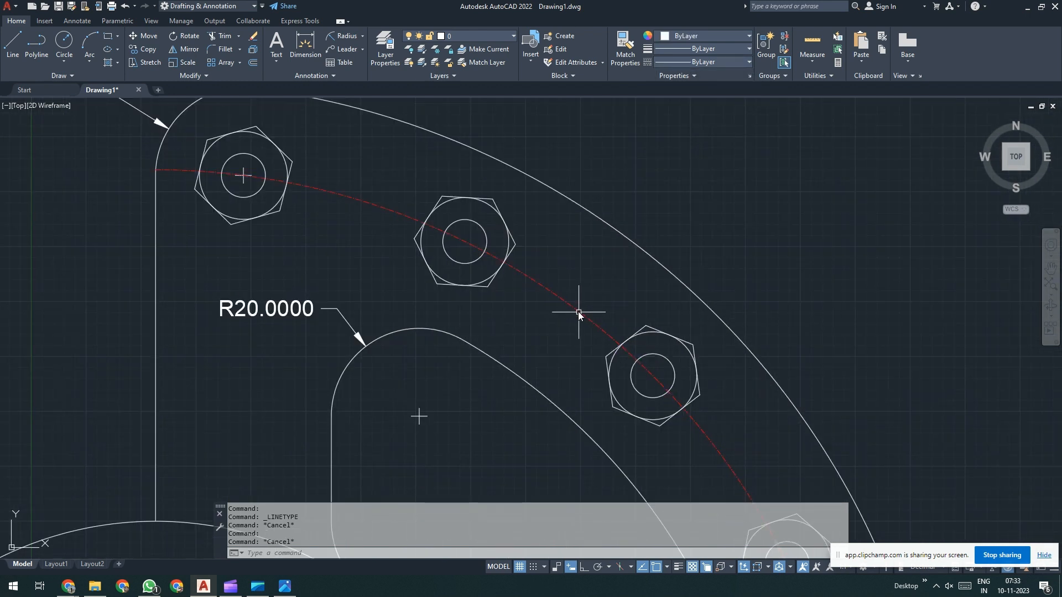
Step: Set the global linetype scale factor to 20 so the dashes of the centre line show at full view
scroll(575, 308, up, 3)
scroll(575, 308, up, 4)
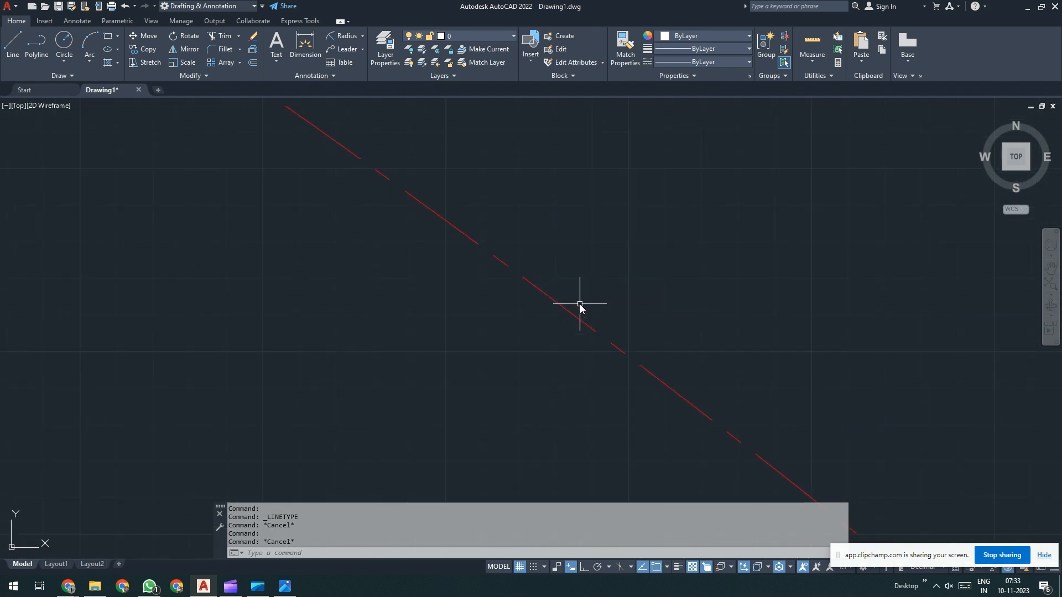
scroll(579, 304, down, 5)
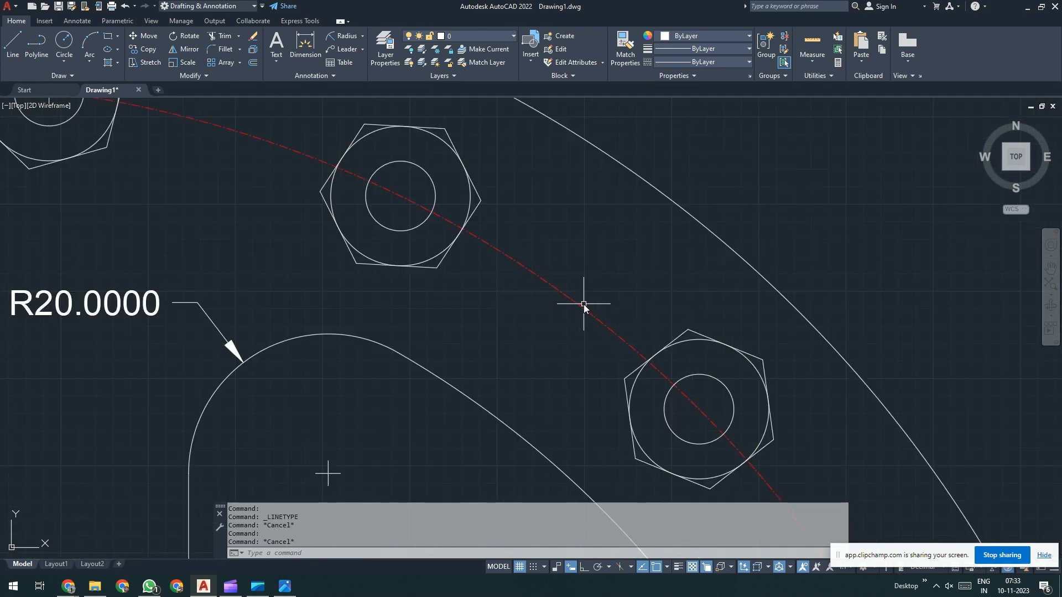
scroll(583, 304, down, 2)
scroll(583, 304, down, 5)
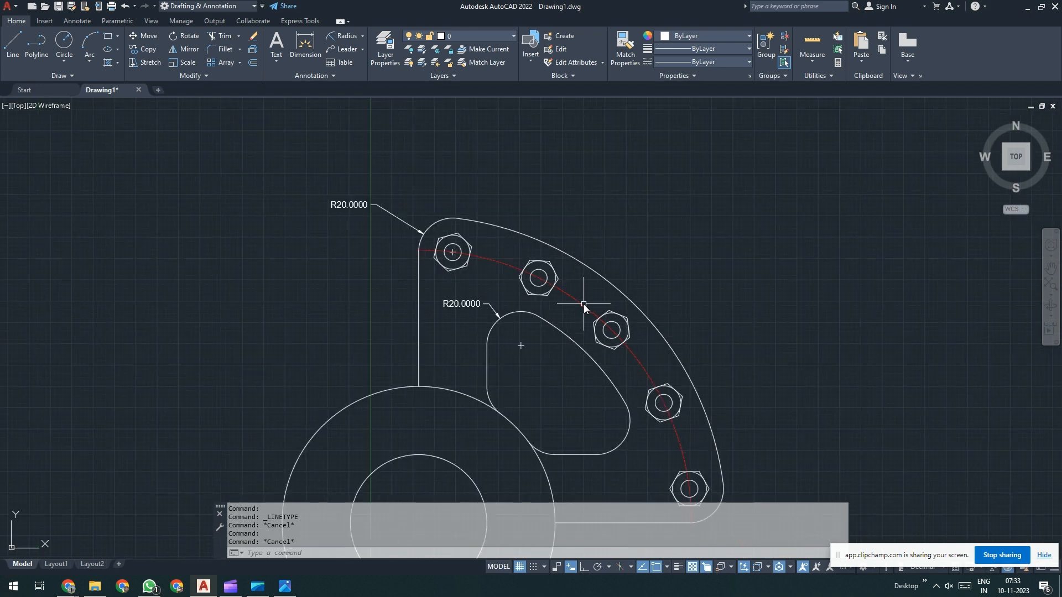
scroll(578, 301, down, 4)
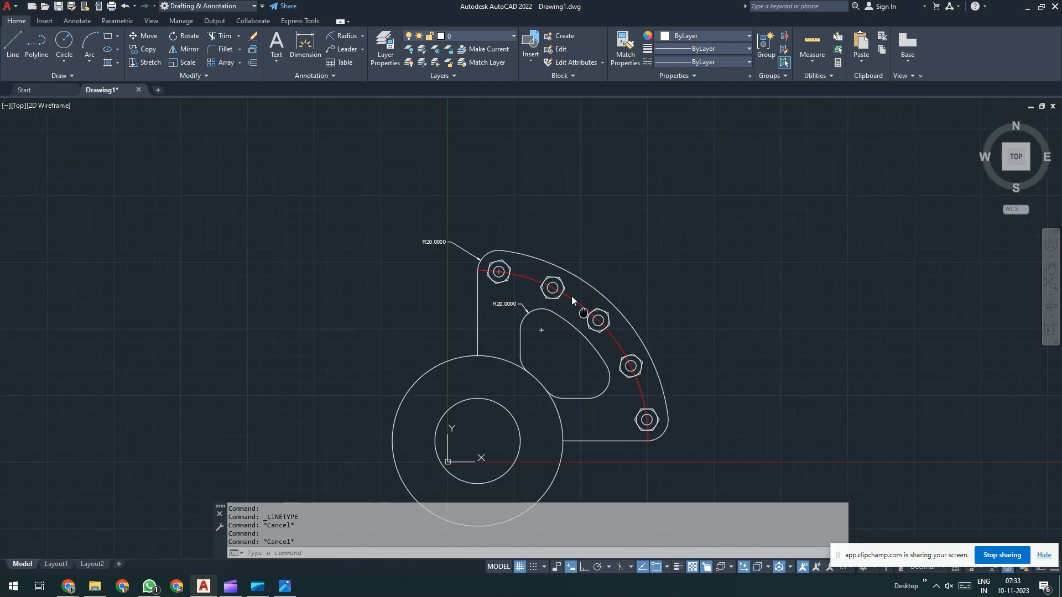
click(729, 63)
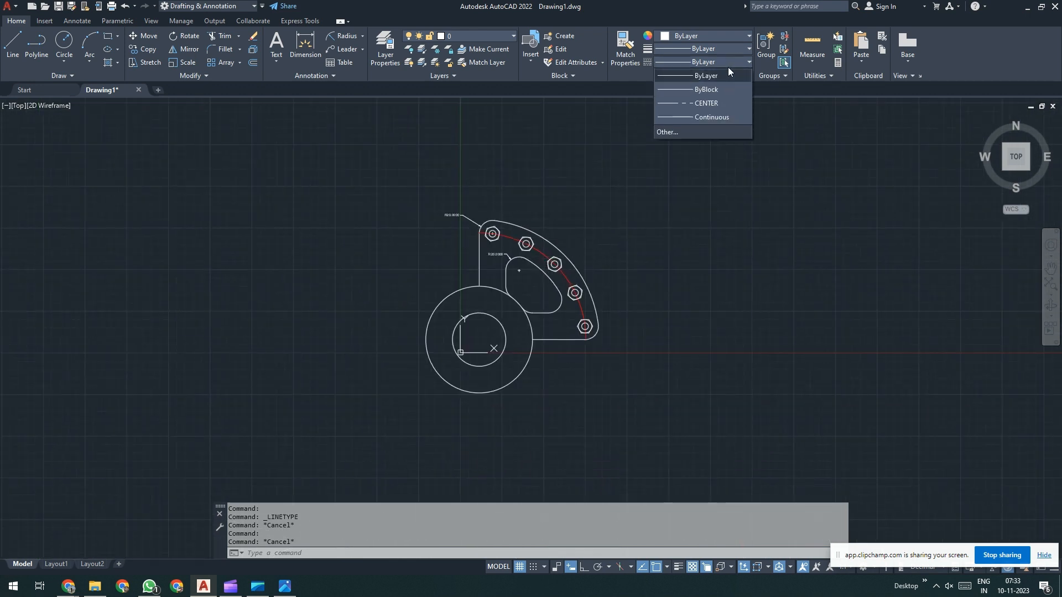
click(689, 134)
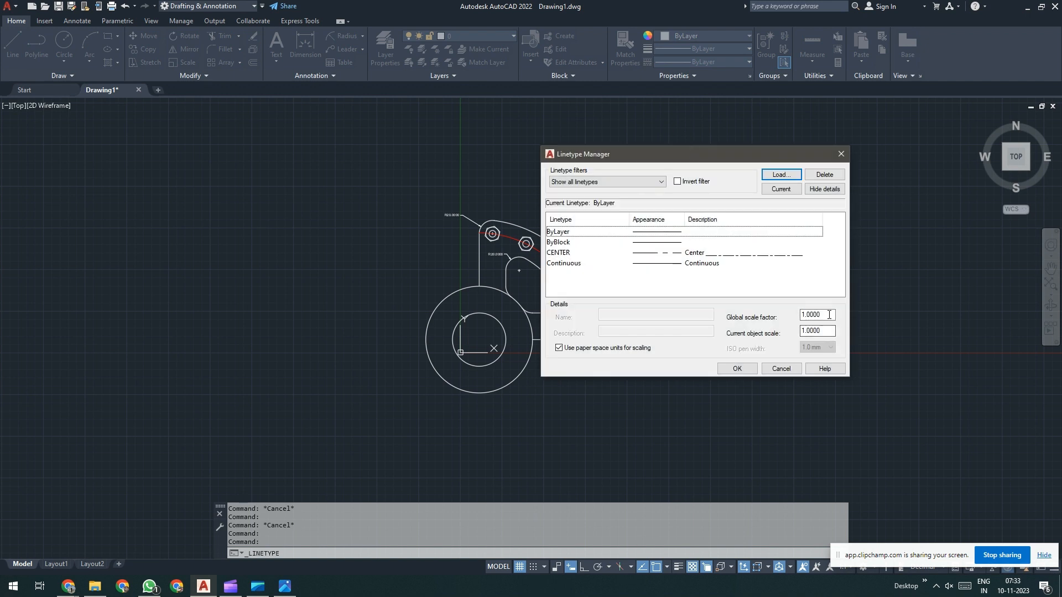
drag(821, 315, 812, 315)
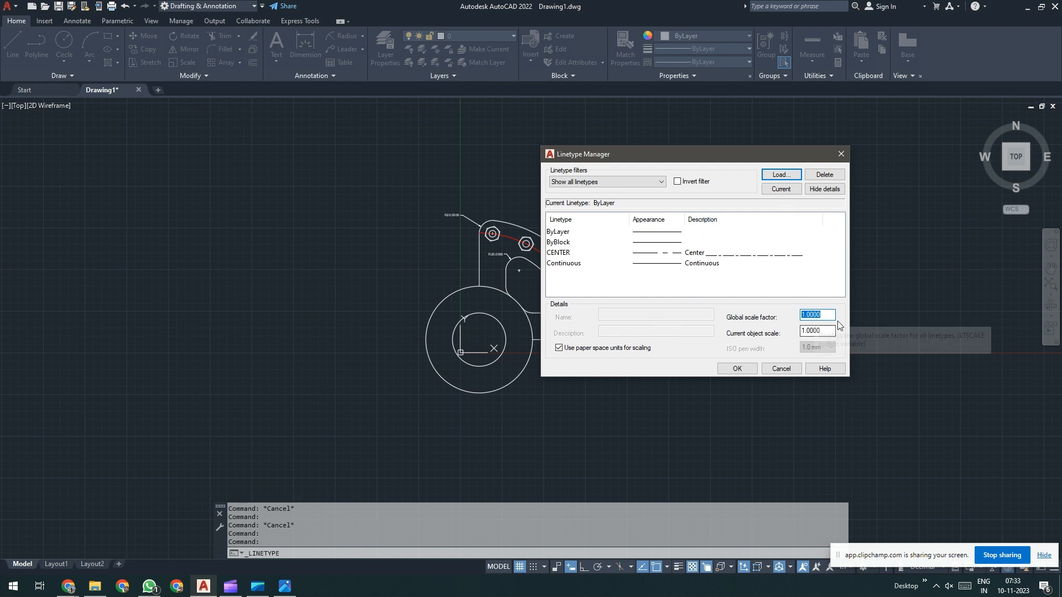
click(818, 191)
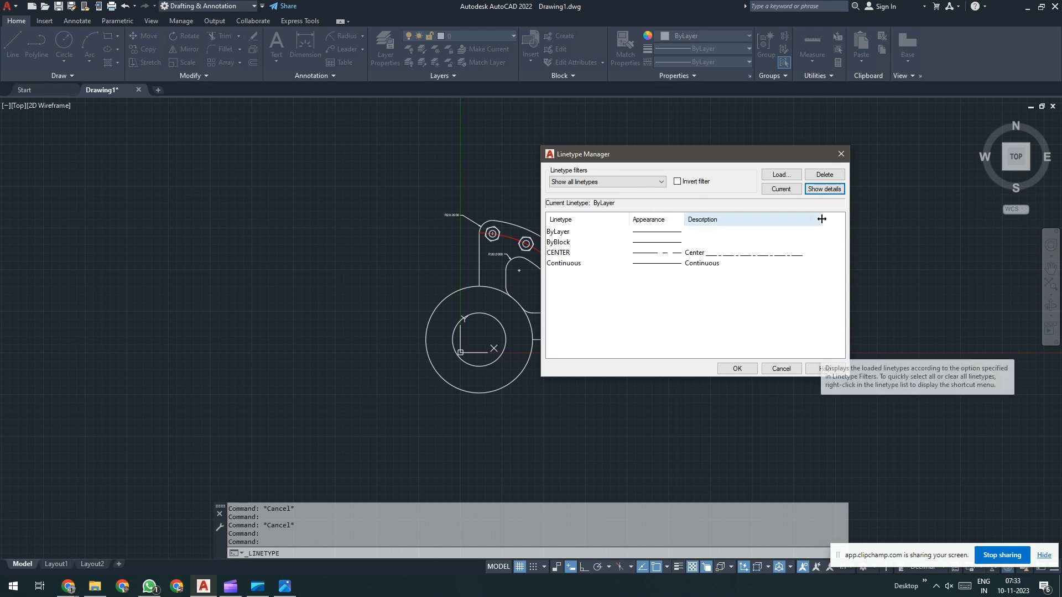
click(824, 190)
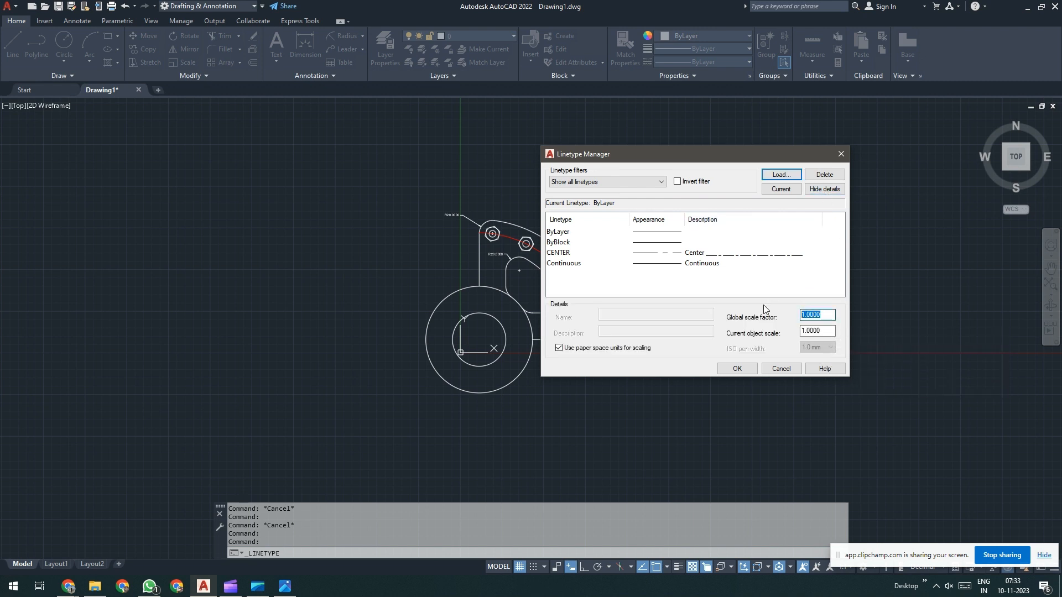
text(20)
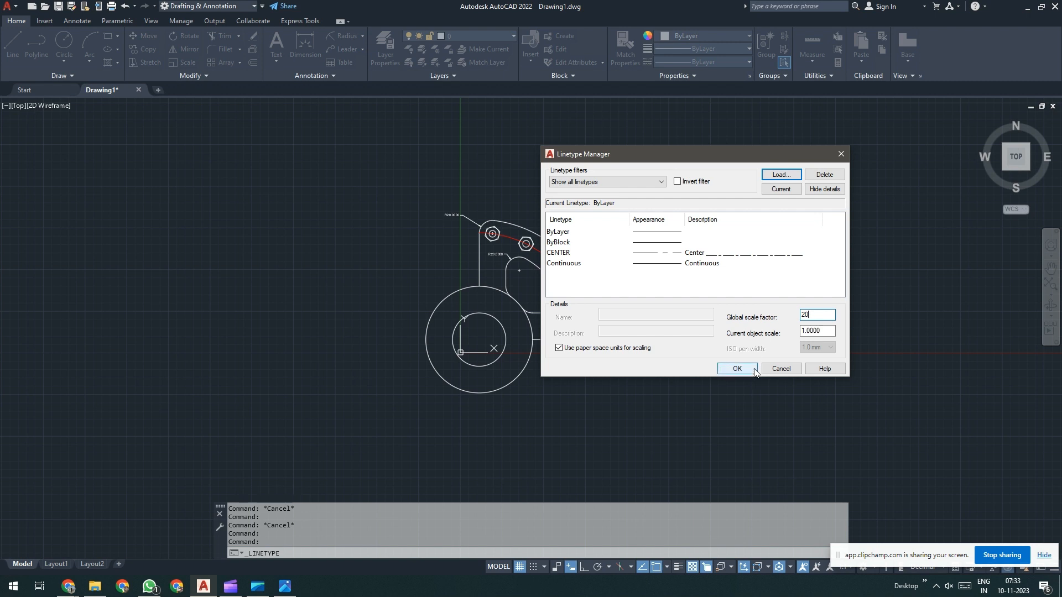
click(737, 369)
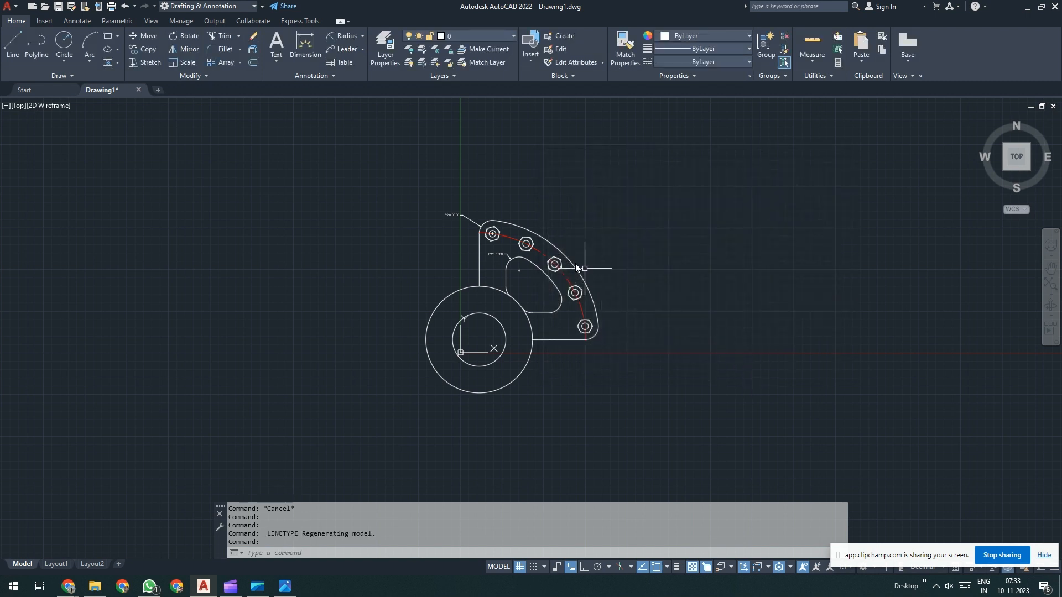
Step: Examine the rescaled centre line through the nuts and compare its ends with Exercise (5).jpg
scroll(577, 275, up, 1)
scroll(539, 268, up, 2)
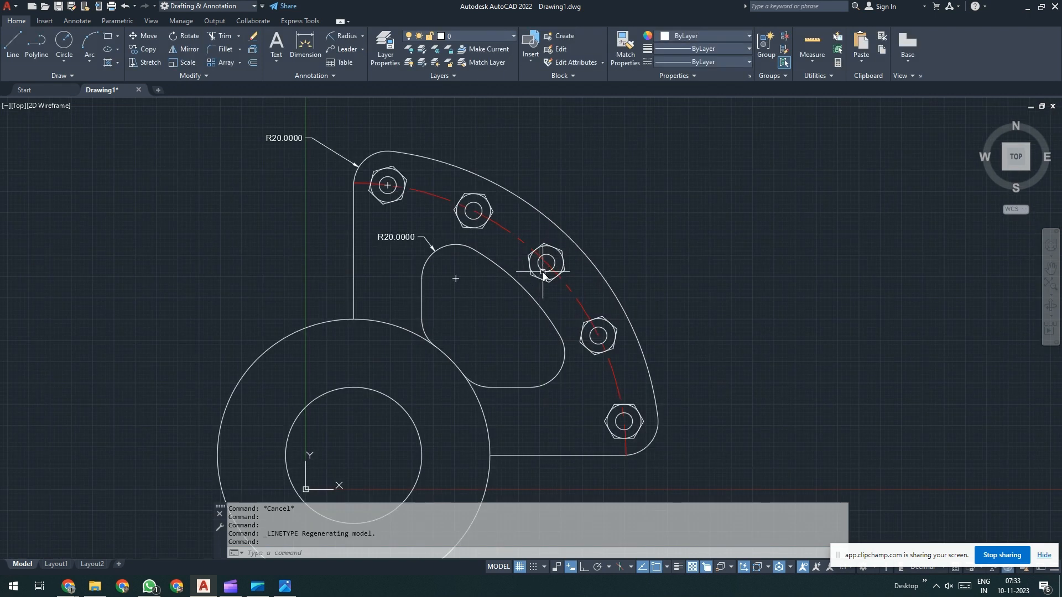
scroll(542, 275, up, 2)
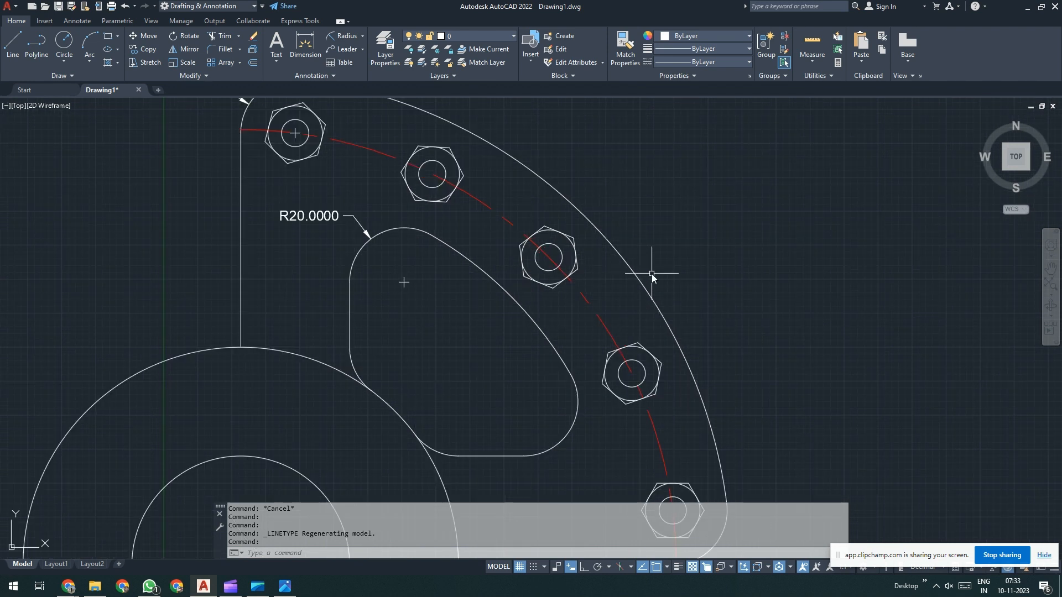
scroll(652, 273, down, 2)
scroll(697, 332, down, 2)
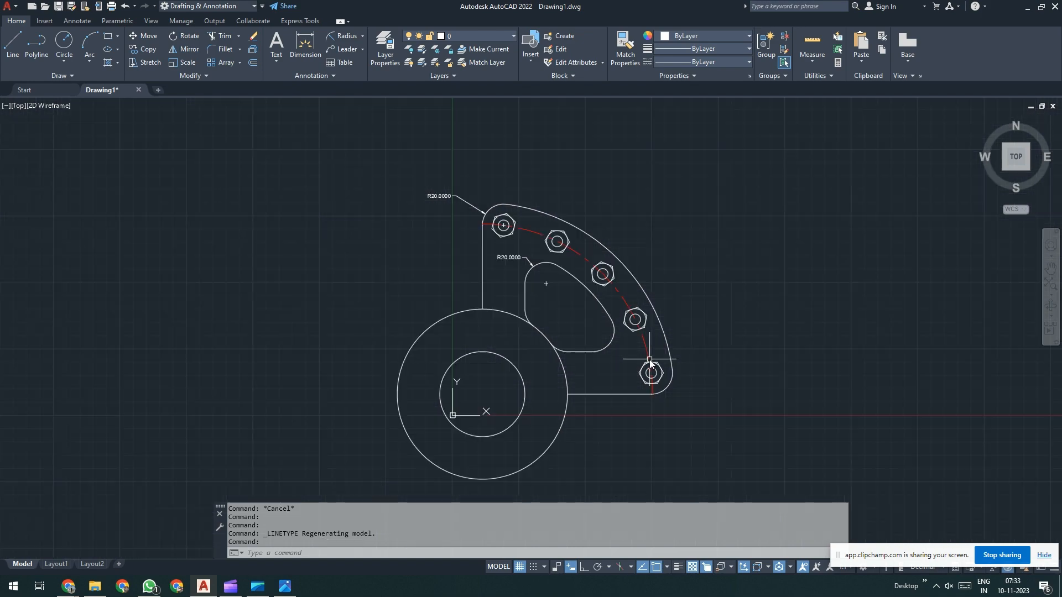
click(285, 586)
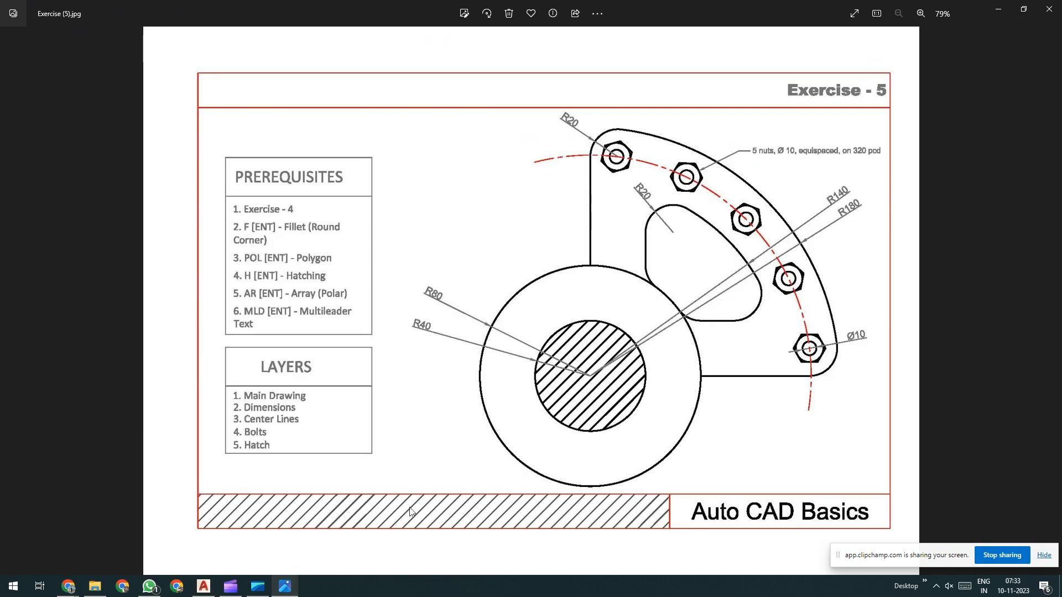
click(283, 589)
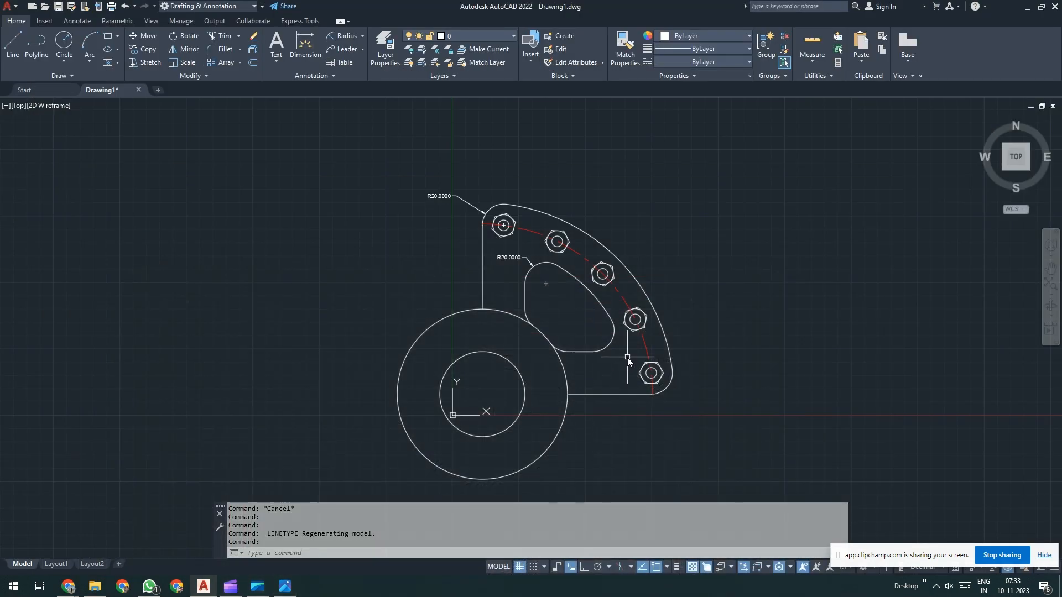
Step: Lengthen the red centre-line arc at its lower end to just below the bracket's horizontal bottom edge
click(642, 340)
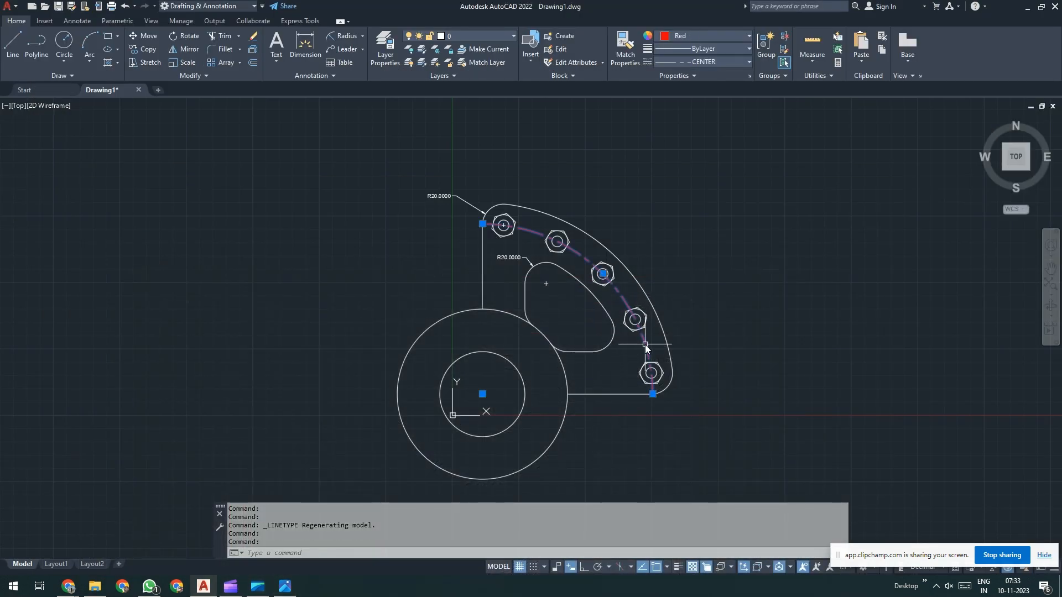
scroll(644, 346, up, 2)
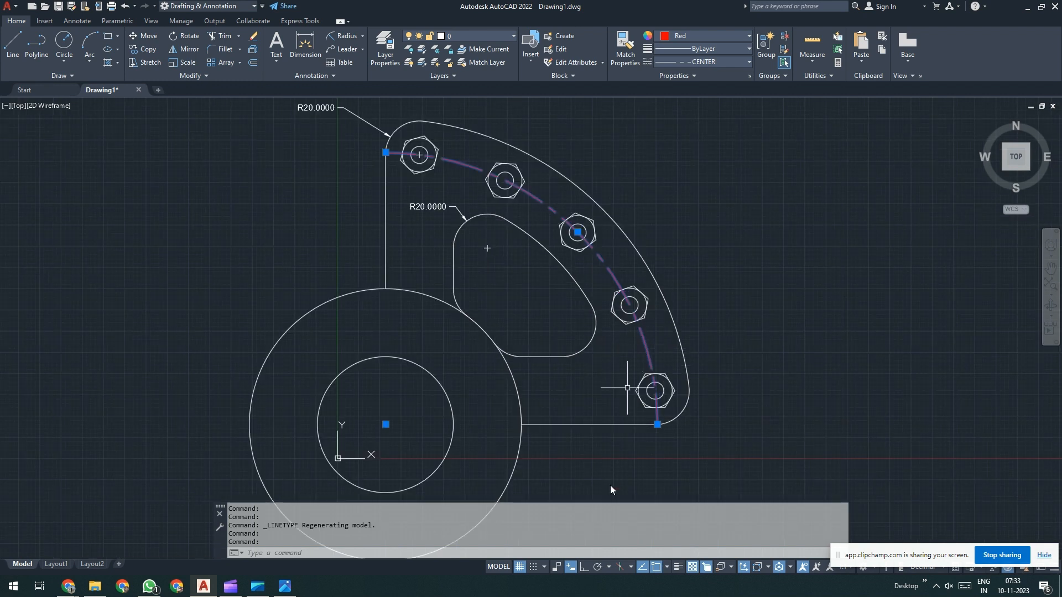
click(657, 424)
mouse_move(657, 425)
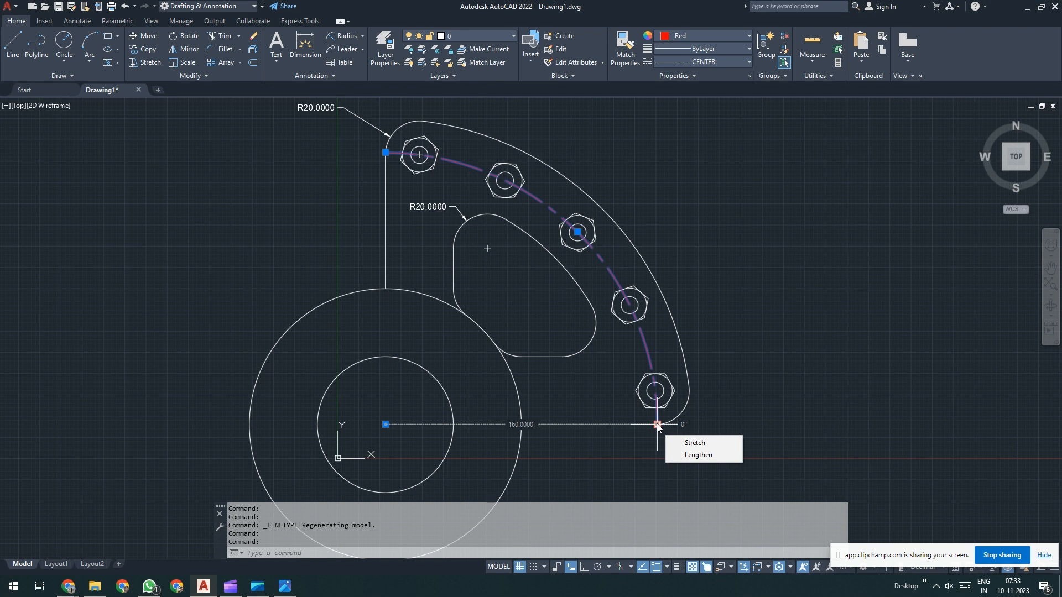
click(686, 456)
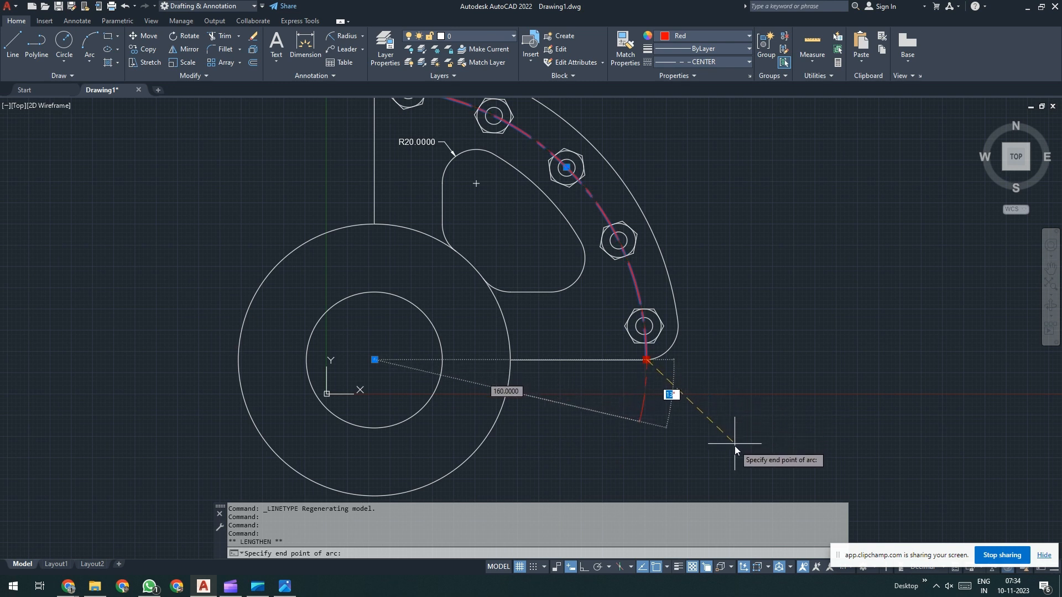
click(734, 402)
Step: Lengthen the upper end of the red centre-line arc past the bracket's vertical edge and deselect the arc
middle_drag(776, 286, 868, 371)
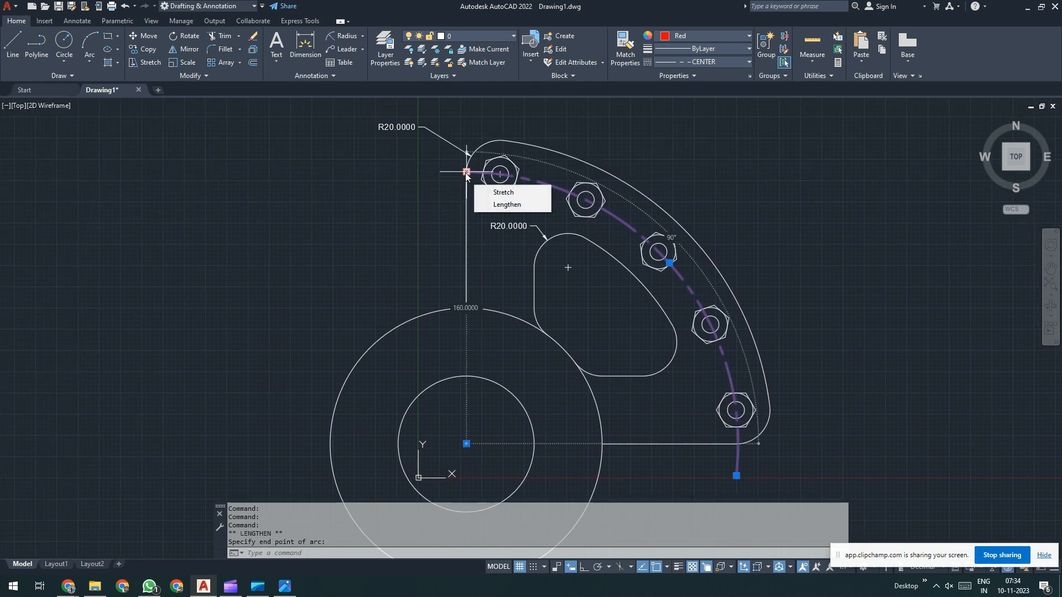
mouse_move(468, 172)
click(506, 204)
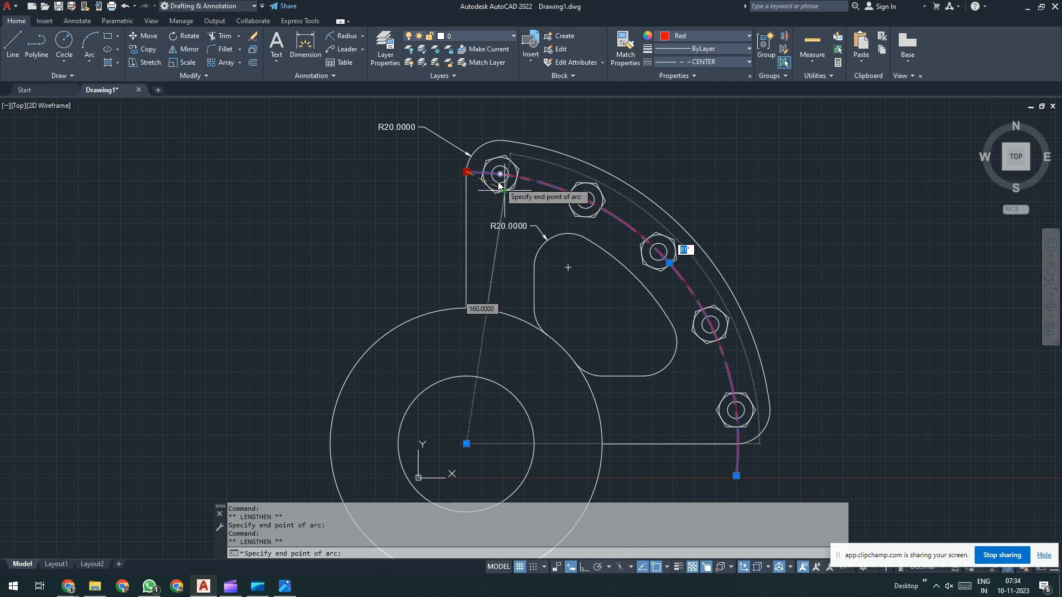
click(406, 118)
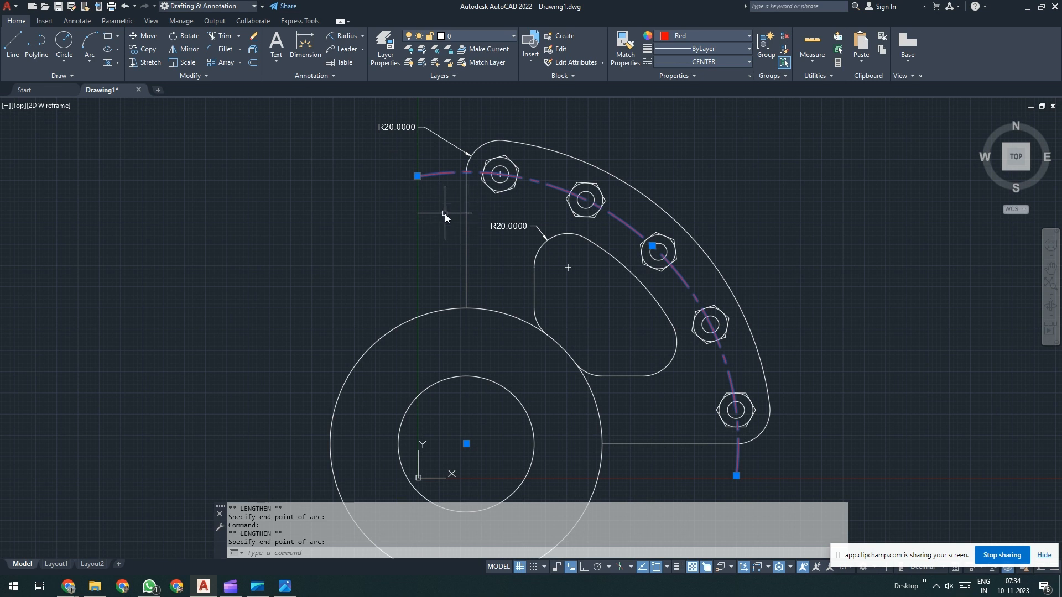
key(Escape)
middle_drag(516, 250, 534, 222)
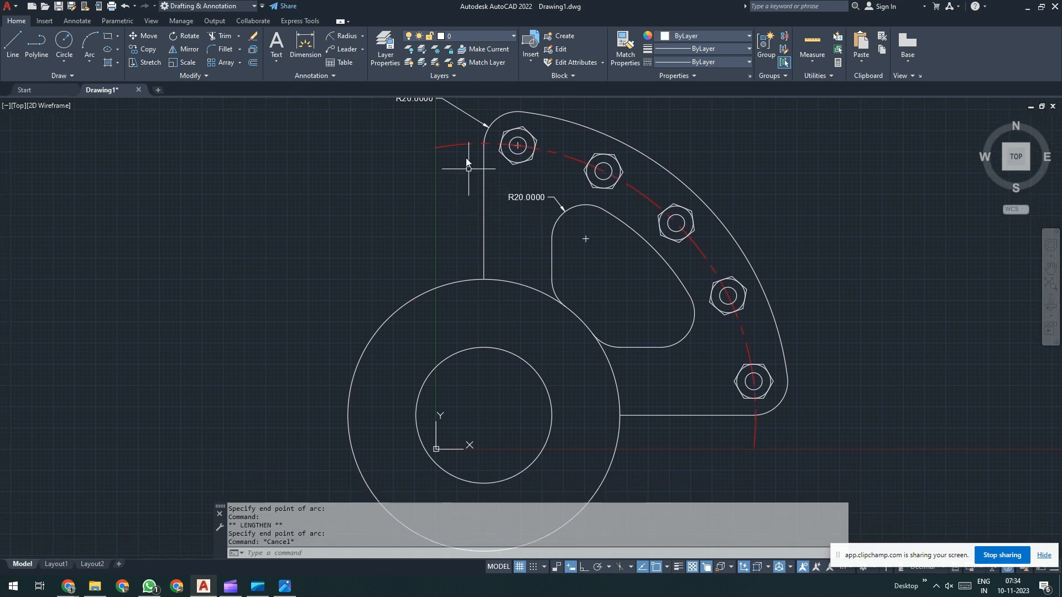
click(464, 146)
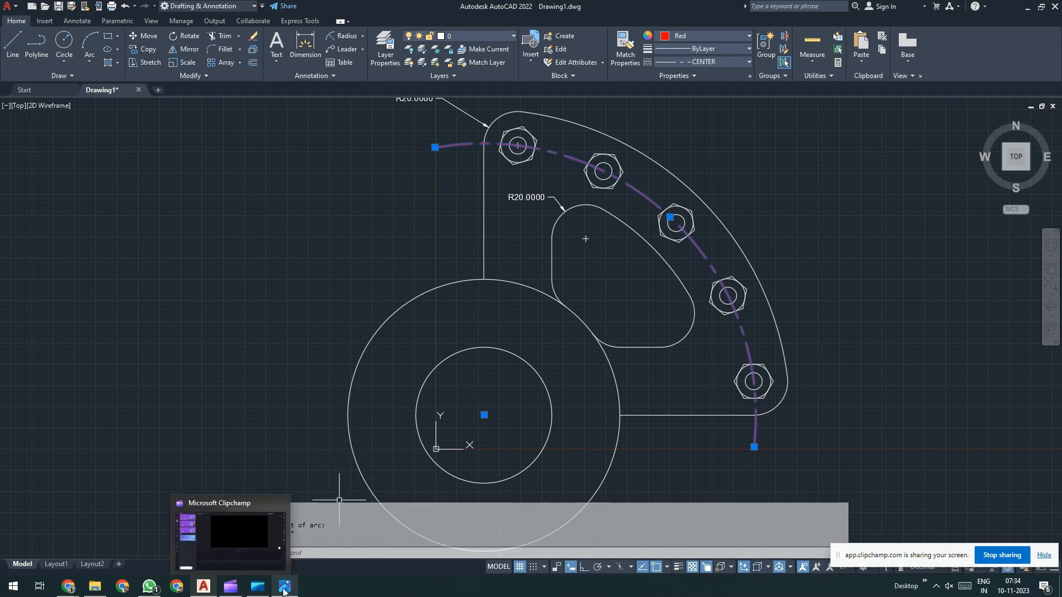
key(alt+Tab)
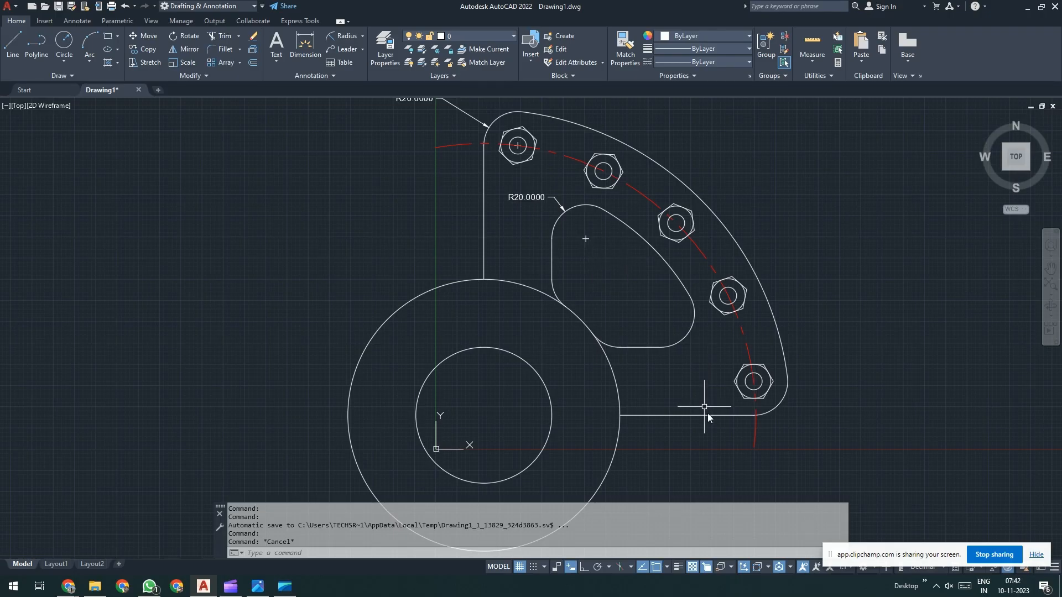
middle_drag(562, 367, 576, 353)
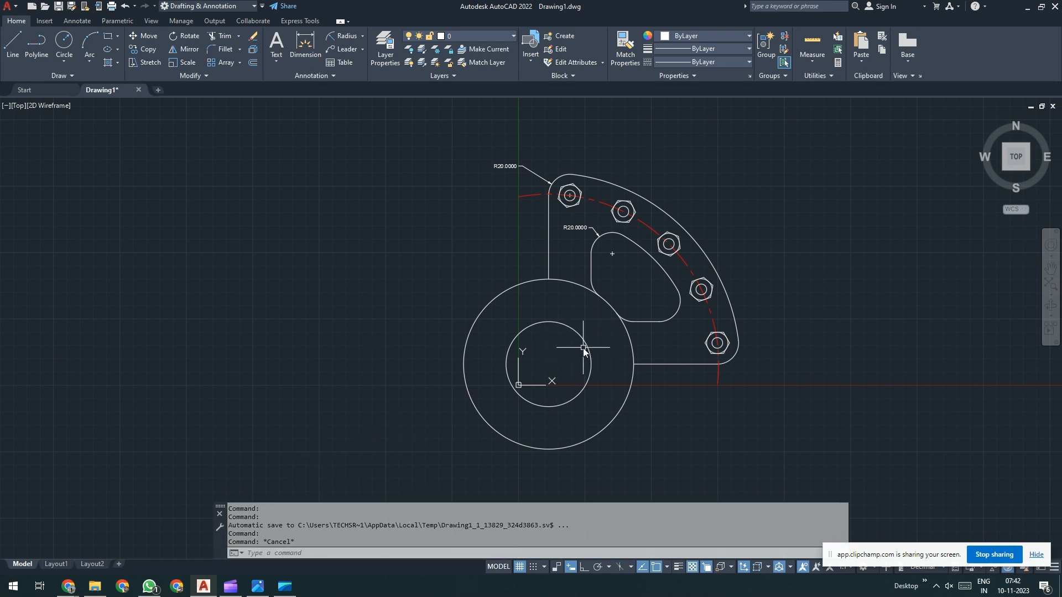
scroll(608, 317, up, 2)
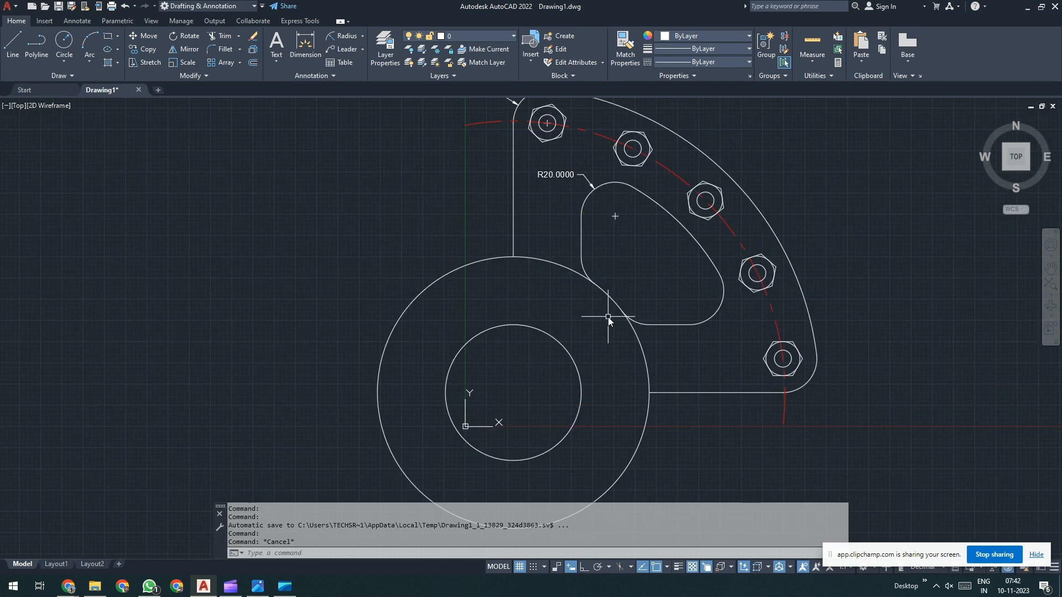
click(363, 35)
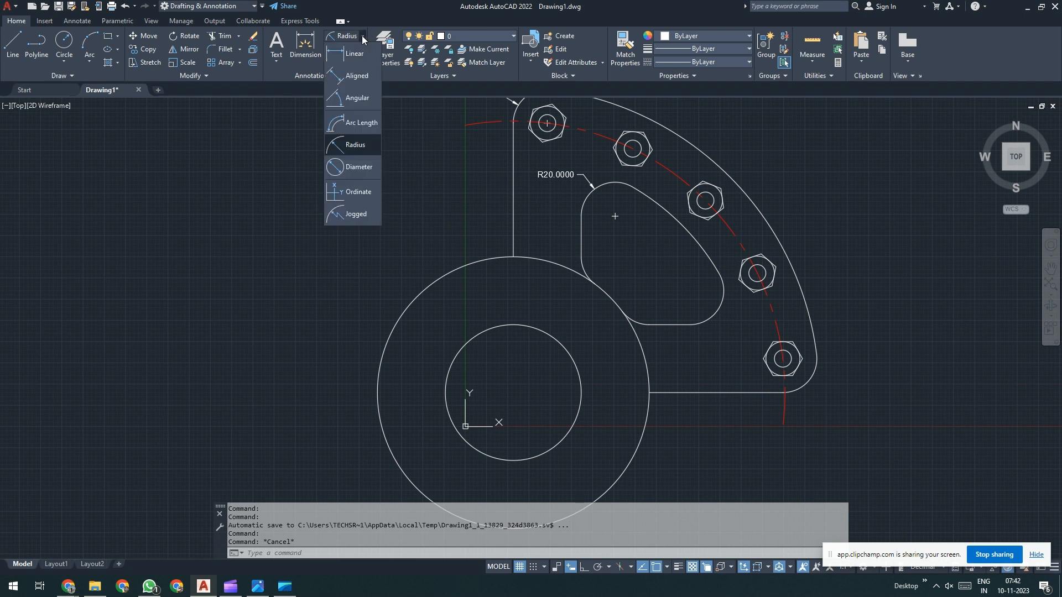
click(349, 145)
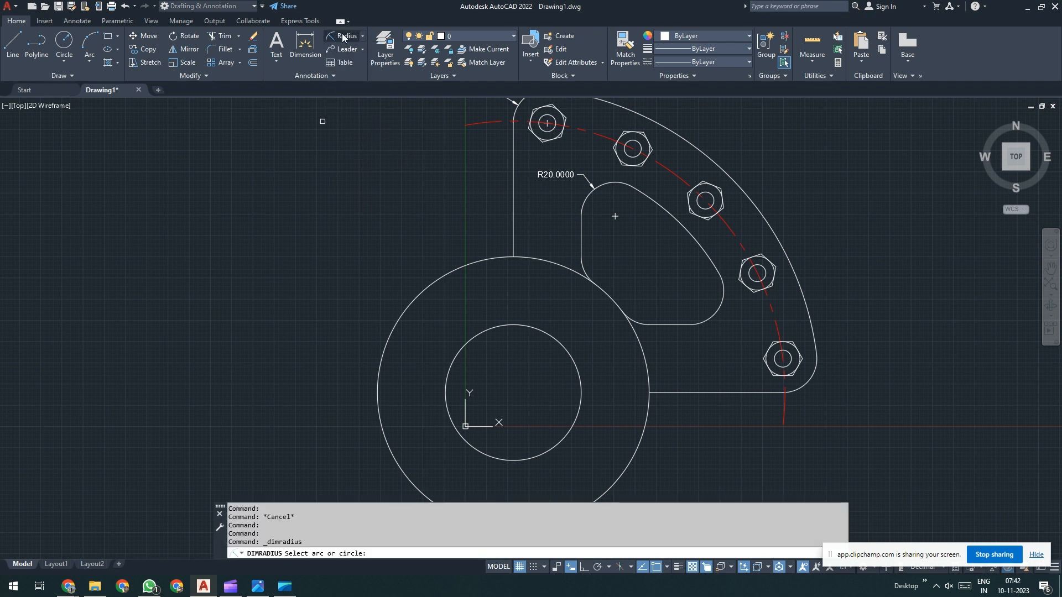
key(Escape)
key(Escape)
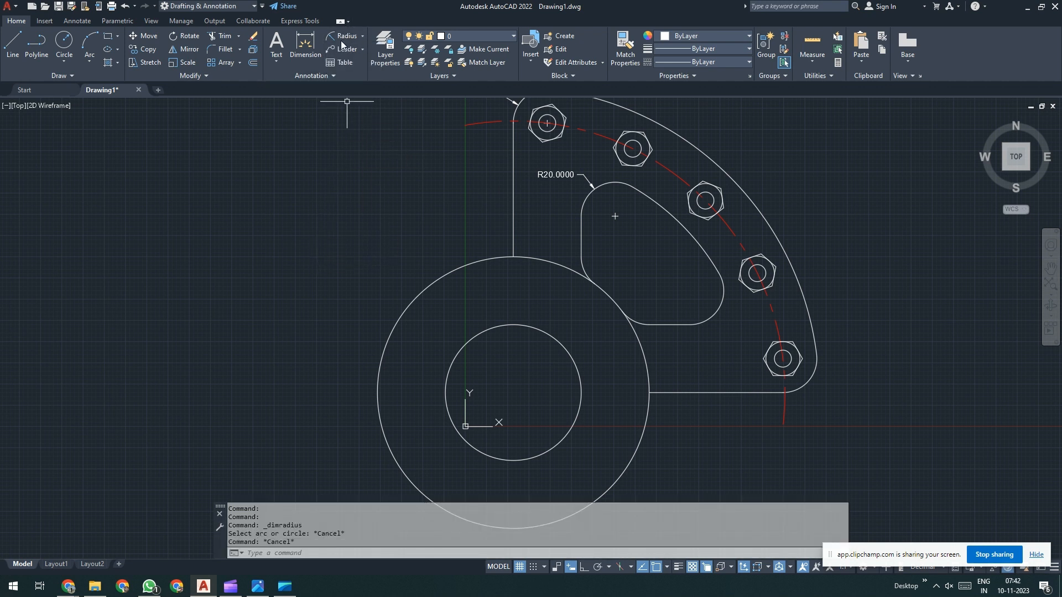
Step: Add a radius dimension to the inner hub circle, placing its text outside the outer circle on the upper-left side
click(347, 33)
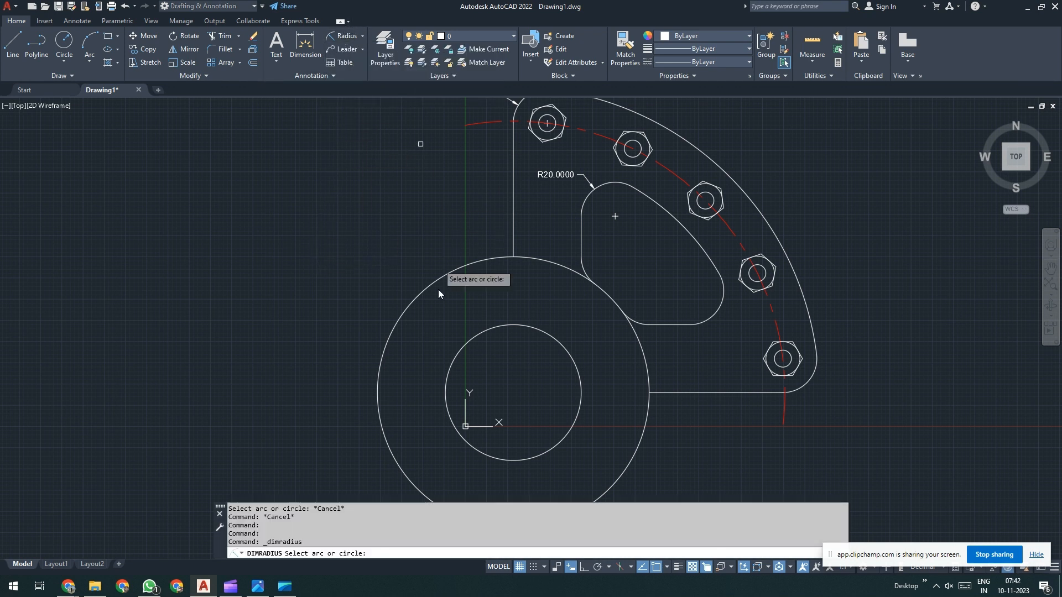
click(475, 339)
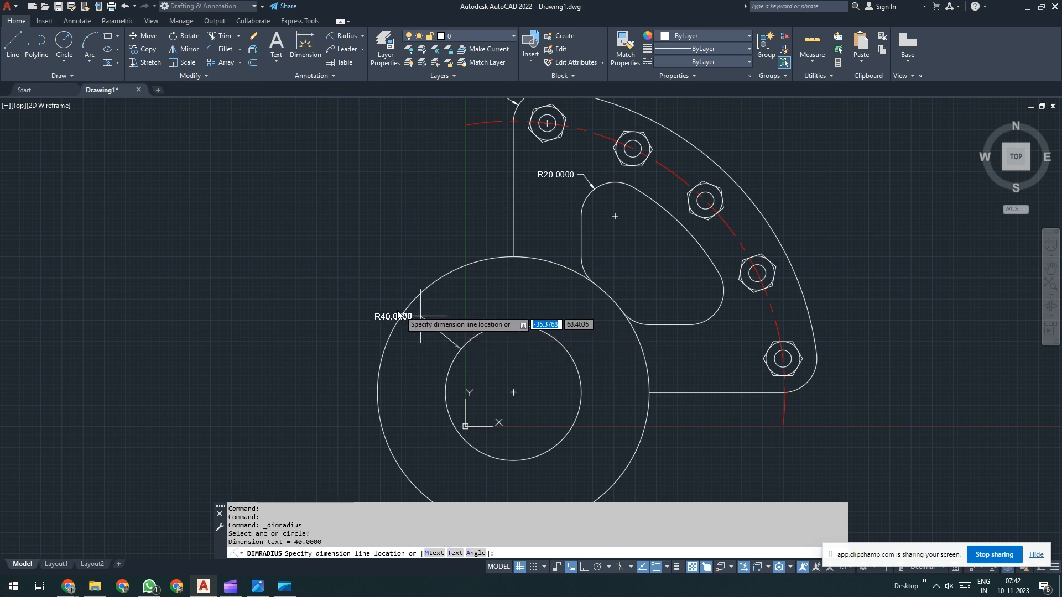
click(360, 301)
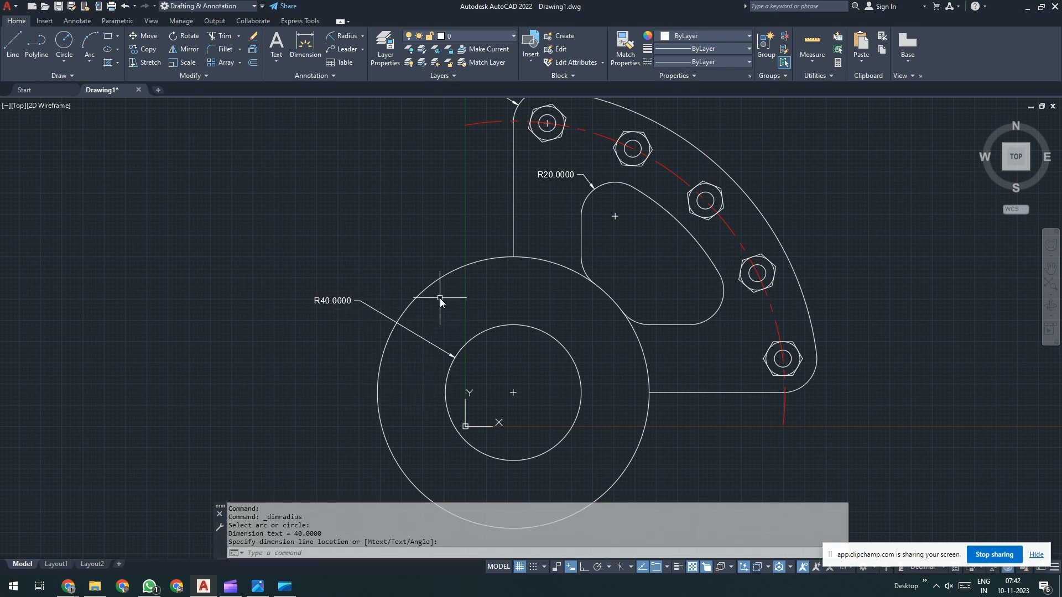
Step: Add a radius dimension to the outer hub circle, placing its text outside the circle on the upper-left side
key(Return)
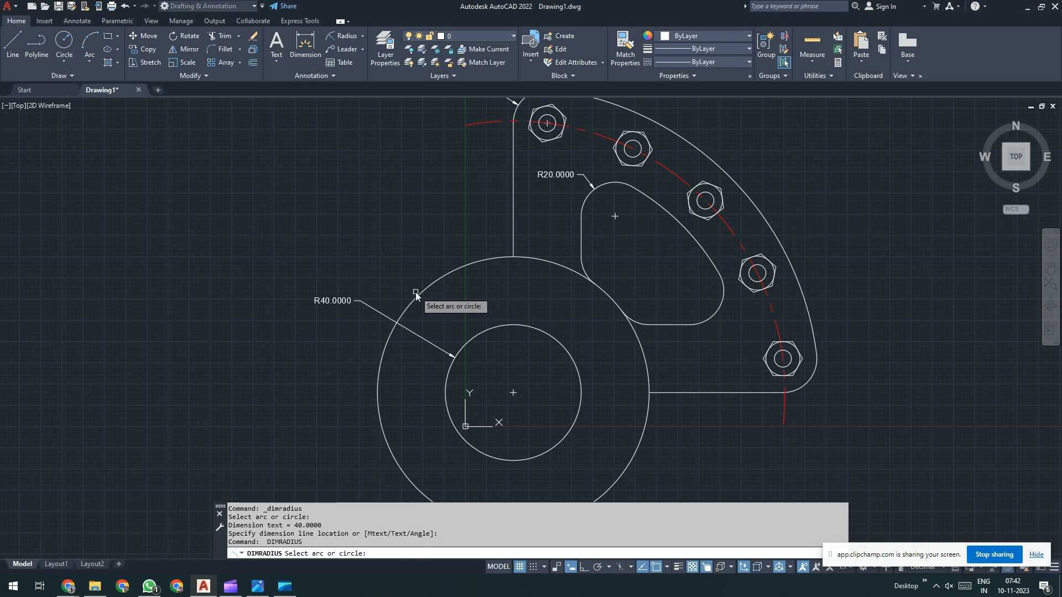
click(417, 294)
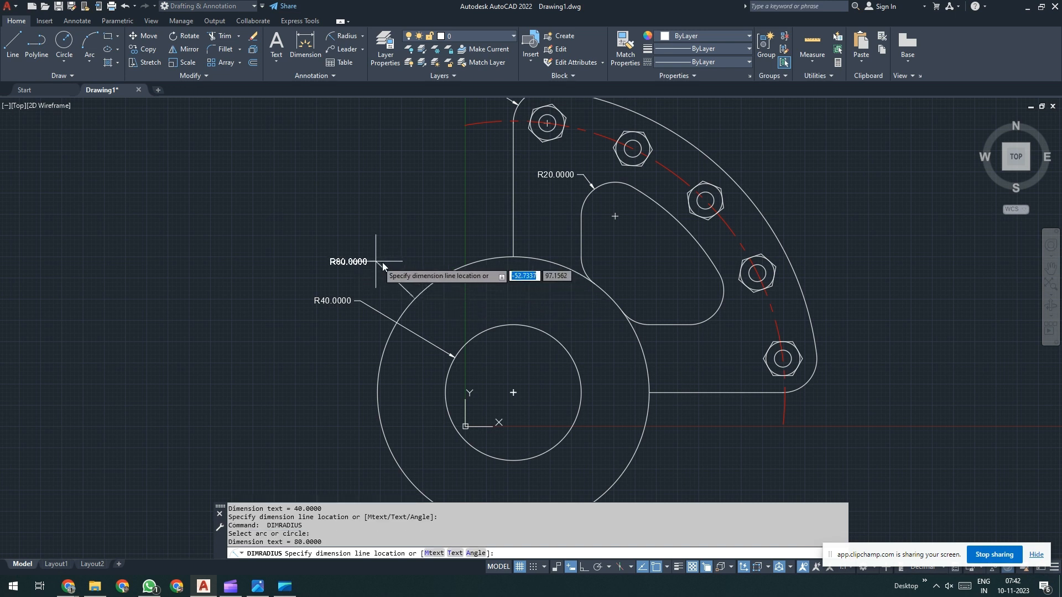
click(386, 264)
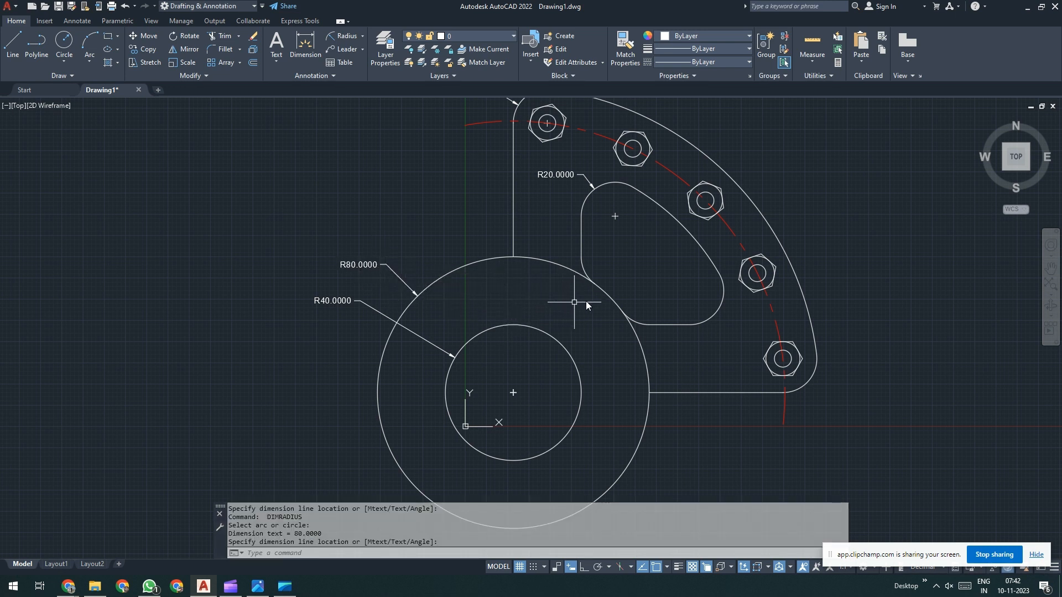
Step: Following Exercise (5).jpg, add a radius dimension to the inner opening's long curved edge, with its text outside the bracket's outer arc
key(alt+Tab)
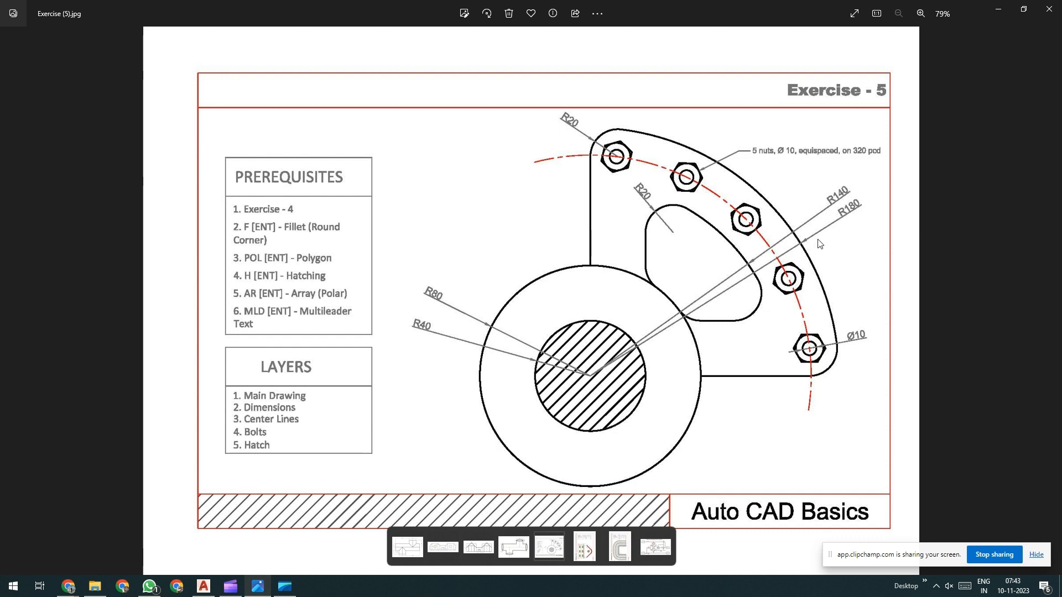
key(alt+Tab)
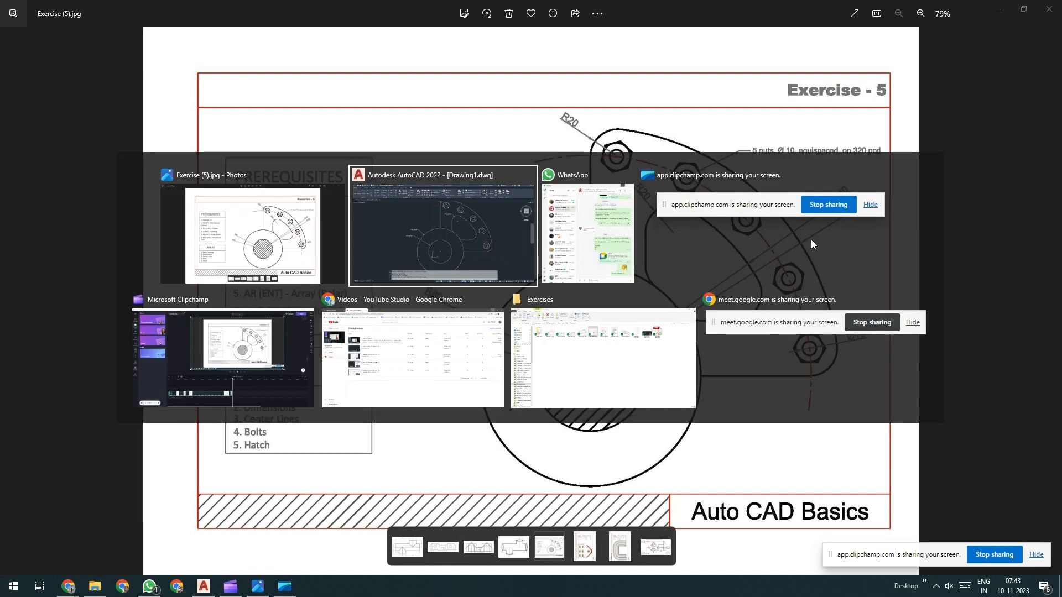
key(Return)
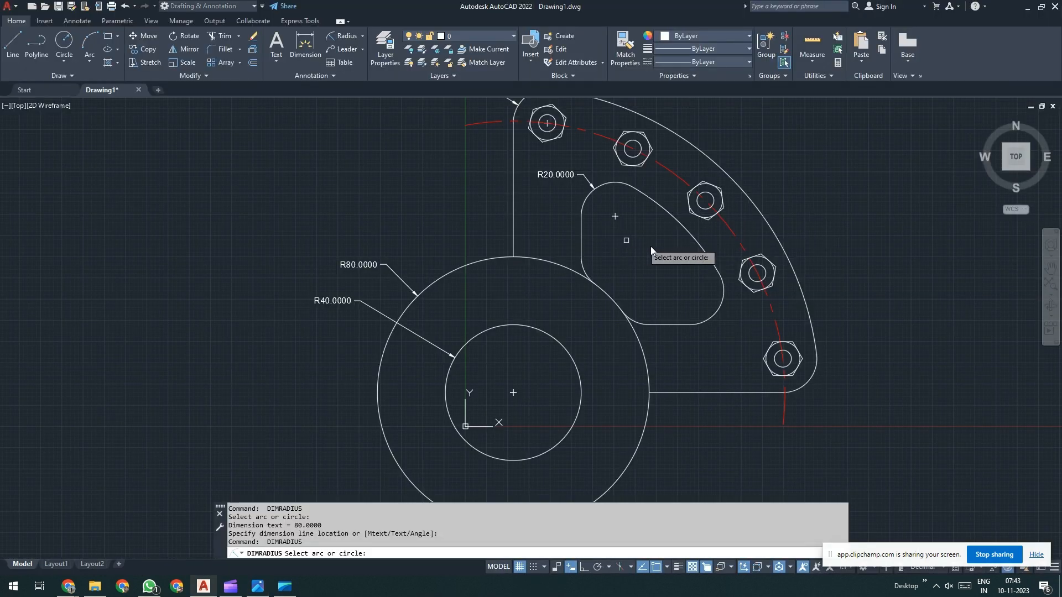
click(698, 244)
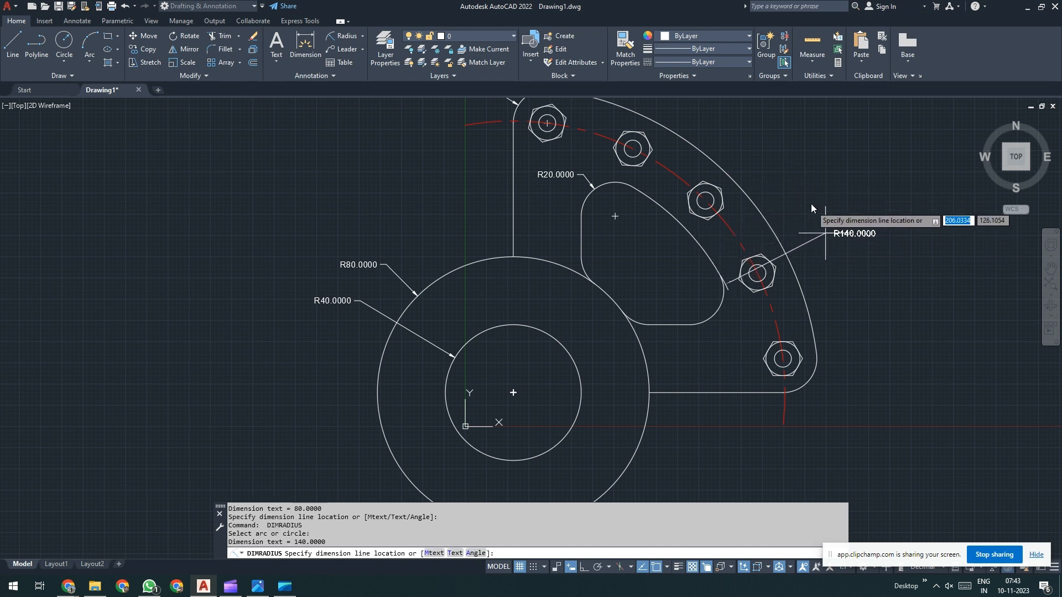
click(790, 168)
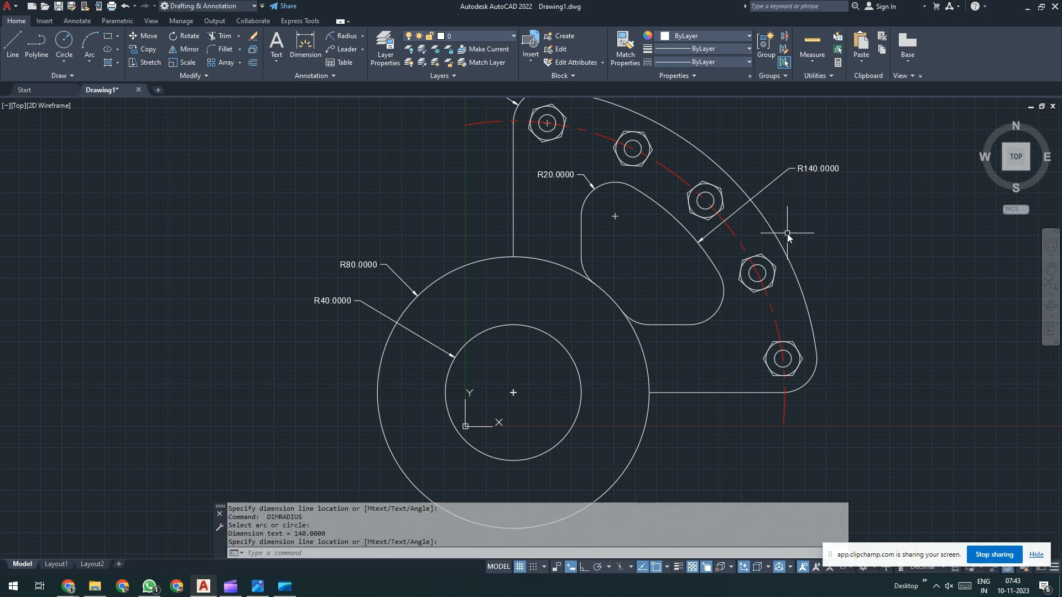
Step: Add a radius dimension to the bracket's large outer arc, placing its text outside the bracket just below the opening's radius text
key(Return)
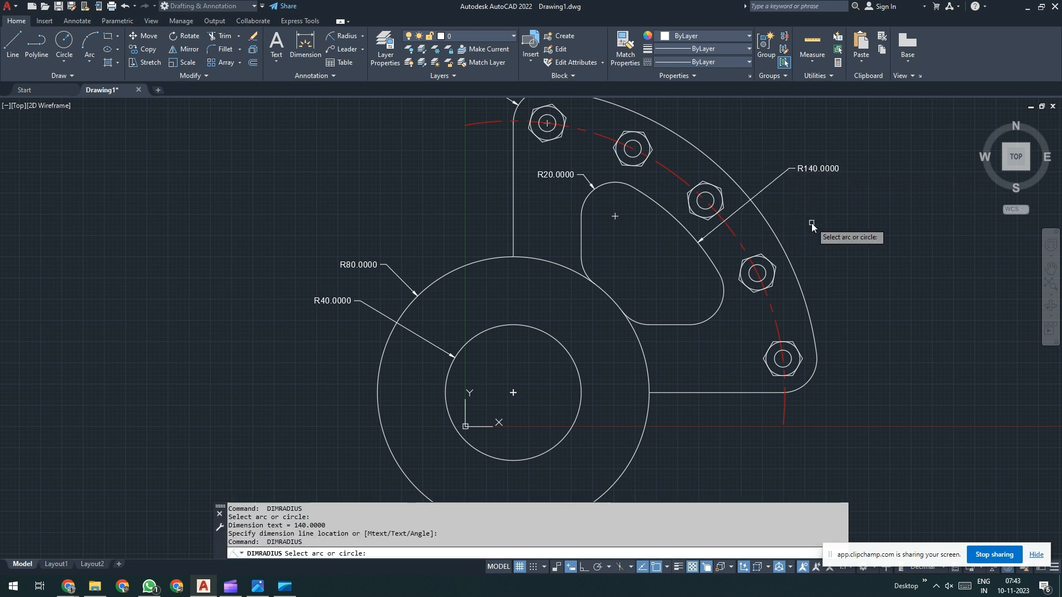
click(770, 219)
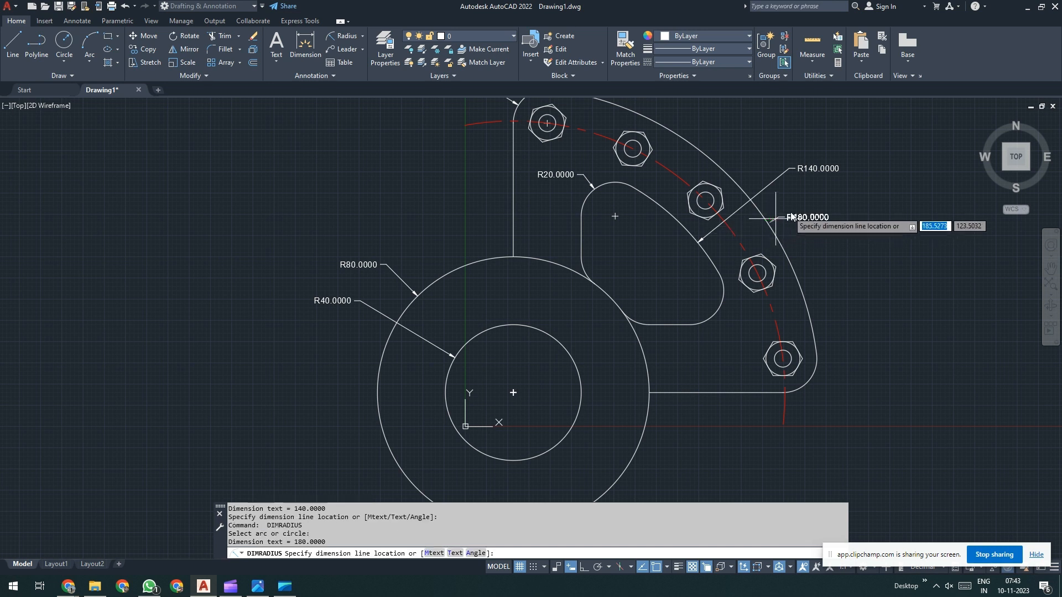
click(818, 198)
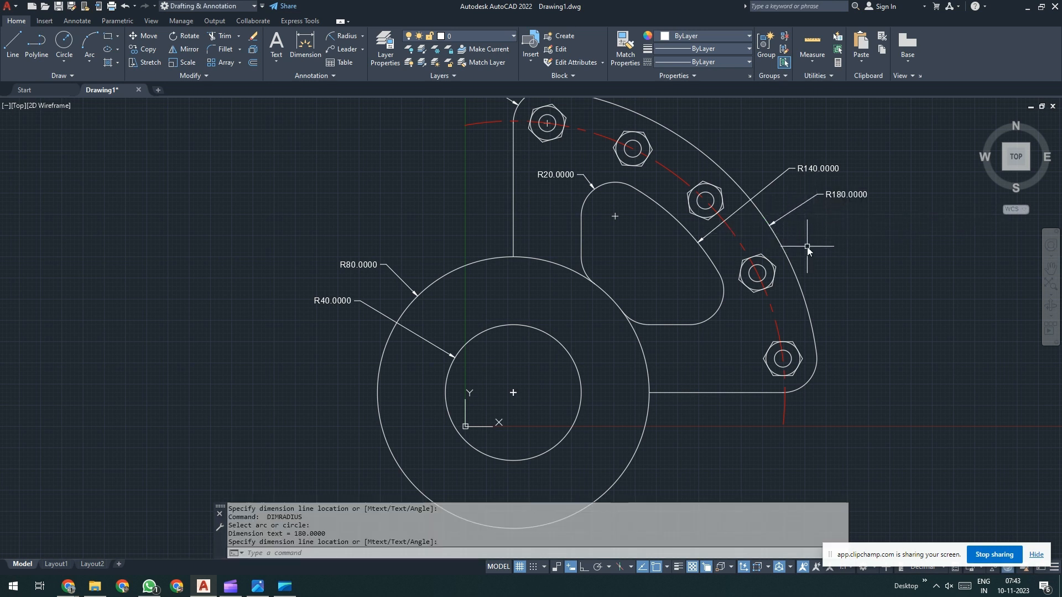
Step: Compare the dimension line of the opening's long arc with the radius lines shown in Exercise (5).jpg
key(alt+Tab)
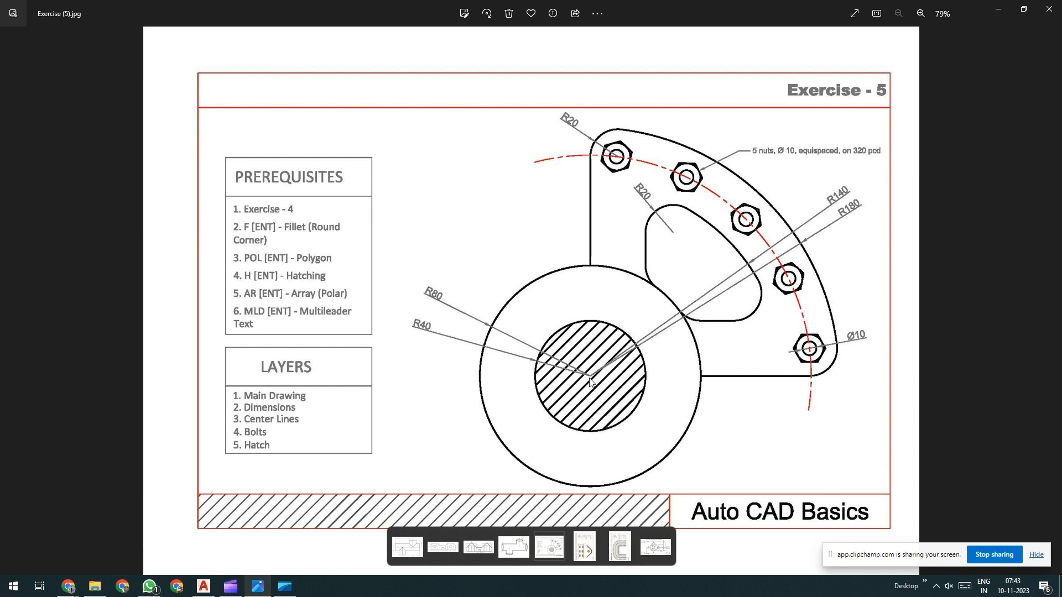
key(alt+Tab)
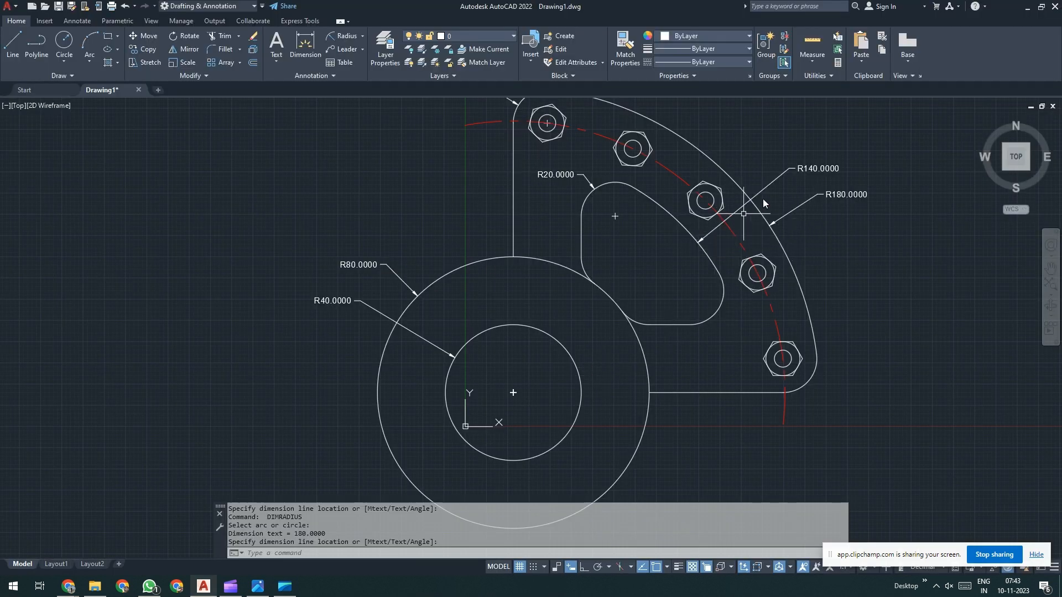
click(769, 185)
click(769, 185)
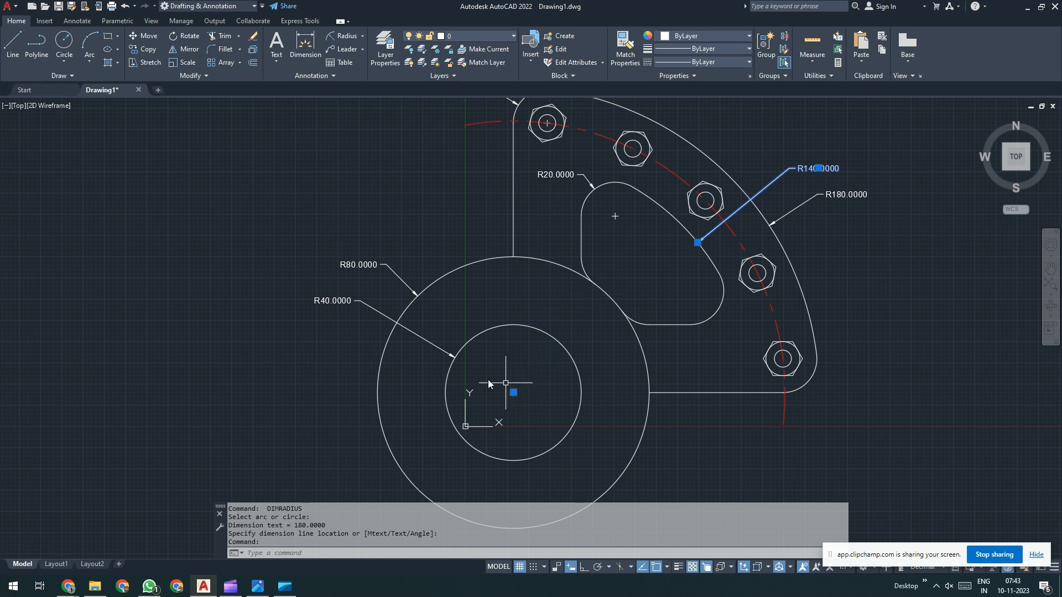
key(Escape)
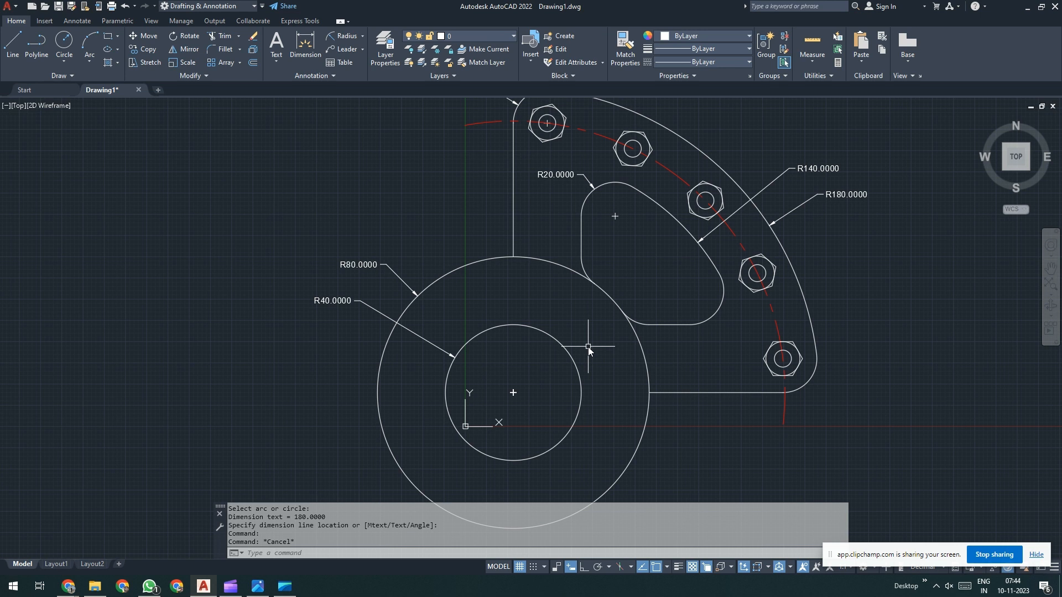
Step: Modify the Standard dimension style's fit settings so that the dimension line is drawn between the extension lines
scroll(589, 348, down, 2)
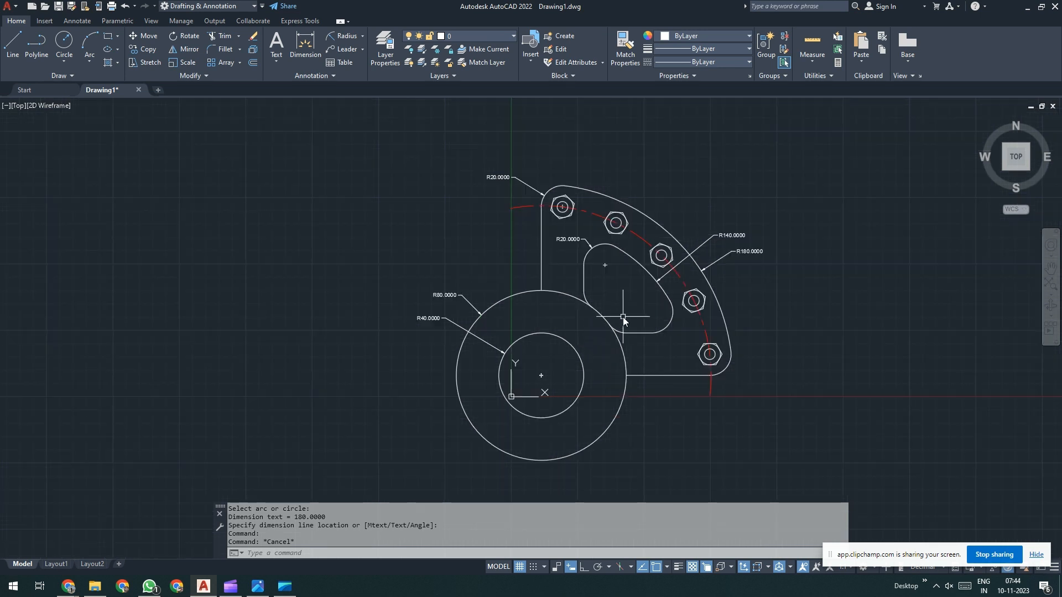
text(D)
key(Return)
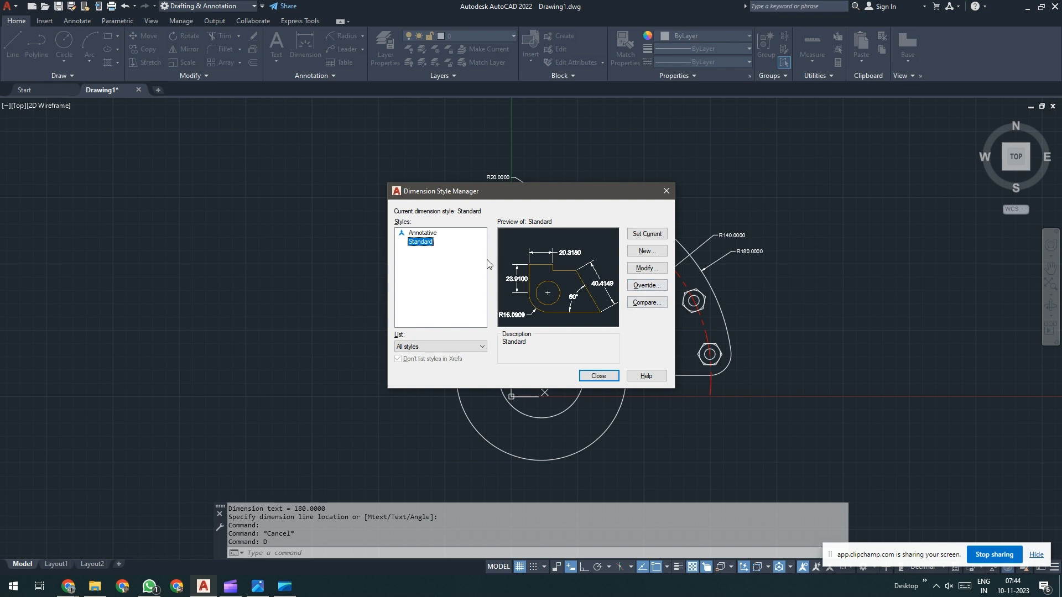
click(652, 270)
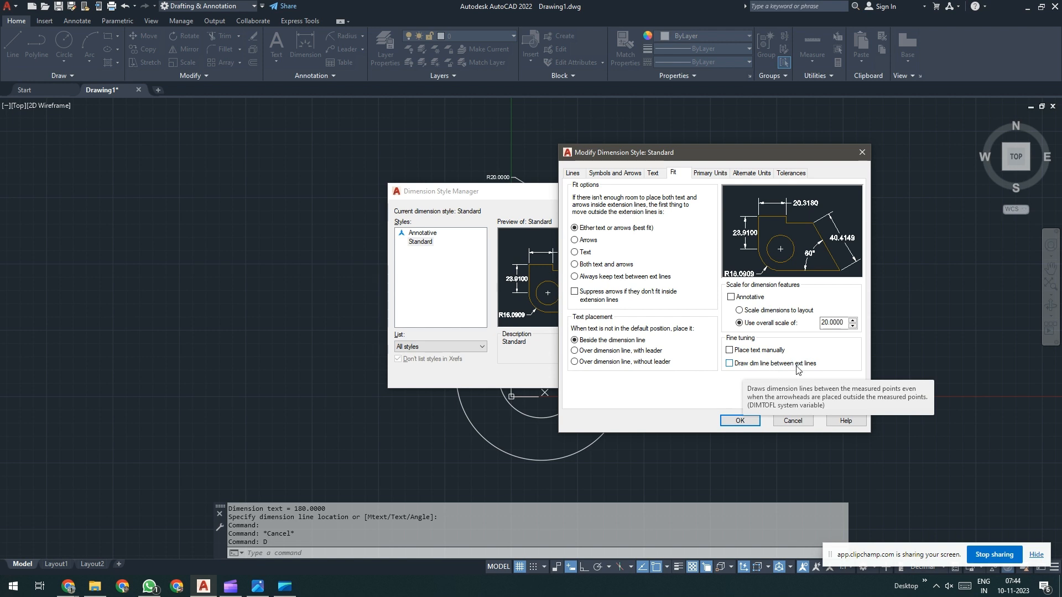
click(574, 173)
click(614, 173)
click(652, 174)
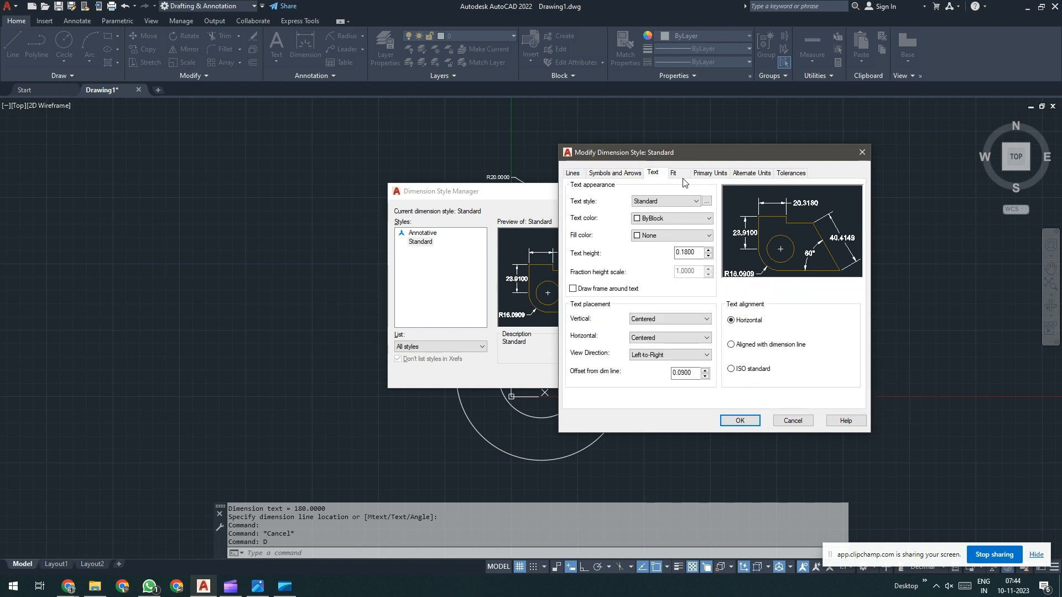
click(681, 174)
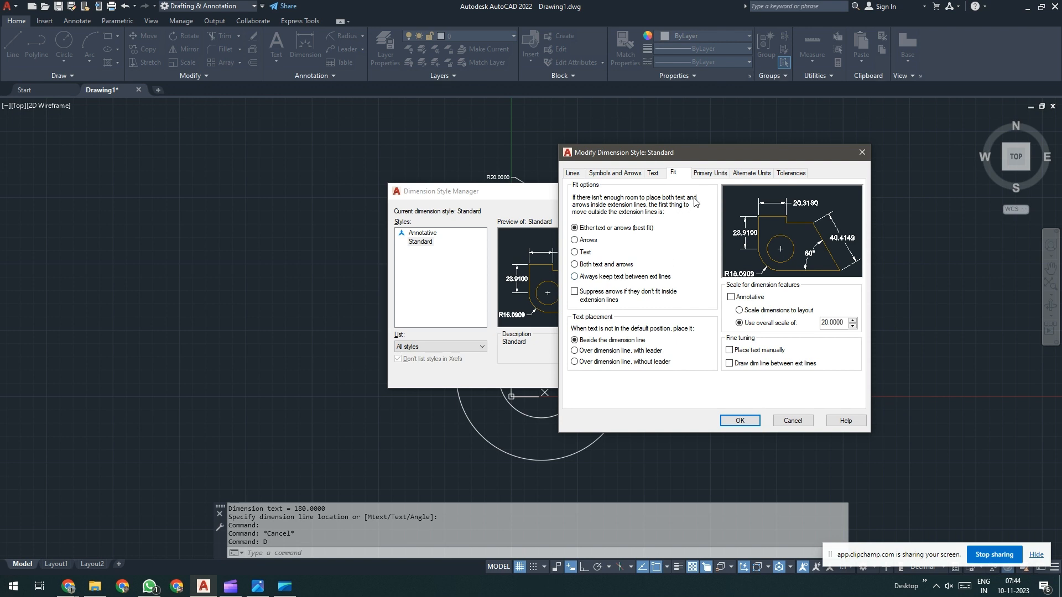
click(730, 364)
click(732, 365)
click(739, 421)
click(597, 375)
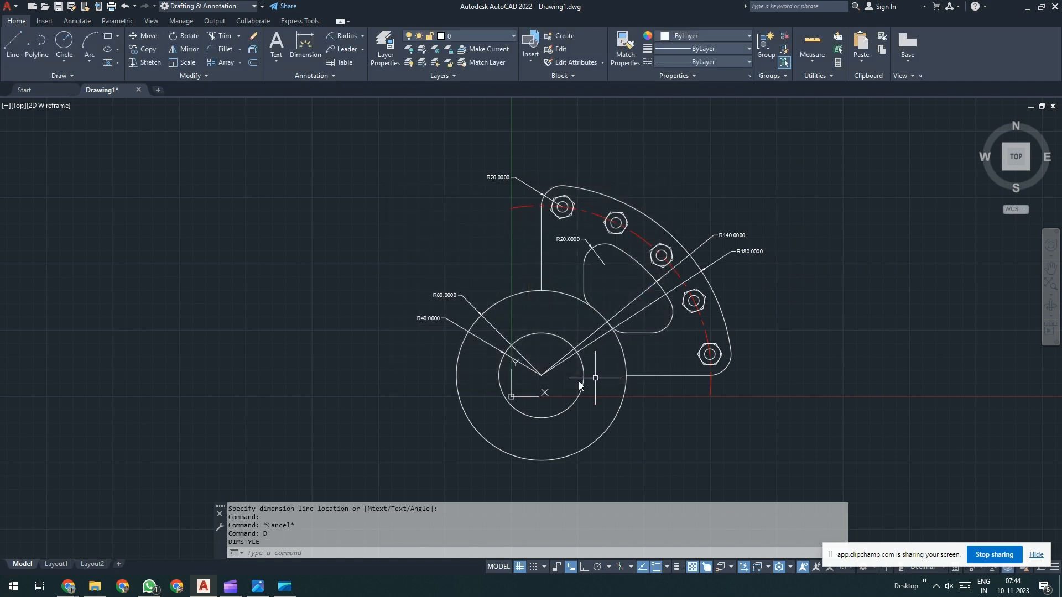
Step: Examine the restyled radius dimension lines and read the nut callout in Exercise (5).jpg
scroll(563, 366, up, 2)
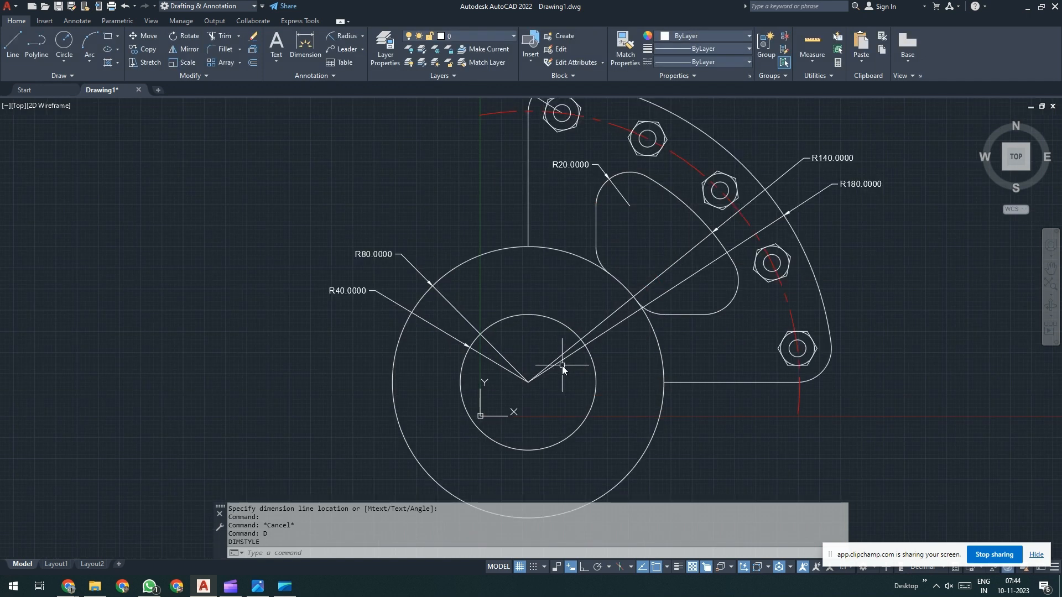
scroll(561, 366, down, 2)
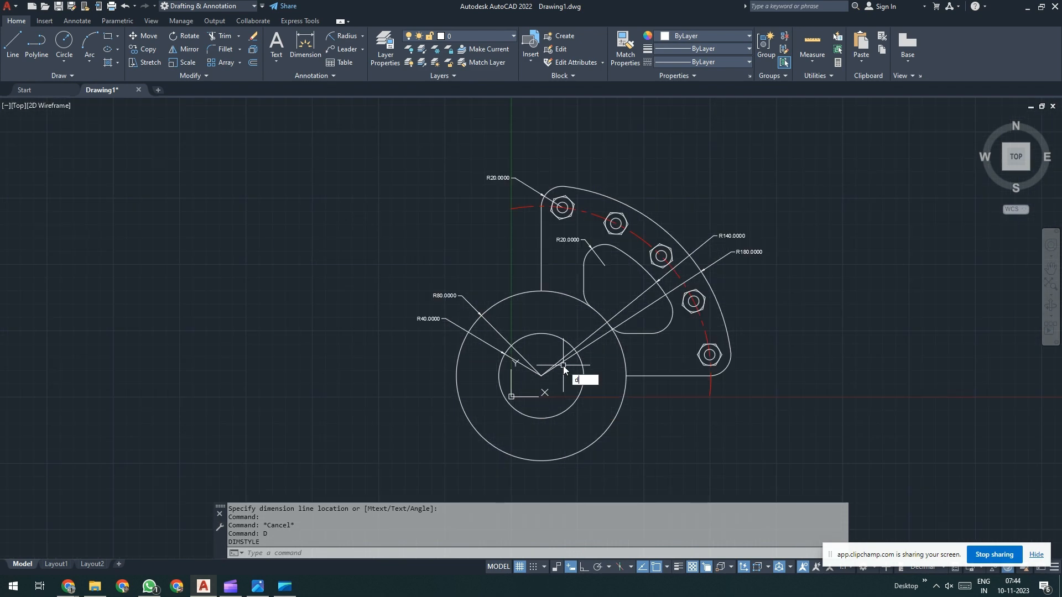
right_click(563, 366)
click(597, 403)
key(alt+Tab)
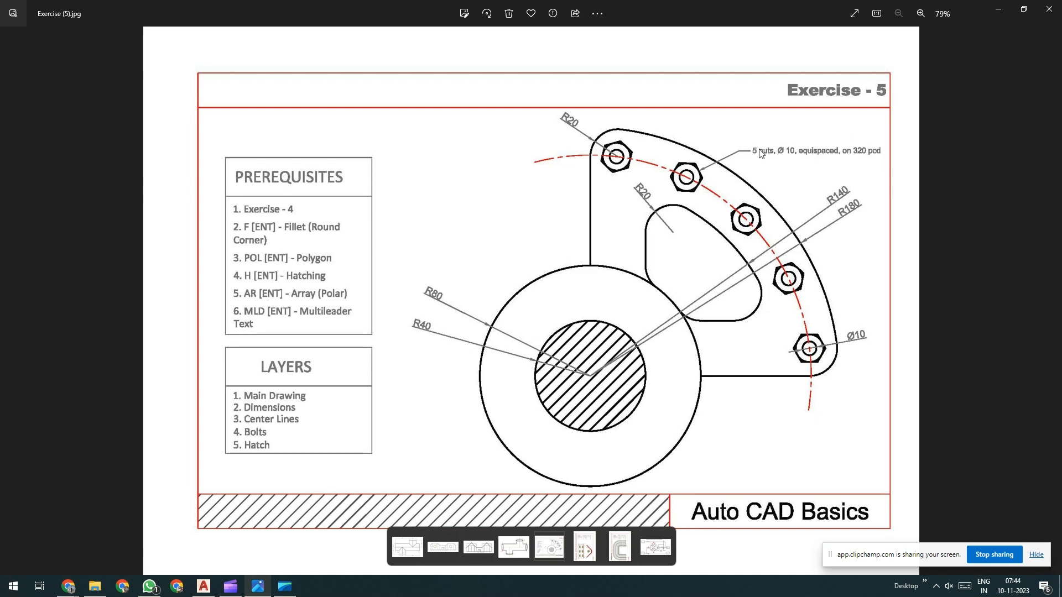
scroll(708, 172, up, 4)
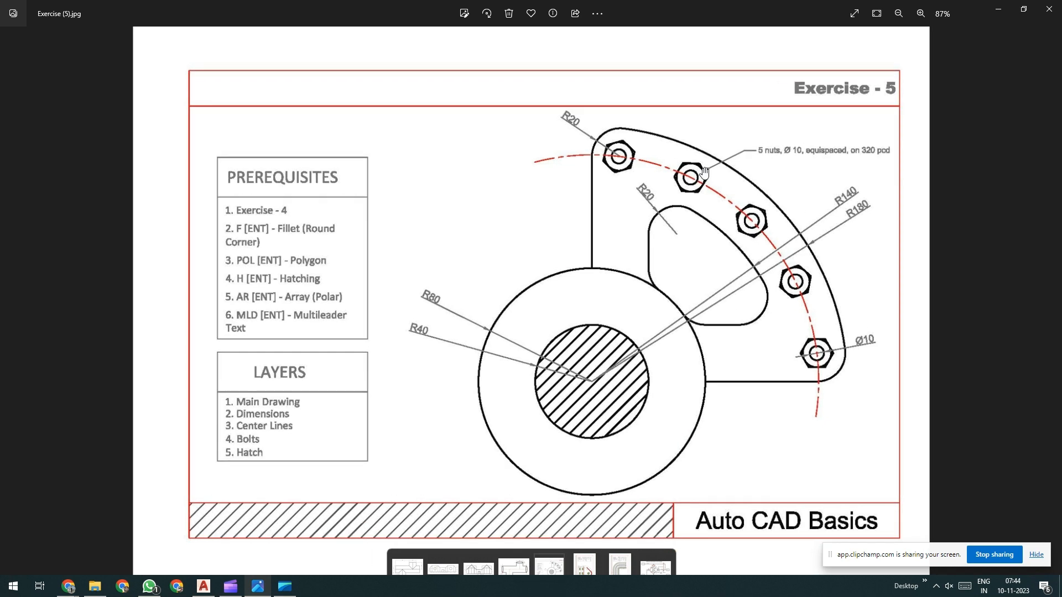
scroll(813, 147, down, 4)
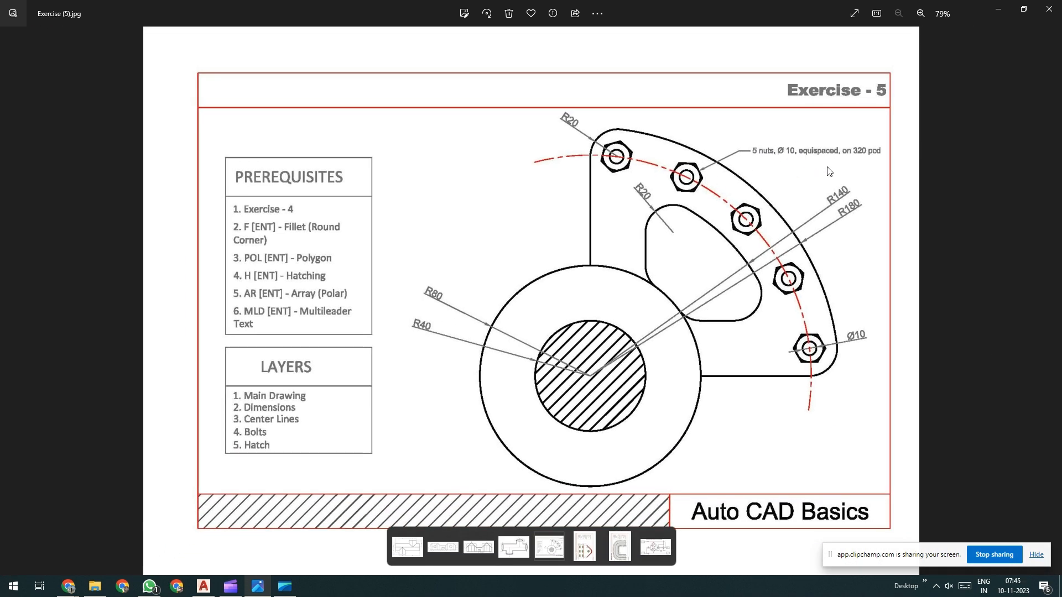
key(alt+Tab)
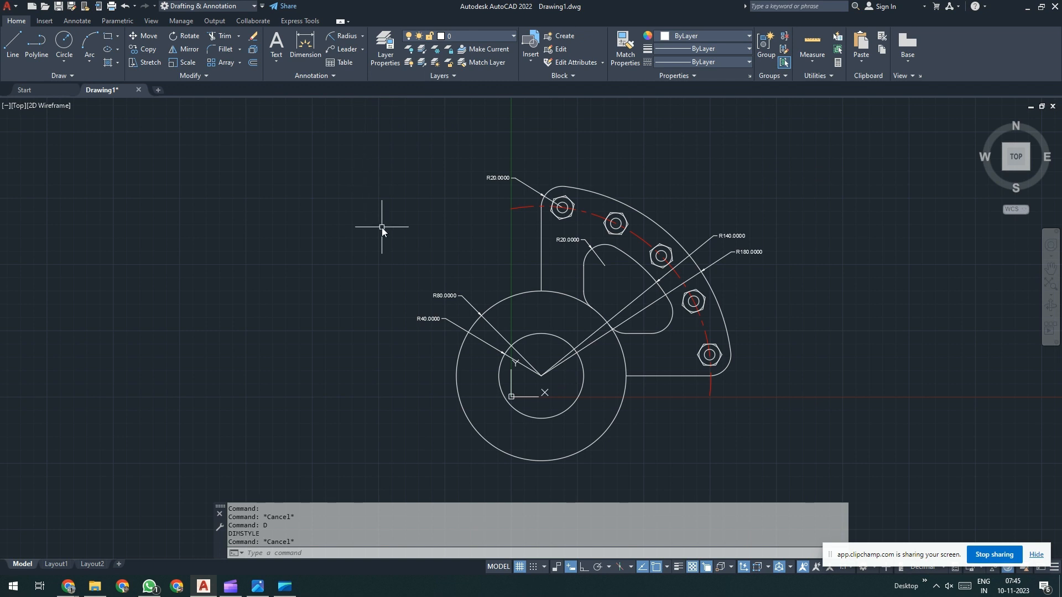
text(MLD)
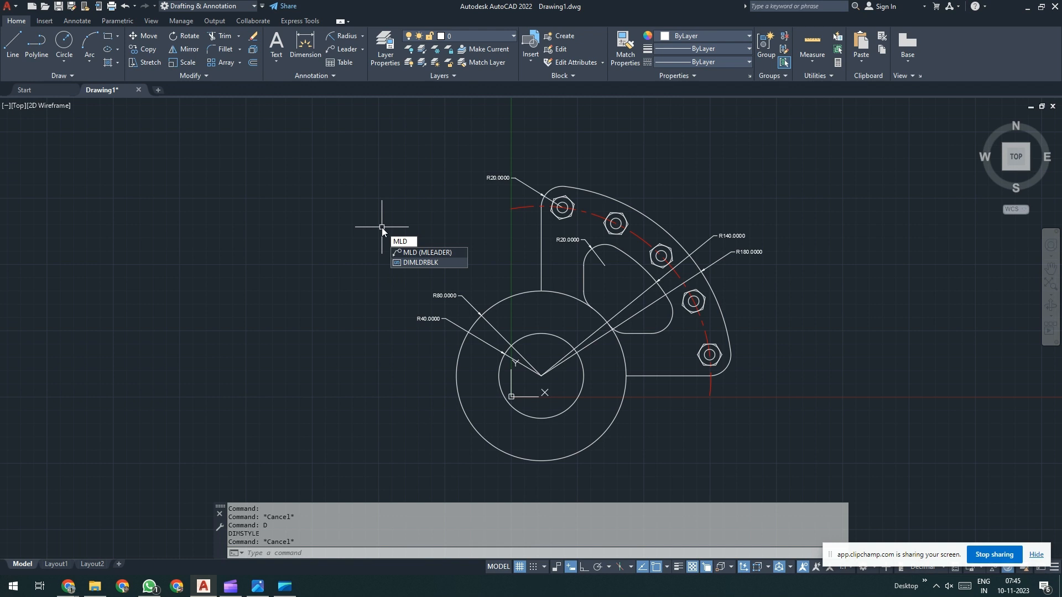
key(Escape)
key(Escape)
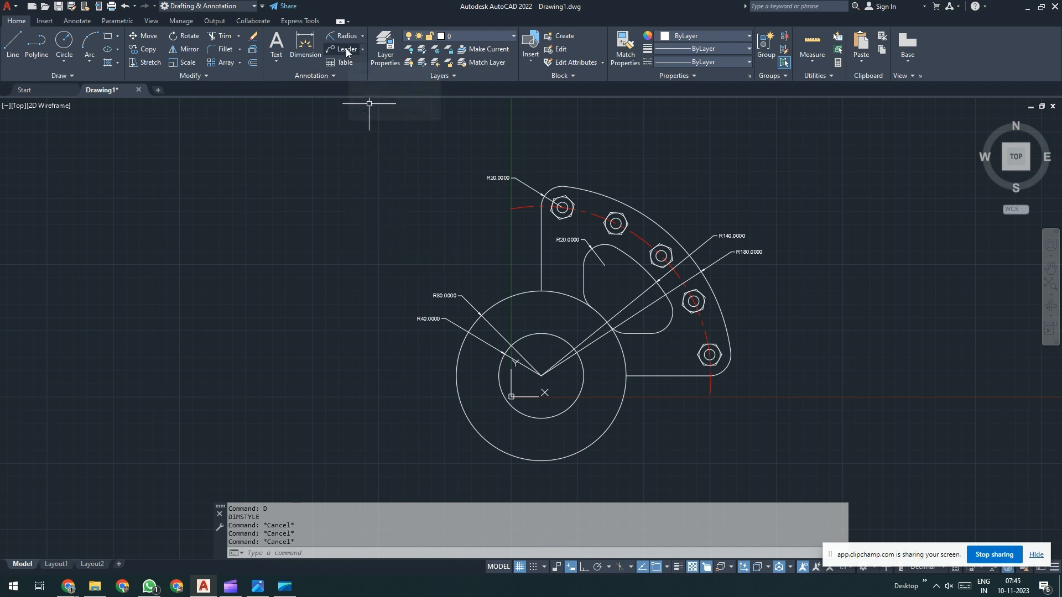
Step: Start a multileader with its arrowhead on the outer edge of the second nut, matching the callout in Exercise (5).jpg
click(347, 49)
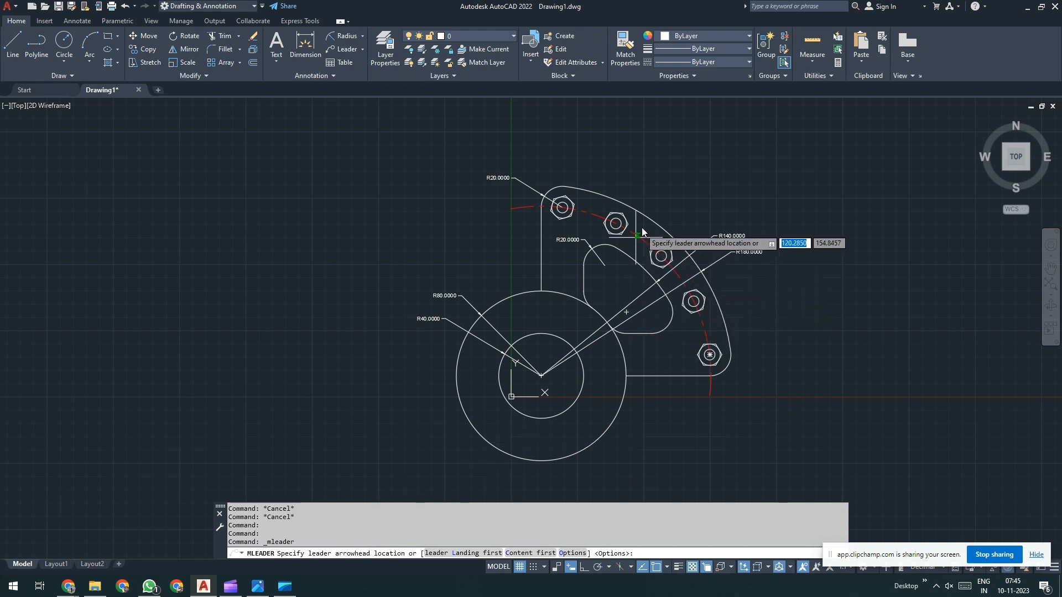
scroll(653, 211, up, 3)
scroll(653, 210, up, 2)
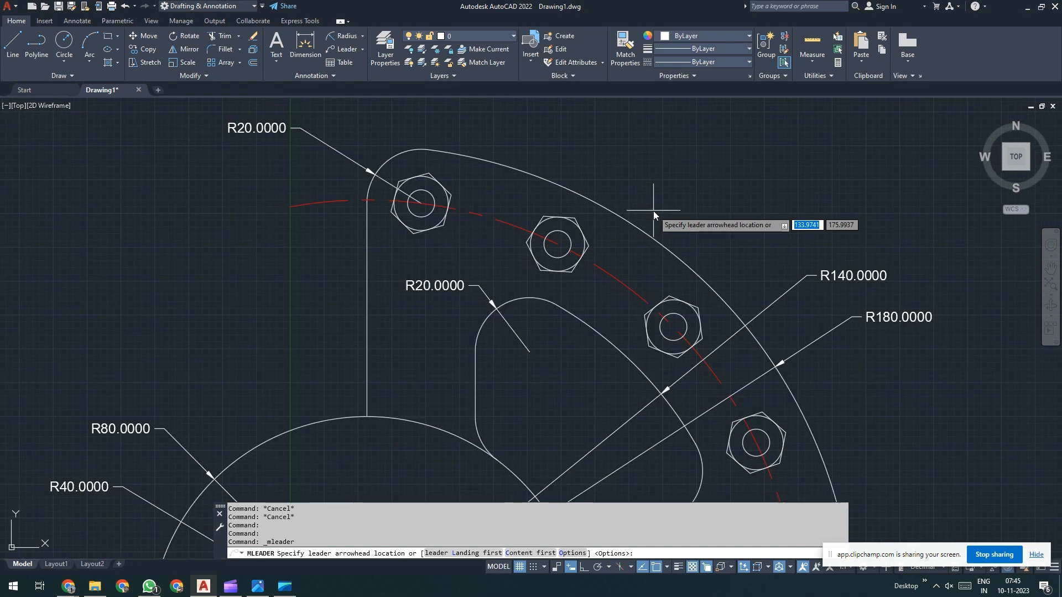
key(alt+Tab)
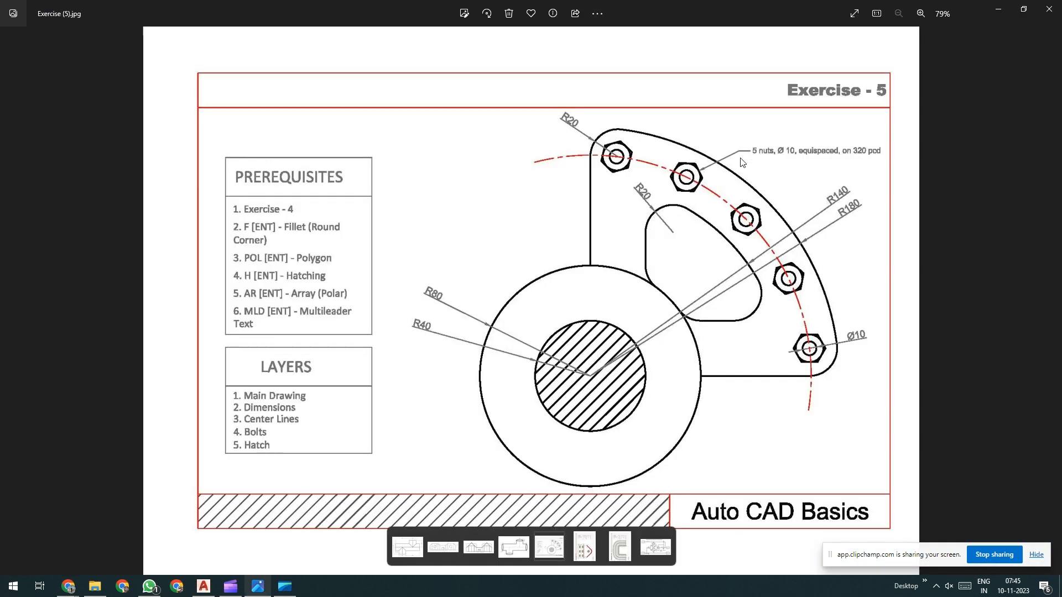
key(alt+Tab)
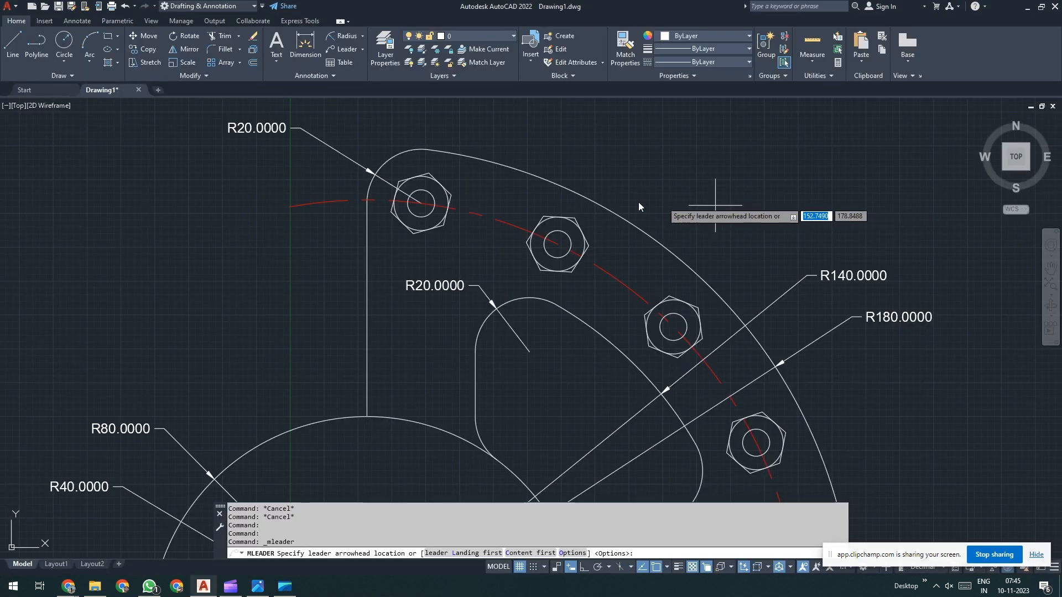
scroll(598, 205, up, 2)
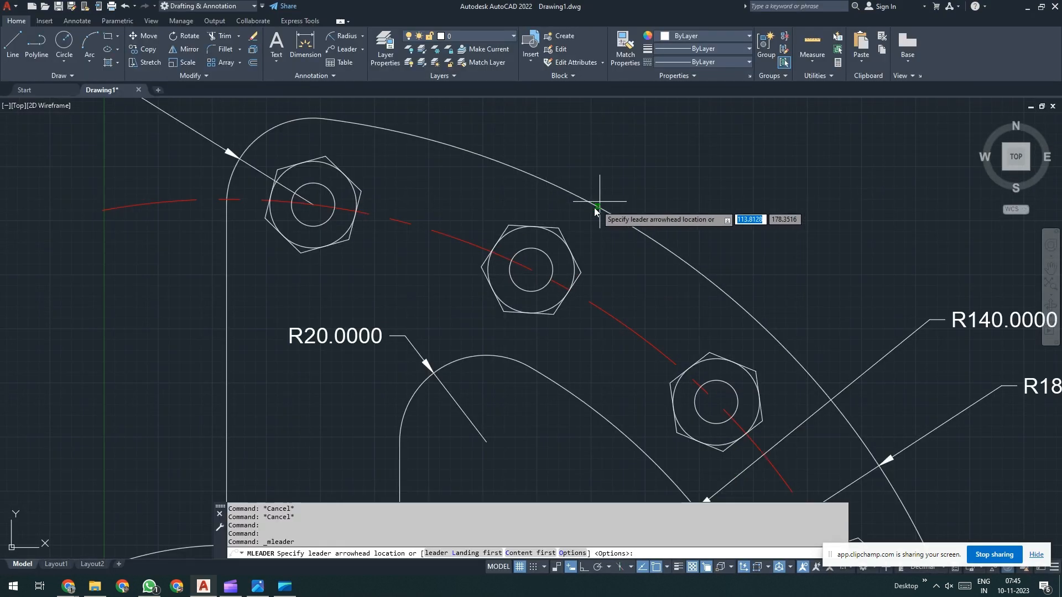
click(571, 251)
Step: Place the leader's landing outside the bracket, diagonally up and to the right of the second nut
scroll(593, 217, up, 4)
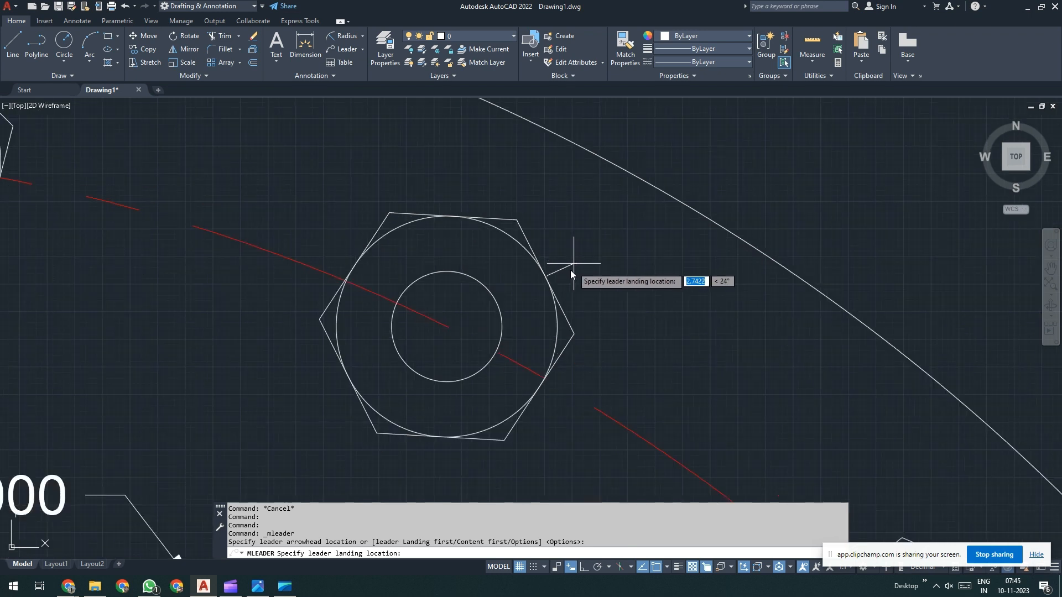
scroll(559, 279, up, 3)
scroll(631, 216, down, 3)
scroll(608, 224, up, 6)
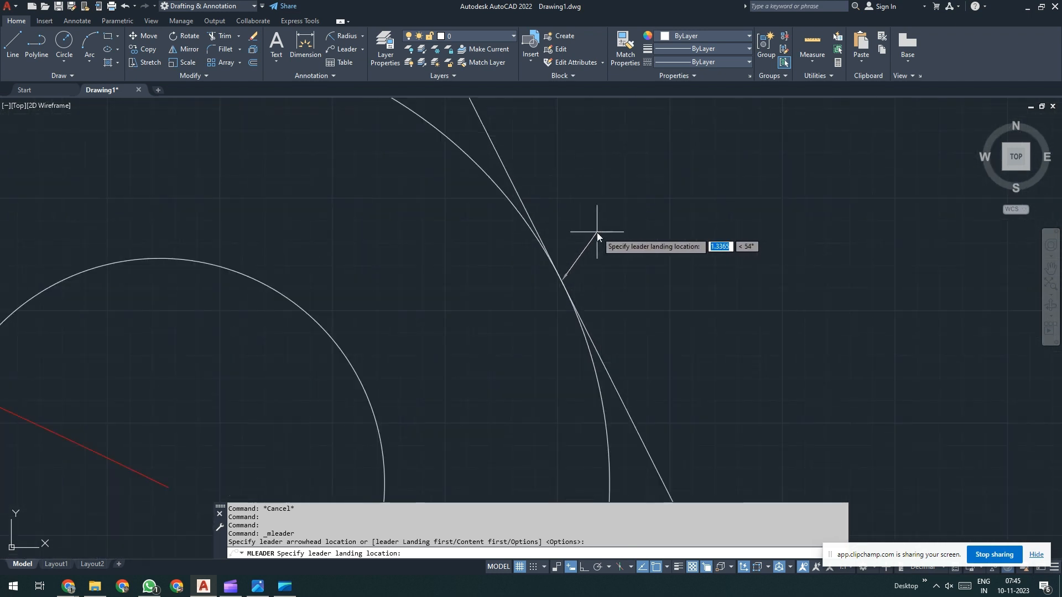
scroll(594, 257, up, 7)
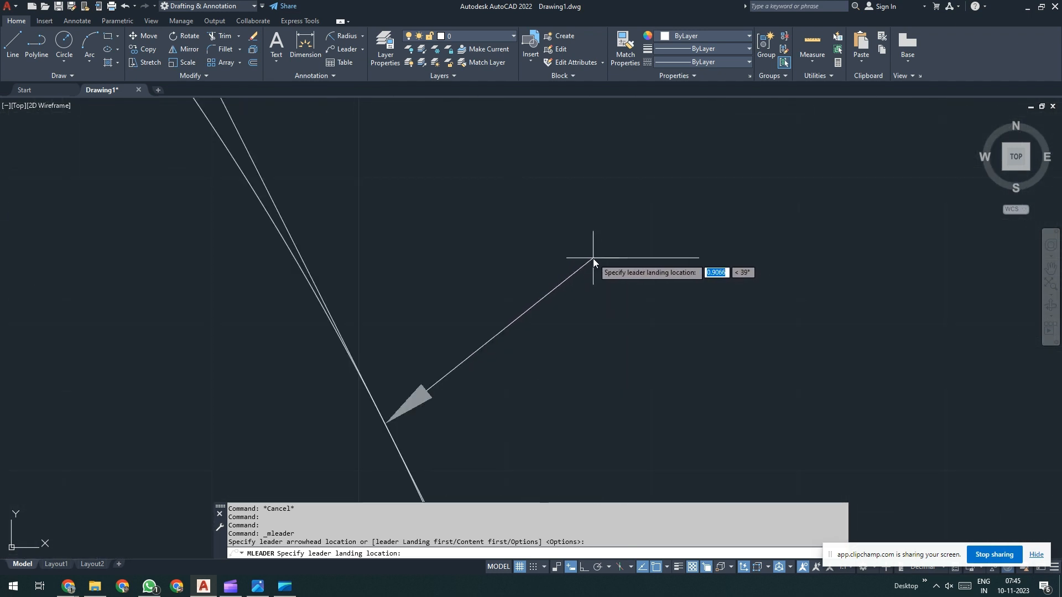
scroll(593, 258, down, 6)
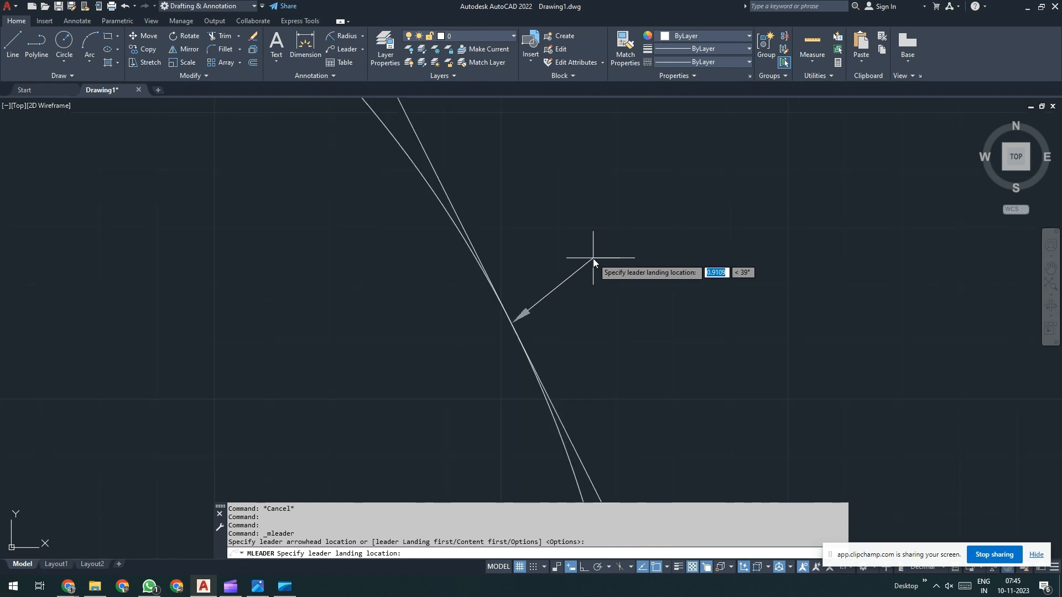
scroll(593, 258, down, 6)
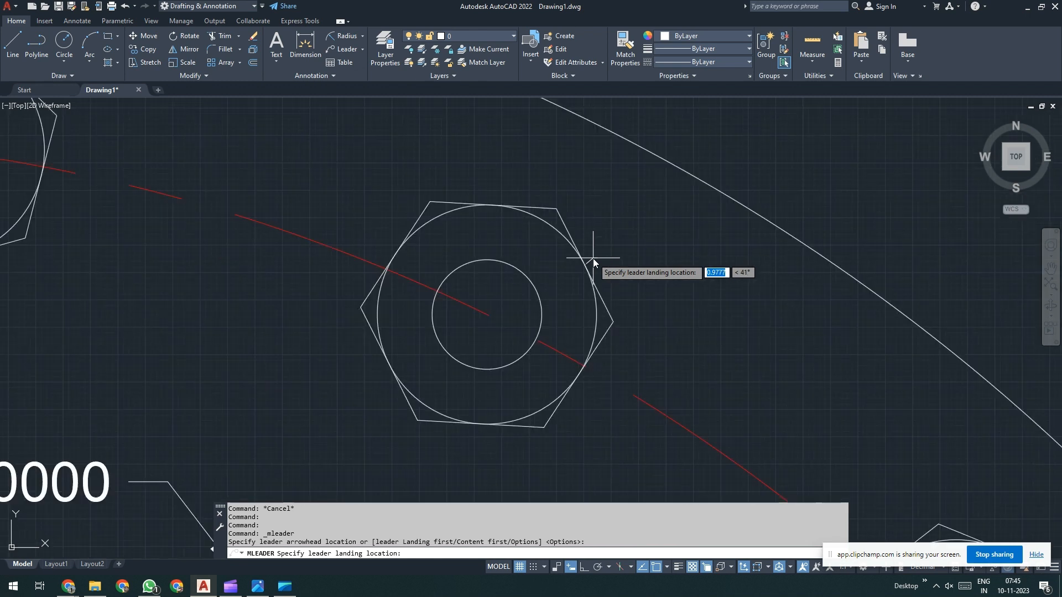
scroll(684, 197, down, 2)
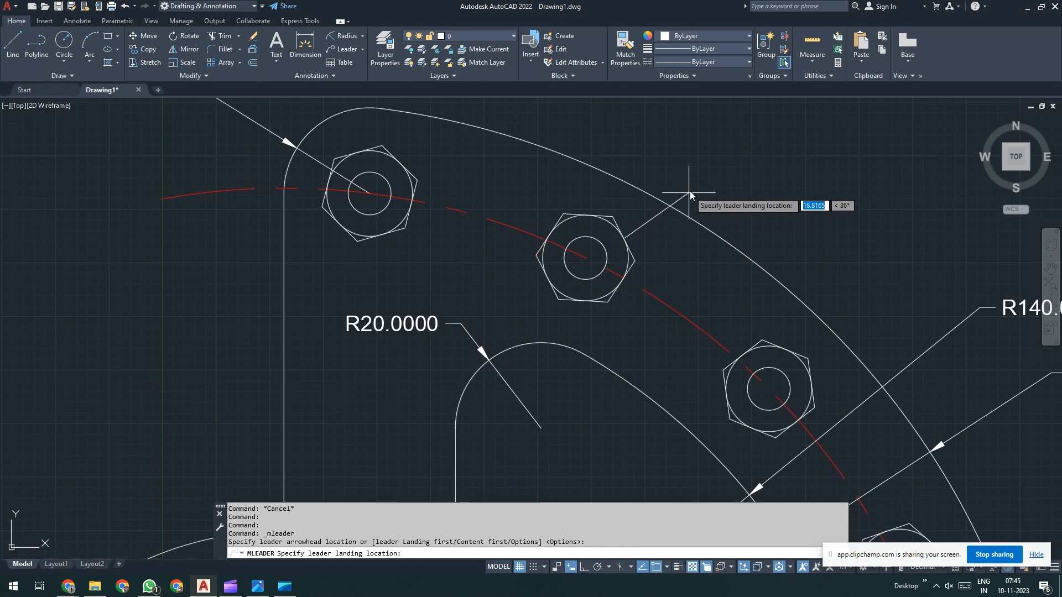
scroll(651, 234, down, 3)
scroll(642, 239, down, 2)
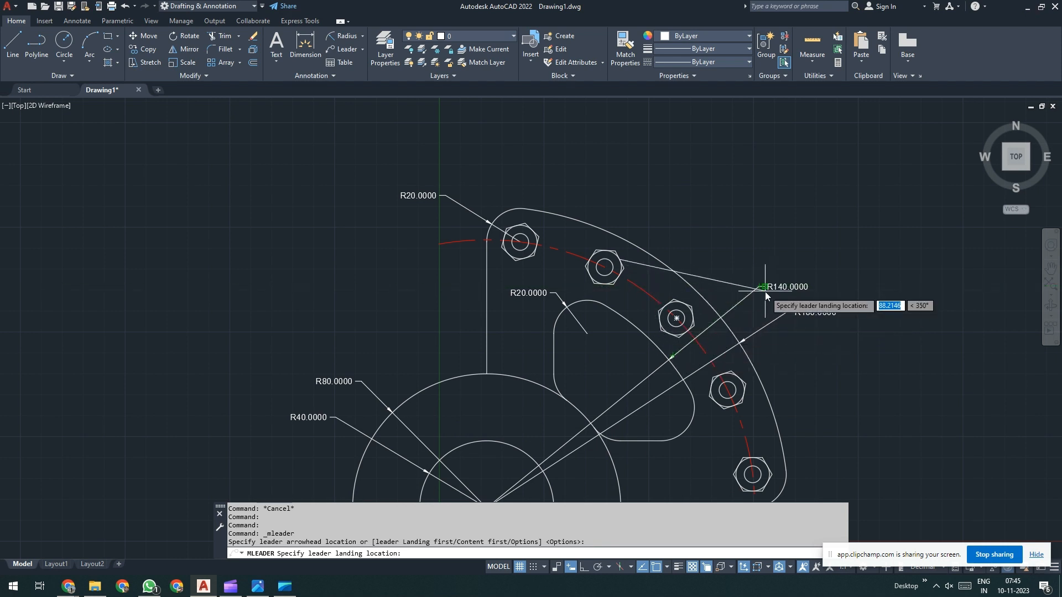
scroll(755, 290, up, 1)
scroll(752, 290, up, 4)
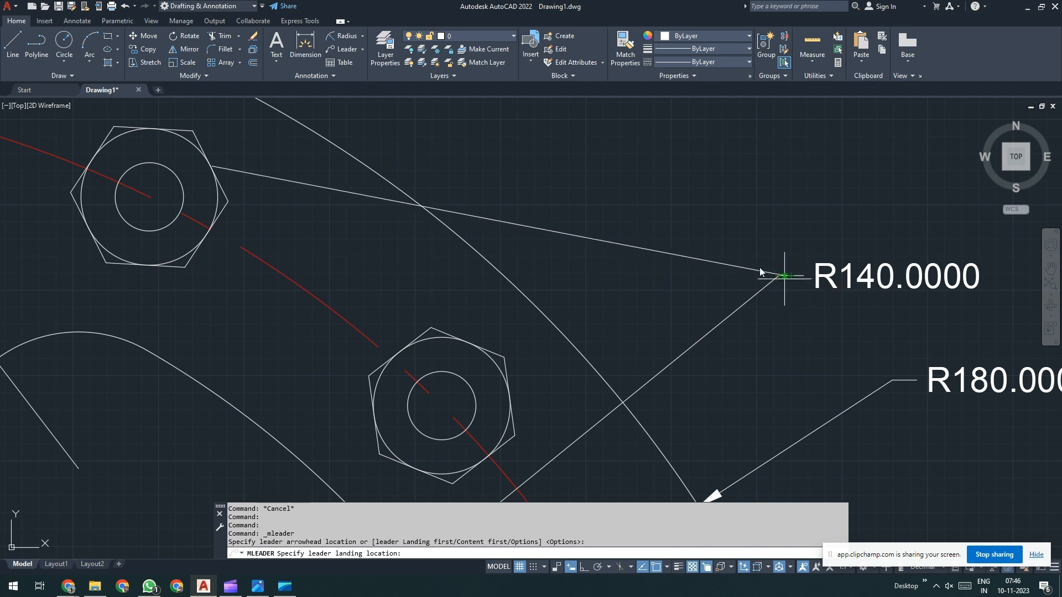
scroll(714, 254, down, 4)
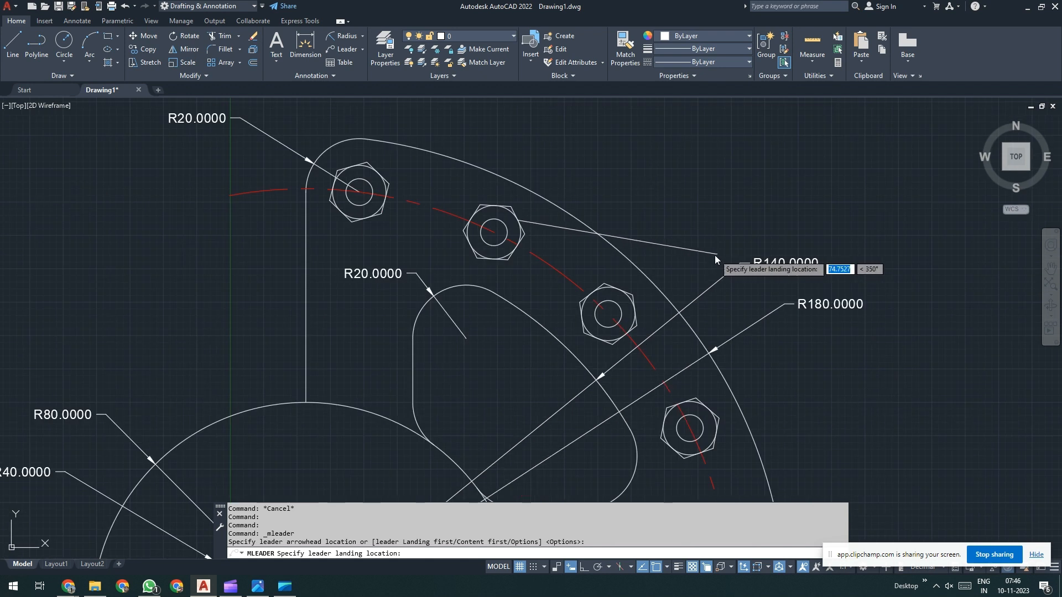
click(621, 130)
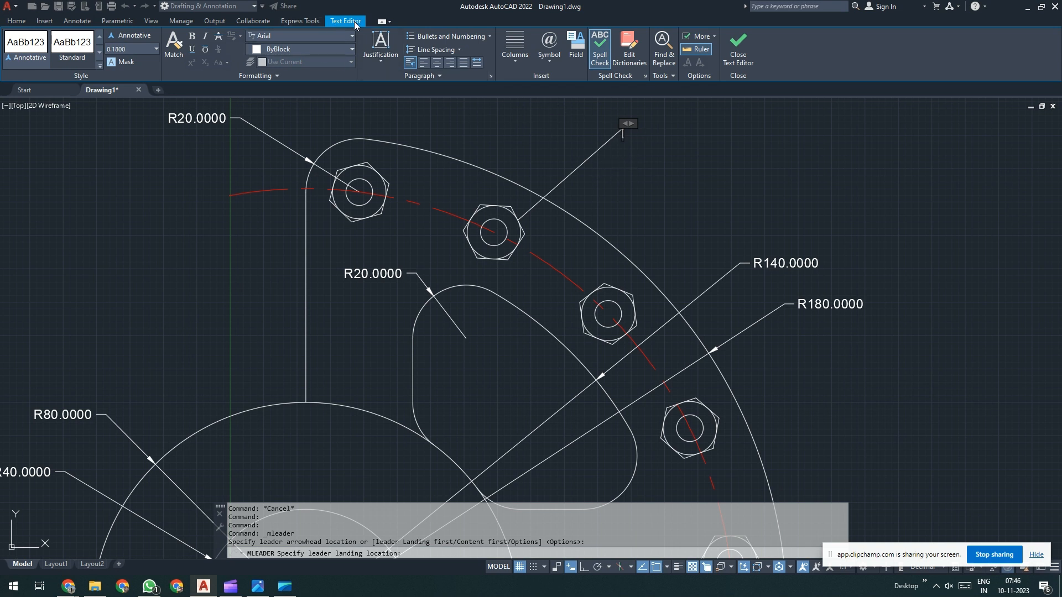
text(gdfdggdg)
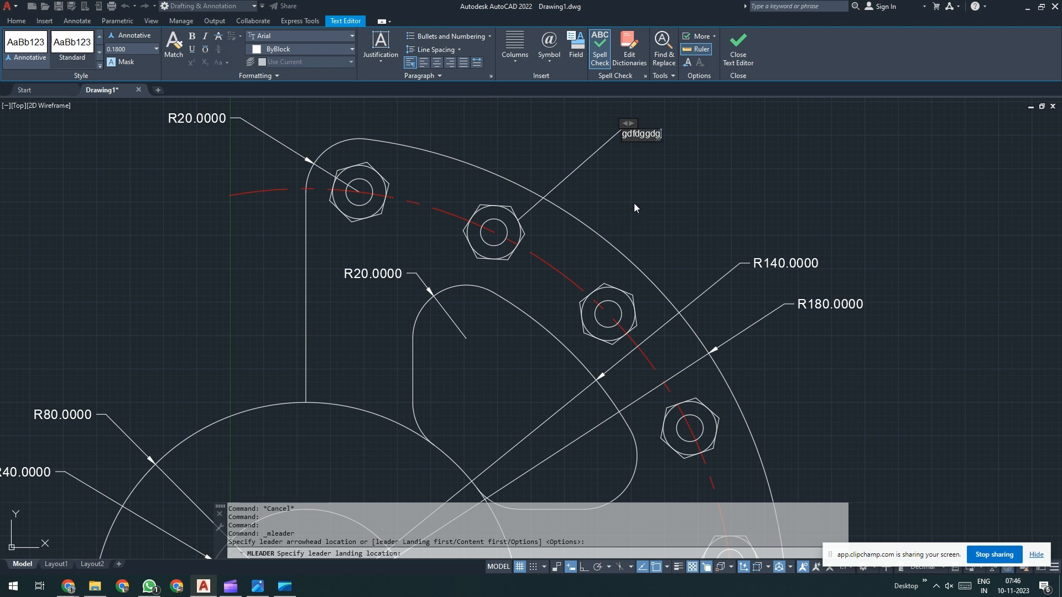
key(BackSpace)
key(BackSpace)
key(BackSpace)
key(BackSpace)
key(BackSpace)
key(BackSpace)
key(BackSpace)
key(BackSpace)
Step: Enter "5 nuts, equispaced, on 320 pcd" as the leader text, following the reference image, and finish the text editing
key(alt+Tab)
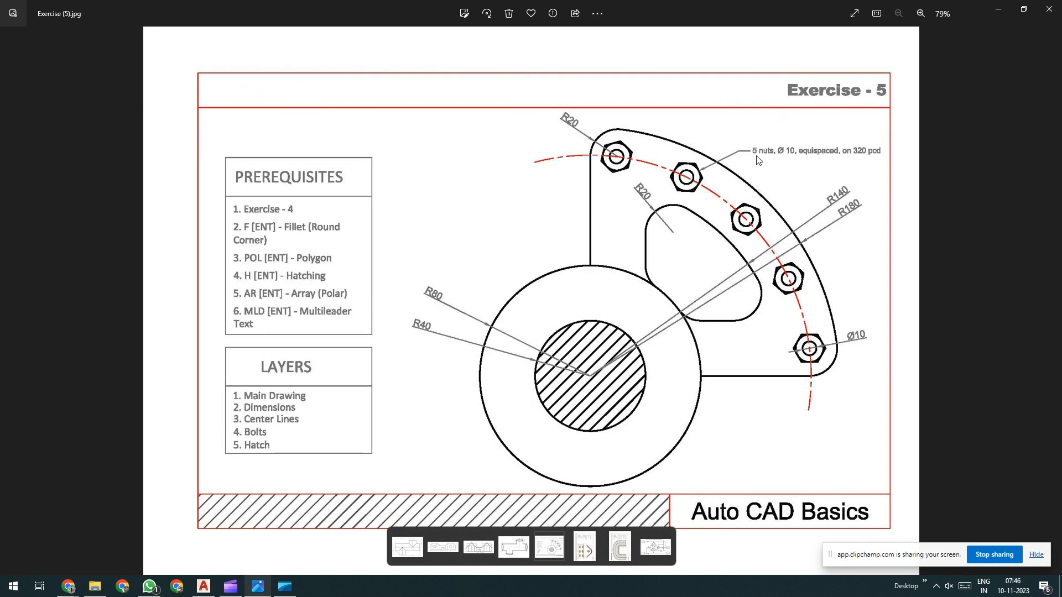
key(alt+Tab)
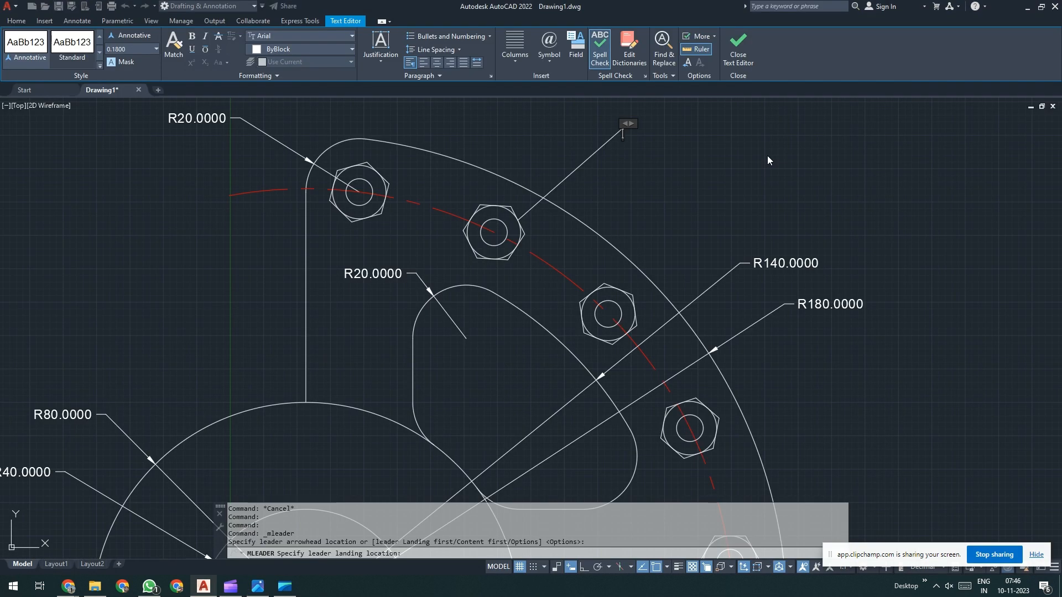
text(5 nuts, equispa)
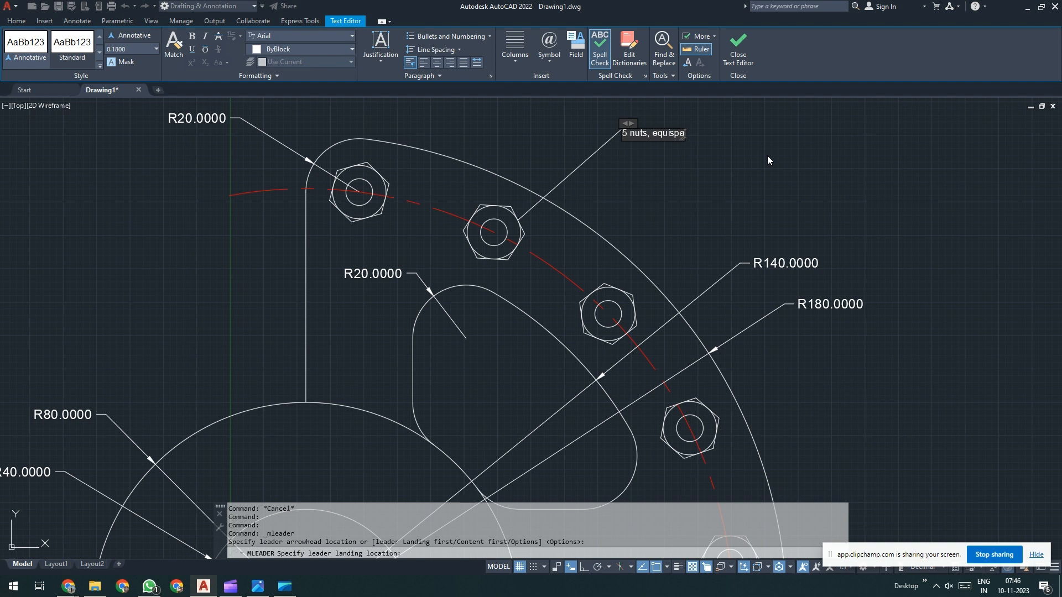
text(ced, on)
key(alt+Tab)
key(alt+Tab)
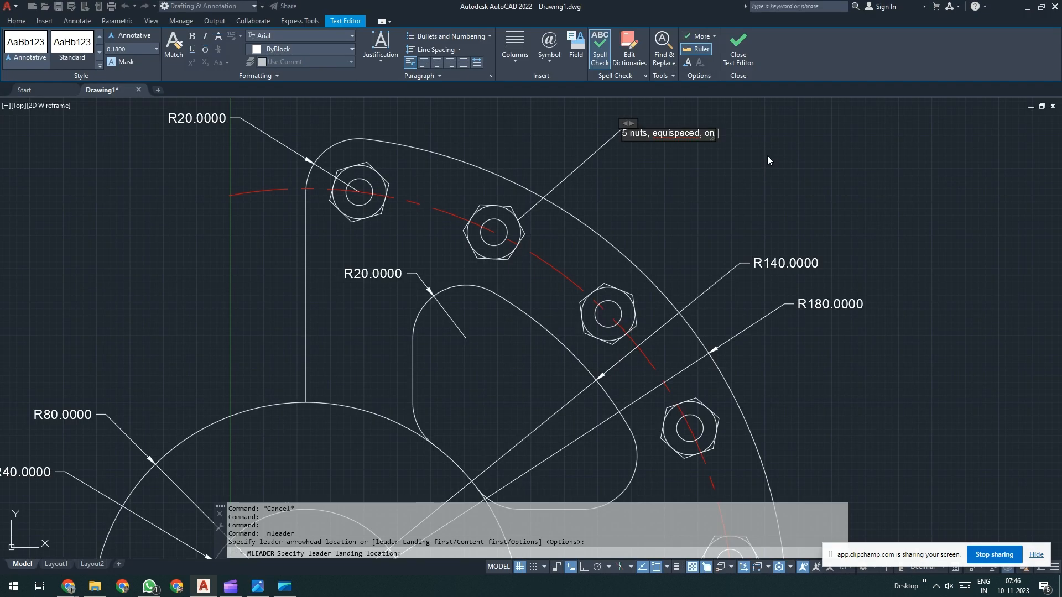
text(320 pcd)
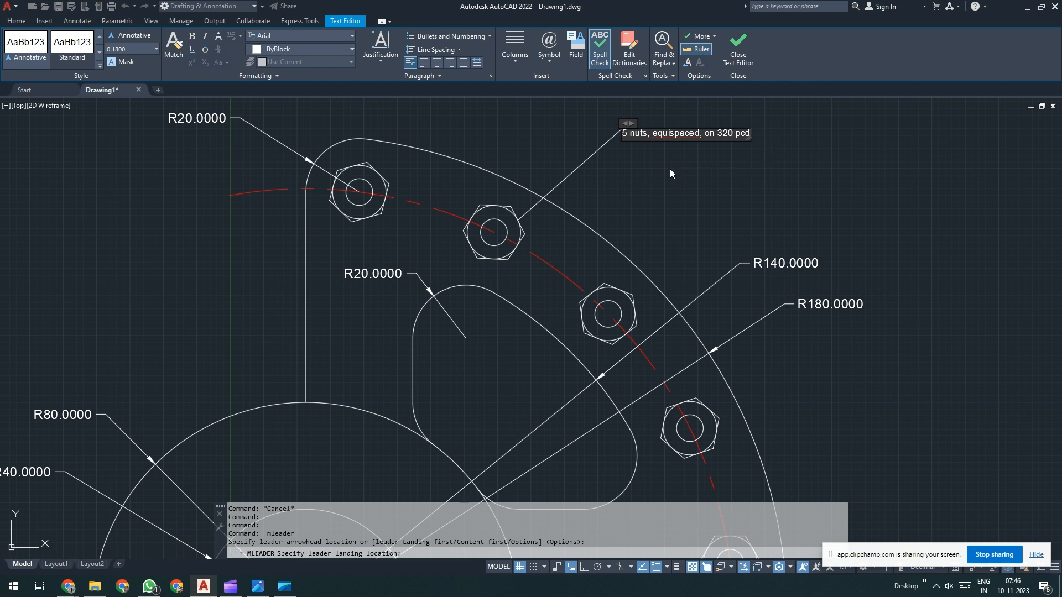
click(737, 55)
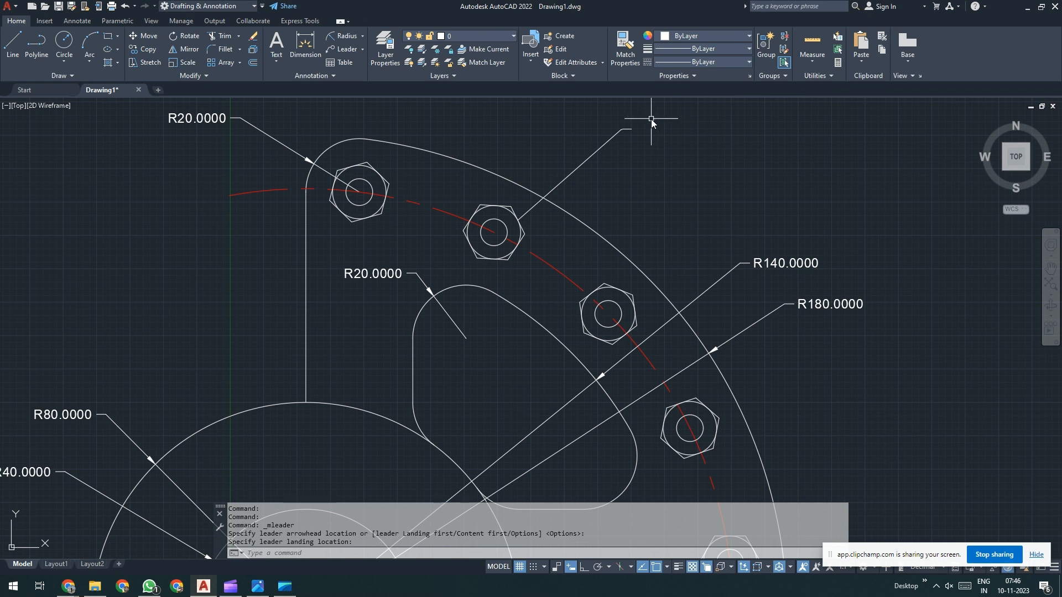
Step: Examine the size of the nut callout's text and arrowhead compared with the radius dimensions
scroll(628, 127, up, 7)
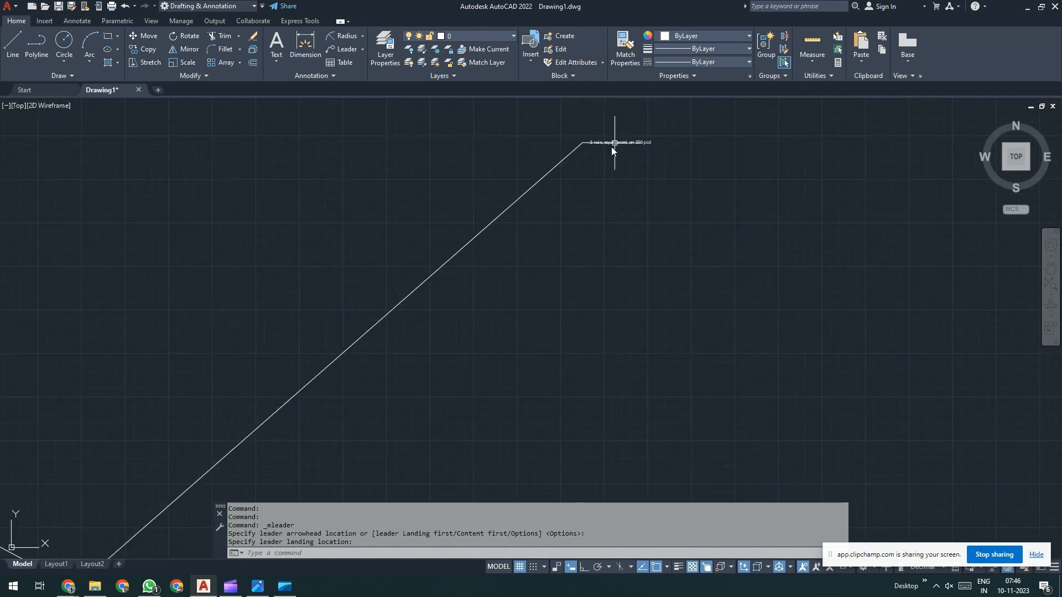
scroll(612, 147, up, 4)
scroll(622, 139, down, 8)
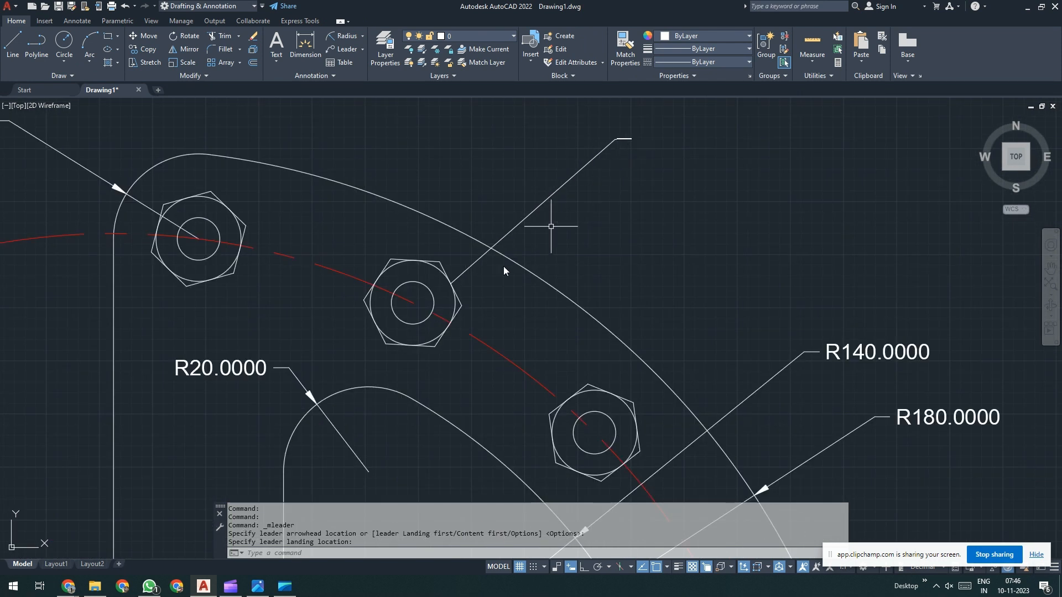
scroll(454, 282, up, 6)
scroll(466, 285, up, 3)
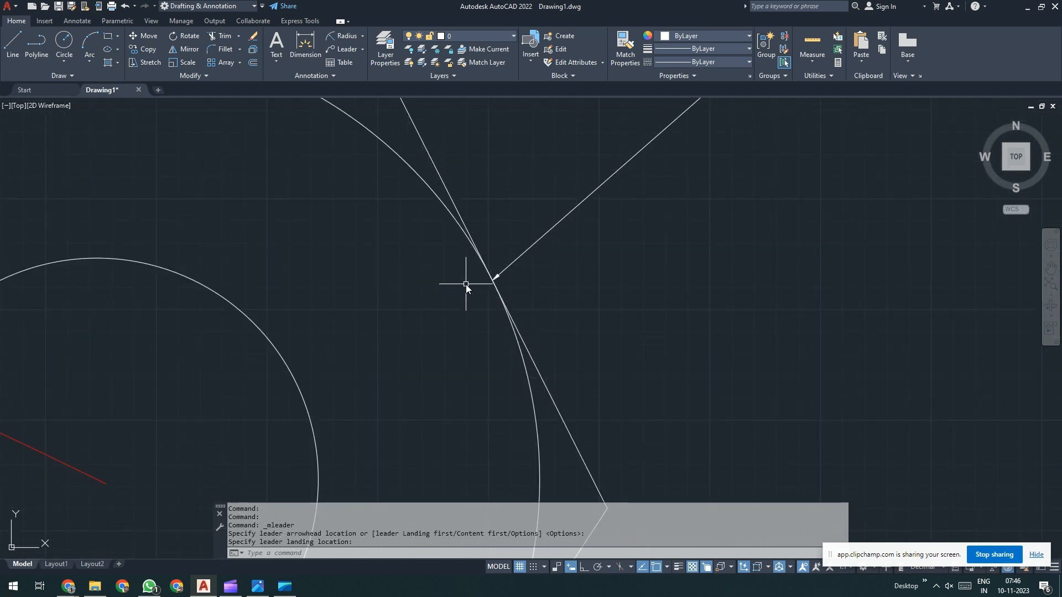
scroll(470, 285, down, 8)
scroll(479, 290, down, 3)
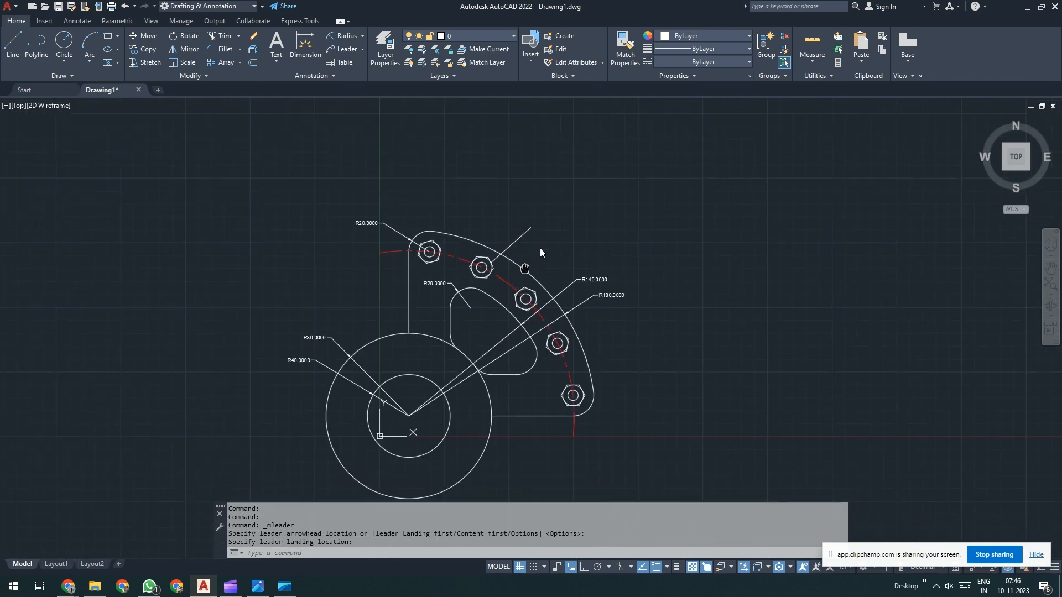
Step: Review the overall scale in the Standard dimension style's fit settings without changing anything
text(D)
key(Return)
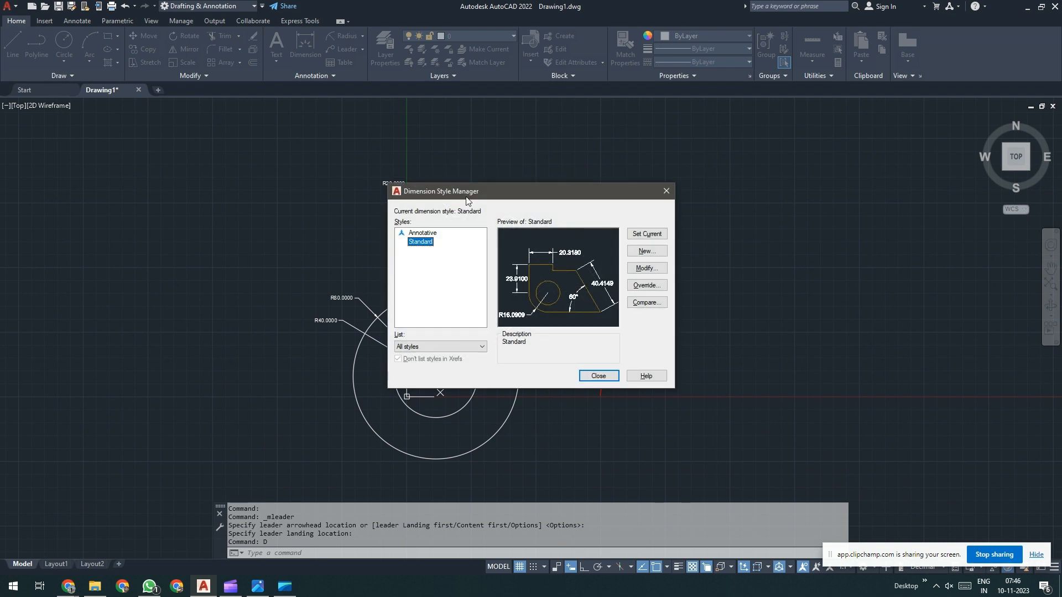
click(647, 268)
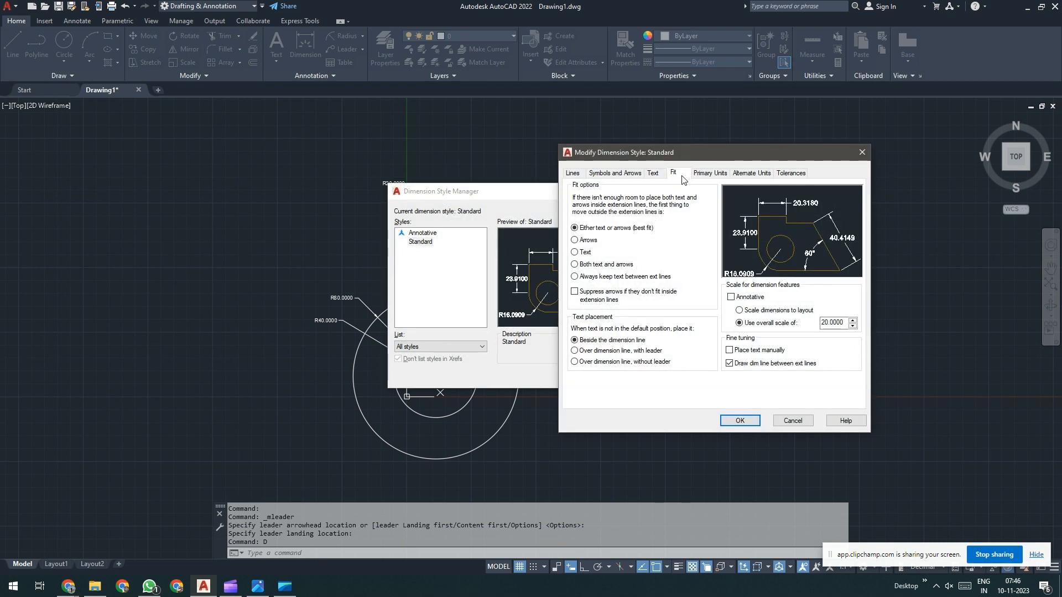
click(792, 421)
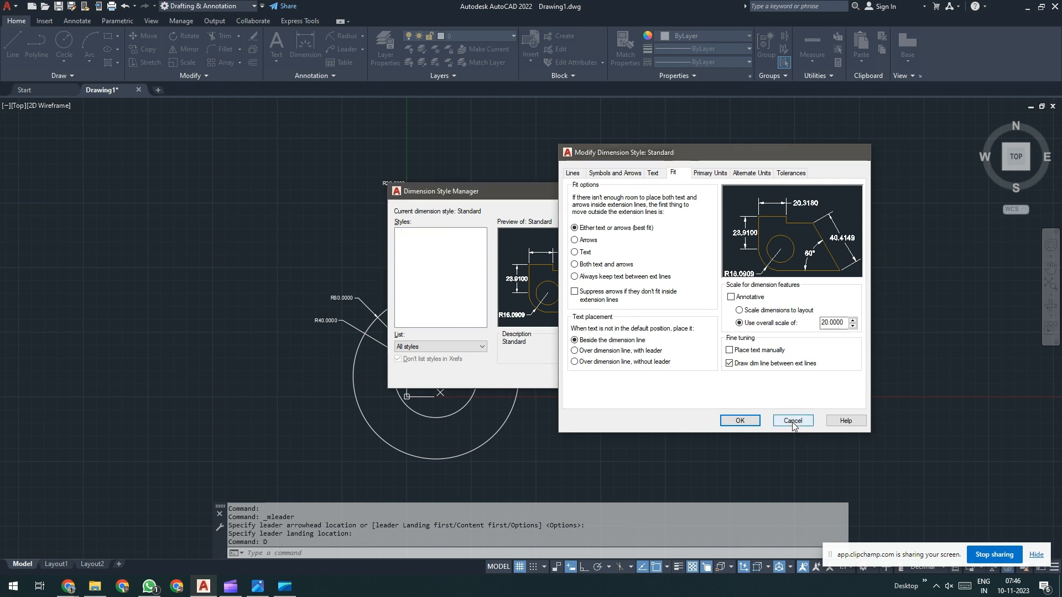
click(598, 376)
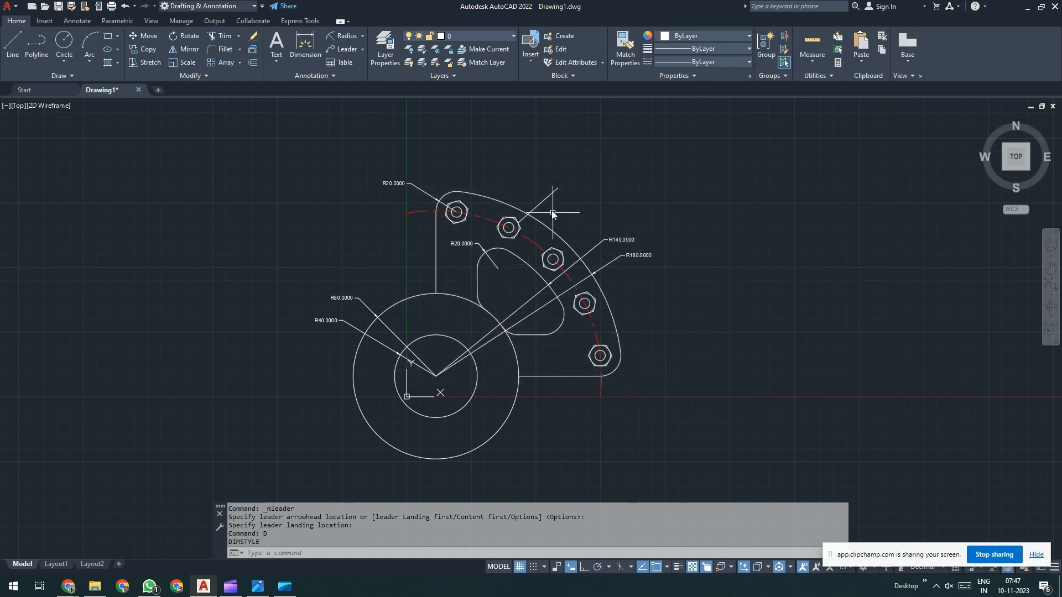
Step: Modify the Standard multileader style to use a specified scale of 20 and close the style manager
scroll(524, 217, up, 2)
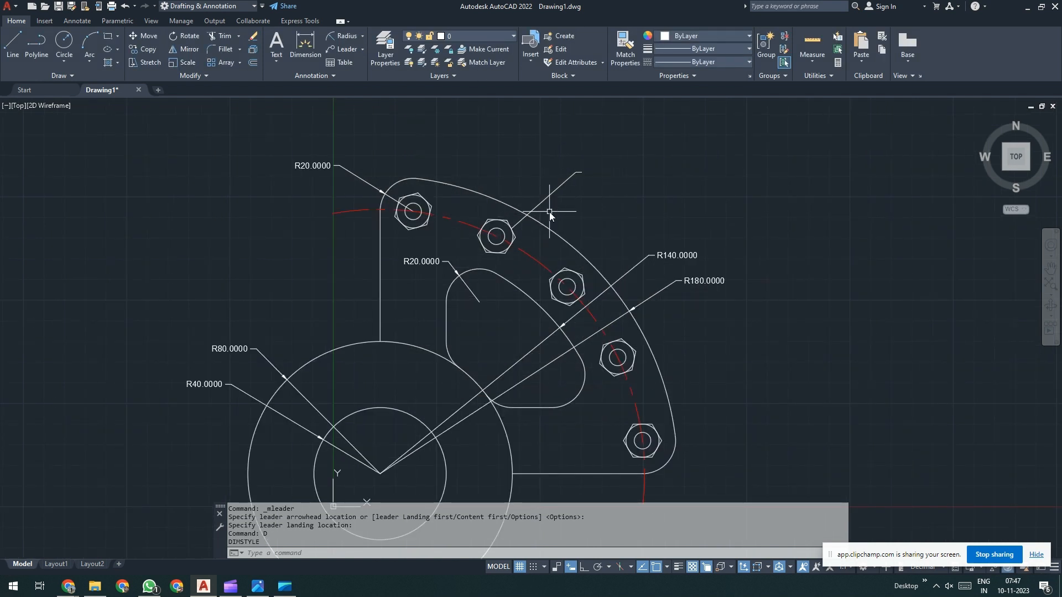
text(ML)
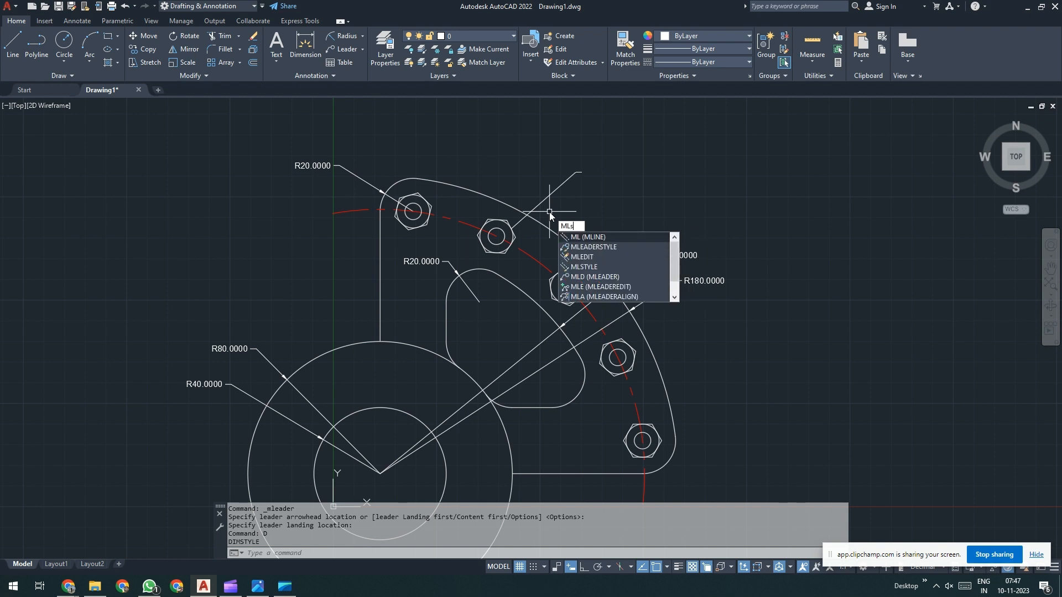
text(s)
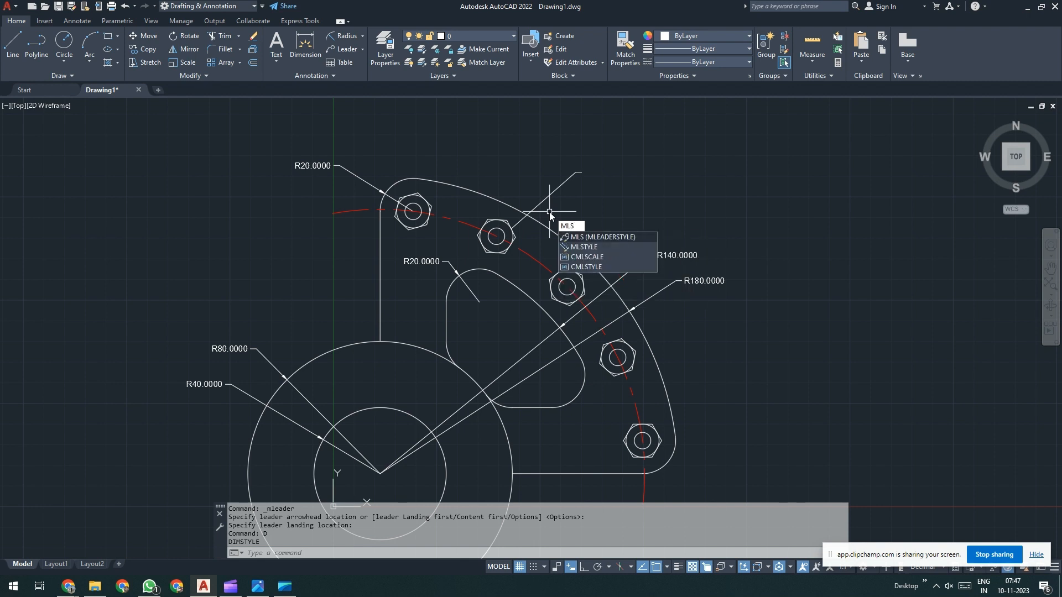
key(Return)
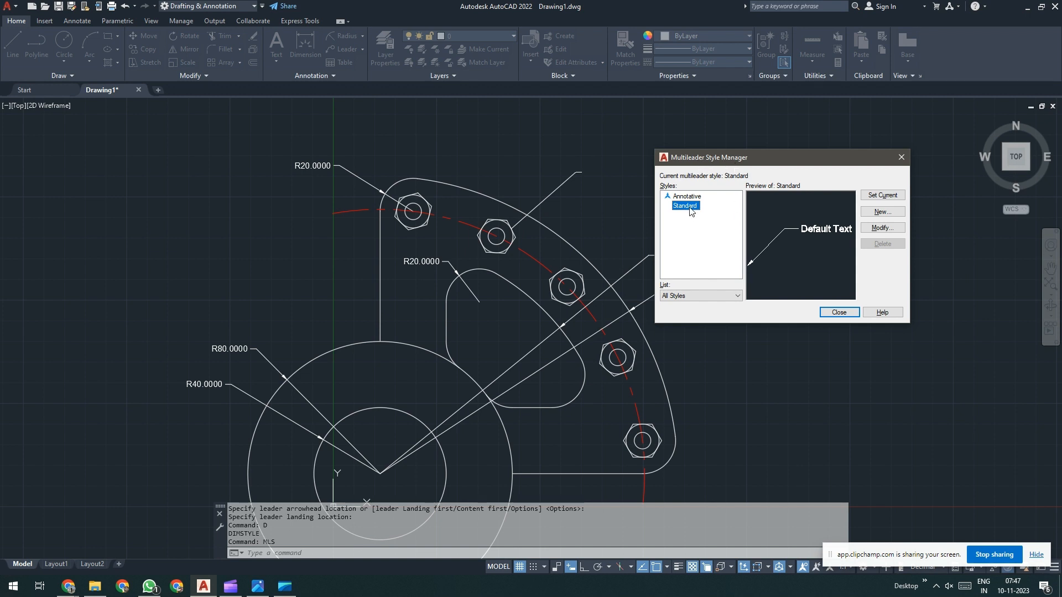
drag(765, 164, 725, 165)
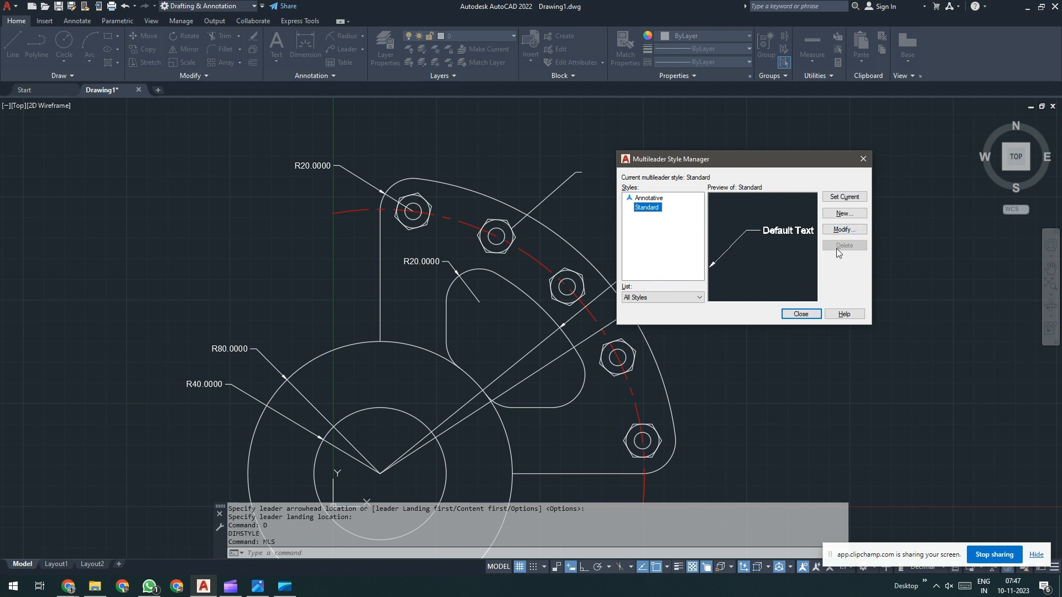
click(841, 230)
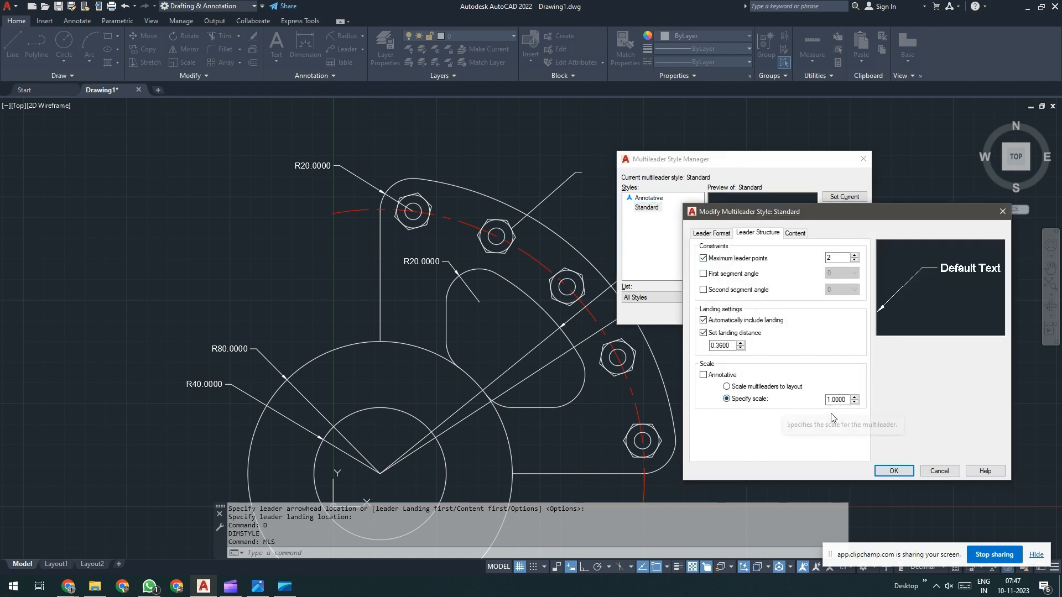
drag(849, 400, 811, 400)
text(20)
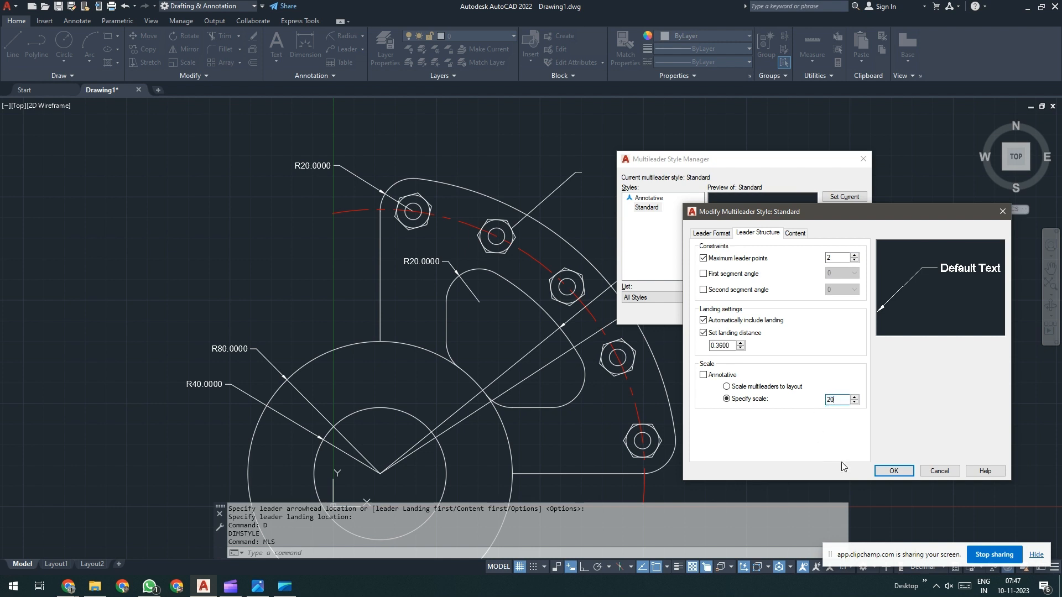
click(893, 471)
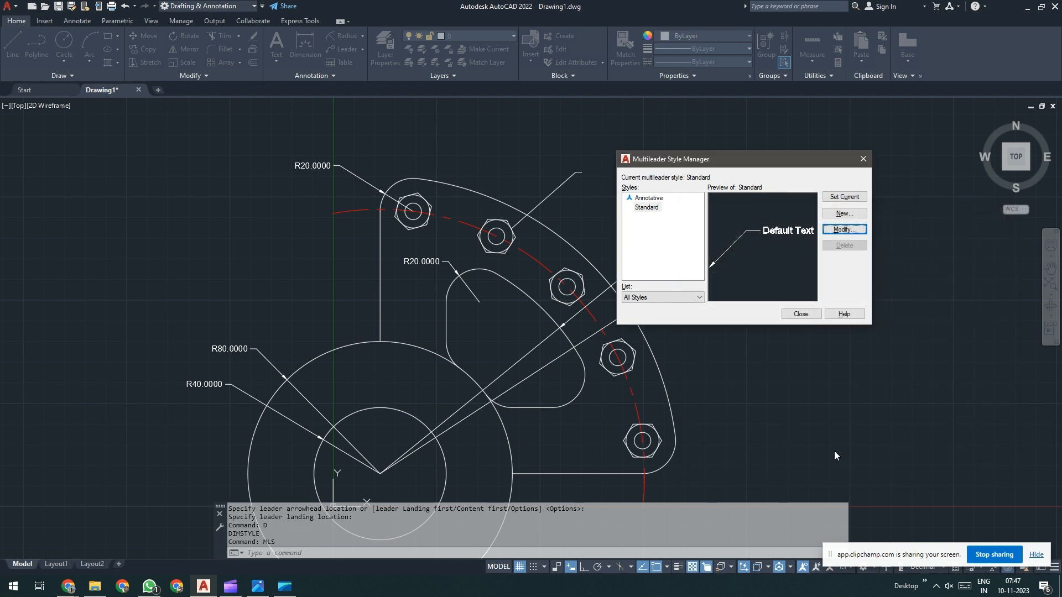
click(801, 314)
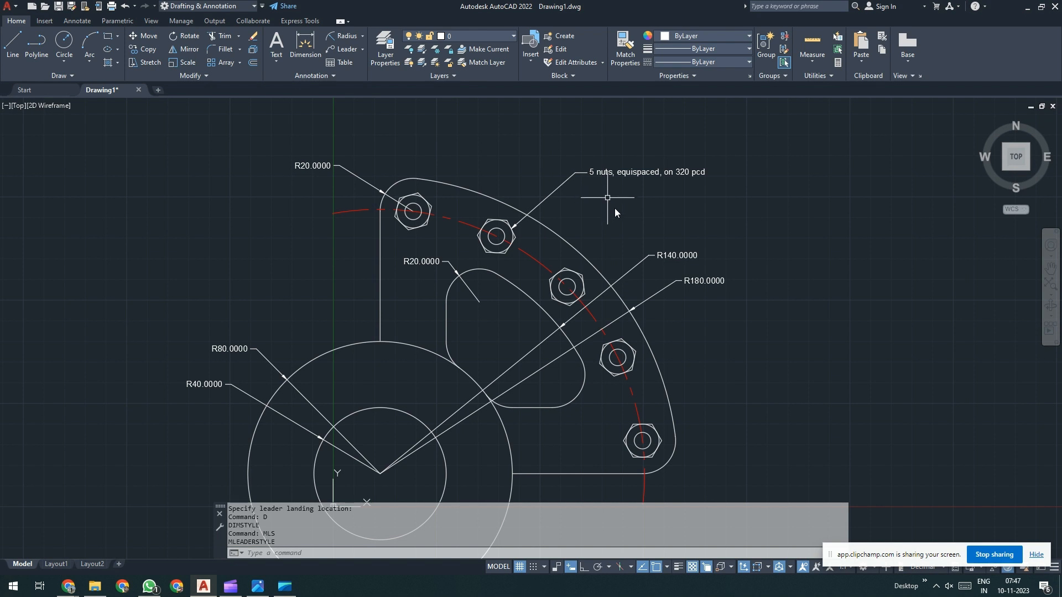
Step: Compare the annotations with the reference image and set the Standard dimension style's linear precision to 0 decimals
scroll(615, 208, down, 3)
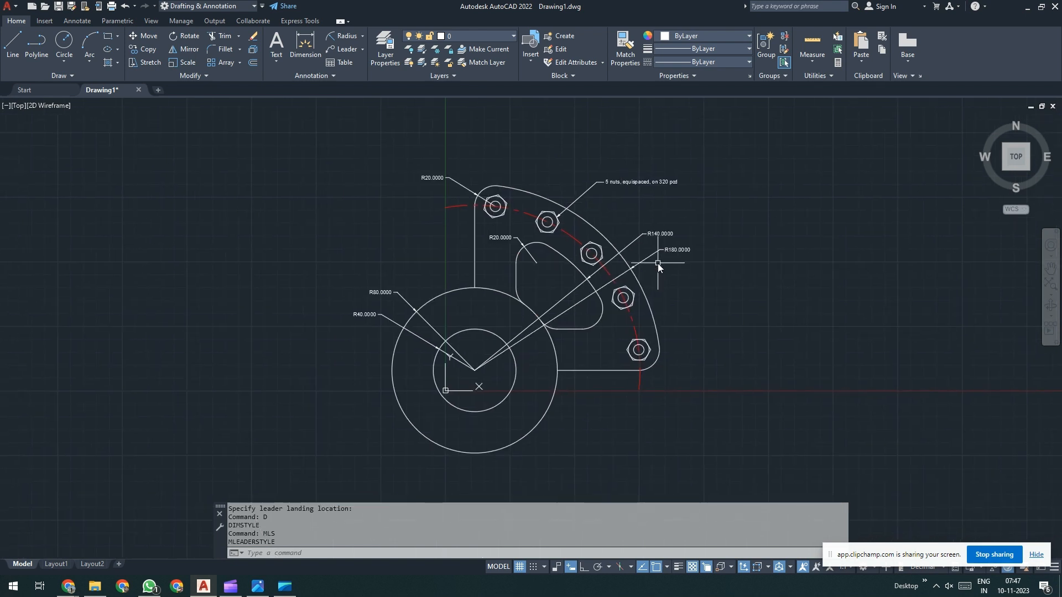
key(alt+Tab)
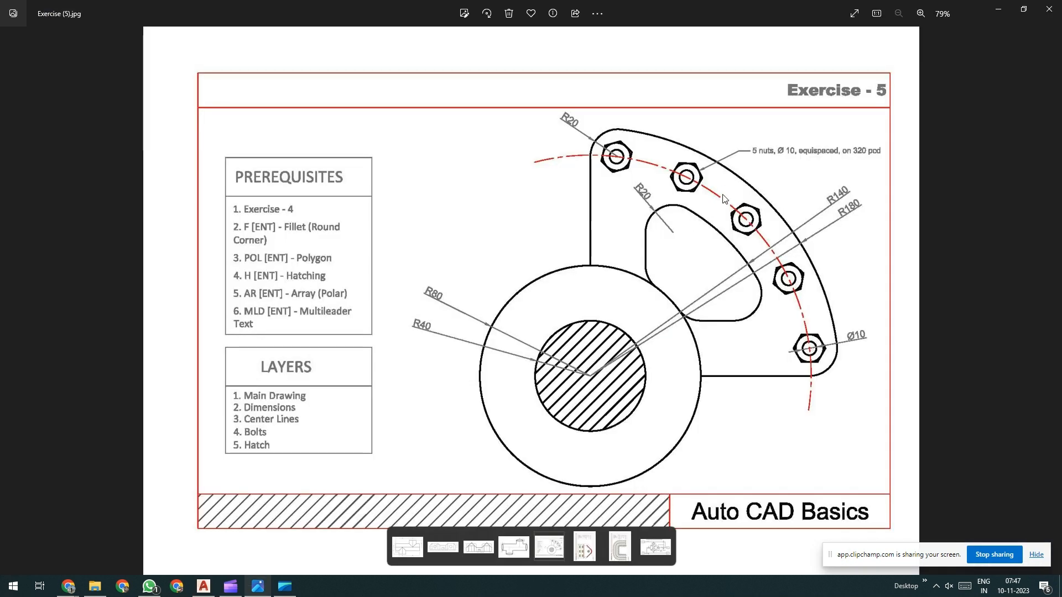
key(alt+Tab)
scroll(630, 188, up, 2)
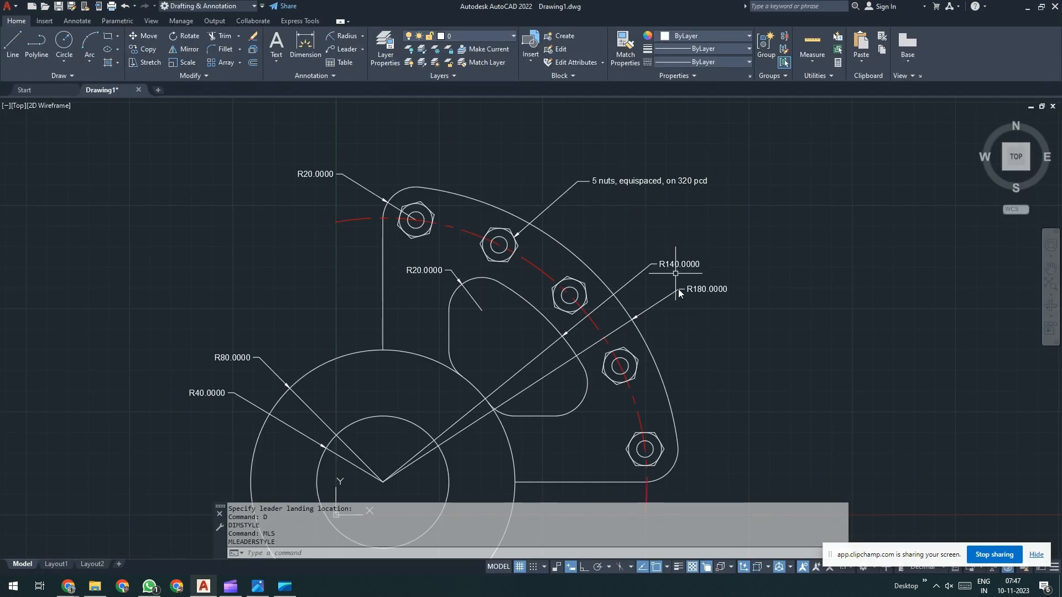
text(d)
key(Return)
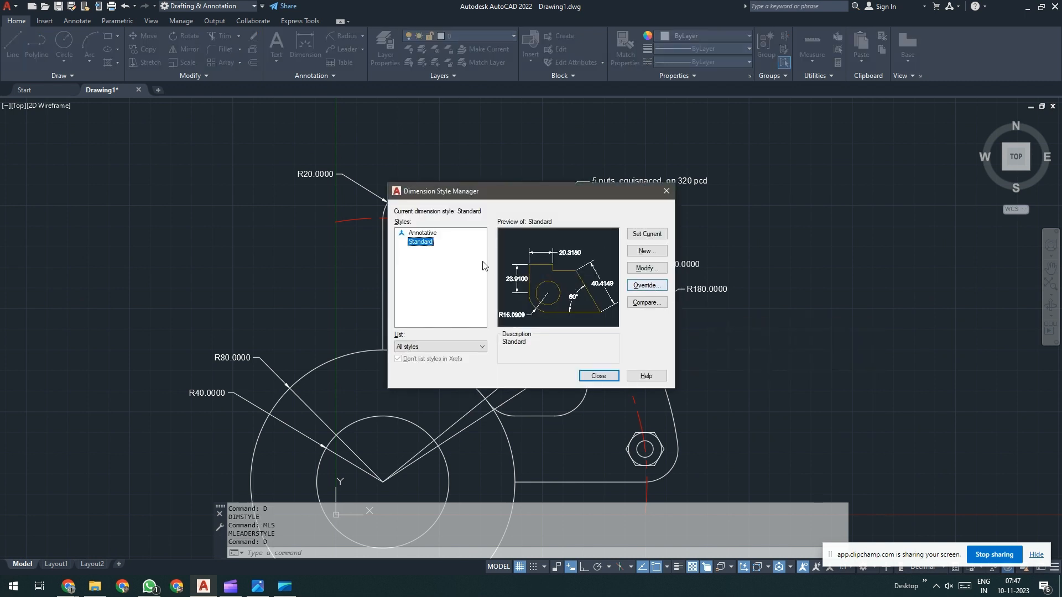
click(650, 270)
click(727, 175)
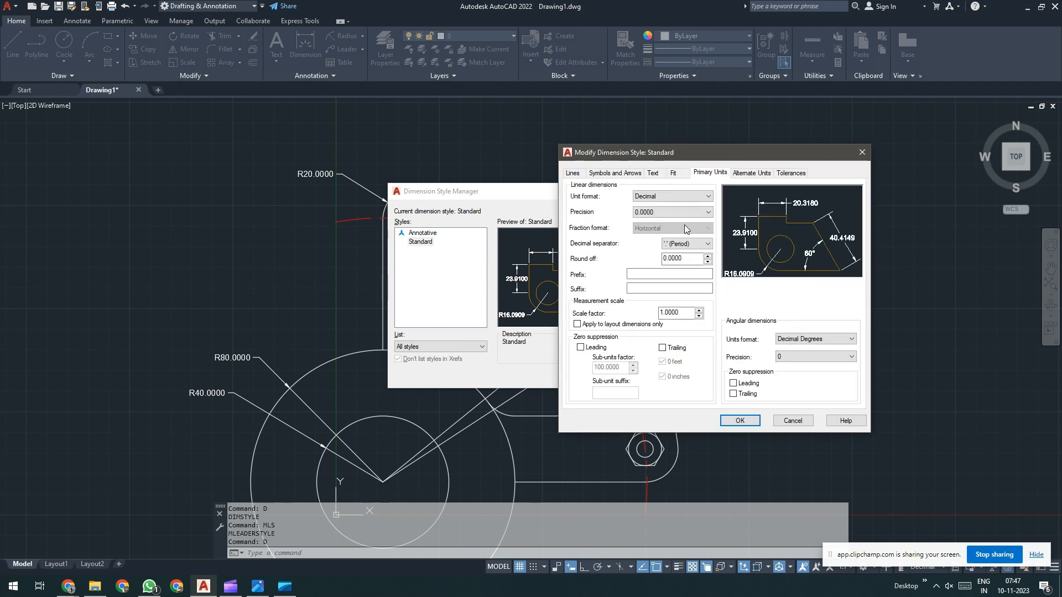
click(666, 213)
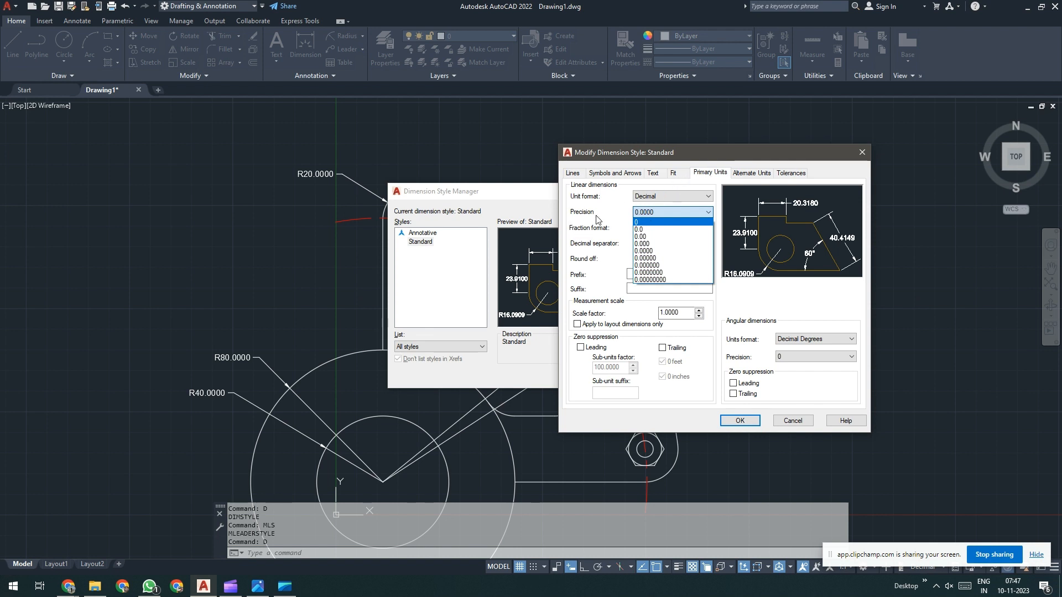
click(641, 223)
click(739, 422)
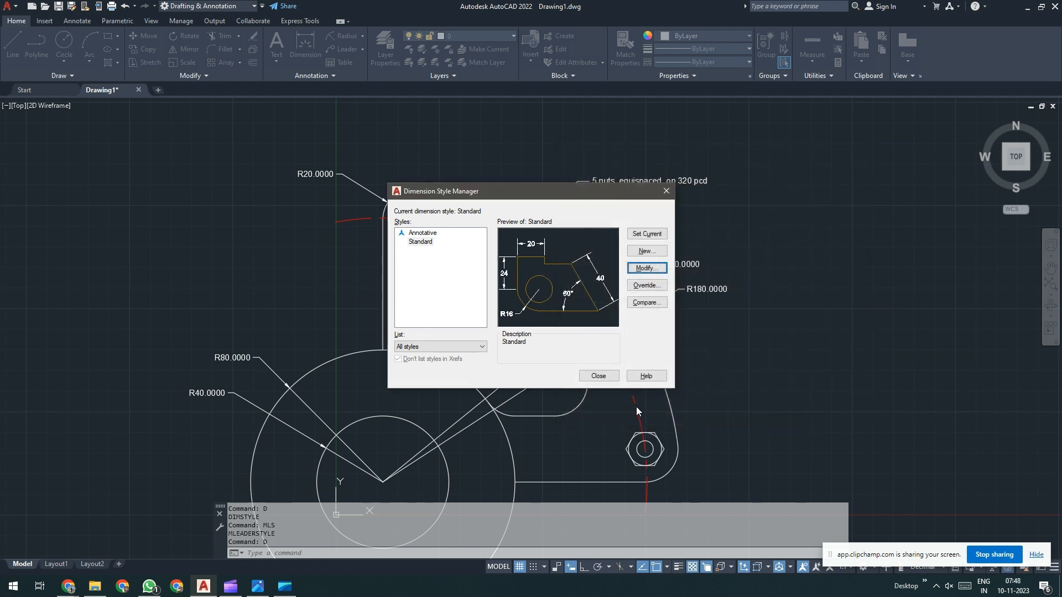
click(599, 376)
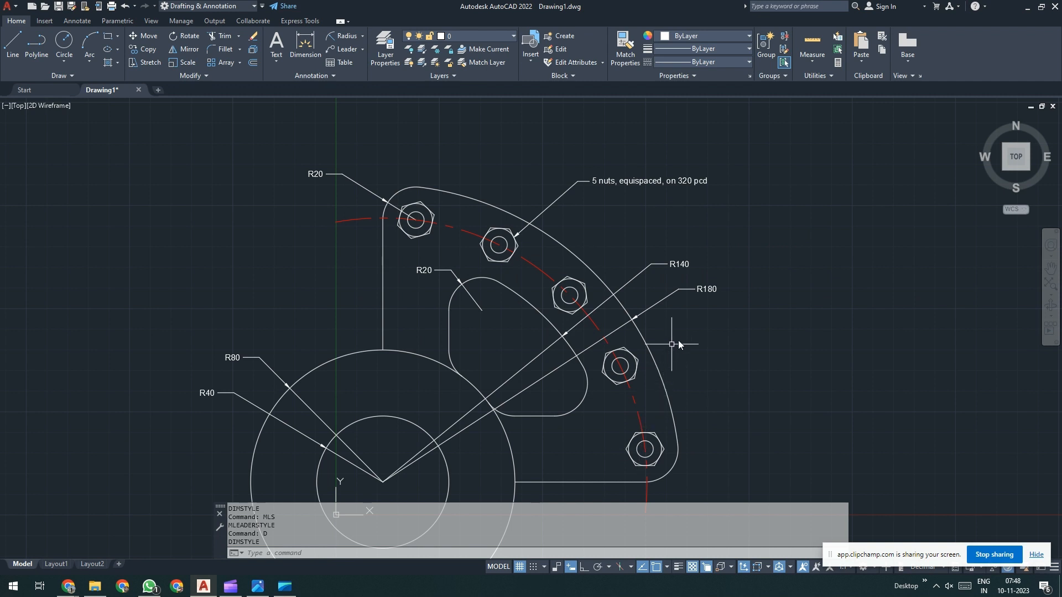
Step: Start a hatch and pick the inside of the R40 circle as its area, following the reference image
middle_drag(675, 339, 737, 310)
key(alt)
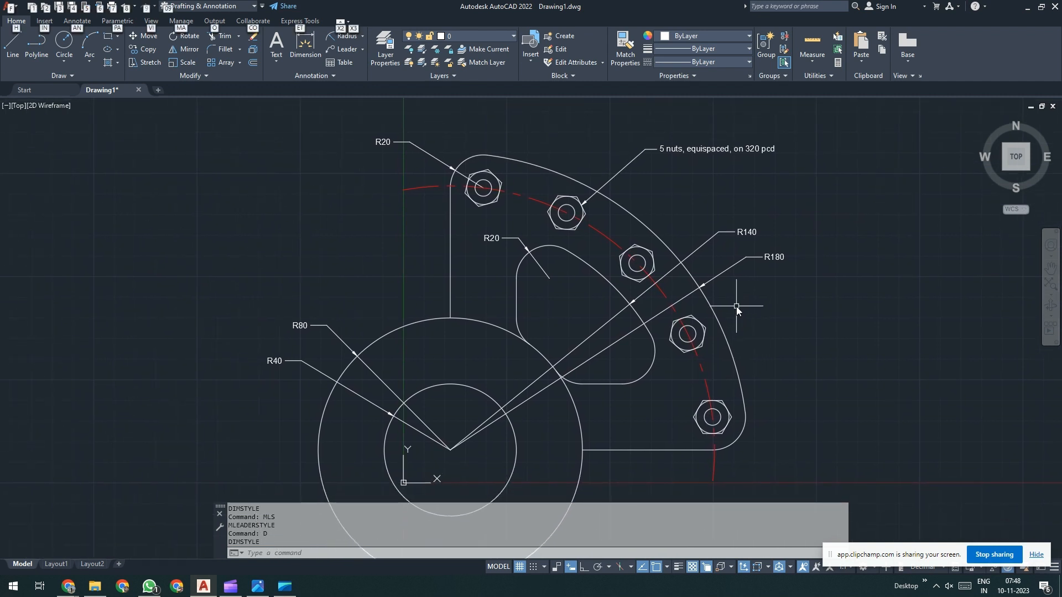
key(alt)
middle_drag(756, 311, 774, 283)
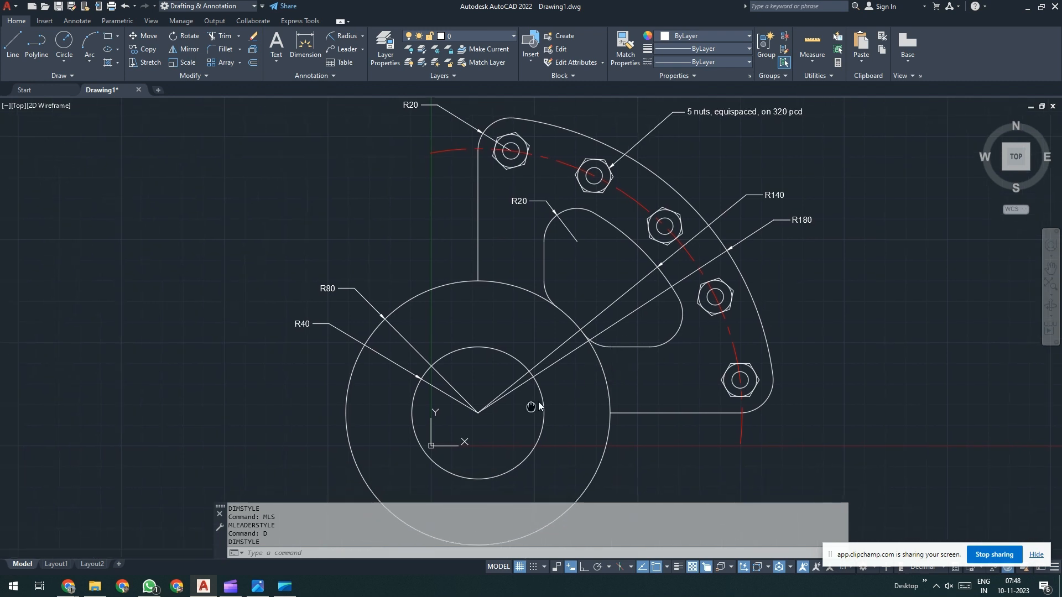
middle_drag(539, 402, 577, 343)
key(alt+Tab)
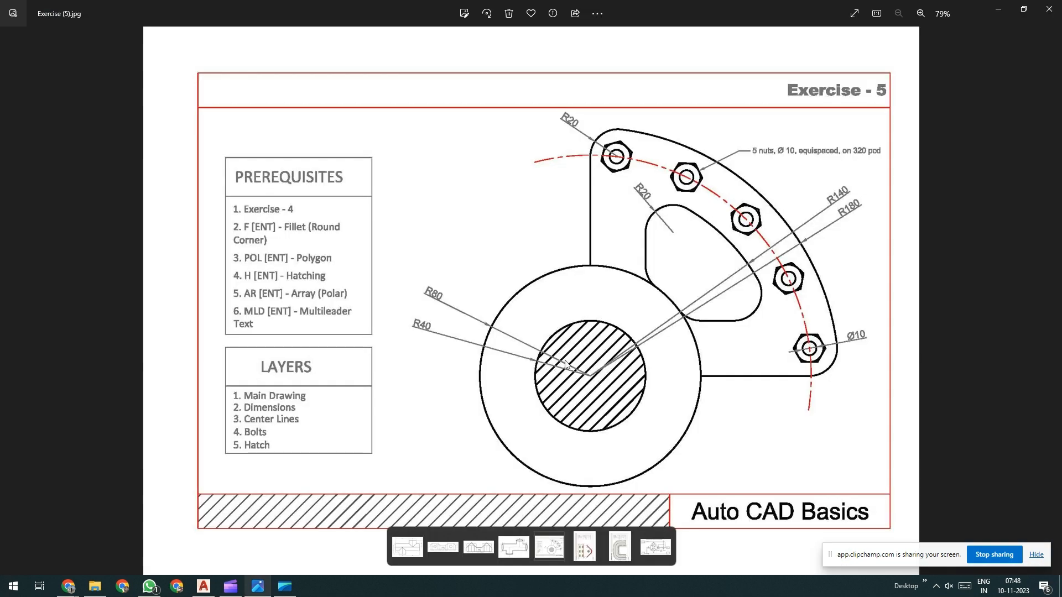
key(alt+Tab)
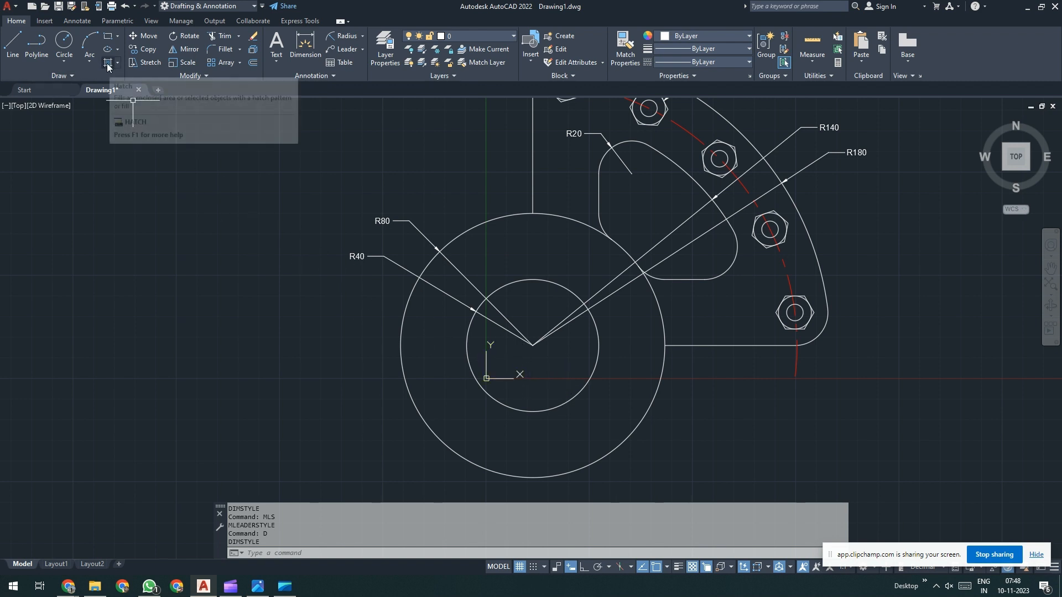
text(h)
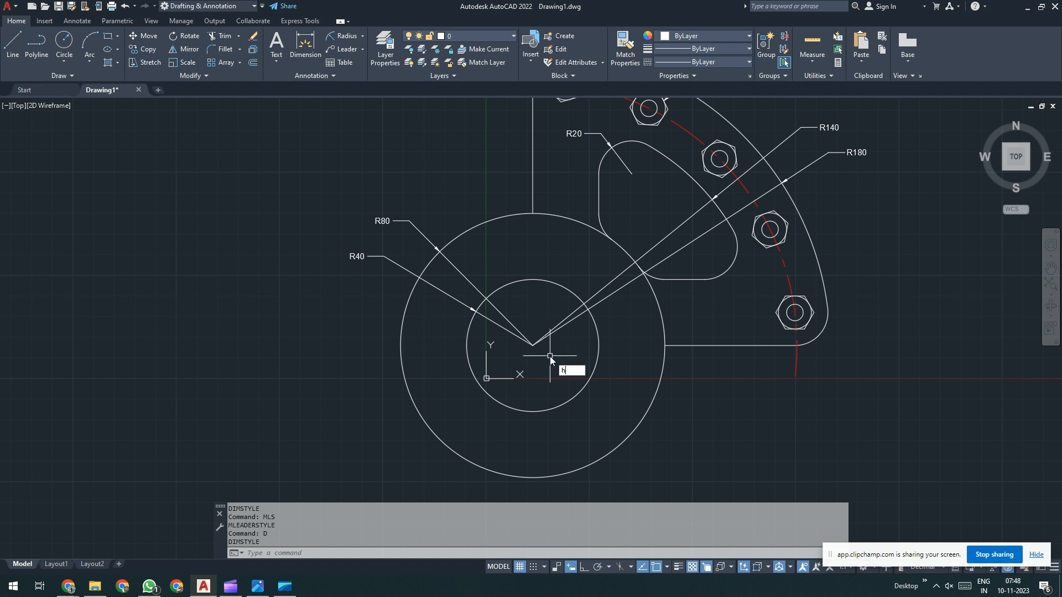
key(Return)
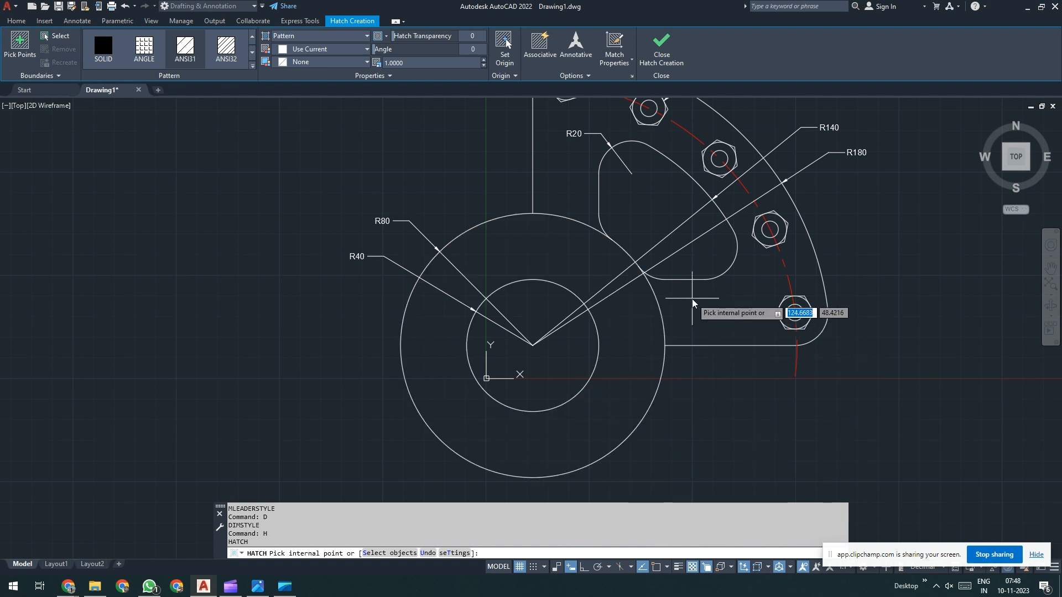
scroll(692, 302, down, 2)
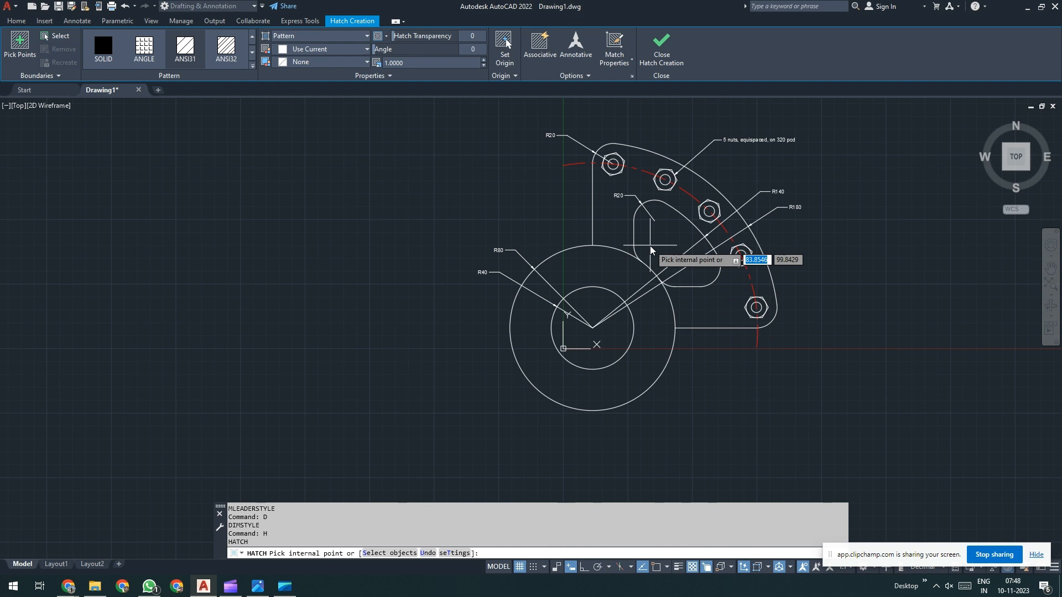
click(607, 307)
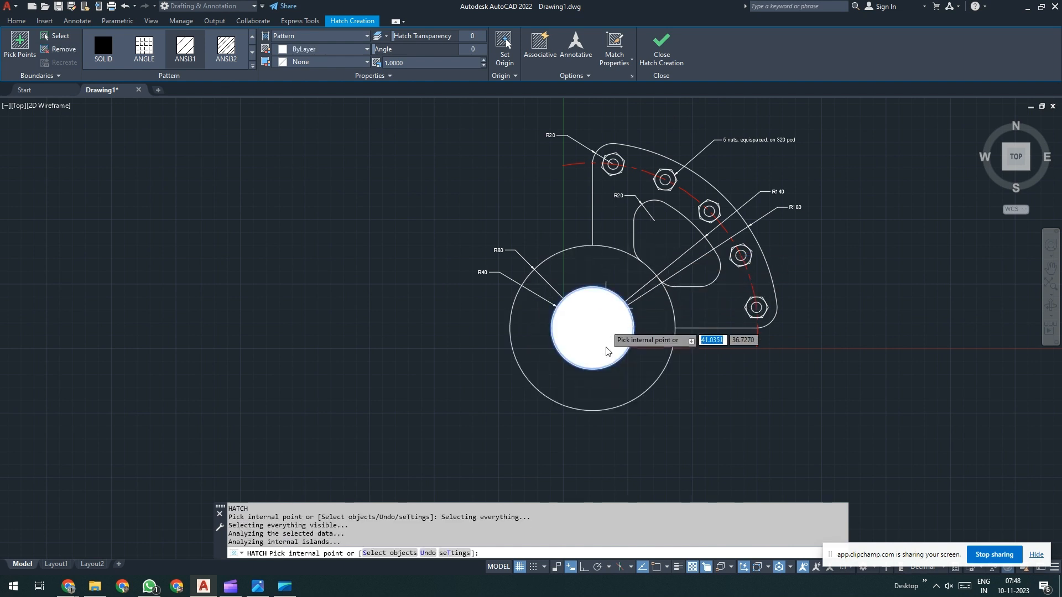
Step: Change the hatch pattern to ANSI31
click(190, 51)
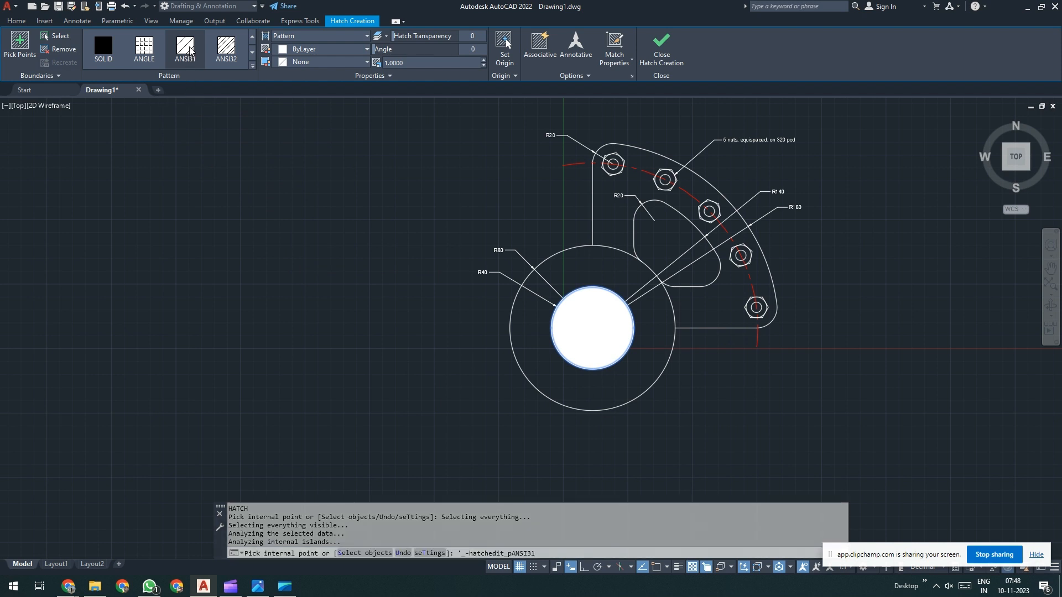
click(181, 69)
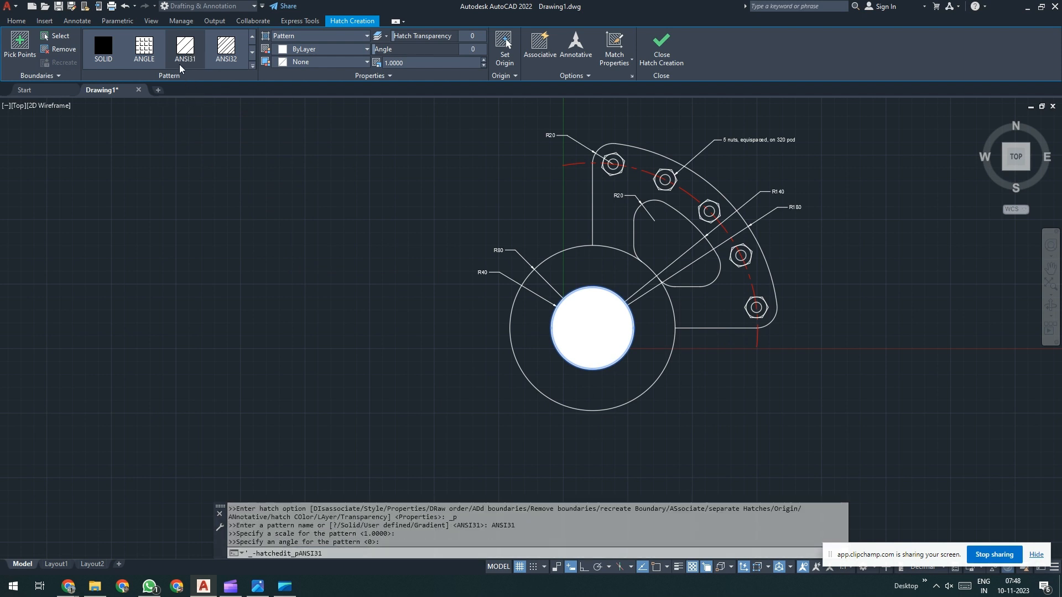
click(187, 67)
click(189, 64)
click(163, 64)
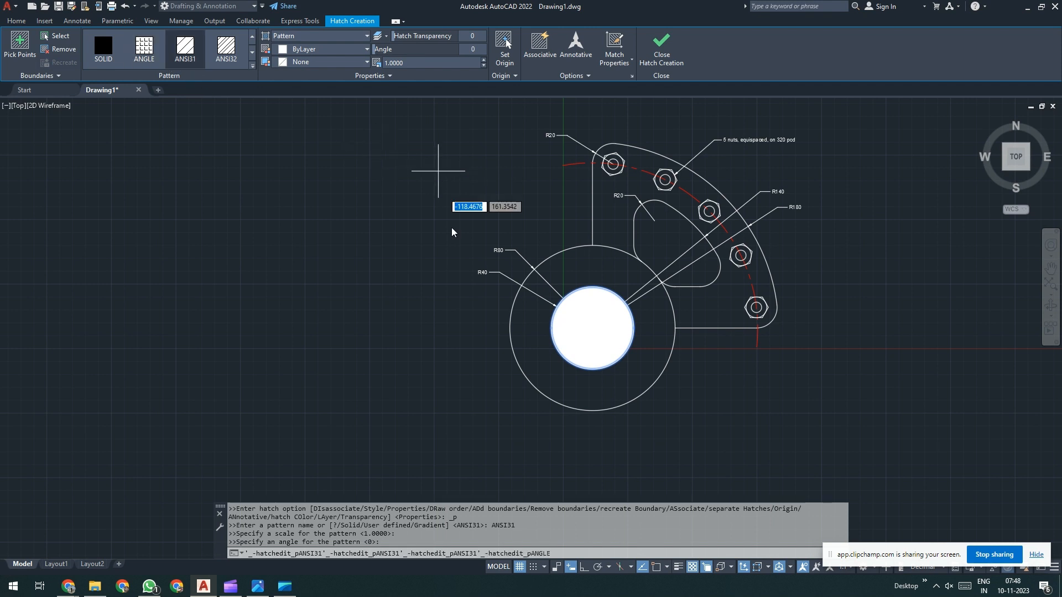
Step: Try a scale of 20 for the hatch in the R40 circle and reduce it to 10
scroll(609, 313, up, 6)
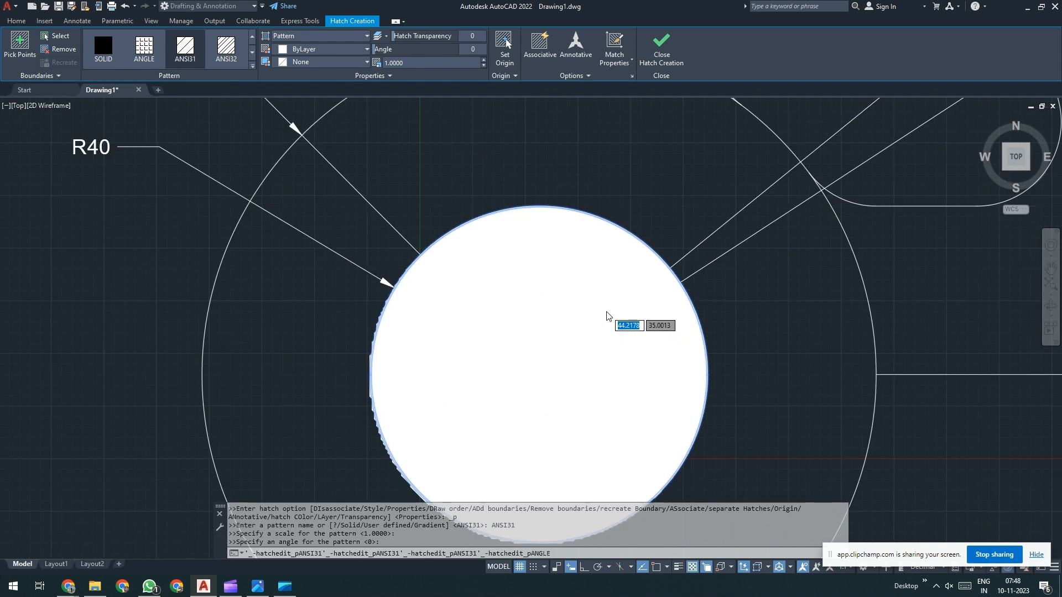
scroll(601, 314, down, 2)
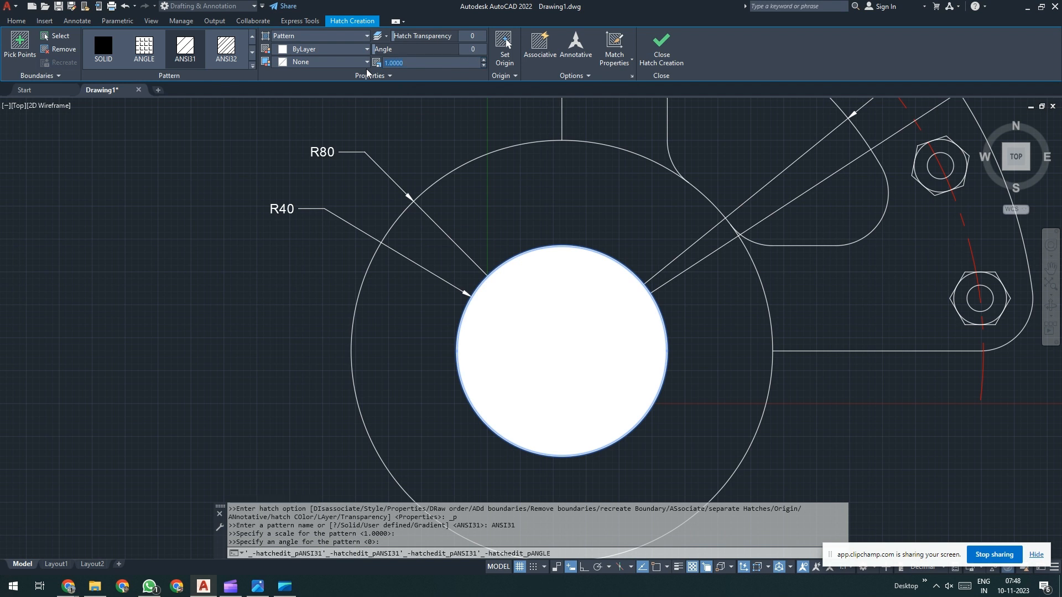
key(Return)
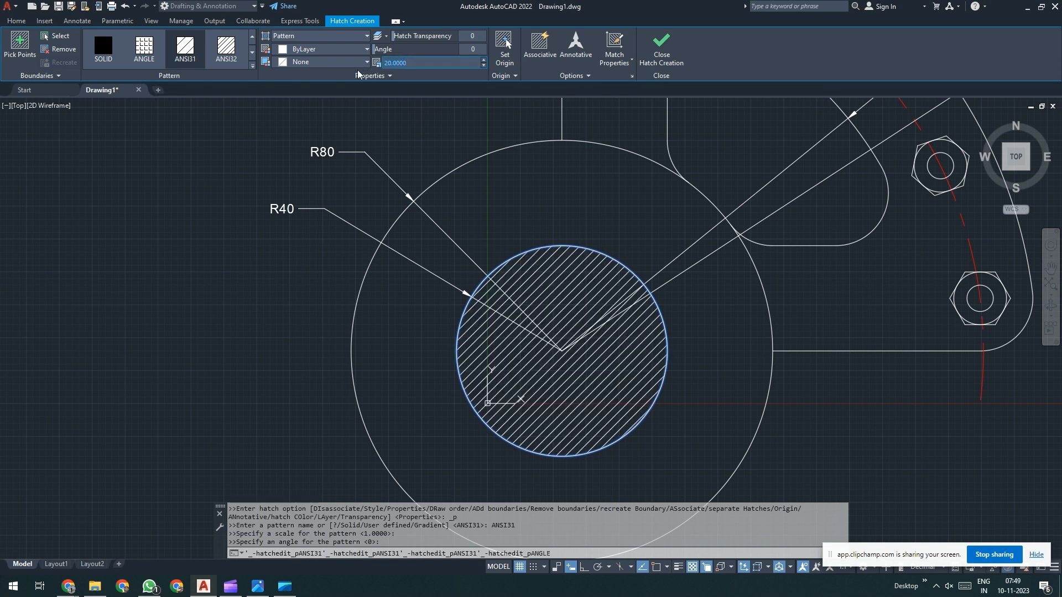
text(10)
key(Return)
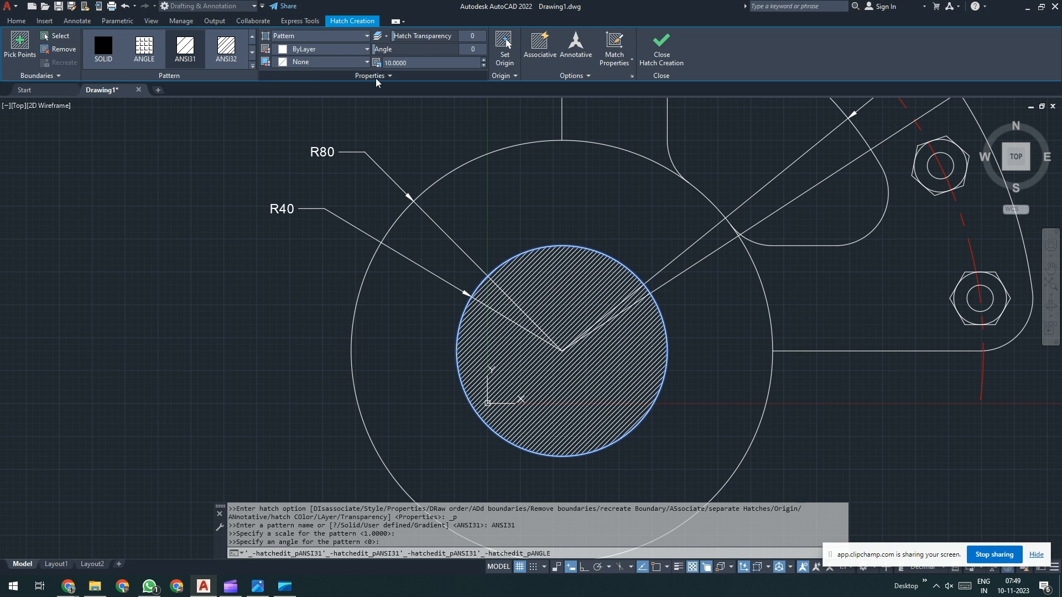
Step: Set the ANSI31 hatch scale in the R40 circle to 20 and finish the hatch
scroll(558, 300, down, 2)
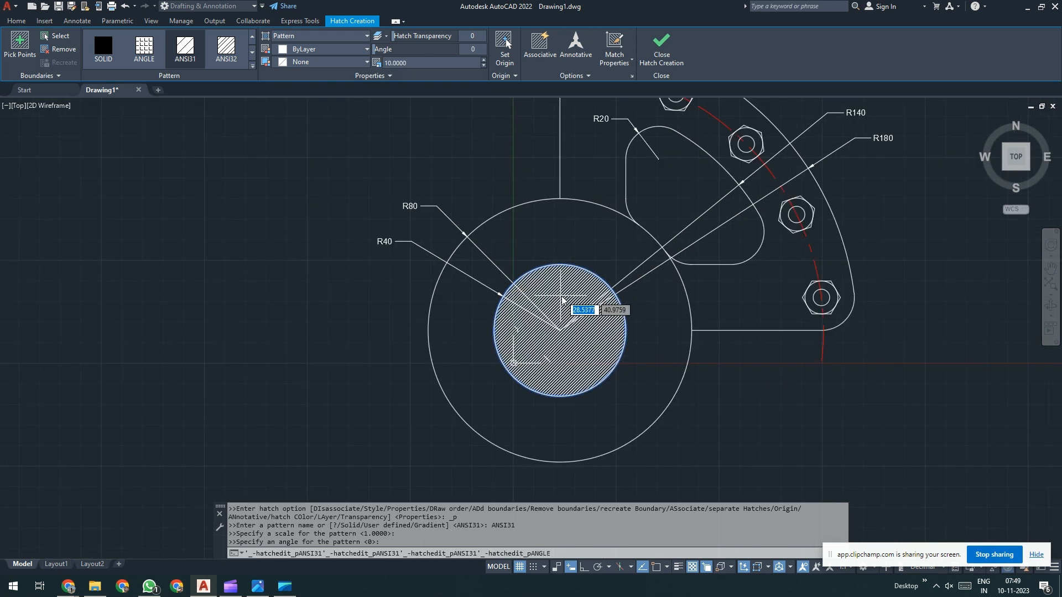
scroll(567, 296, up, 2)
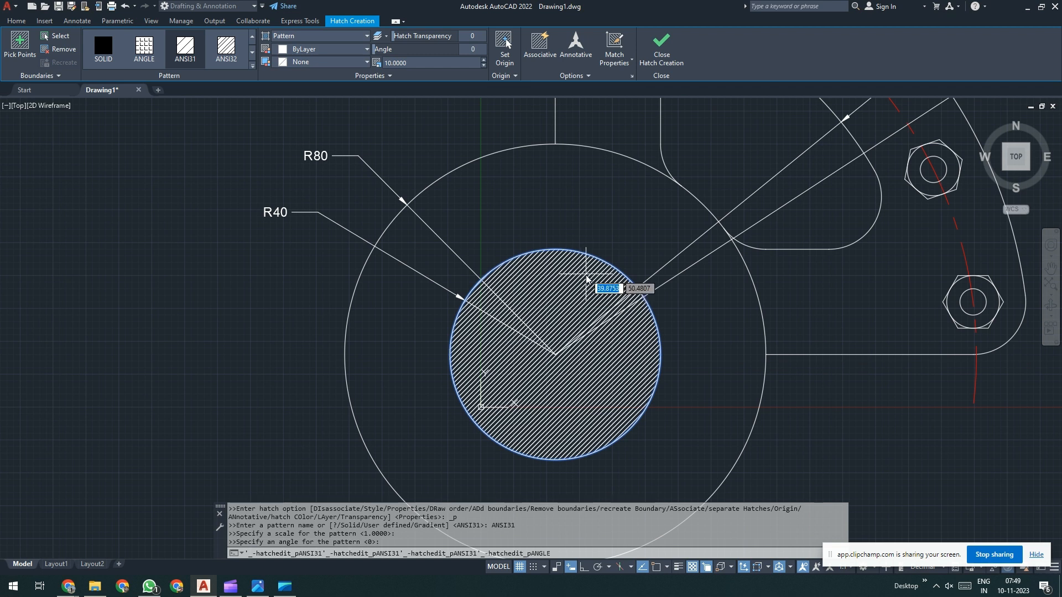
click(412, 63)
drag(410, 69, 371, 69)
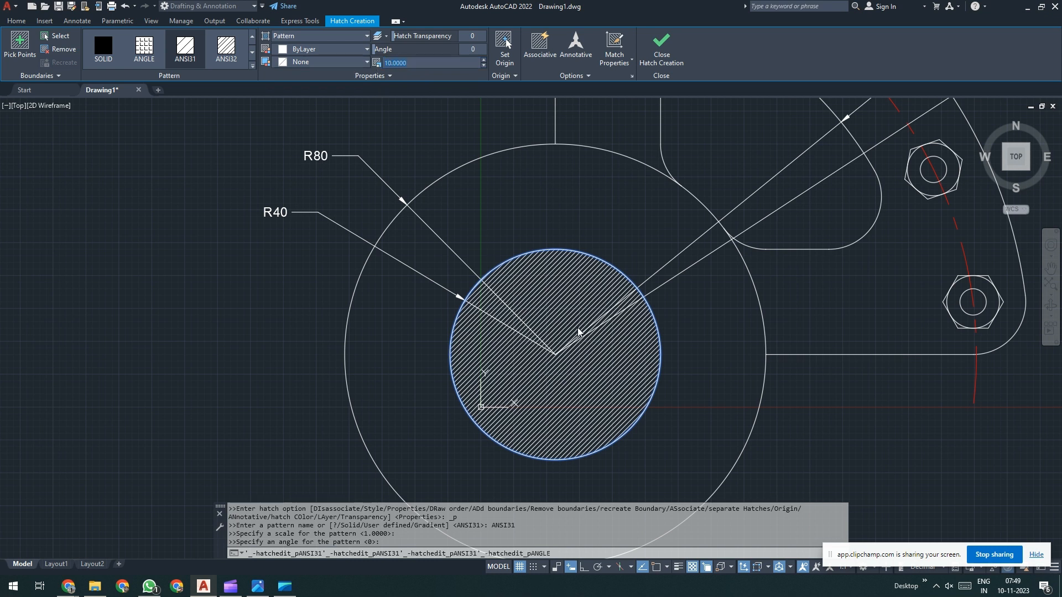
text(20)
key(Return)
scroll(520, 357, down, 4)
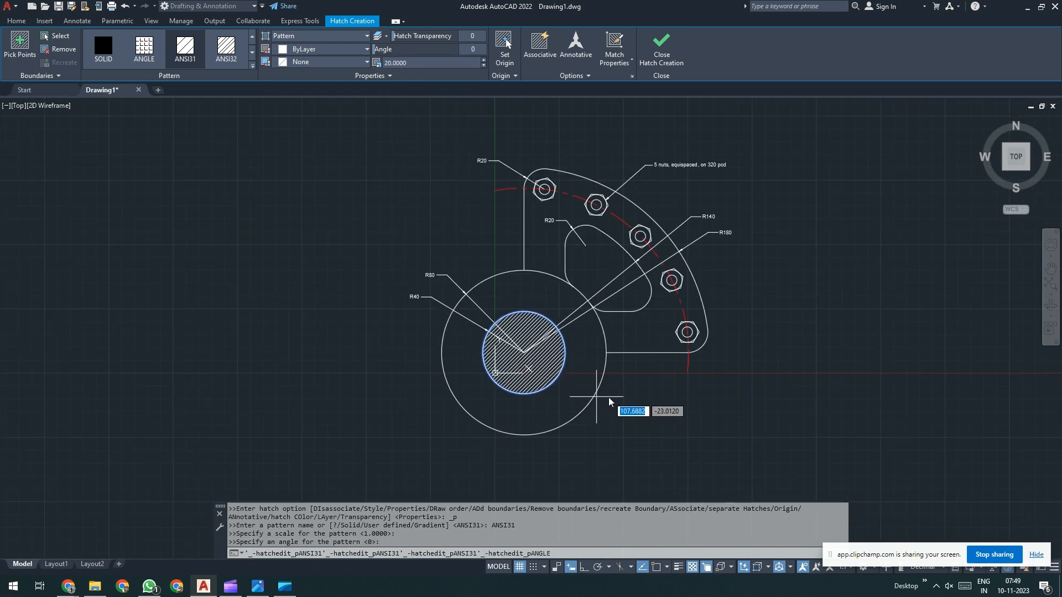
key(Escape)
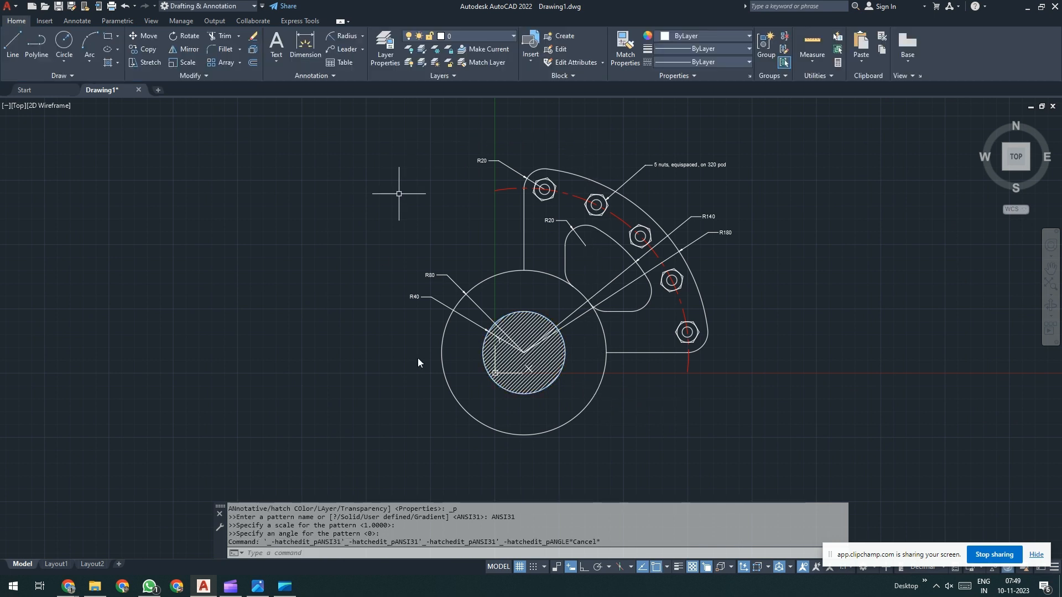
Step: Review the finished hatch in the R40 circle and its scale setting, and leave hatch editing
scroll(551, 344, up, 2)
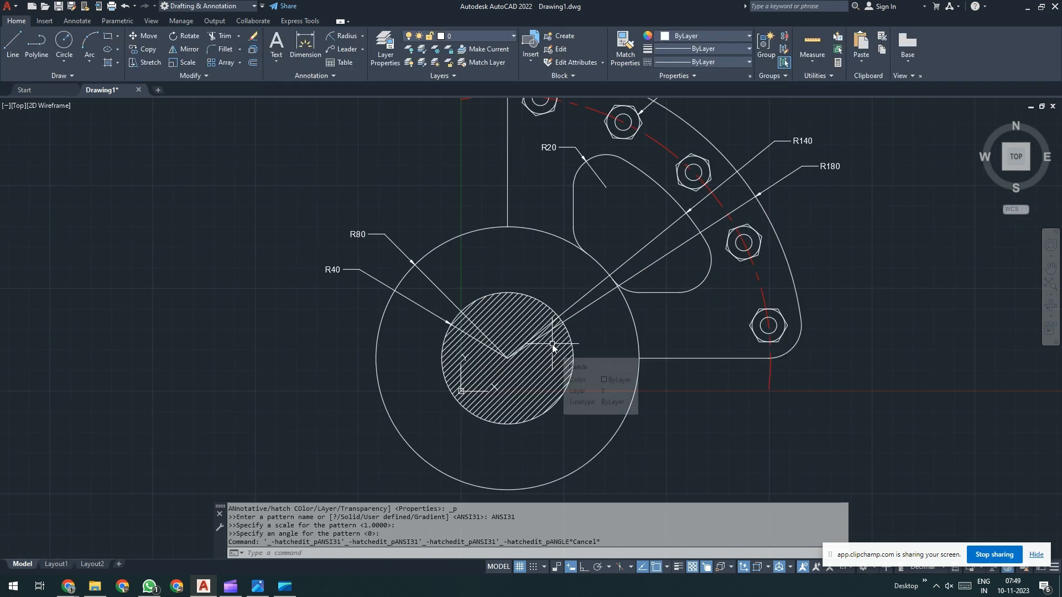
click(509, 314)
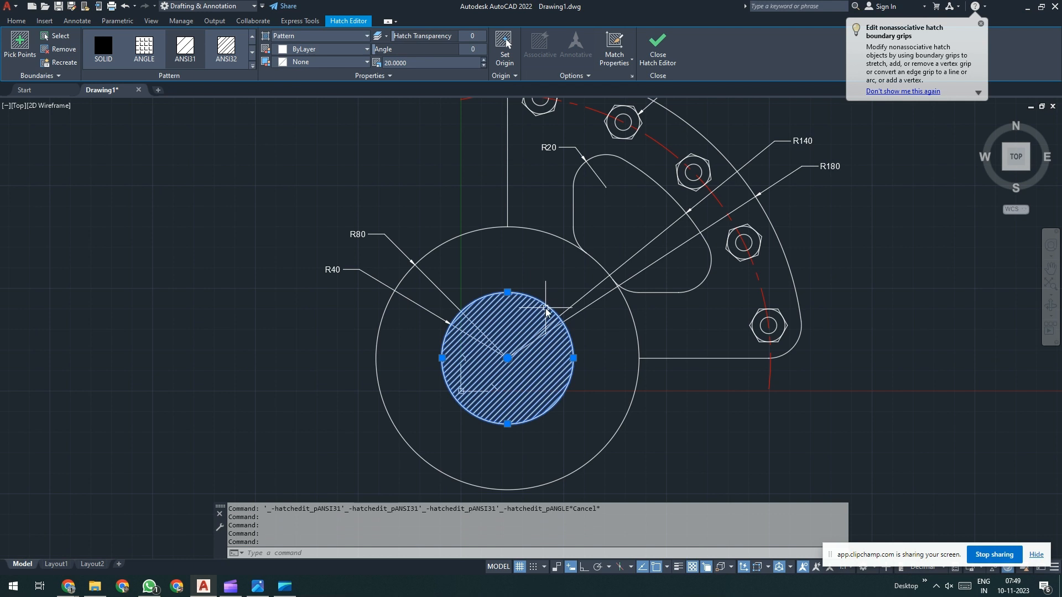
key(Escape)
key(Escape)
click(526, 315)
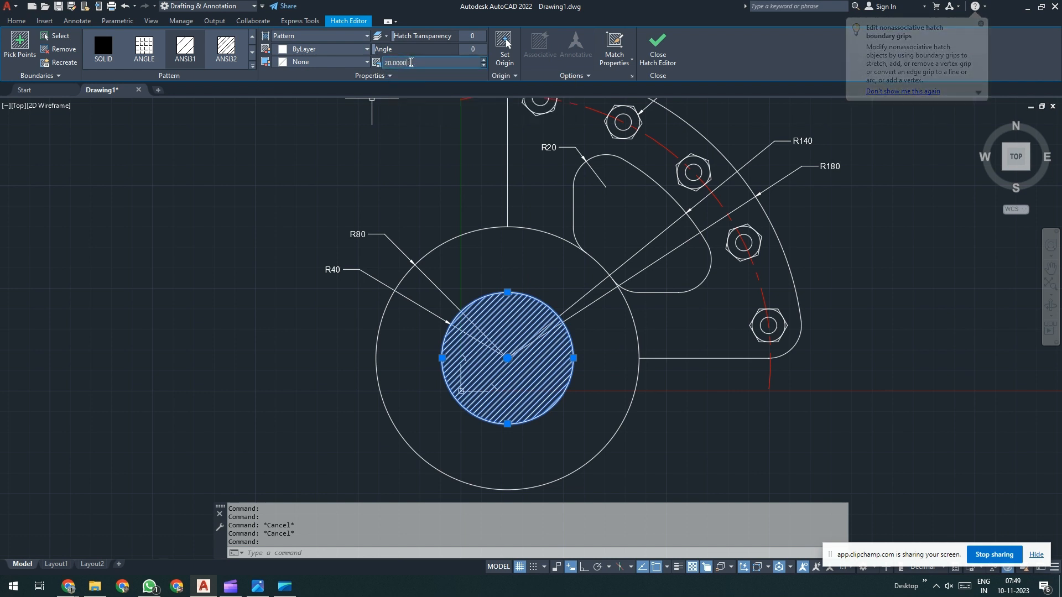
drag(409, 63, 369, 67)
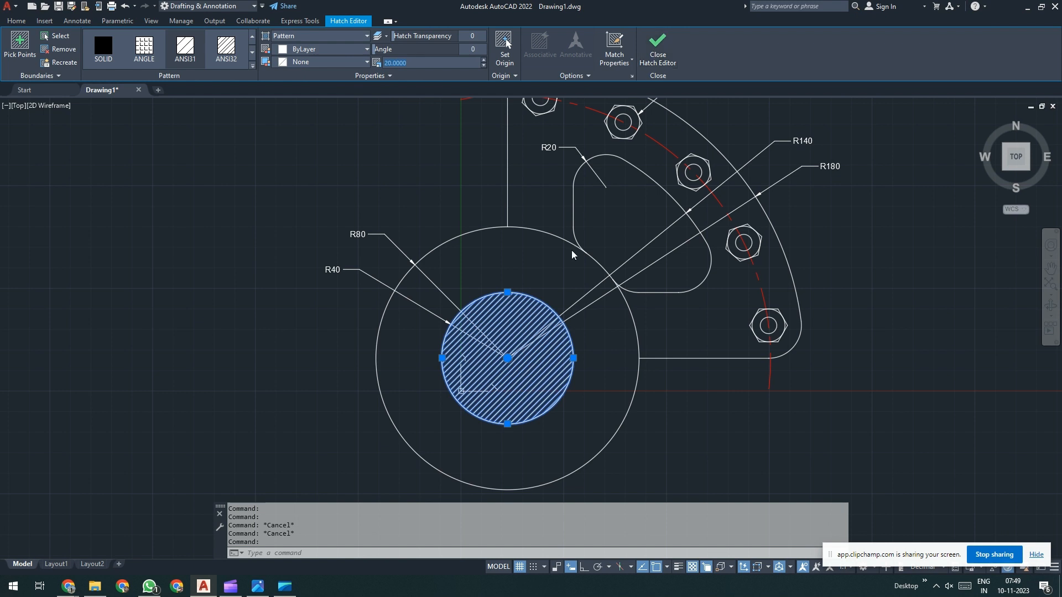
click(657, 48)
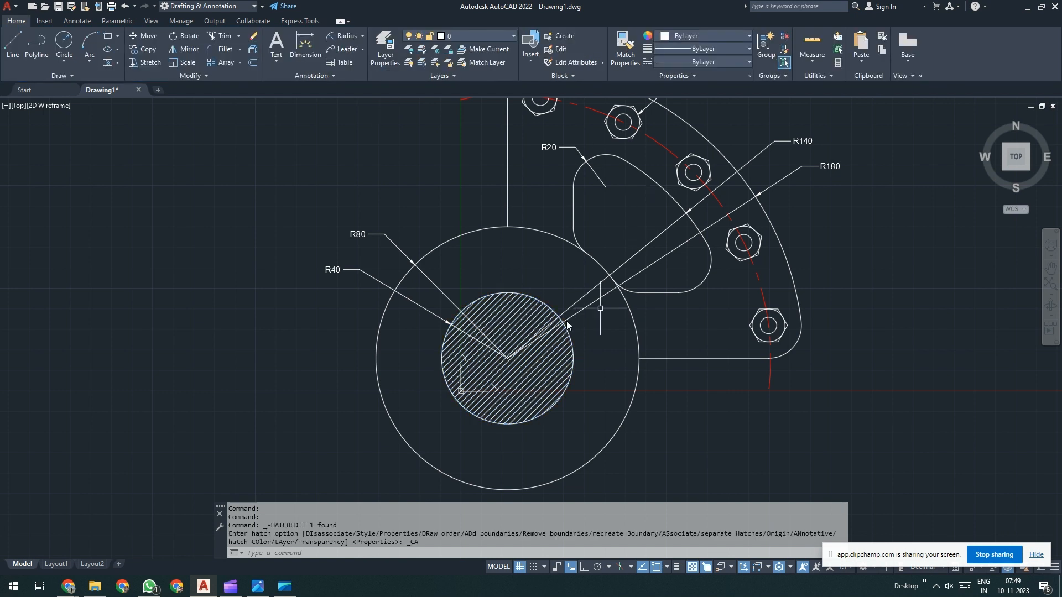
scroll(559, 302, down, 2)
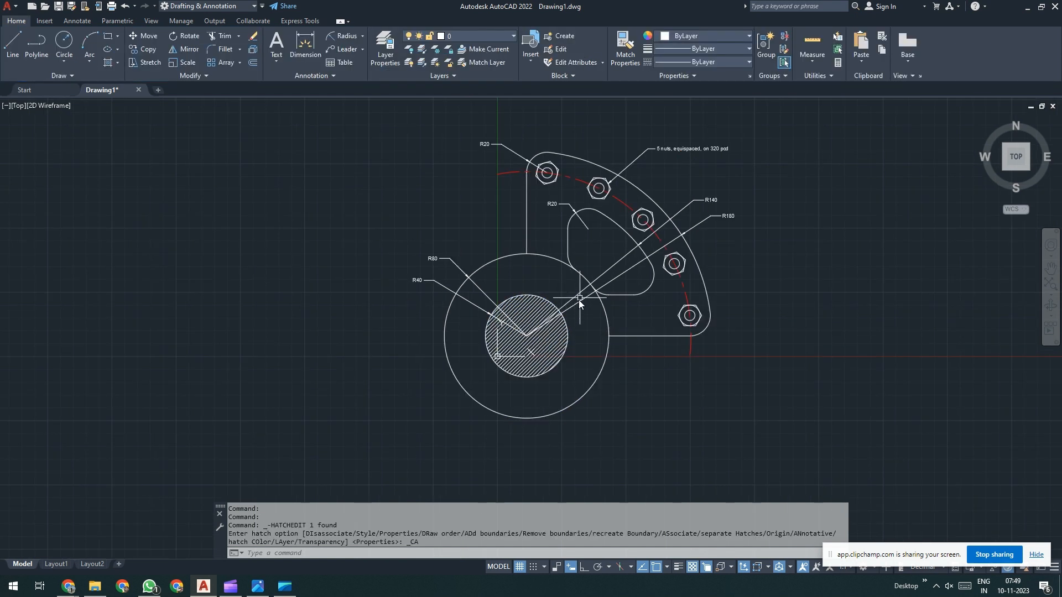
middle_drag(578, 300, 562, 306)
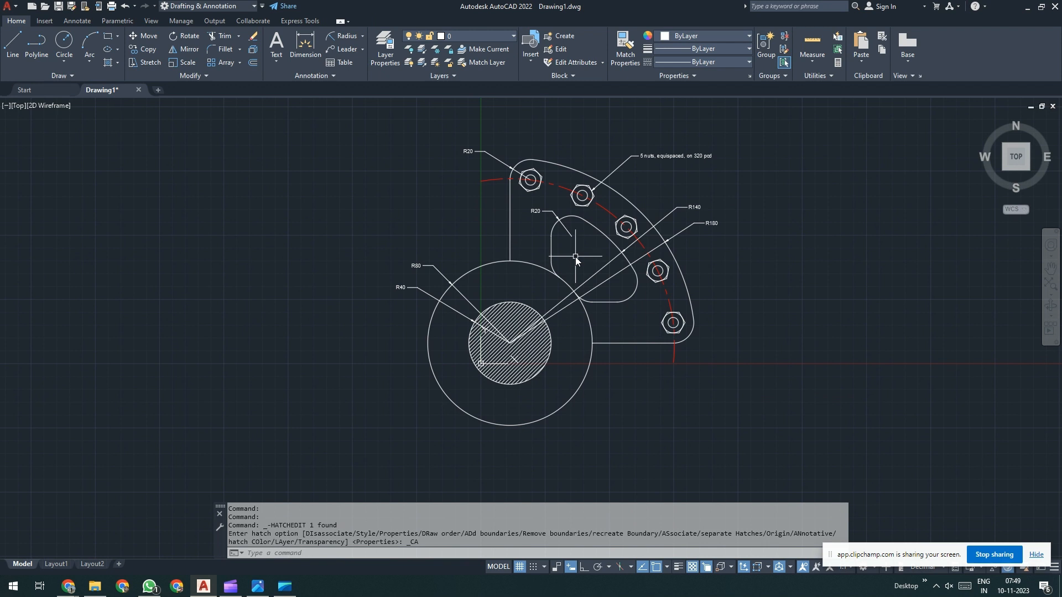
Step: Switch to the image viewer, look over the Exercise 5 and Exercise 4 references, and close the viewer to return to AutoCAD
key(alt+Tab)
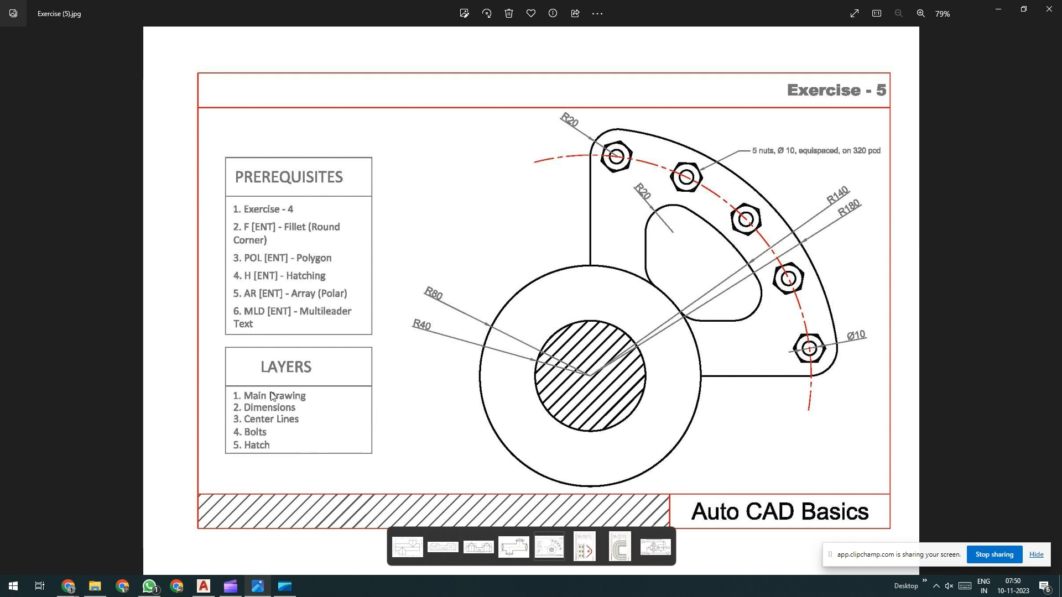
key(Left)
key(Left)
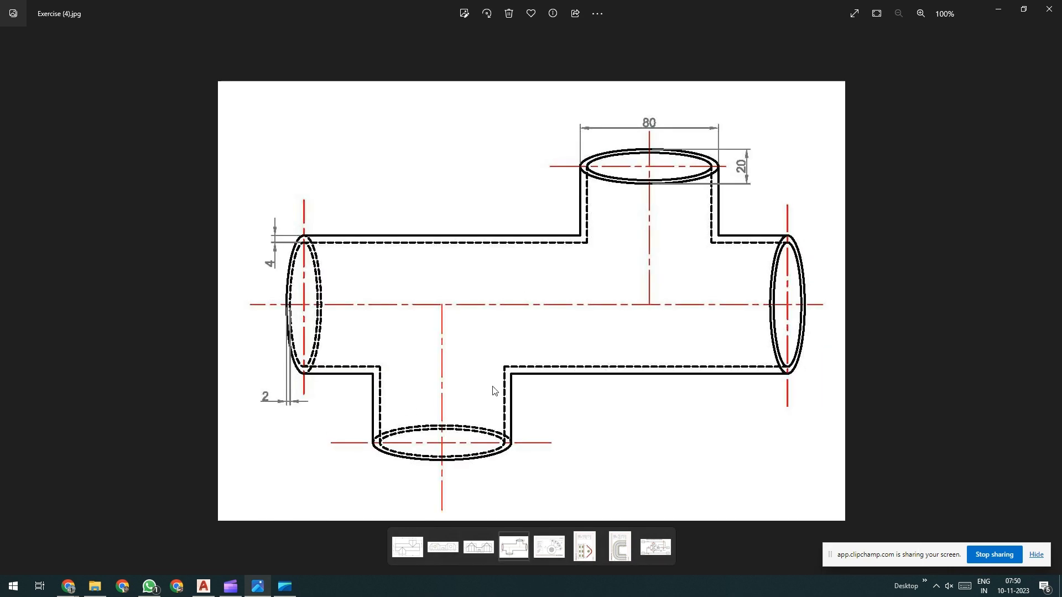
key(Right)
key(Right)
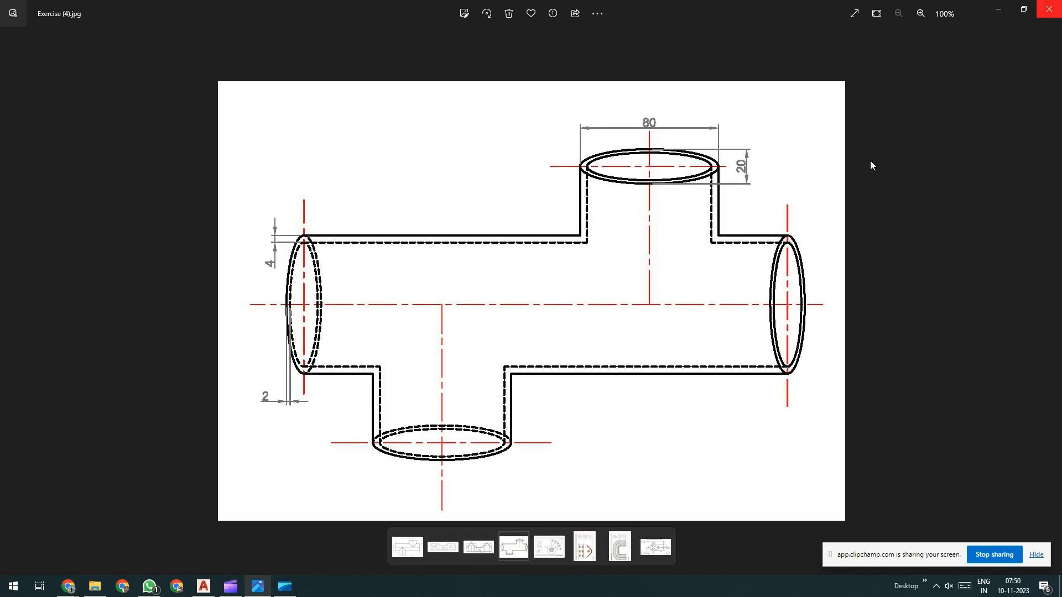
click(1049, 9)
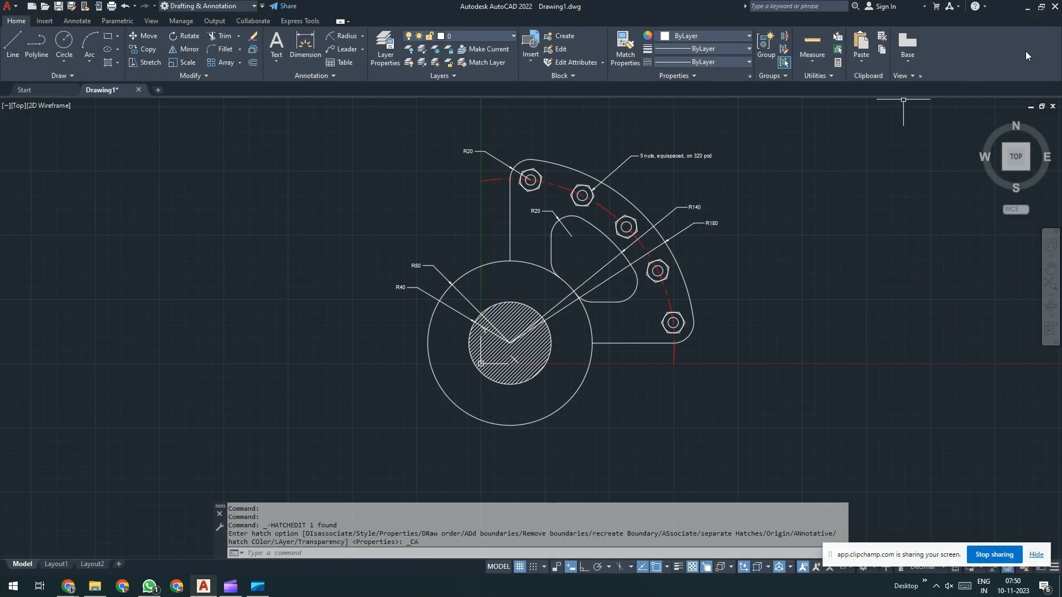
click(728, 285)
click(769, 323)
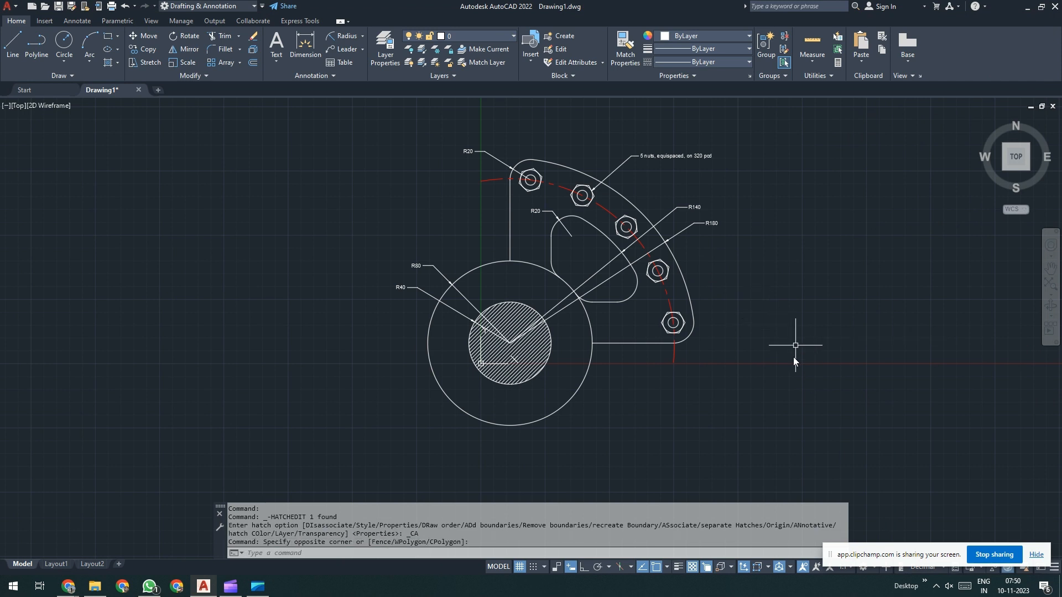
Step: Start saving the drawing and browse in Dropbox to the subfolder of "4.5. AutoCAD Training - 3rd Freedom Batch" as the destination
key(ctrl+s)
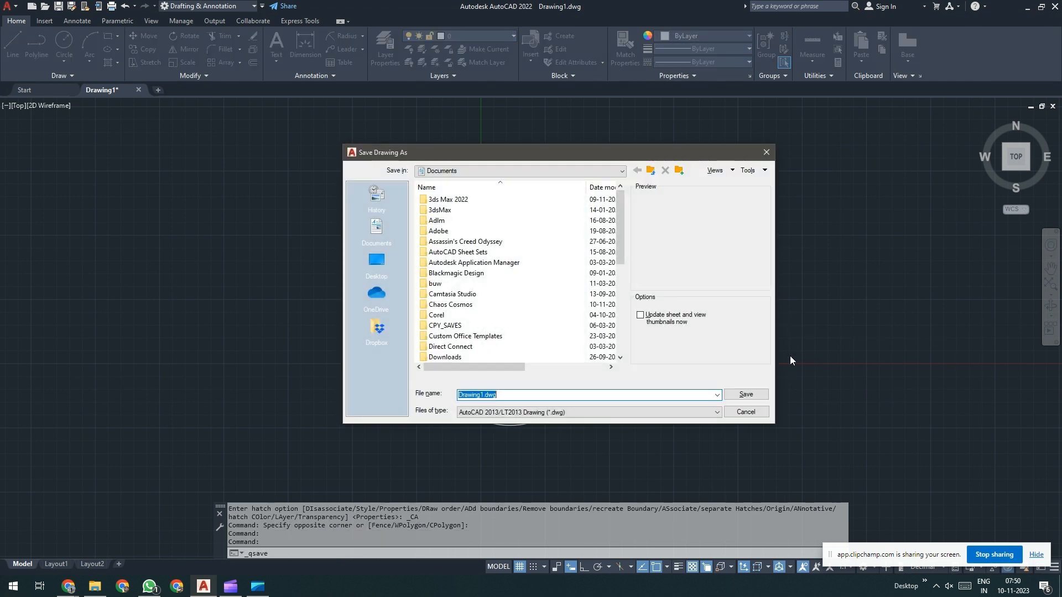
click(379, 331)
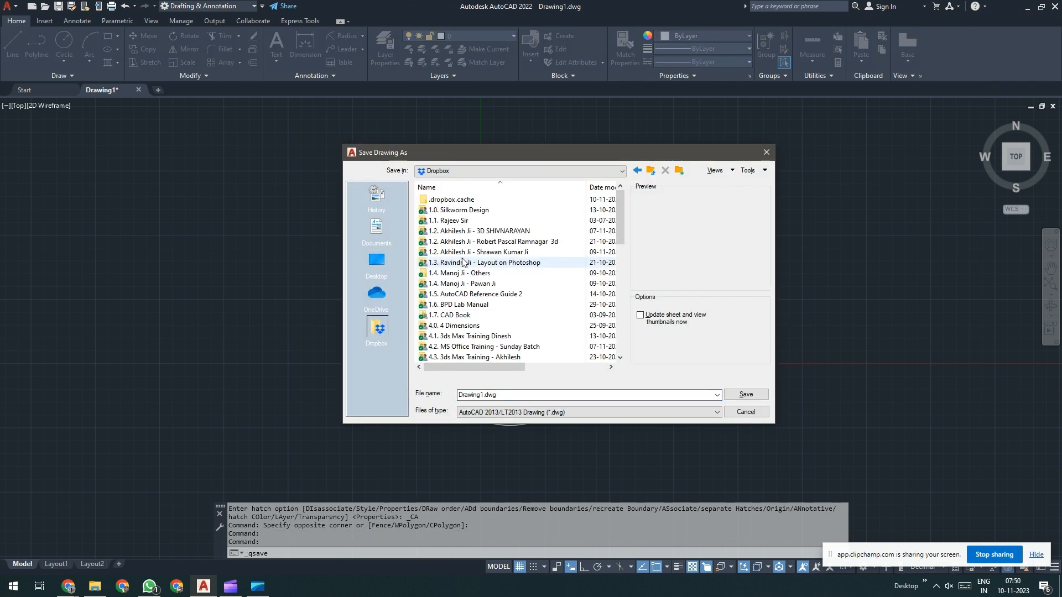
scroll(475, 318, down, 1)
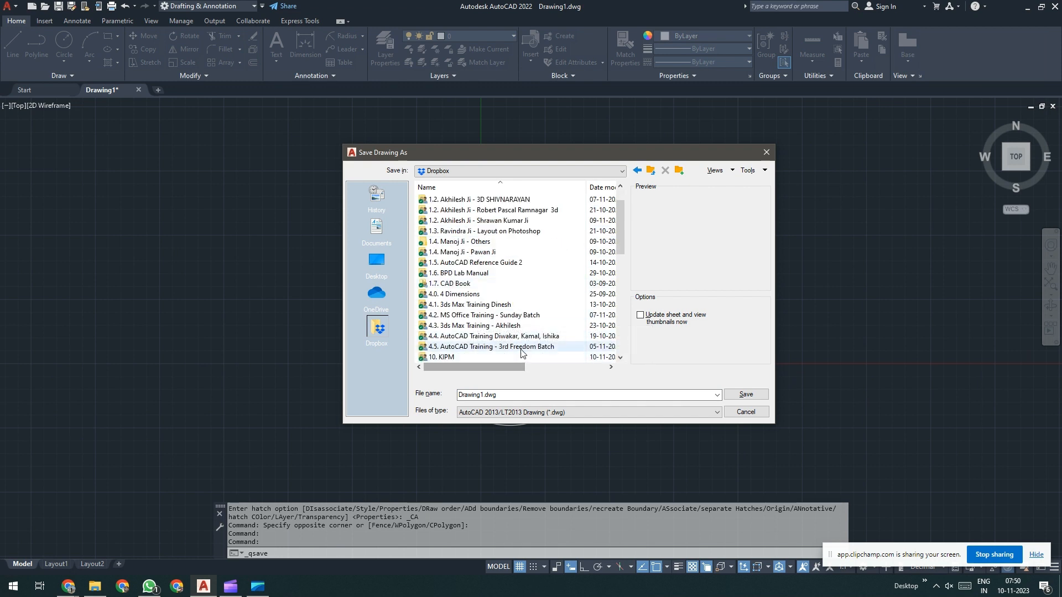
click(523, 337)
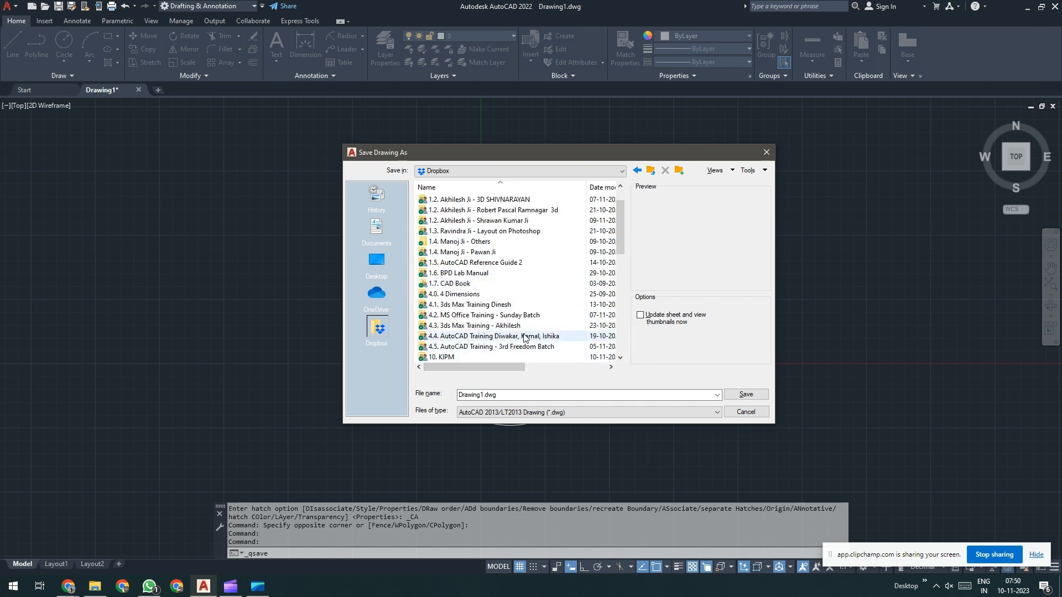
click(493, 315)
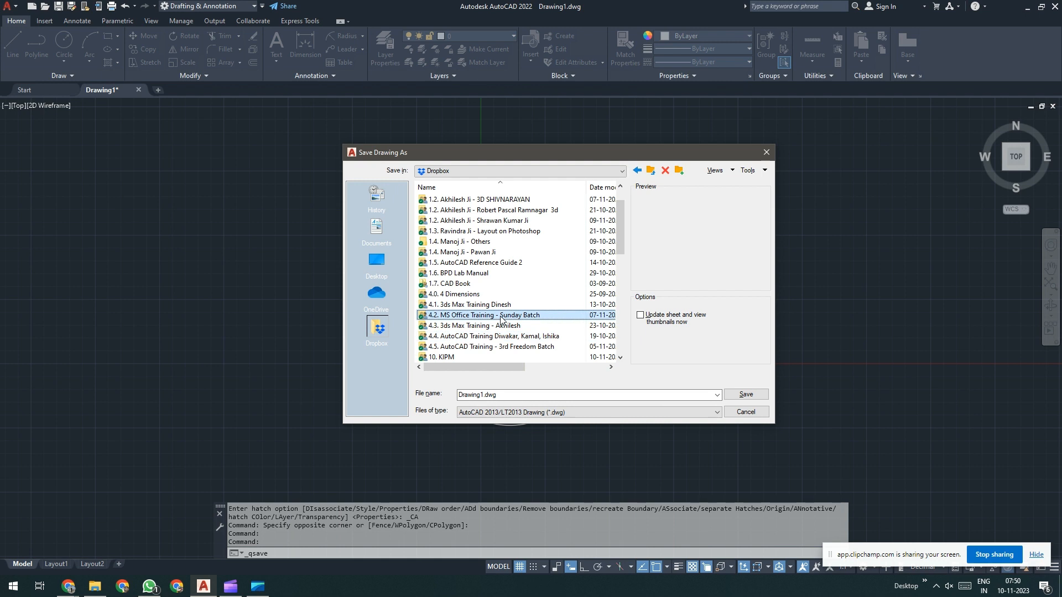
scroll(490, 318, down, 1)
double_click(491, 315)
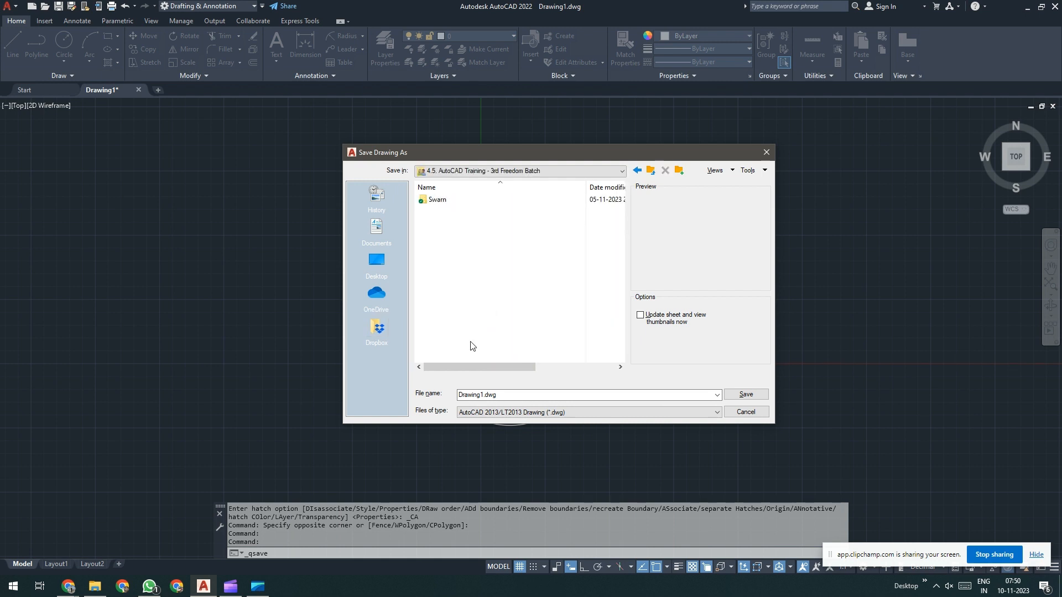
click(445, 203)
double_click(456, 201)
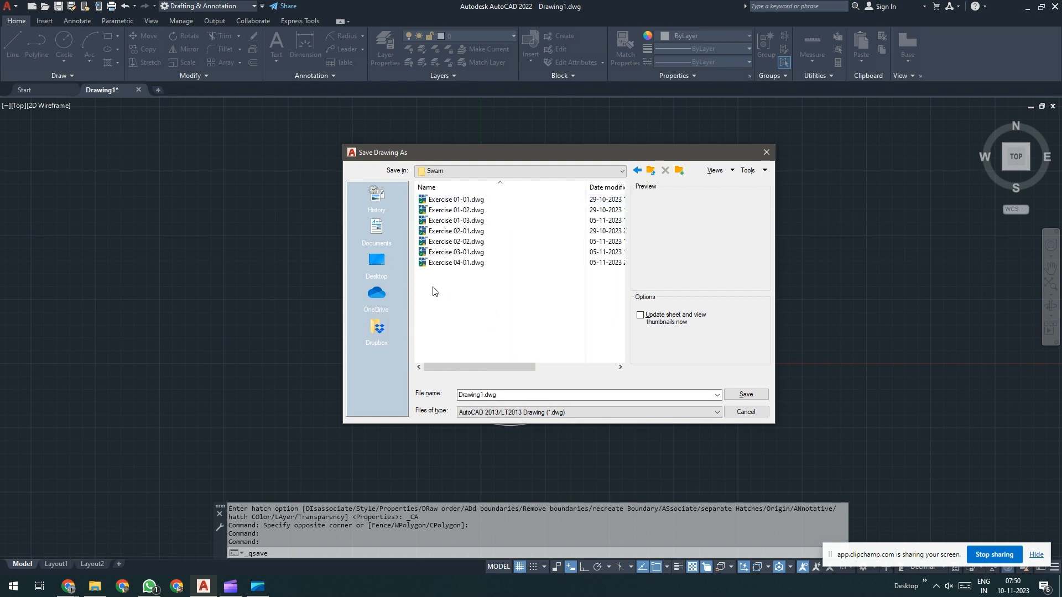
Step: Base the file name on Exercise 04-01.dwg, change it to Exercise 05-01.dwg and save the drawing
click(467, 263)
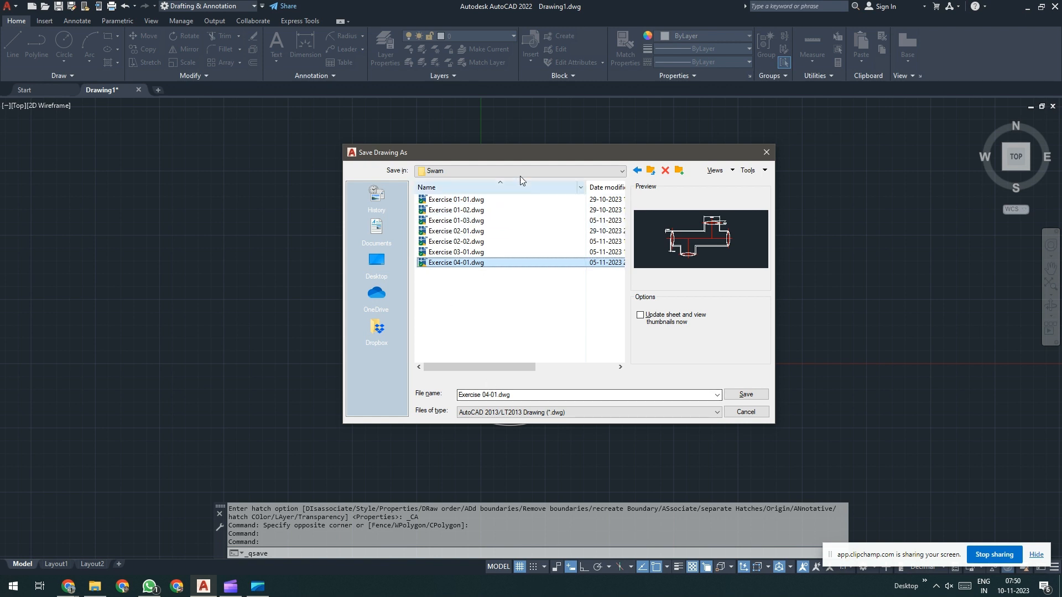
click(489, 395)
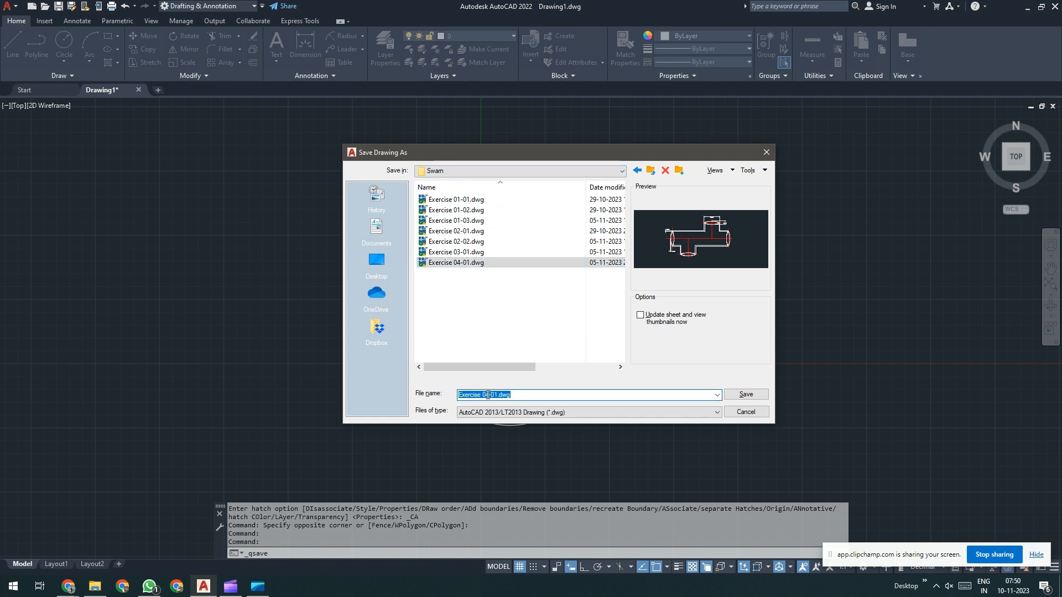
click(487, 395)
key(BackSpace)
text(5)
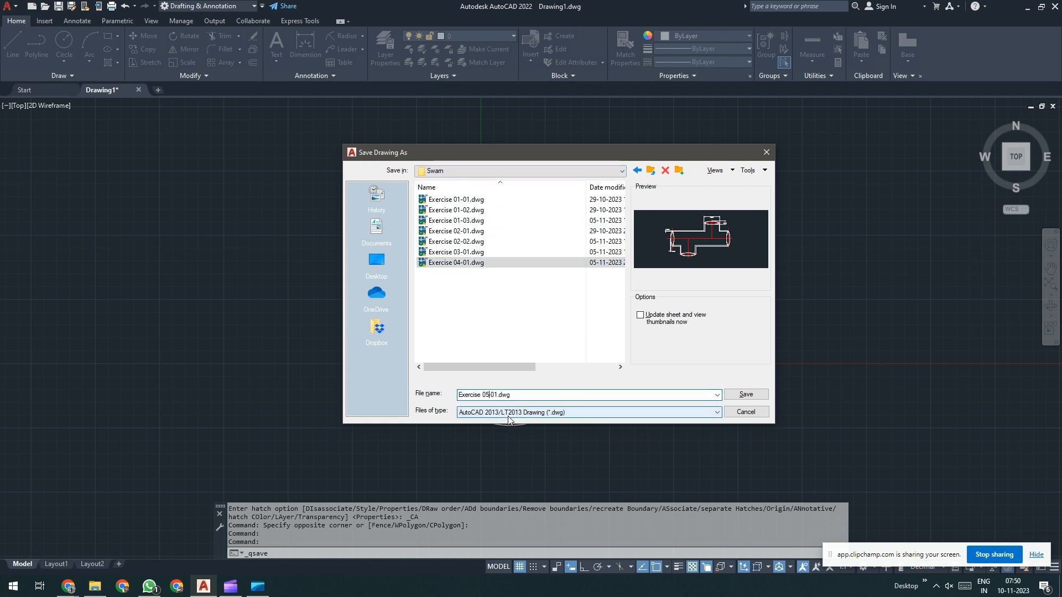
click(499, 395)
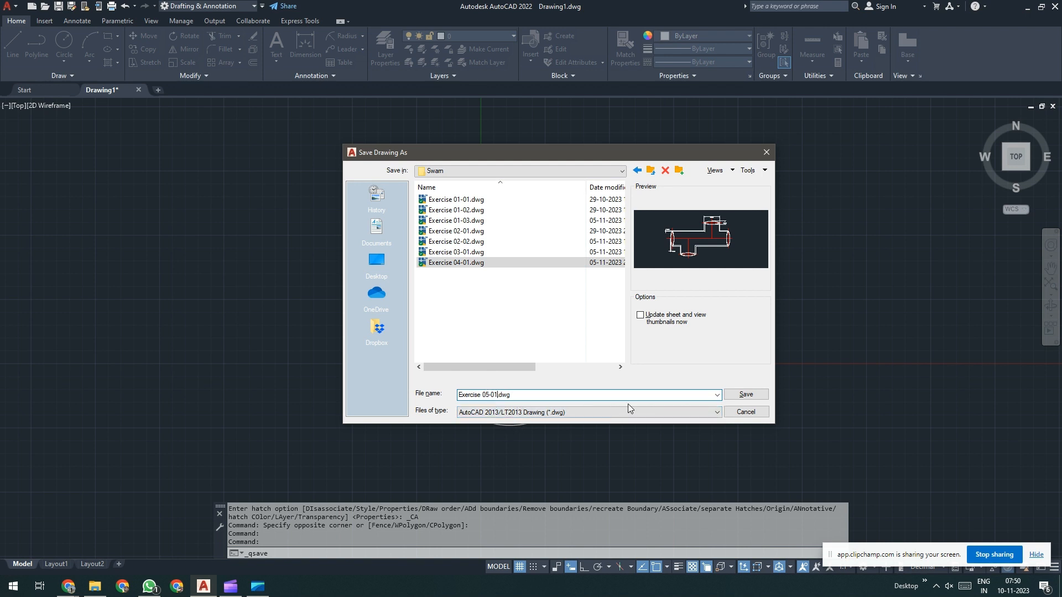
click(738, 396)
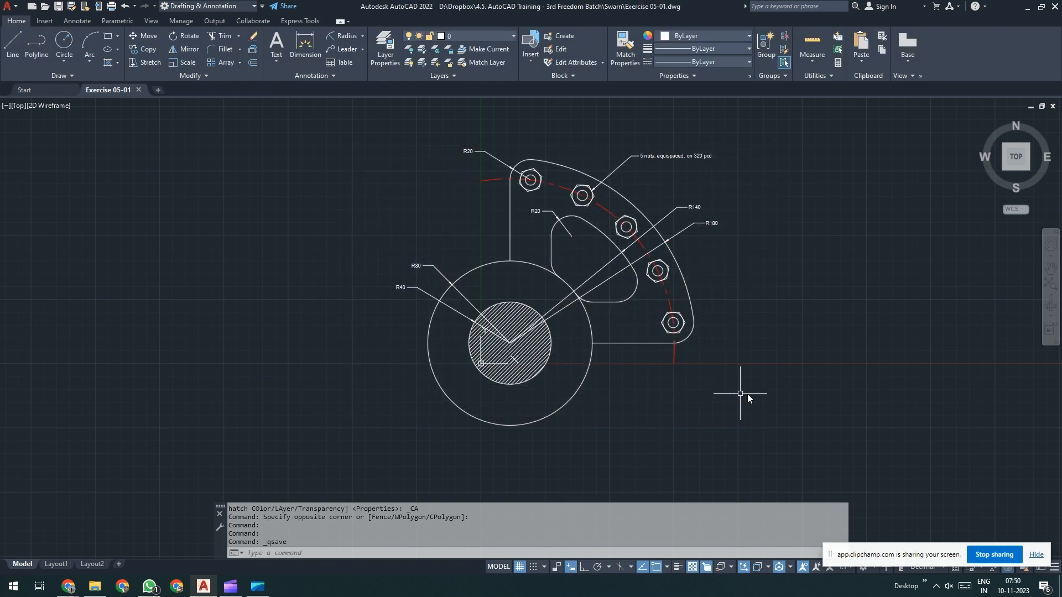